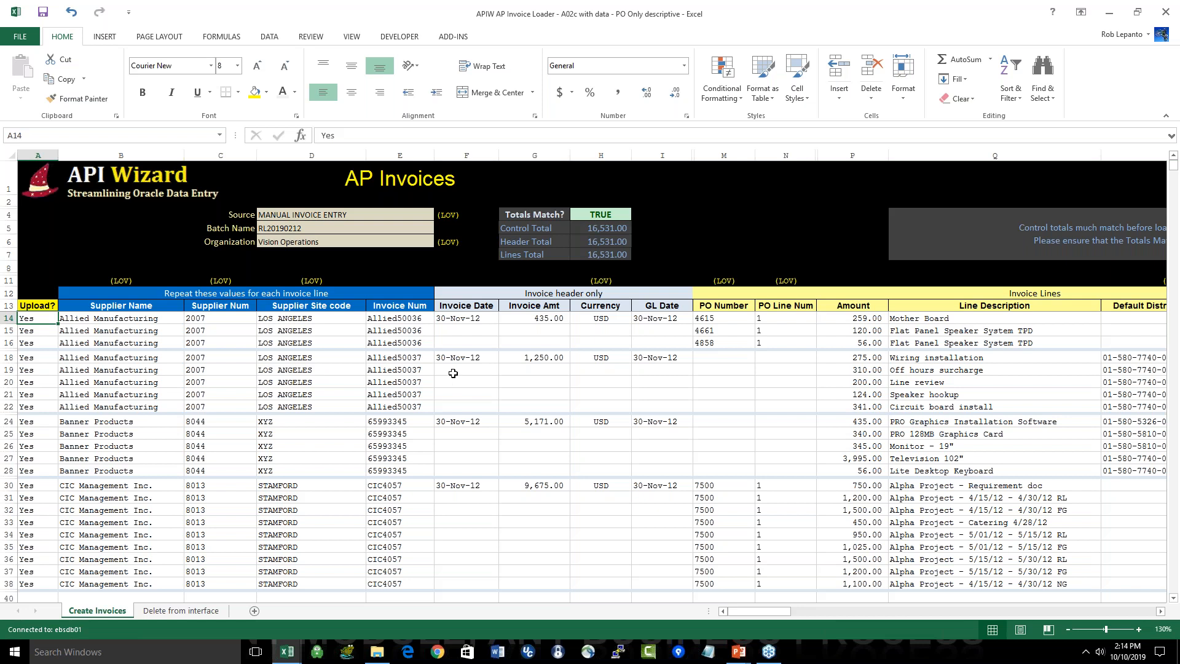
Step: Examine the supplier and invoice header columns, followed by the invoice line columns from PO Number to Line Description
{"action": "left_click", "coordinate": [338, 293]}
{"action": "left_click_drag", "start_coordinate": [339, 293], "coordinate": [689, 585]}
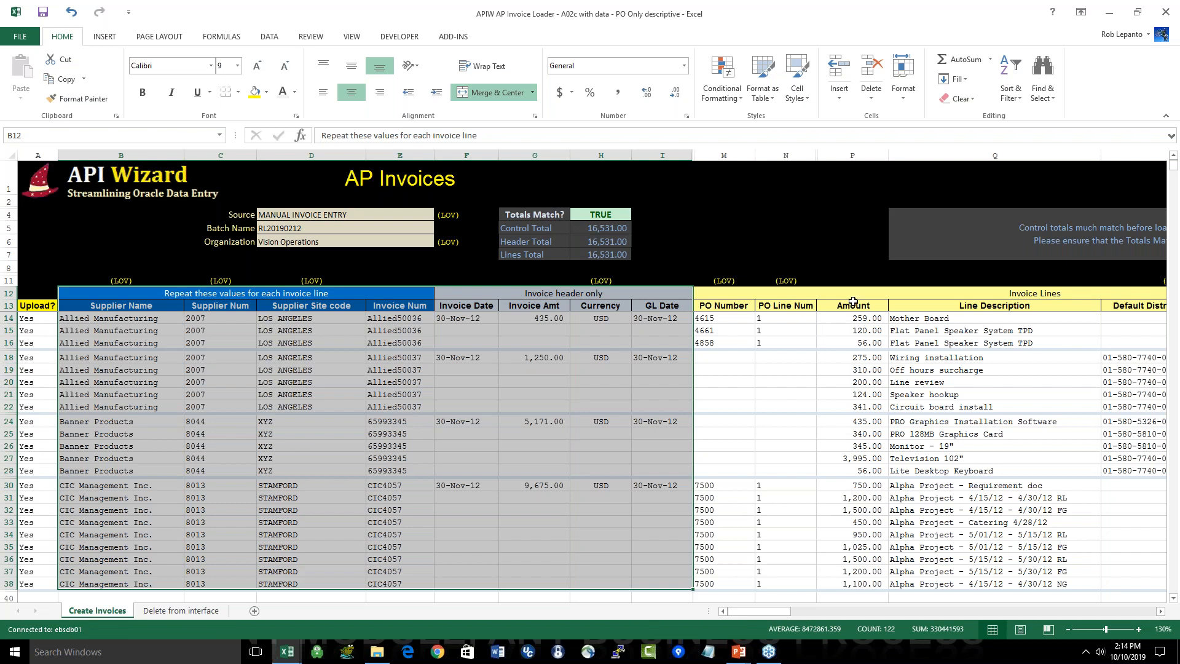
{"action": "left_click", "coordinate": [734, 309]}
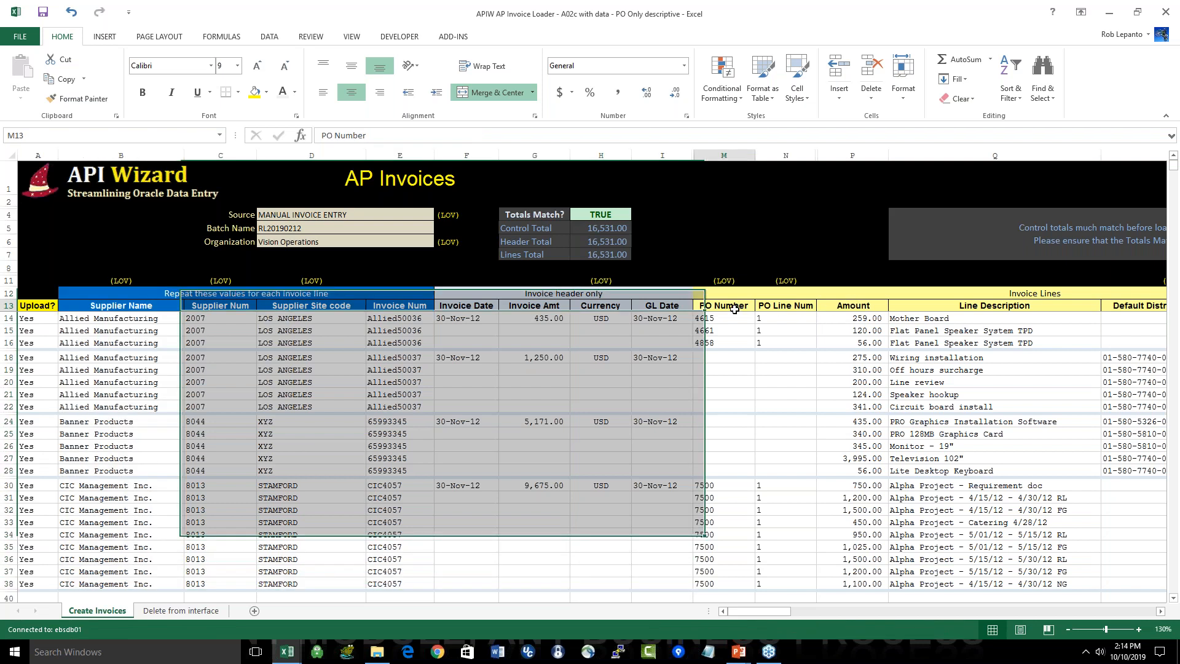
{"action": "left_click_drag", "start_coordinate": [735, 308], "coordinate": [995, 585]}
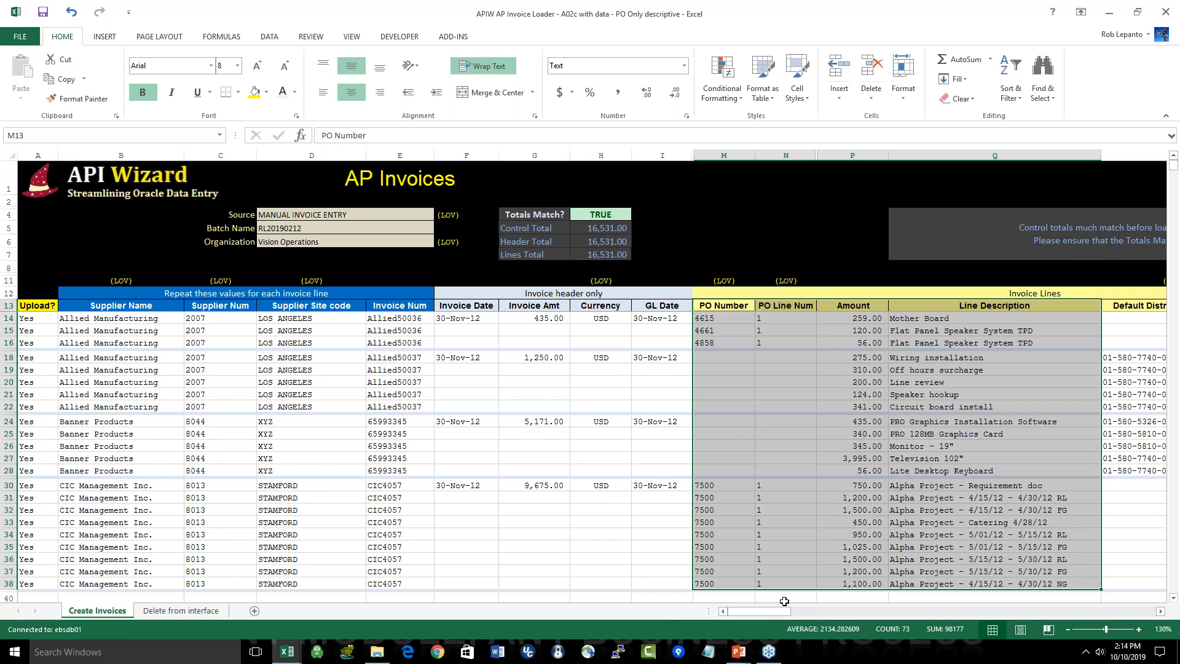
Step: Examine the Default Distribution Account and Distribution Set Name columns for the invoice lines, including the Mother Board and Speaker System rows
{"action": "left_click_drag", "start_coordinate": [791, 612], "coordinate": [866, 611]}
{"action": "left_click_drag", "start_coordinate": [817, 306], "coordinate": [860, 559]}
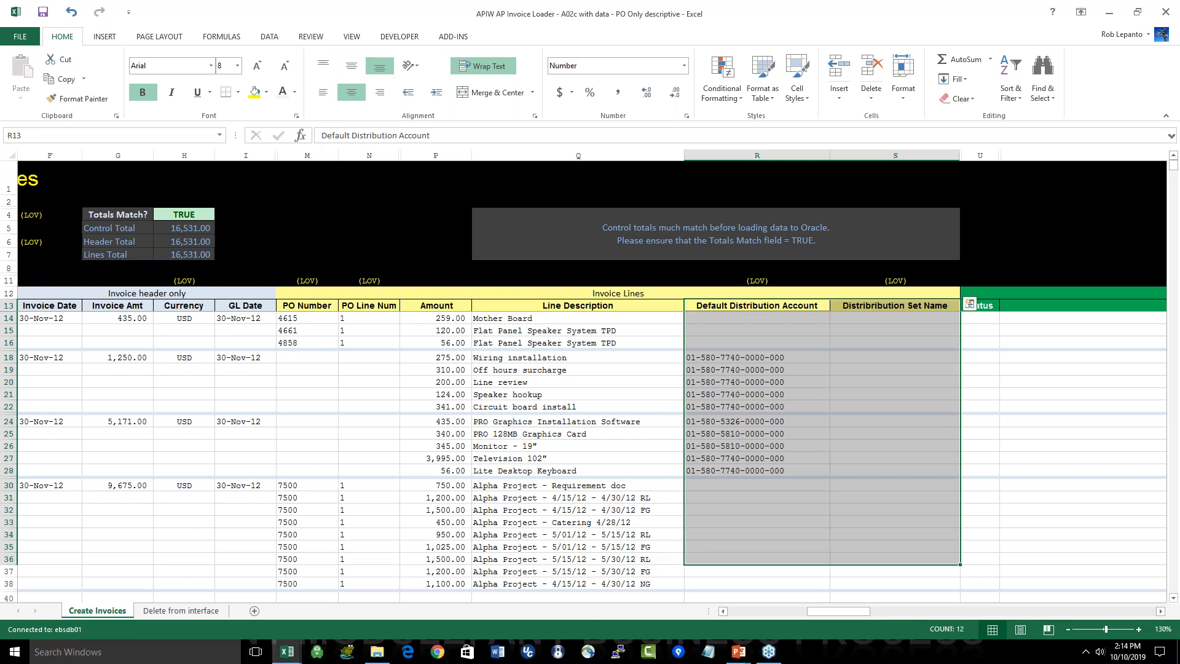
{"action": "left_click", "coordinate": [764, 358]}
{"action": "left_click_drag", "start_coordinate": [786, 318], "coordinate": [856, 468]}
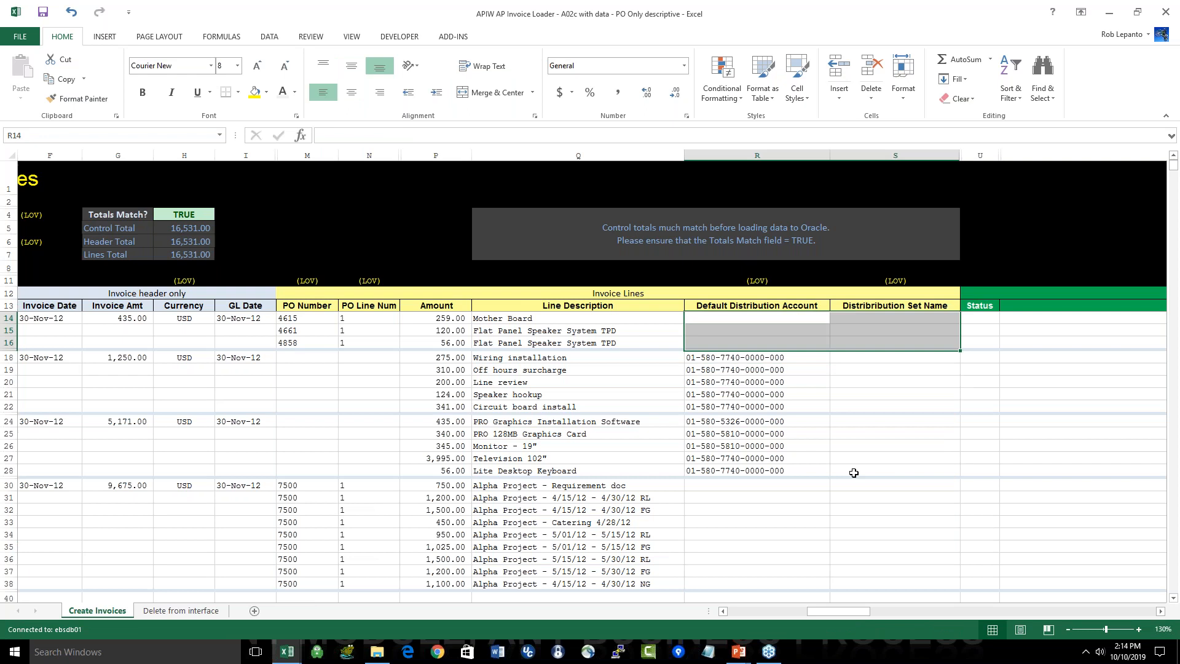
{"action": "left_click", "coordinate": [875, 317]}
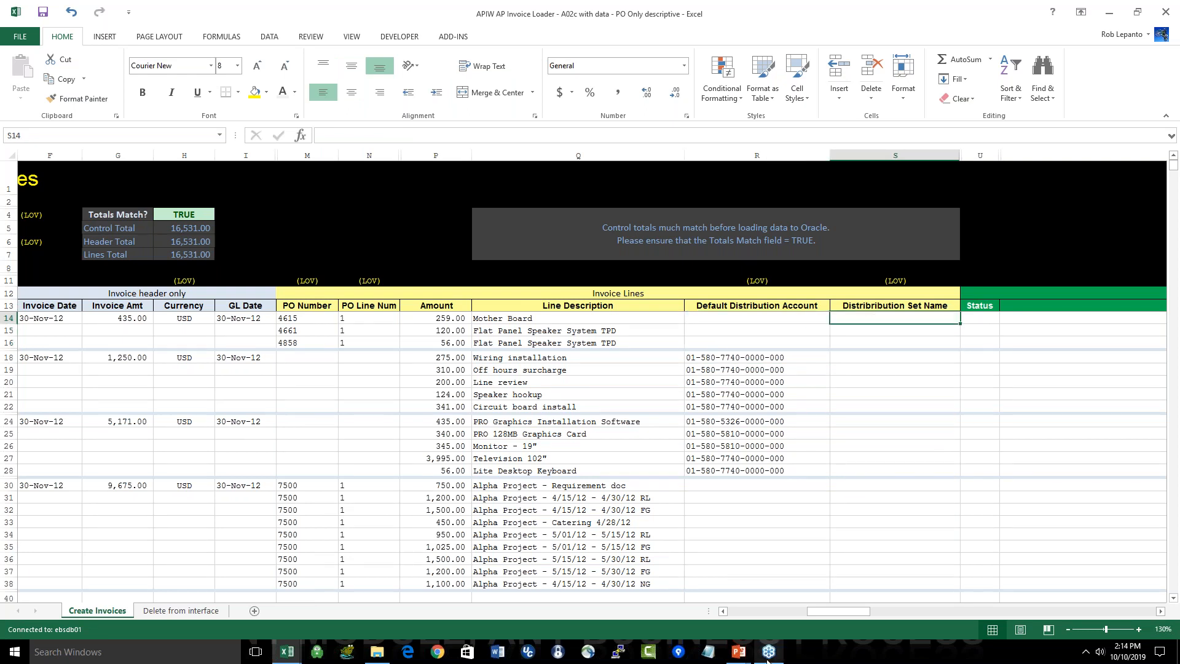
{"action": "left_click_drag", "start_coordinate": [854, 607], "coordinate": [776, 613]}
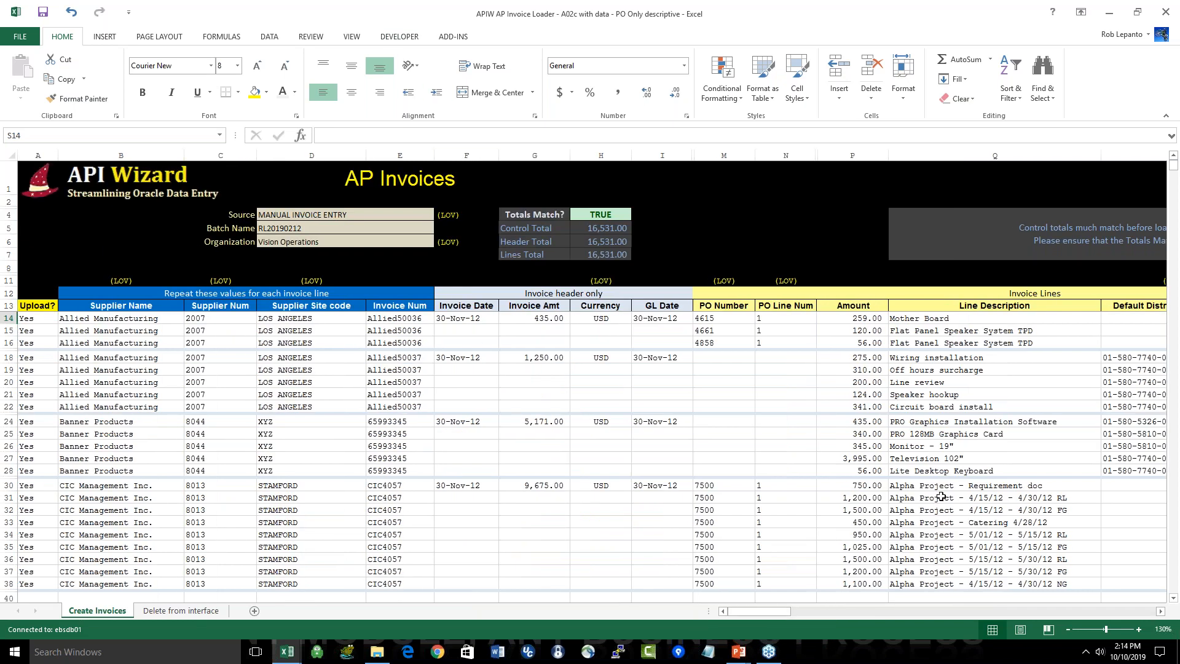
Step: Examine the Status and Messages output columns for all invoice rows, and return to the start of the sheet
{"action": "left_click_drag", "start_coordinate": [754, 610], "coordinate": [1002, 616]}
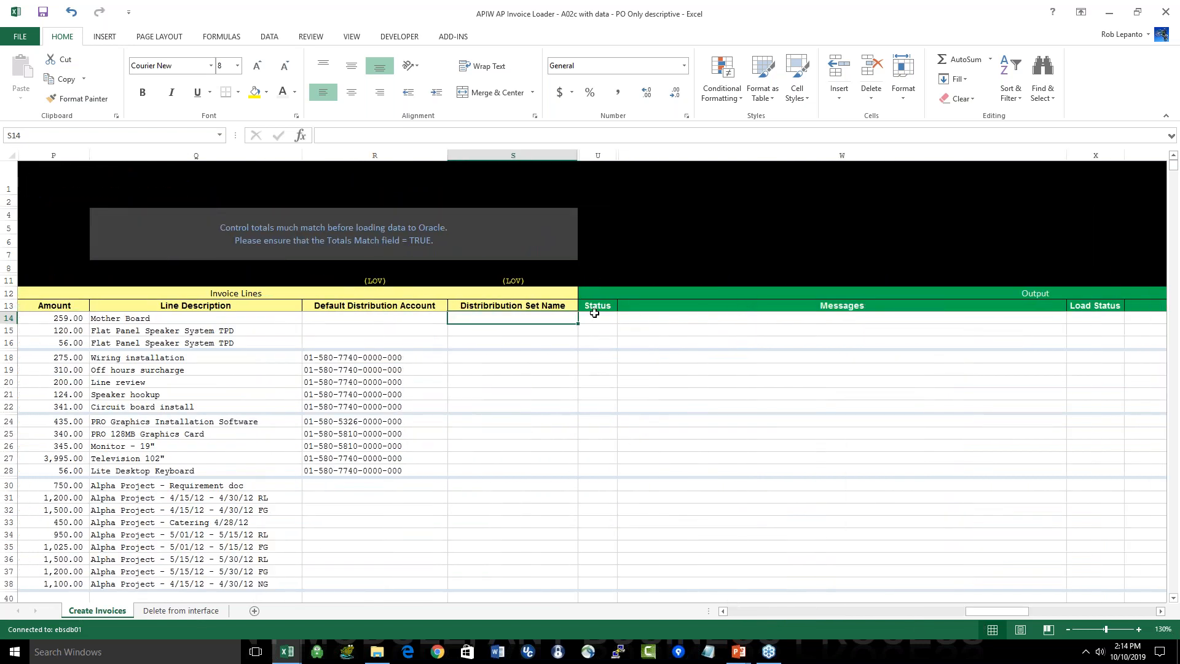
{"action": "left_click_drag", "start_coordinate": [592, 319], "coordinate": [594, 583]}
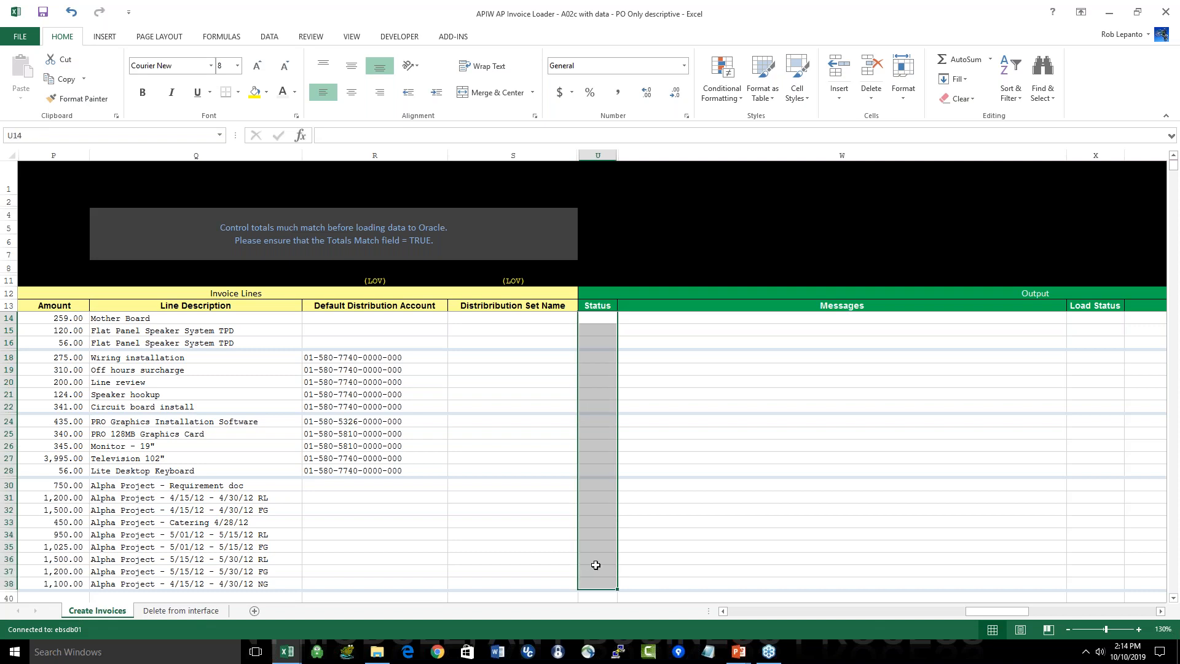
{"action": "left_click", "coordinate": [601, 319]}
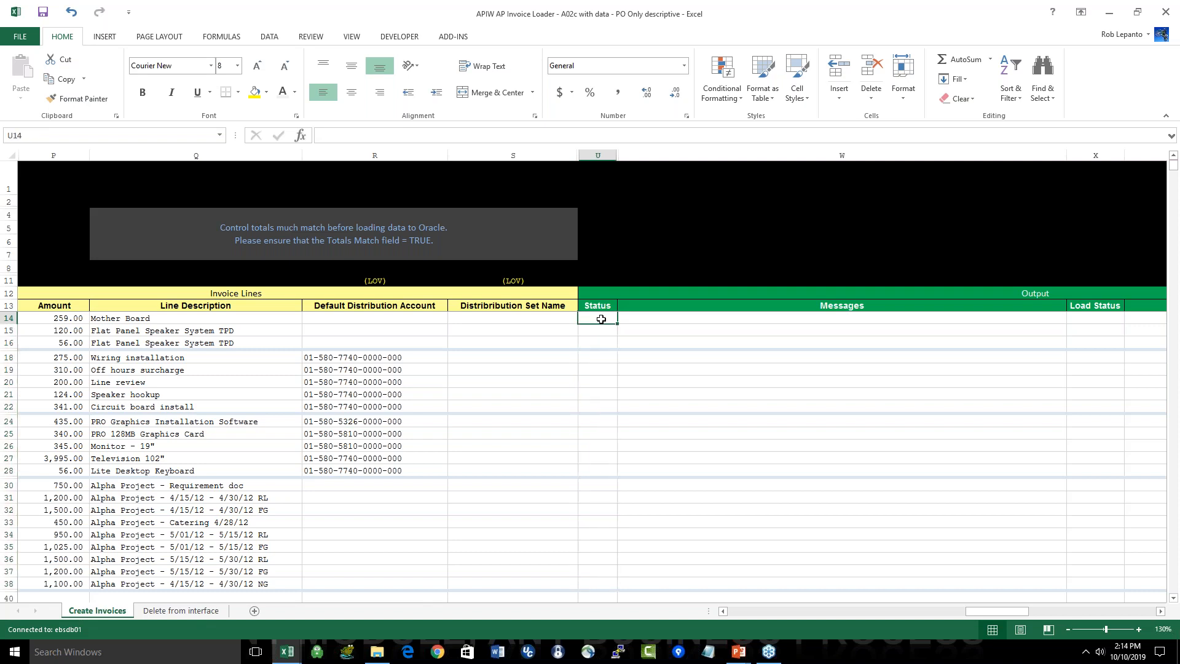
{"action": "left_click_drag", "start_coordinate": [601, 319], "coordinate": [610, 512]}
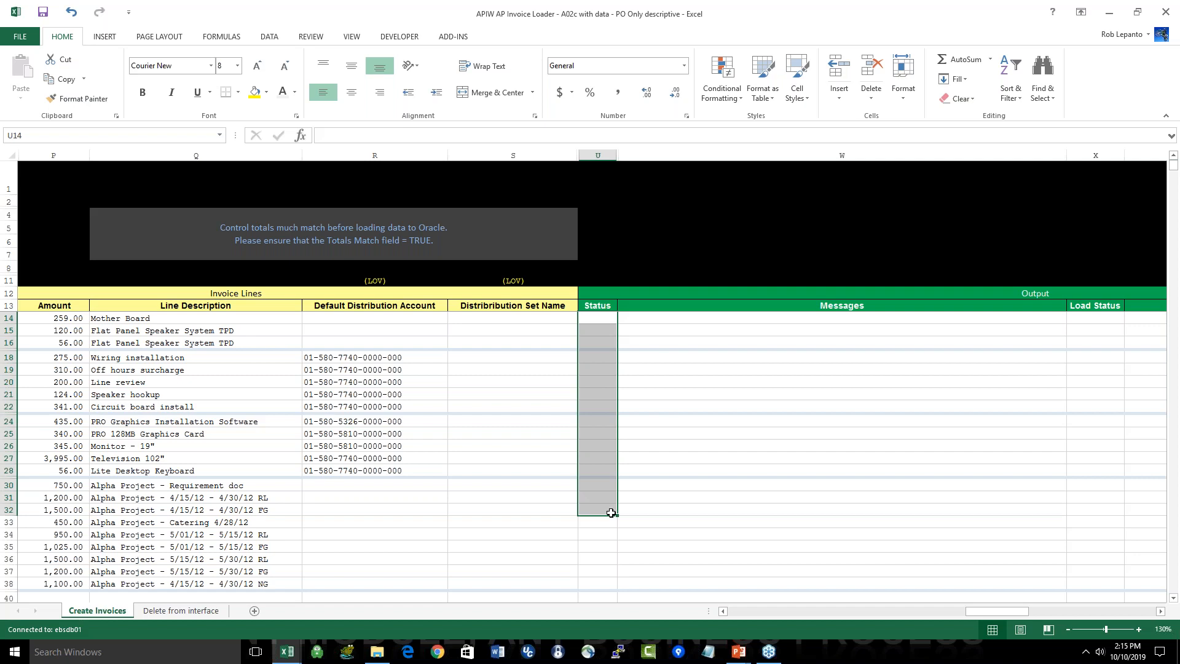
{"action": "left_click", "coordinate": [724, 318]}
{"action": "left_click_drag", "start_coordinate": [724, 318], "coordinate": [692, 581]}
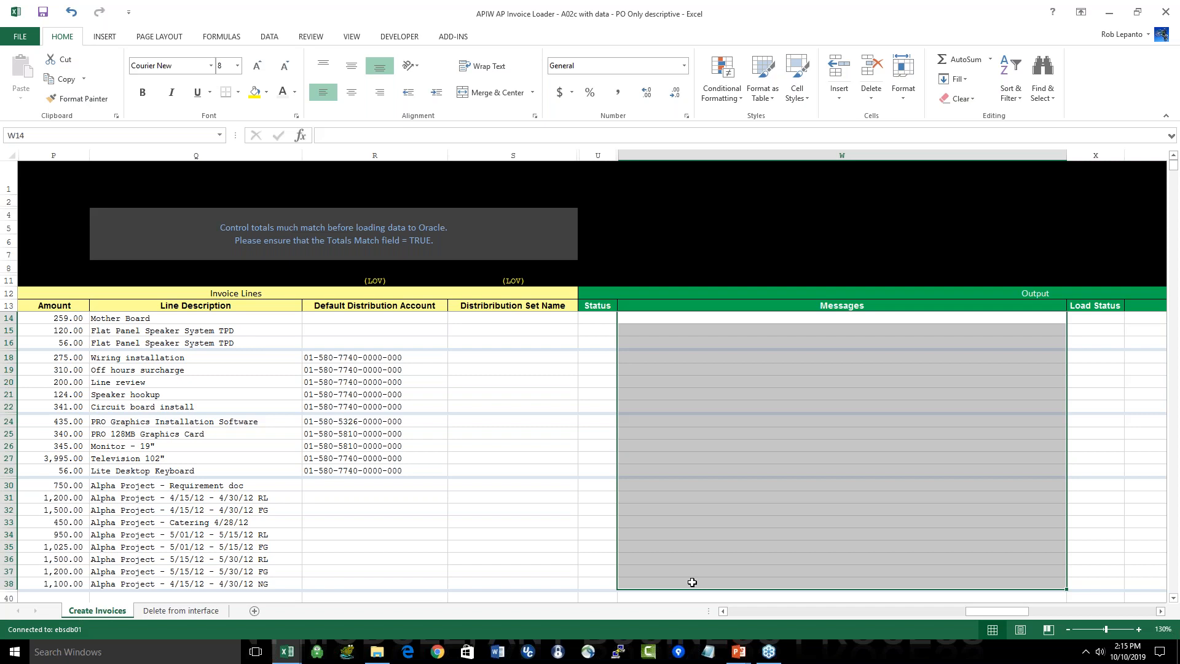
{"action": "key", "text": "ctrl+Home"}
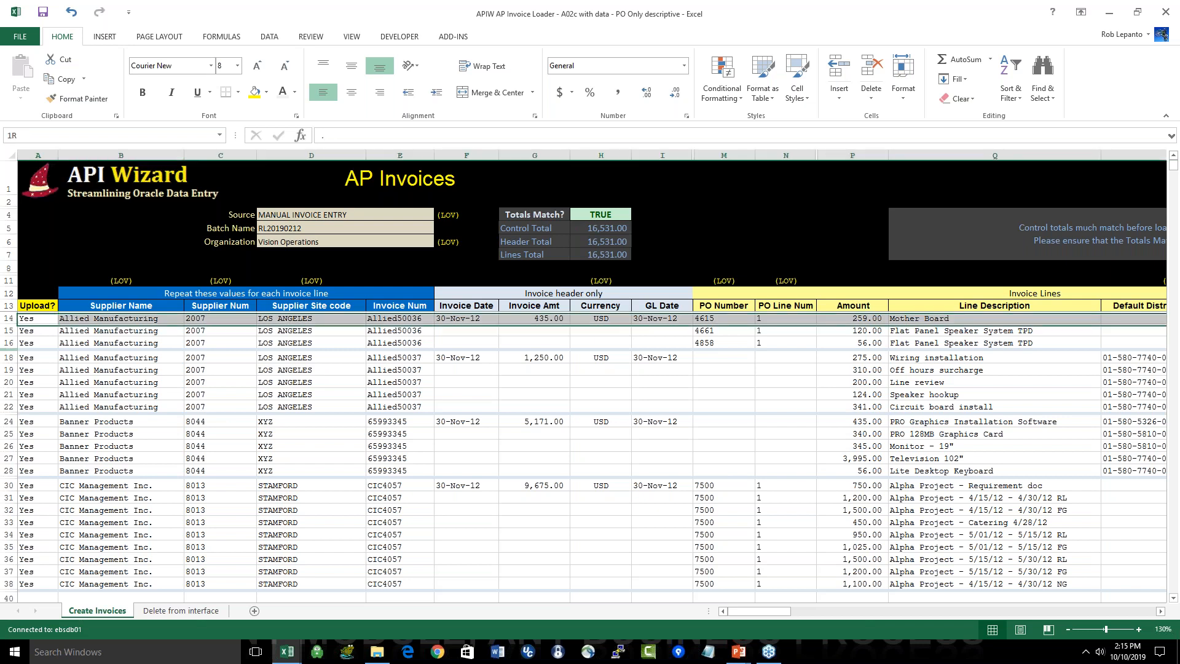
Step: Review each invoice's group of rows in turn: Allied50036, Allied50037, Banner Products 65993345 and CIC4057
{"action": "left_click", "coordinate": [93, 419]}
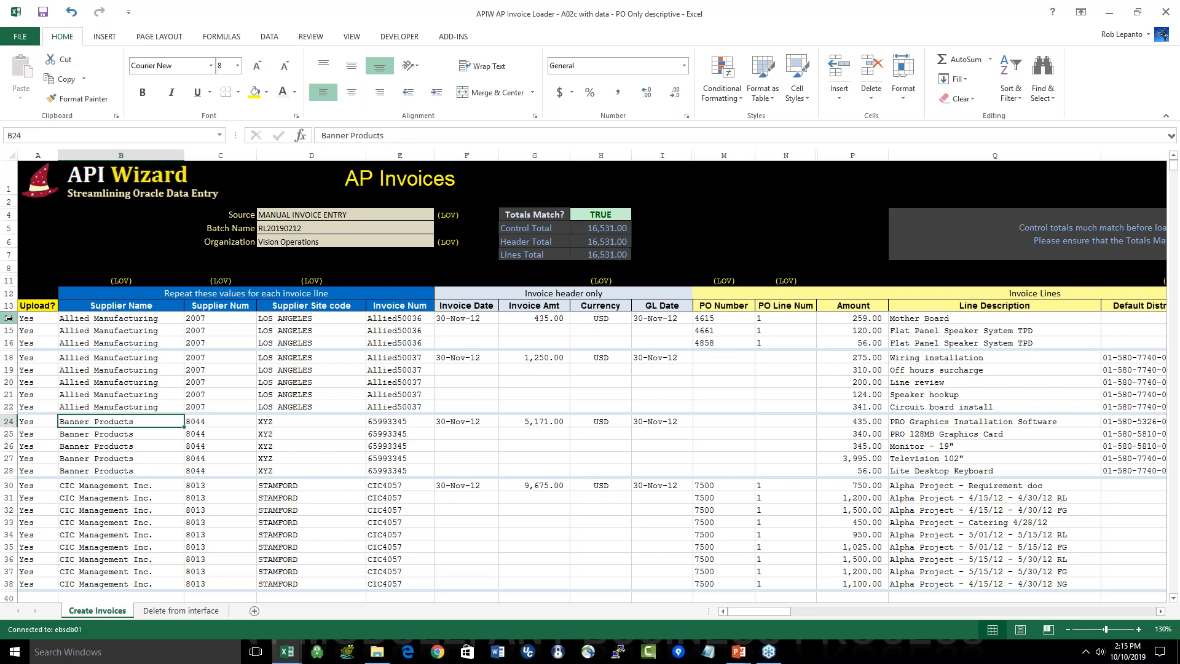
{"action": "left_click_drag", "start_coordinate": [9, 318], "coordinate": [34, 359]}
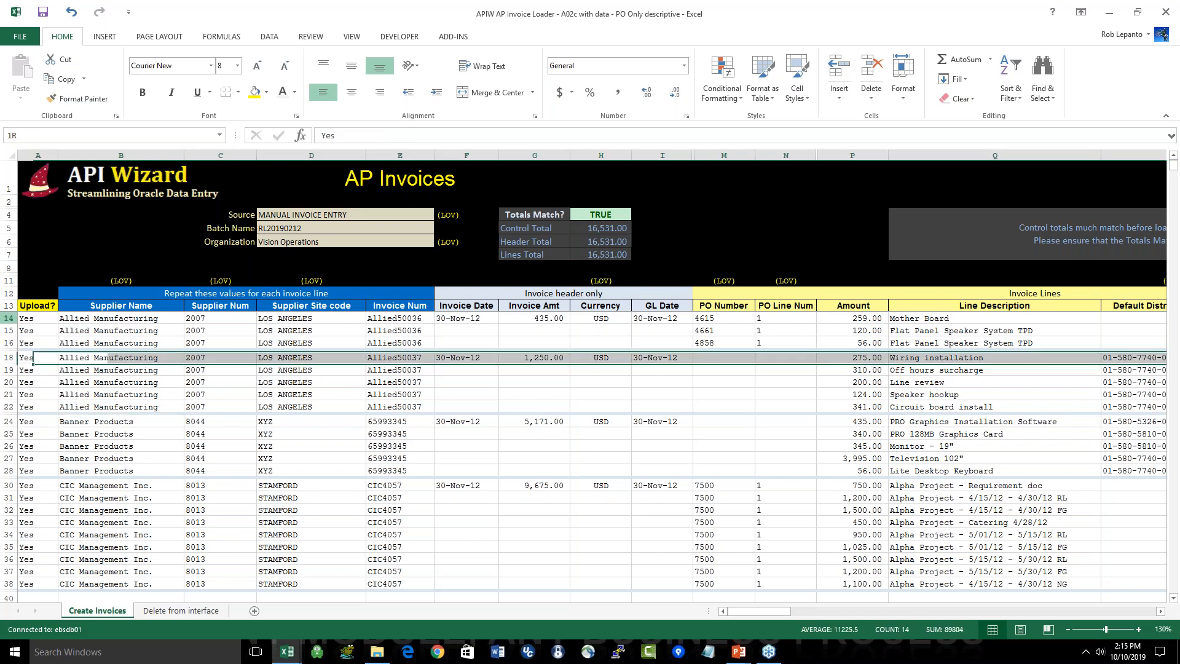
{"action": "left_click_drag", "start_coordinate": [10, 318], "coordinate": [9, 343]}
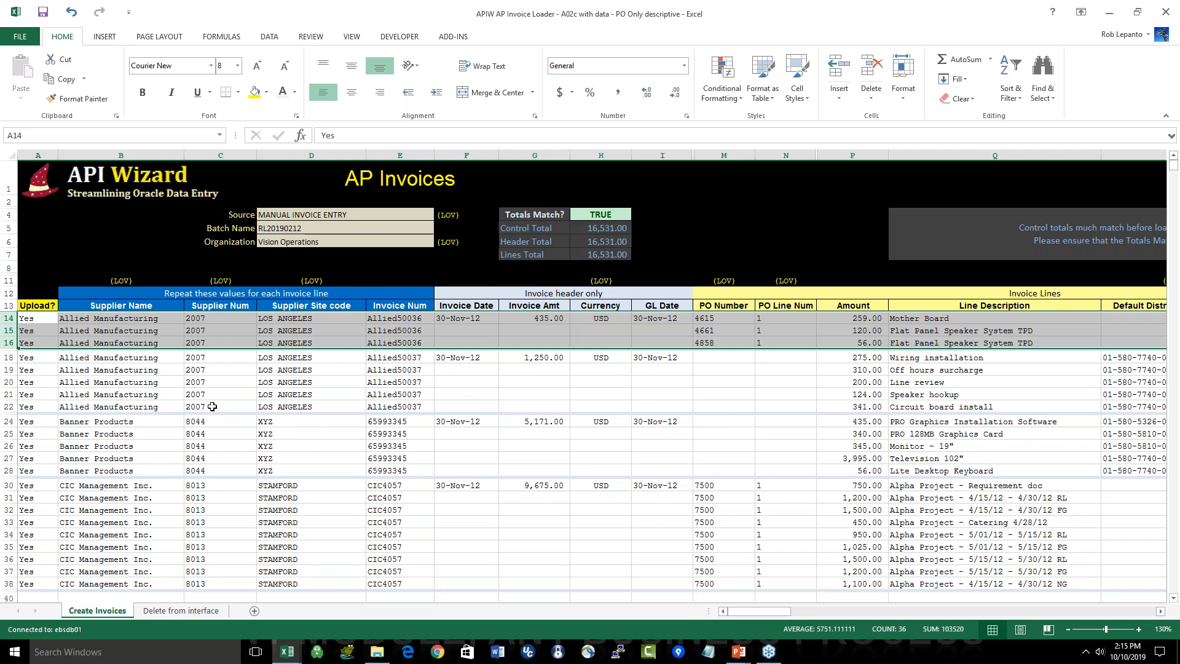
{"action": "left_click", "coordinate": [9, 355]}
{"action": "left_click_drag", "start_coordinate": [8, 355], "coordinate": [9, 407]}
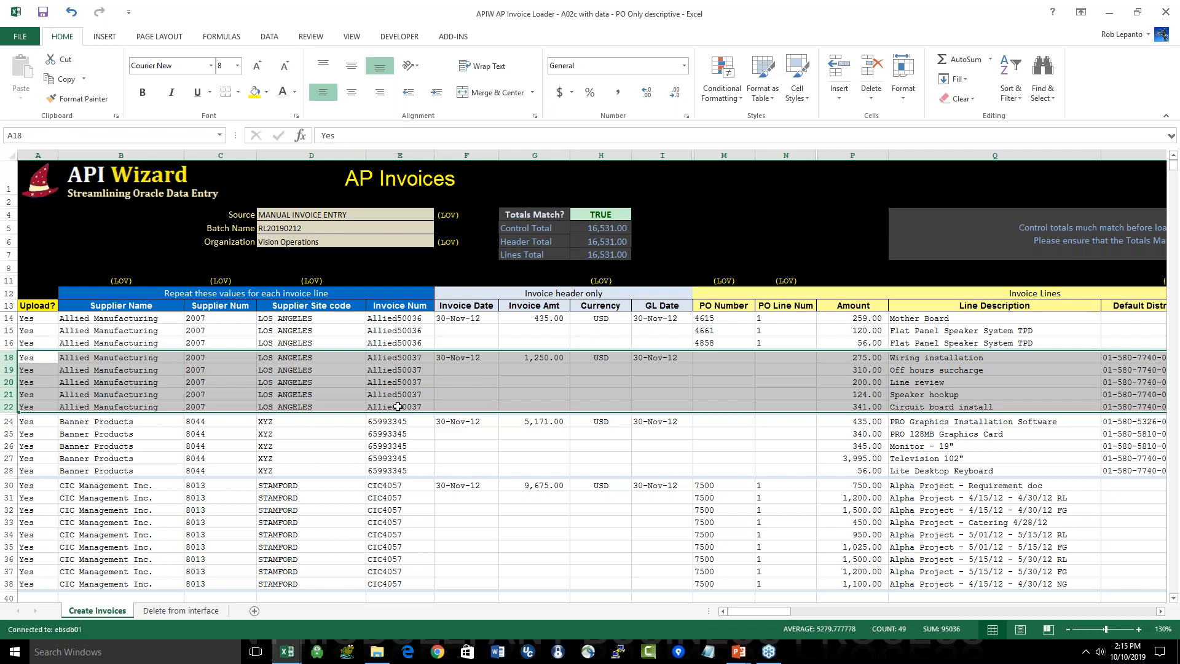
{"action": "left_click", "coordinate": [10, 420]}
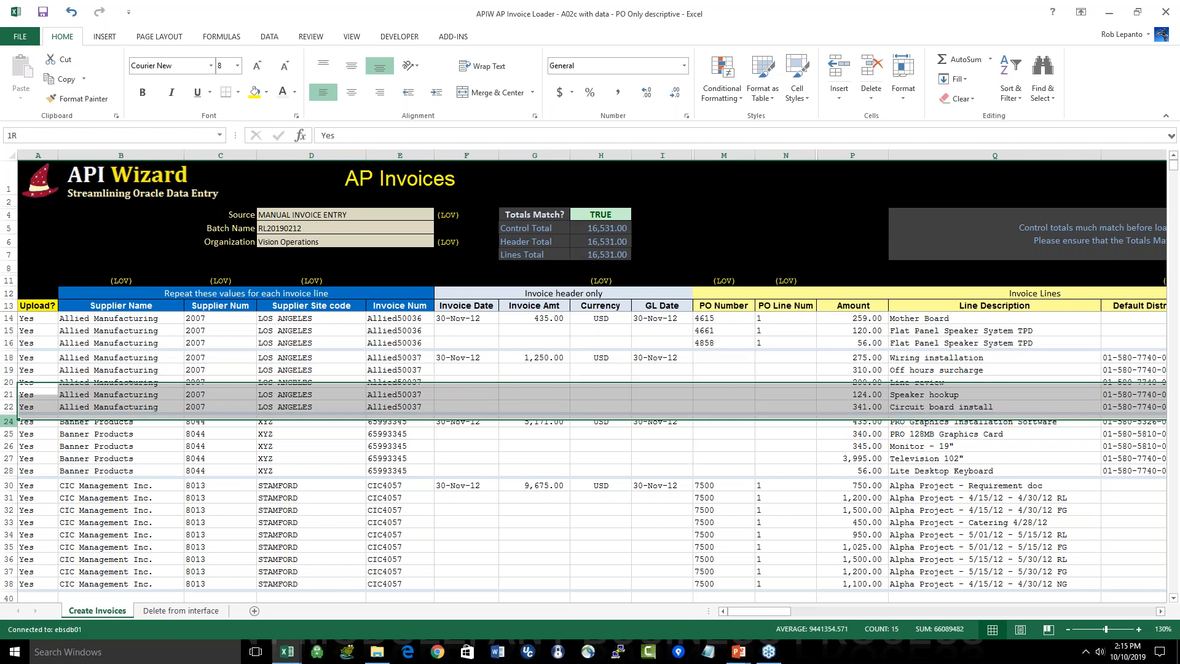
{"action": "left_click_drag", "start_coordinate": [10, 421], "coordinate": [10, 470]}
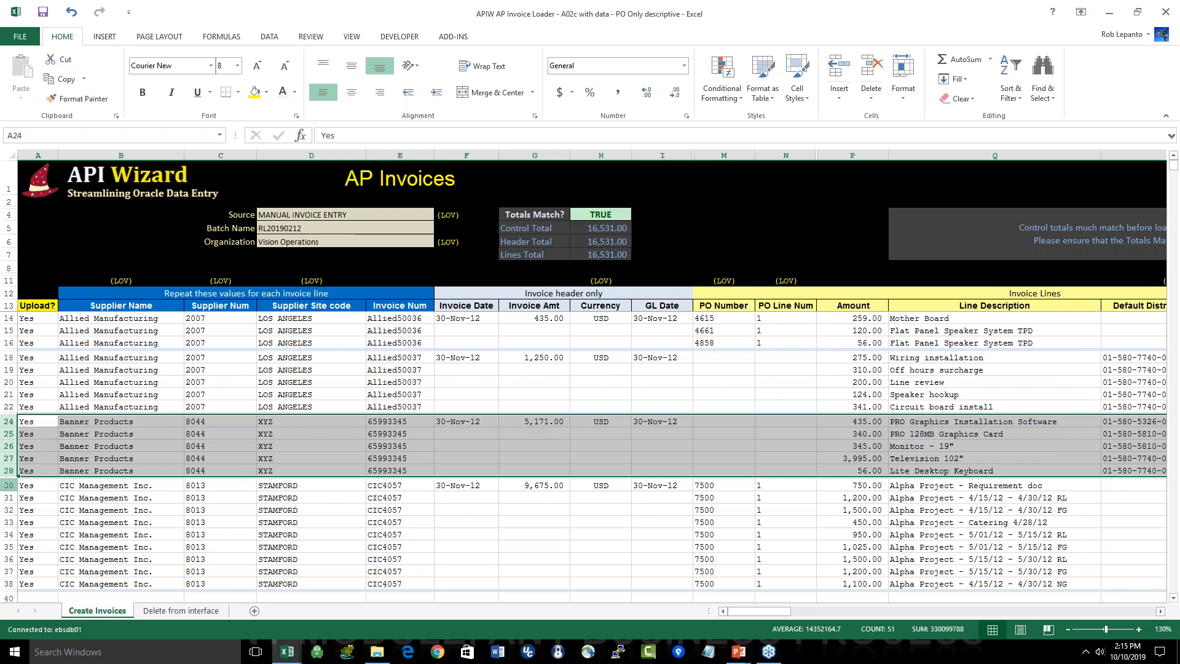
{"action": "left_click", "coordinate": [5, 486]}
{"action": "left_click_drag", "start_coordinate": [5, 486], "coordinate": [5, 584]}
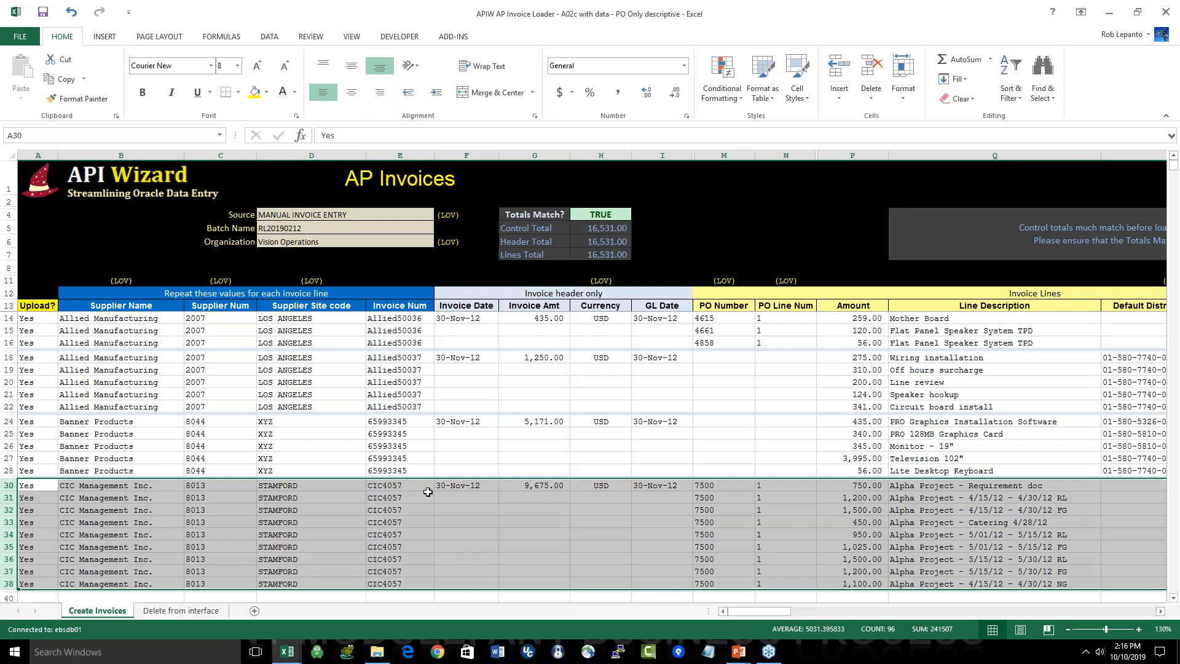
{"action": "left_click", "coordinate": [428, 533]}
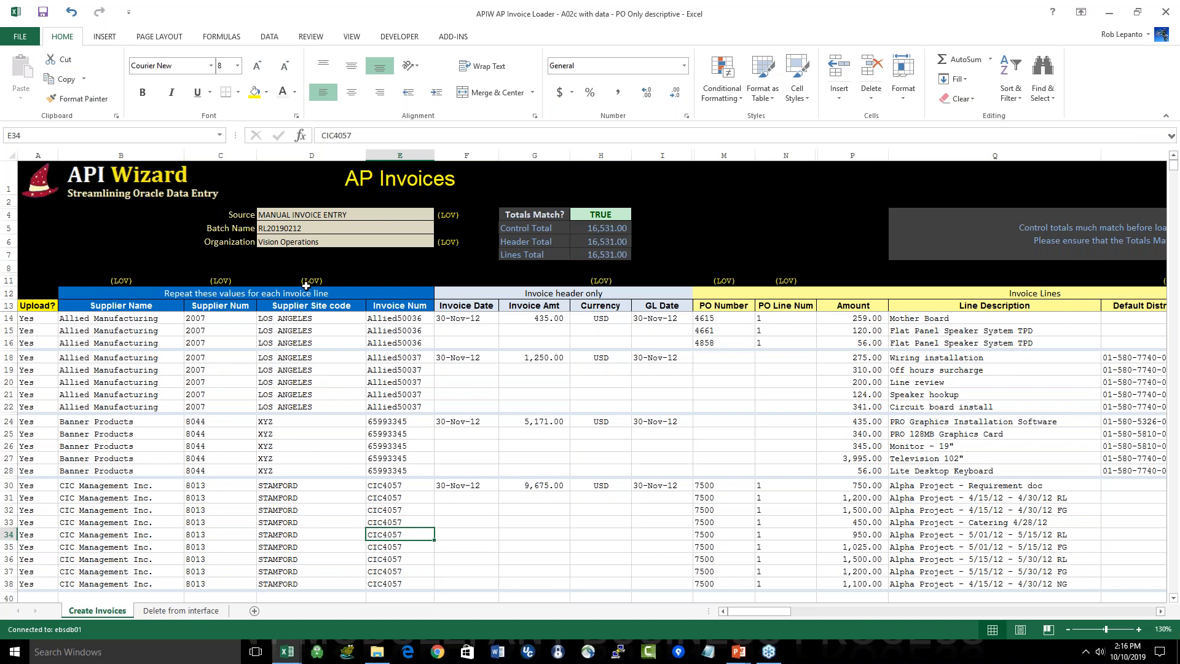
Step: Examine the Source and Batch Name fields and the LOV markers beside Source and above the supplier columns
{"action": "left_click", "coordinate": [321, 216]}
{"action": "left_click_drag", "start_coordinate": [322, 215], "coordinate": [327, 228]}
{"action": "left_click", "coordinate": [418, 215]}
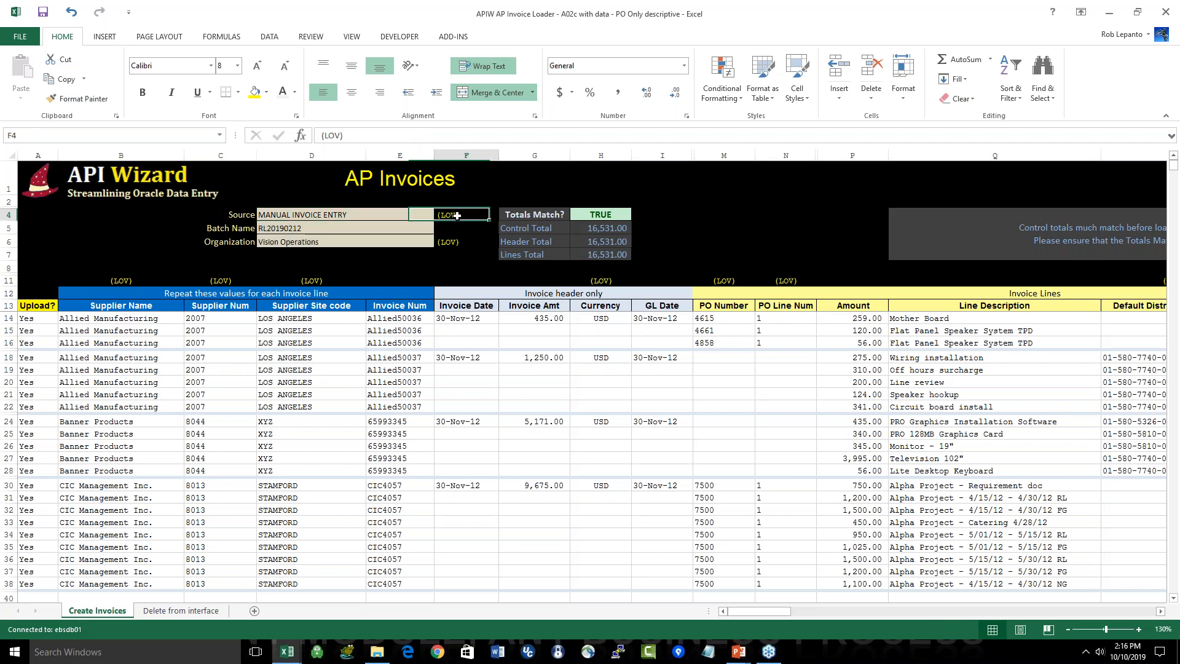
{"action": "left_click", "coordinate": [327, 281]}
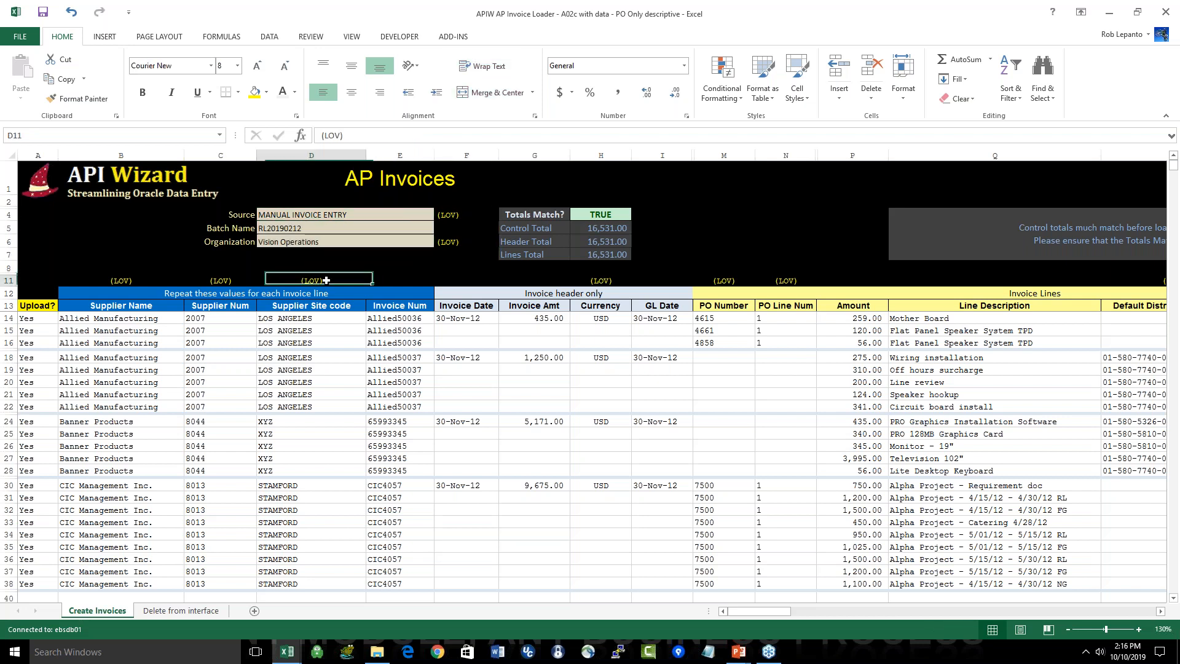
{"action": "left_click", "coordinate": [125, 283]}
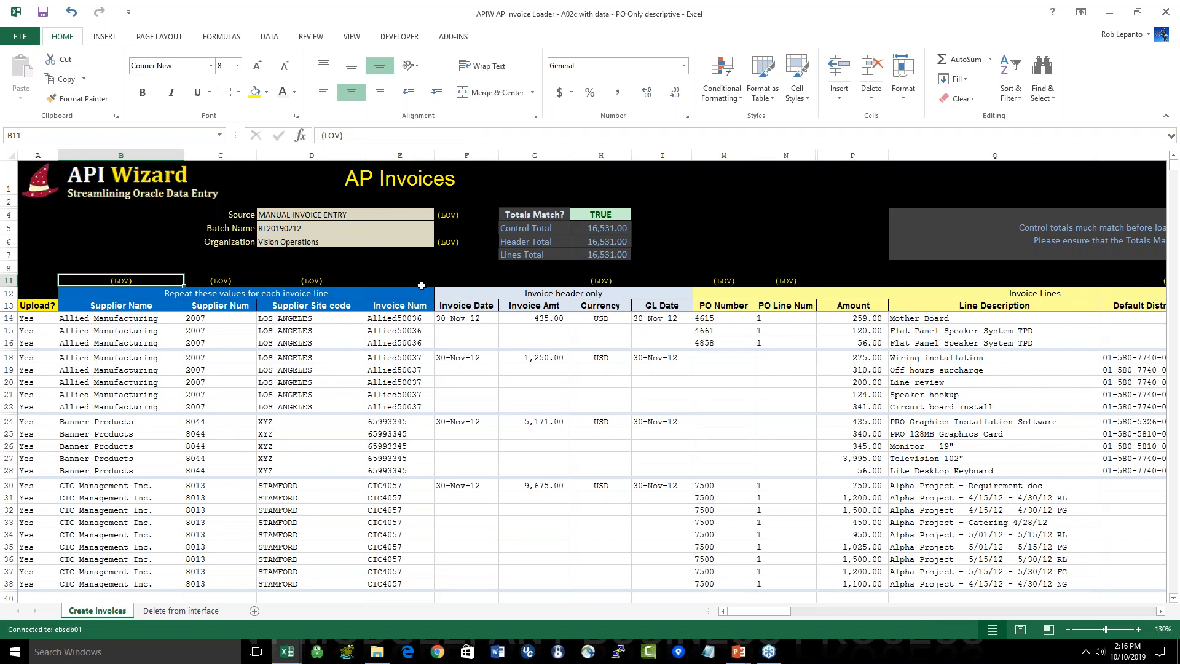
Step: Open the list of values for the Source field, look through the invoice sources, and close it without applying a choice
{"action": "left_click", "coordinate": [381, 216]}
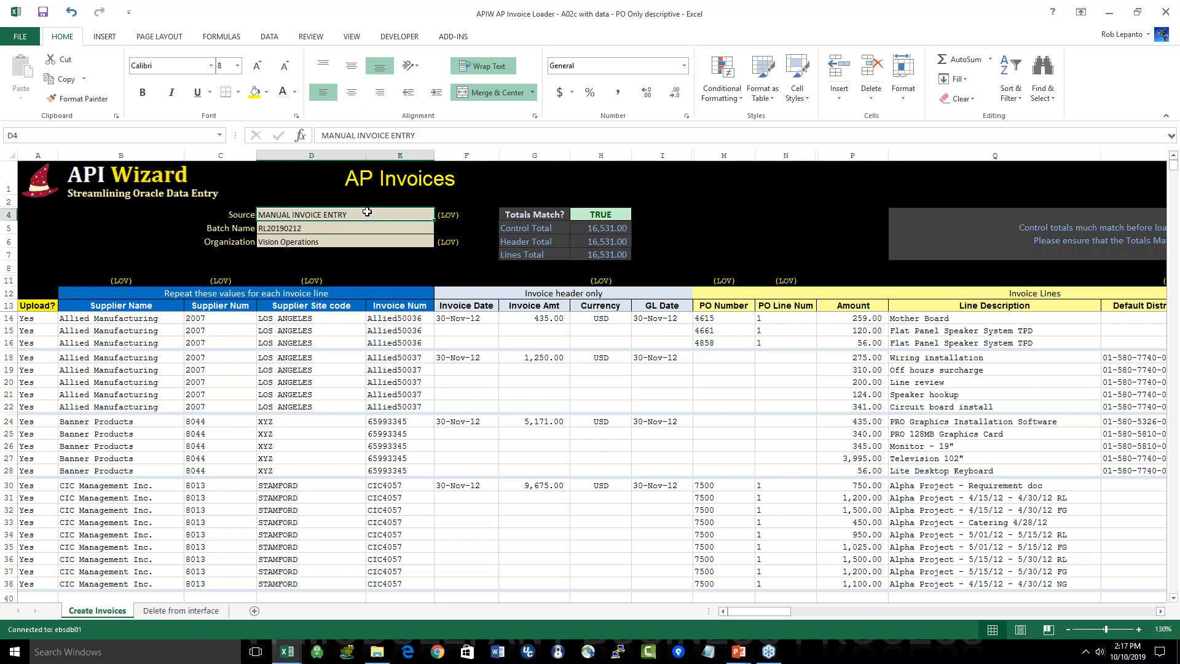
{"action": "double_click", "coordinate": [367, 212]}
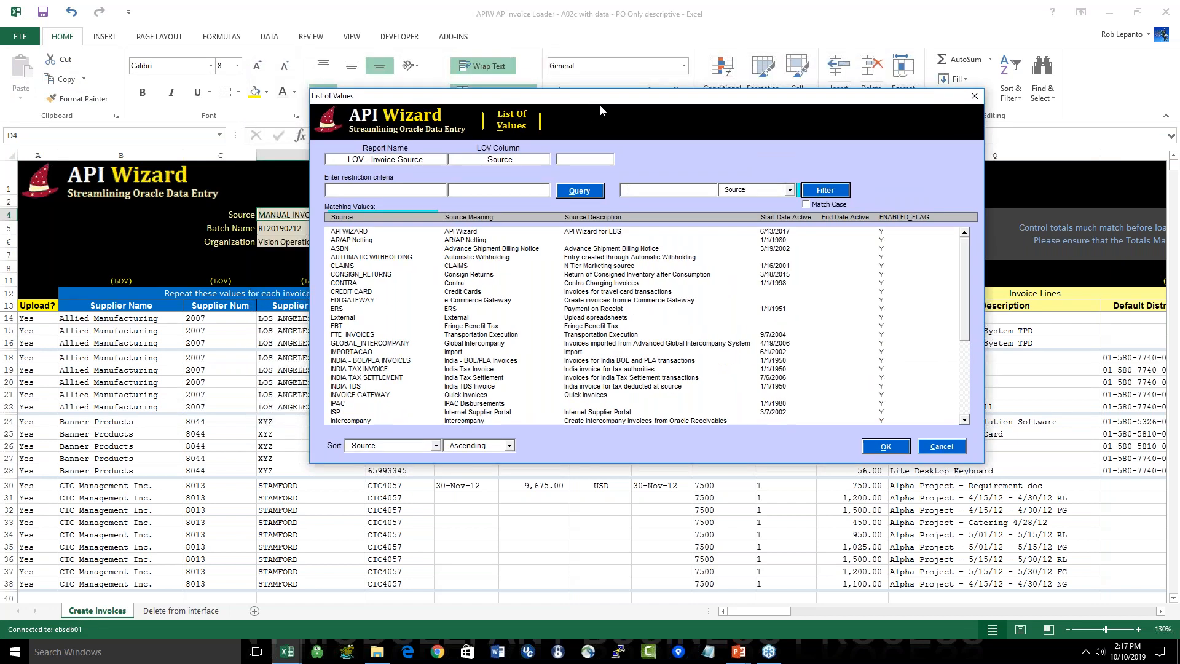
{"action": "left_click", "coordinate": [423, 249]}
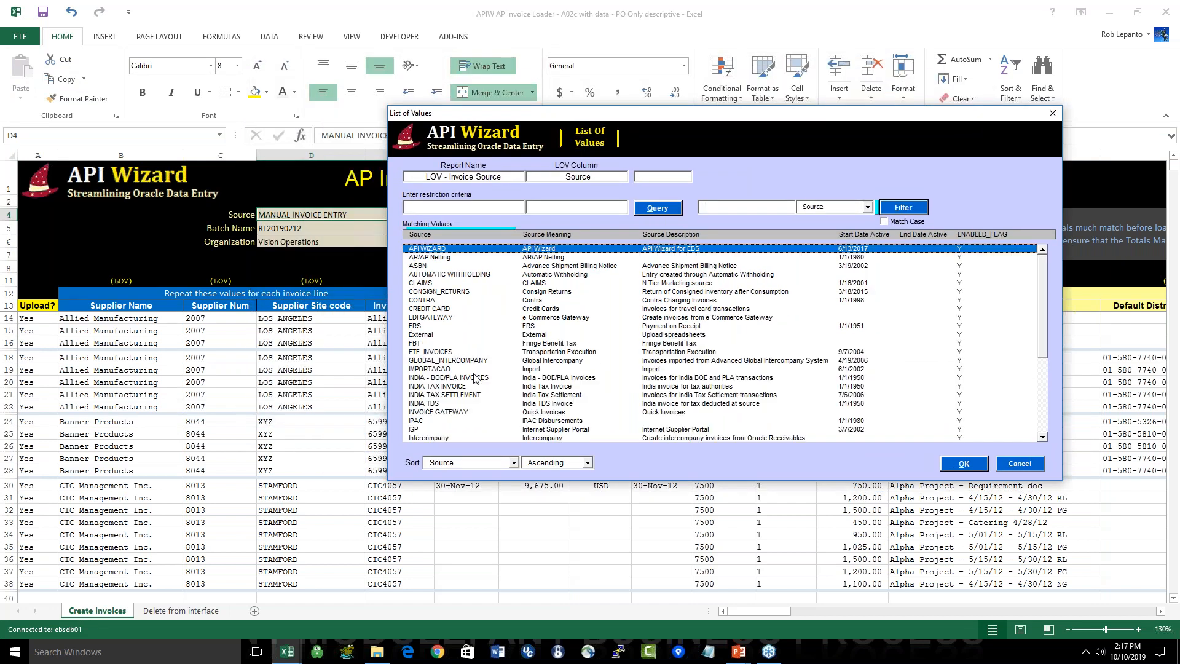
{"action": "left_click", "coordinate": [1031, 466]}
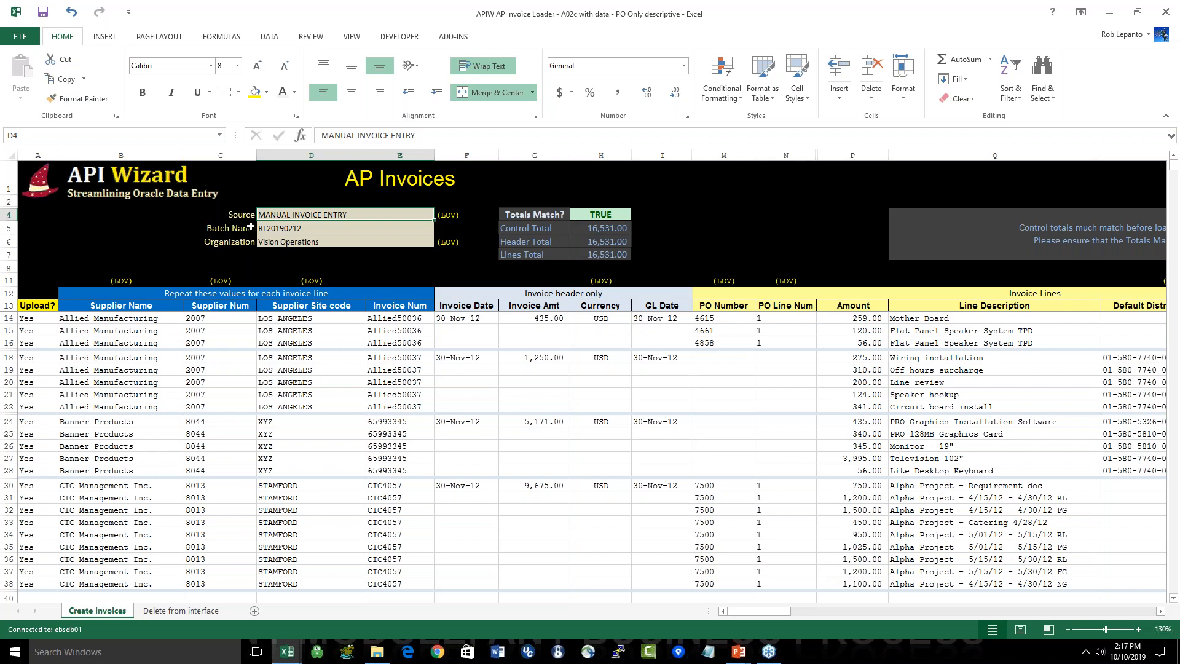
Step: Review the Batch Name field and the Totals Match block with its control, header and lines totals
{"action": "left_click", "coordinate": [251, 228]}
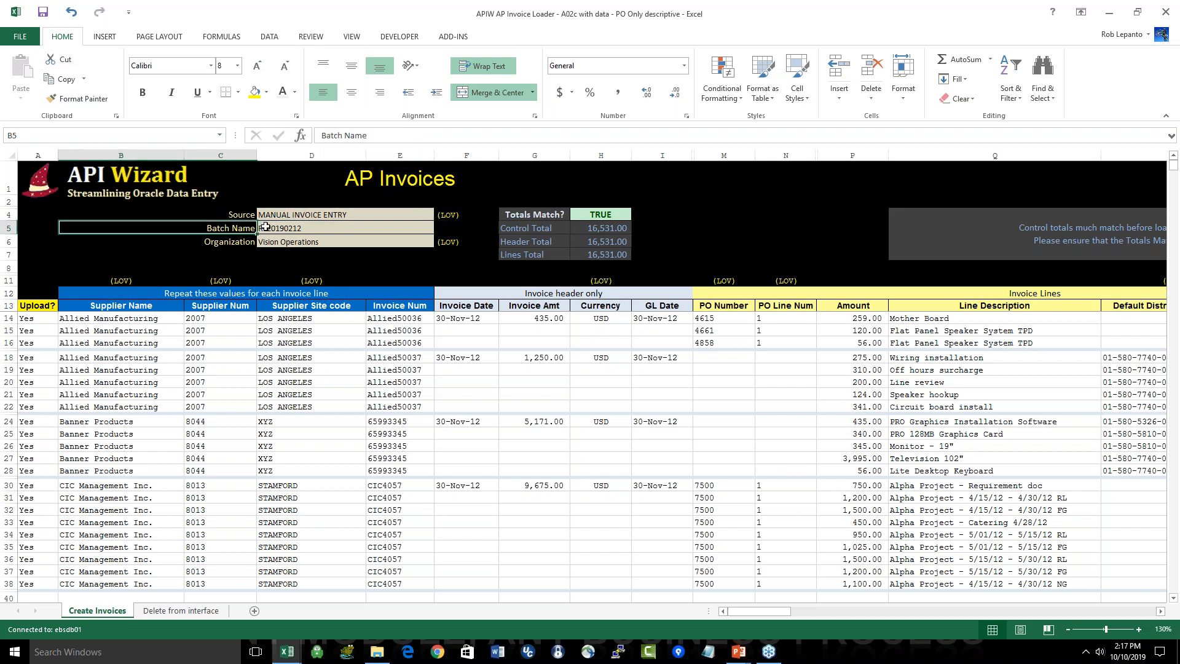
{"action": "left_click", "coordinate": [265, 227], "text": "shift"}
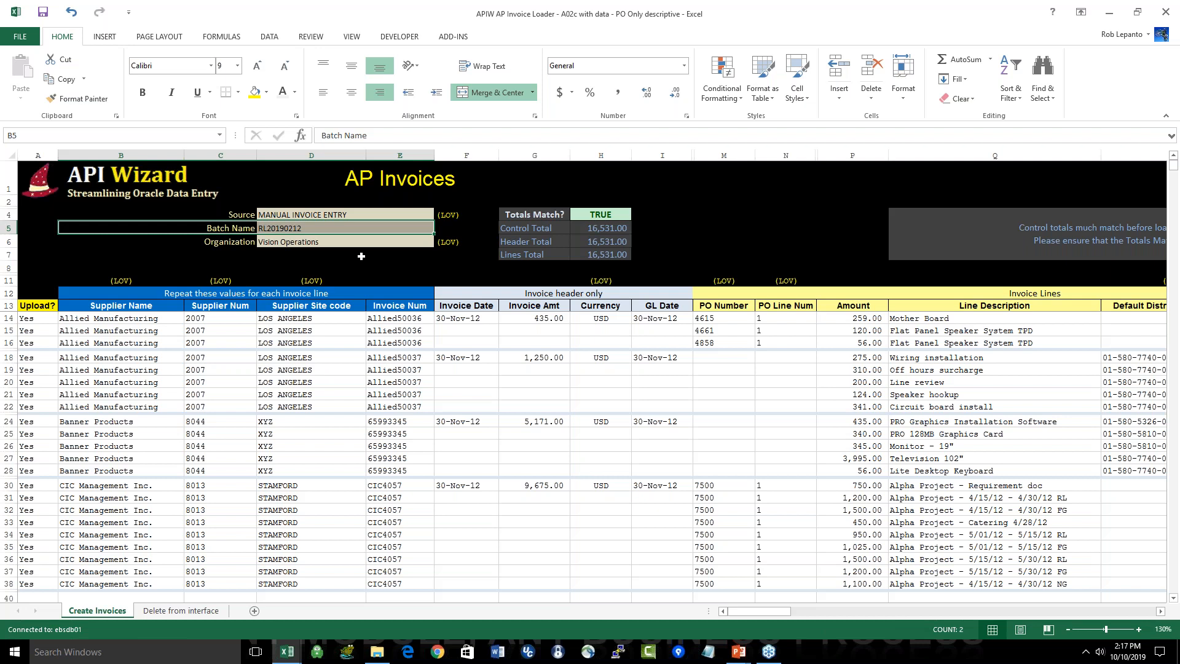
{"action": "left_click", "coordinate": [532, 214]}
{"action": "left_click_drag", "start_coordinate": [532, 215], "coordinate": [614, 254]}
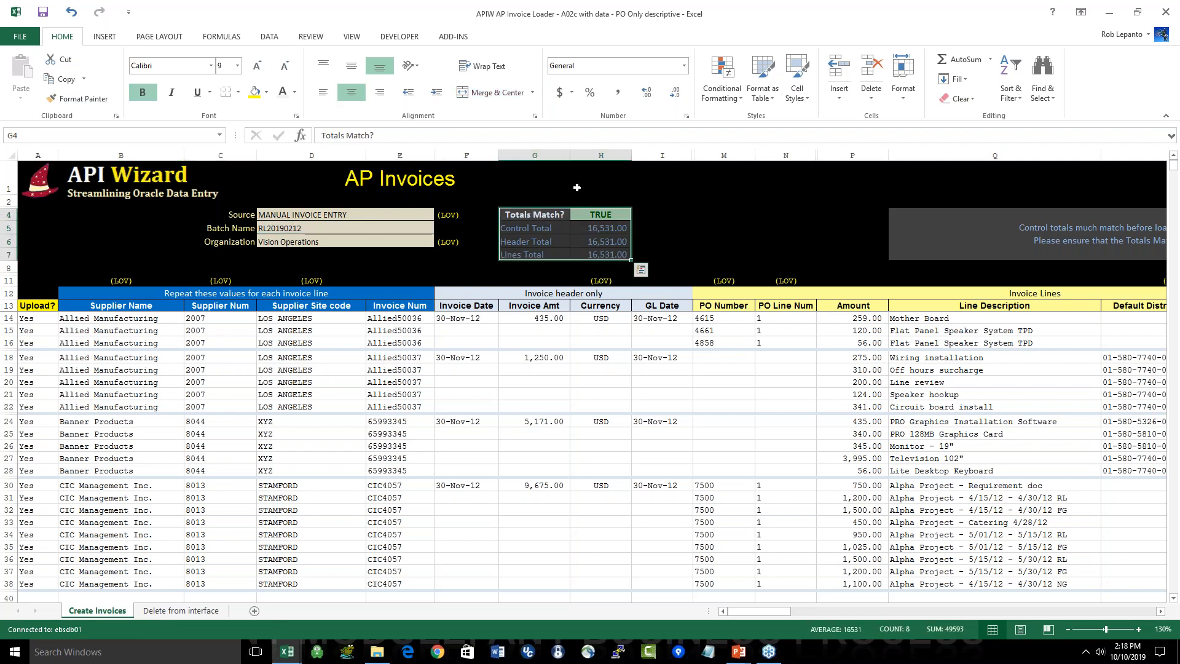
{"action": "left_click", "coordinate": [660, 228]}
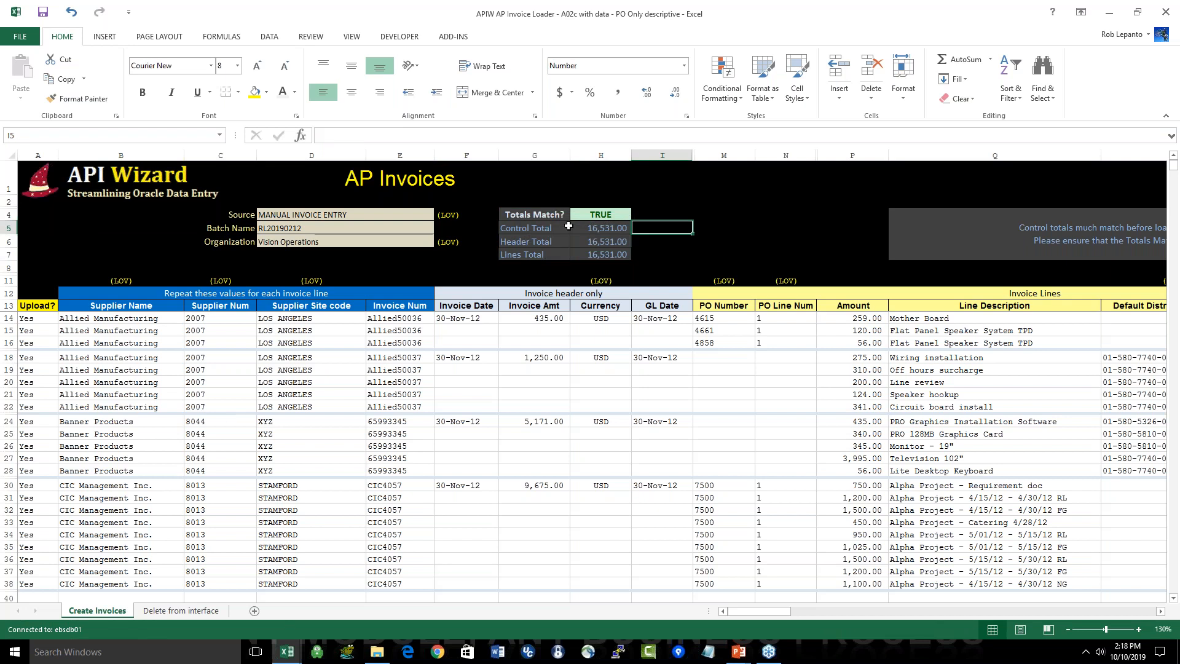
{"action": "left_click", "coordinate": [607, 226]}
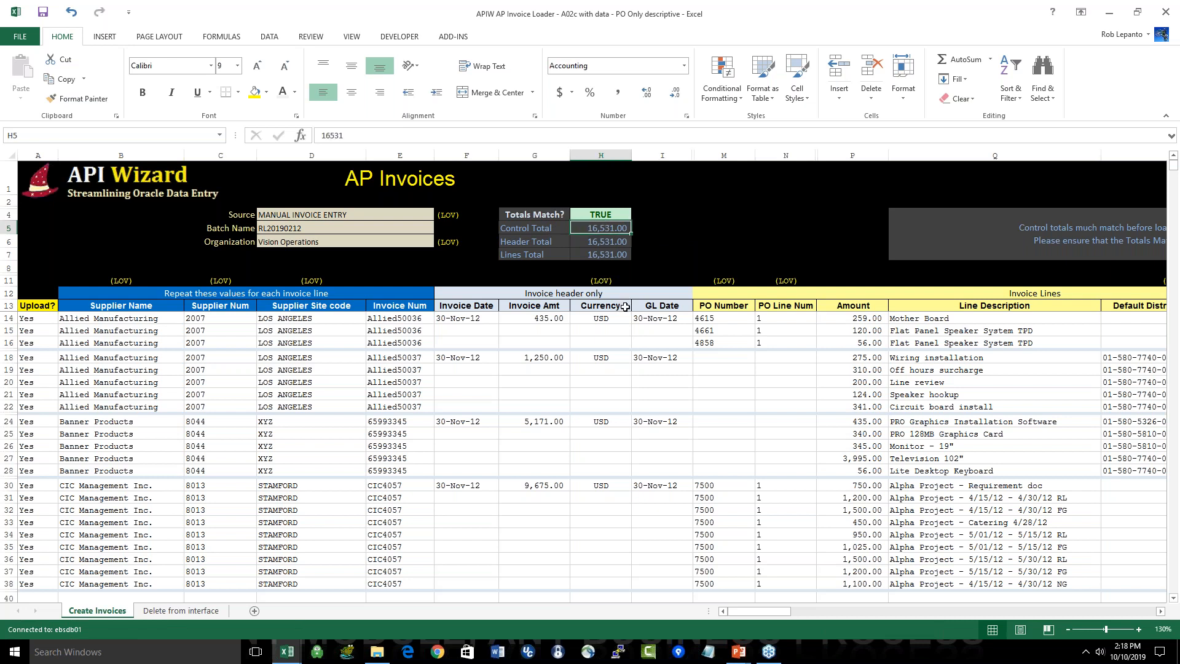
{"action": "left_click", "coordinate": [608, 242]}
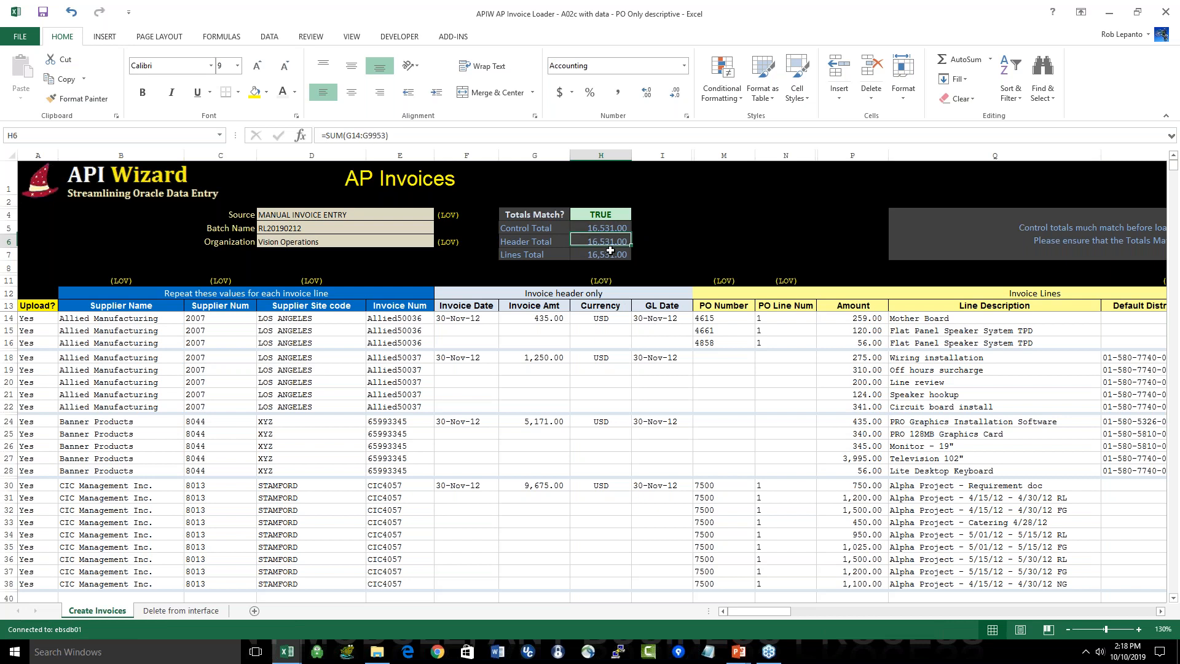
{"action": "left_click", "coordinate": [611, 253], "text": "shift"}
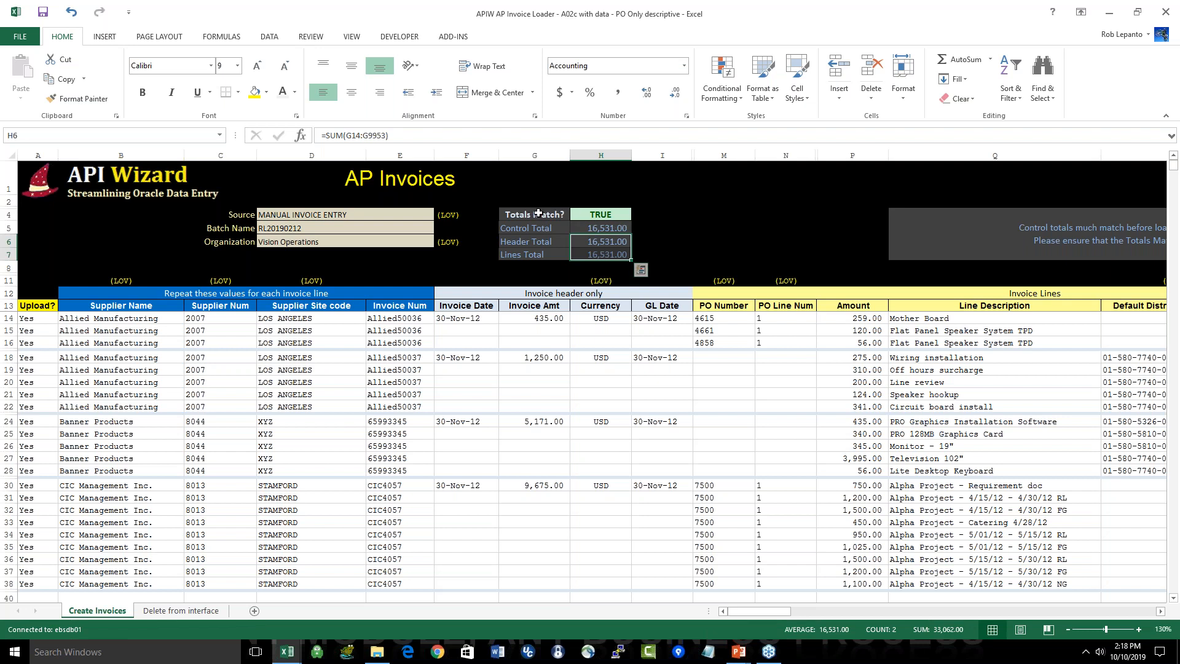
Step: Try an invoice amount of 436 on the first Allied Manufacturing invoice to test the totals check, and undo the change
{"action": "left_click", "coordinate": [655, 215]}
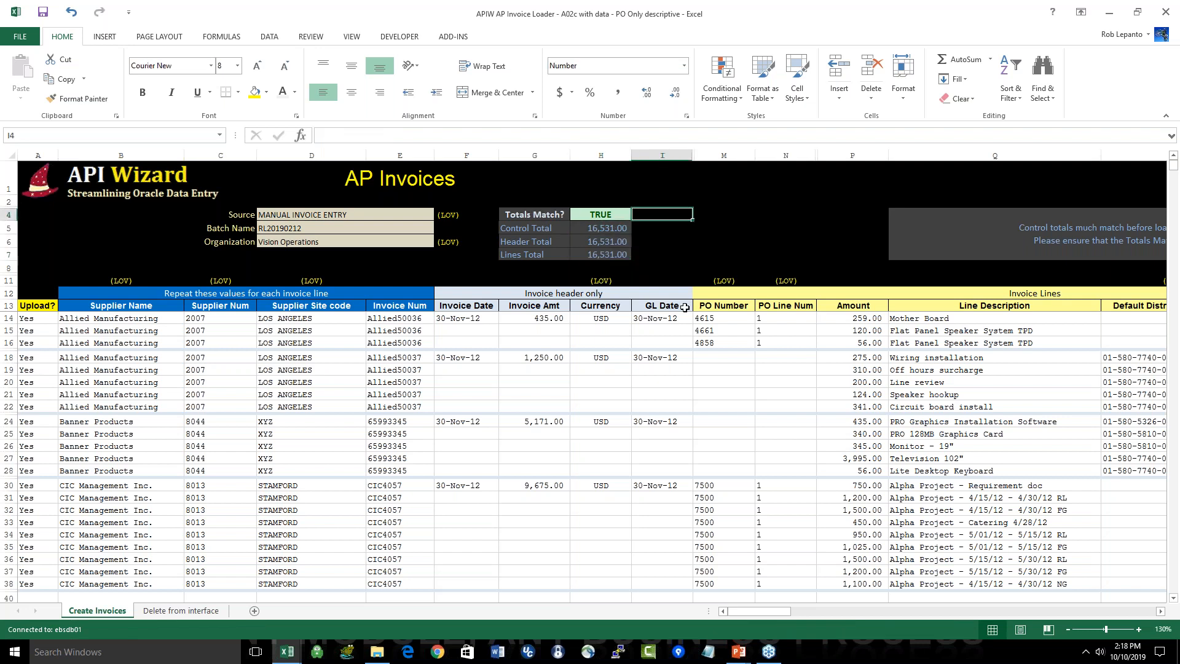
{"action": "left_click", "coordinate": [551, 319]}
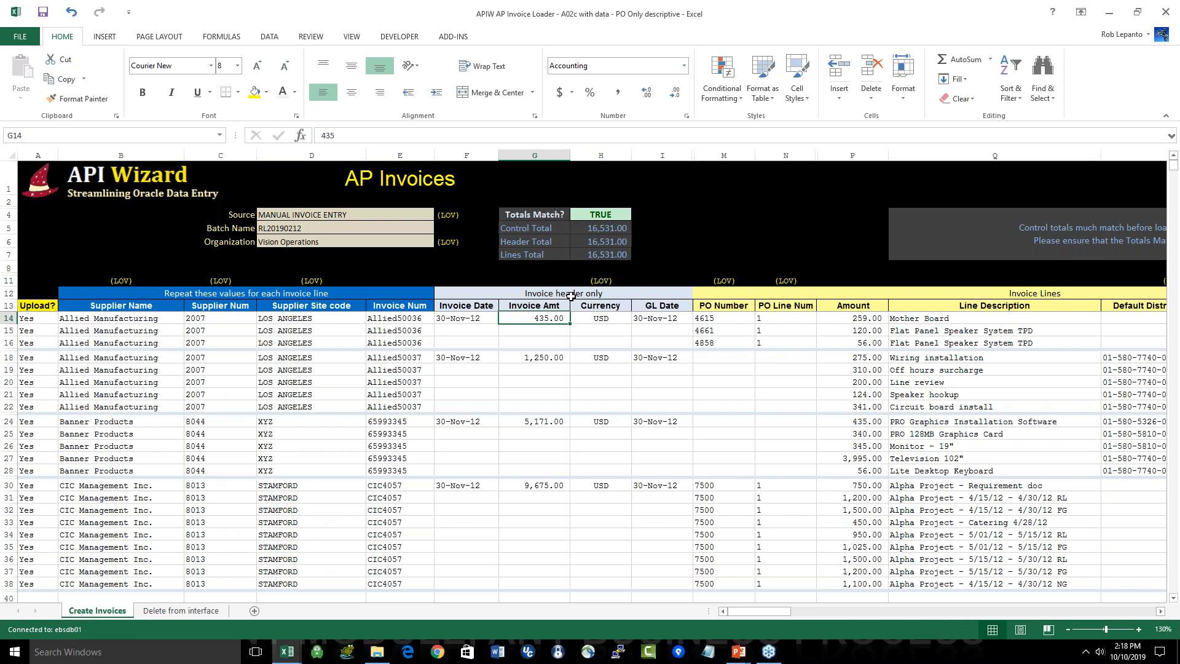
{"action": "key", "text": "F2"}
{"action": "key", "text": "BackSpace"}
{"action": "type", "text": "6"}
{"action": "key", "text": "Return"}
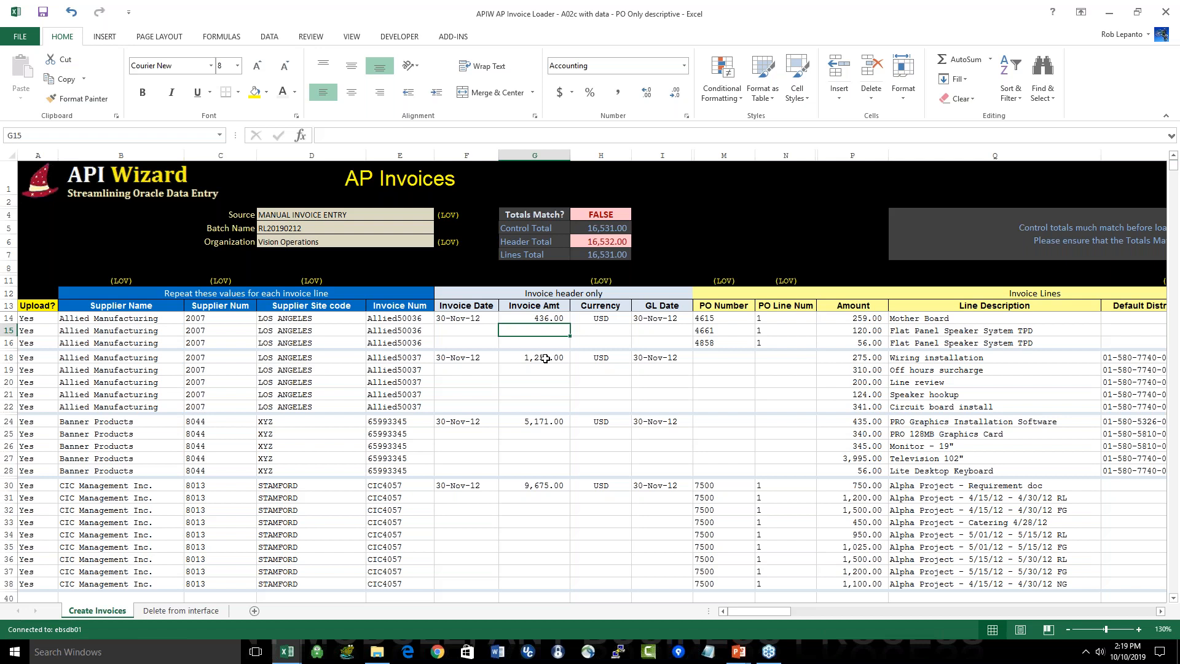
{"action": "left_click", "coordinate": [550, 320]}
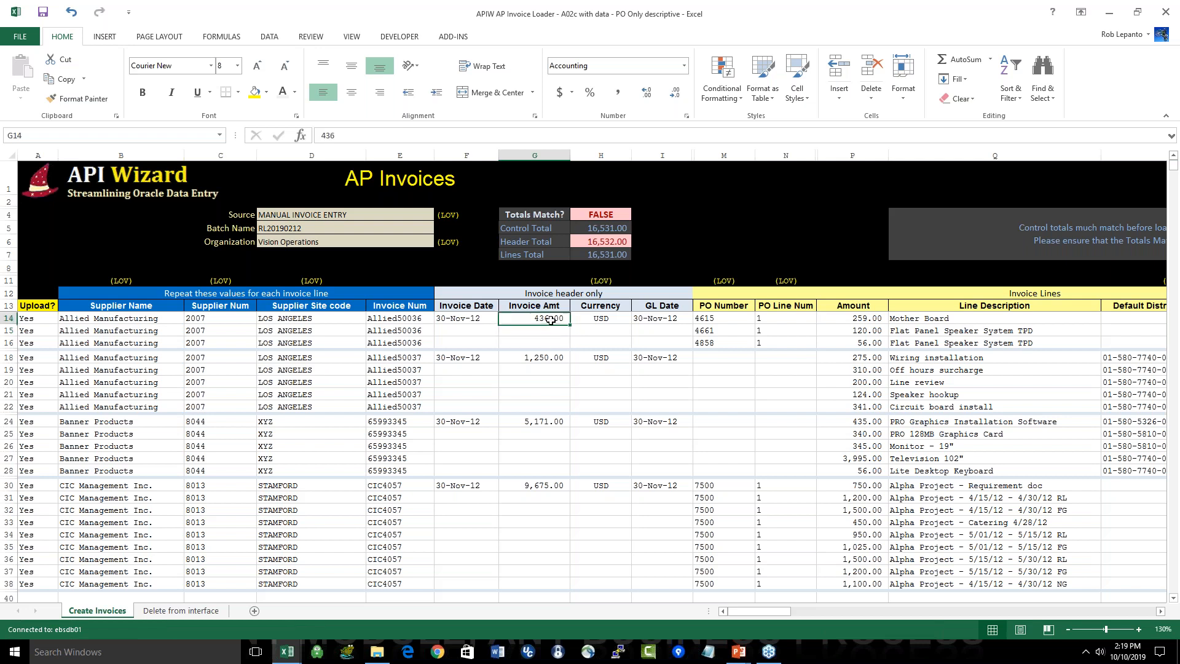
{"action": "key", "text": "ctrl+z"}
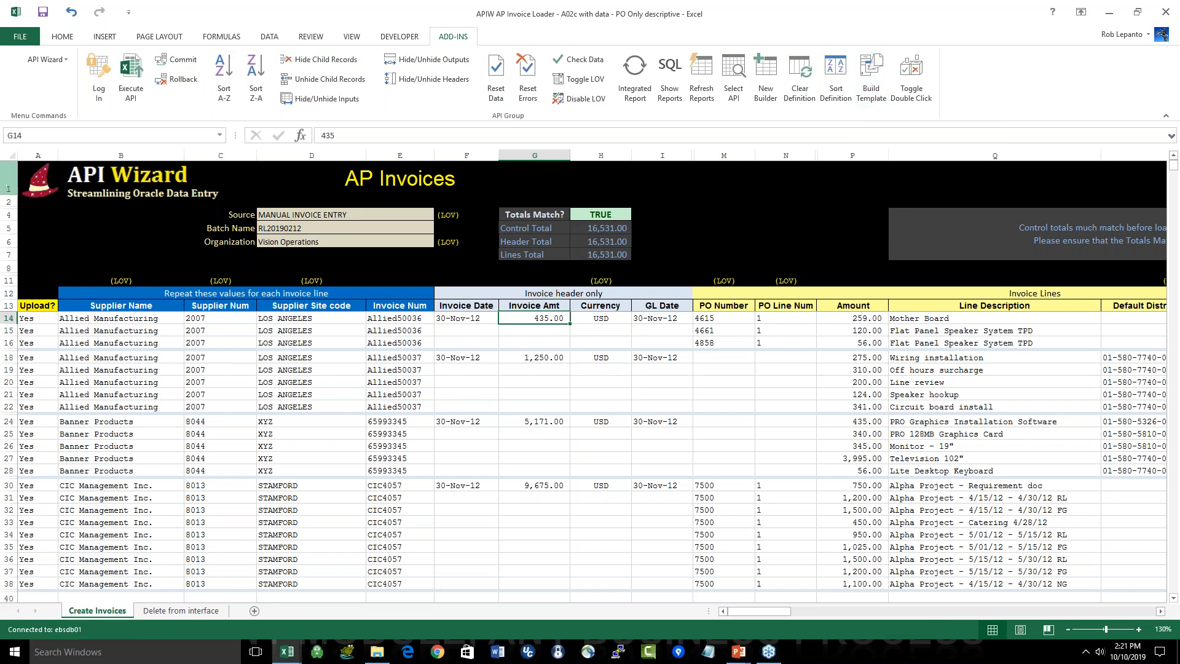
{"action": "left_click", "coordinate": [52, 64]}
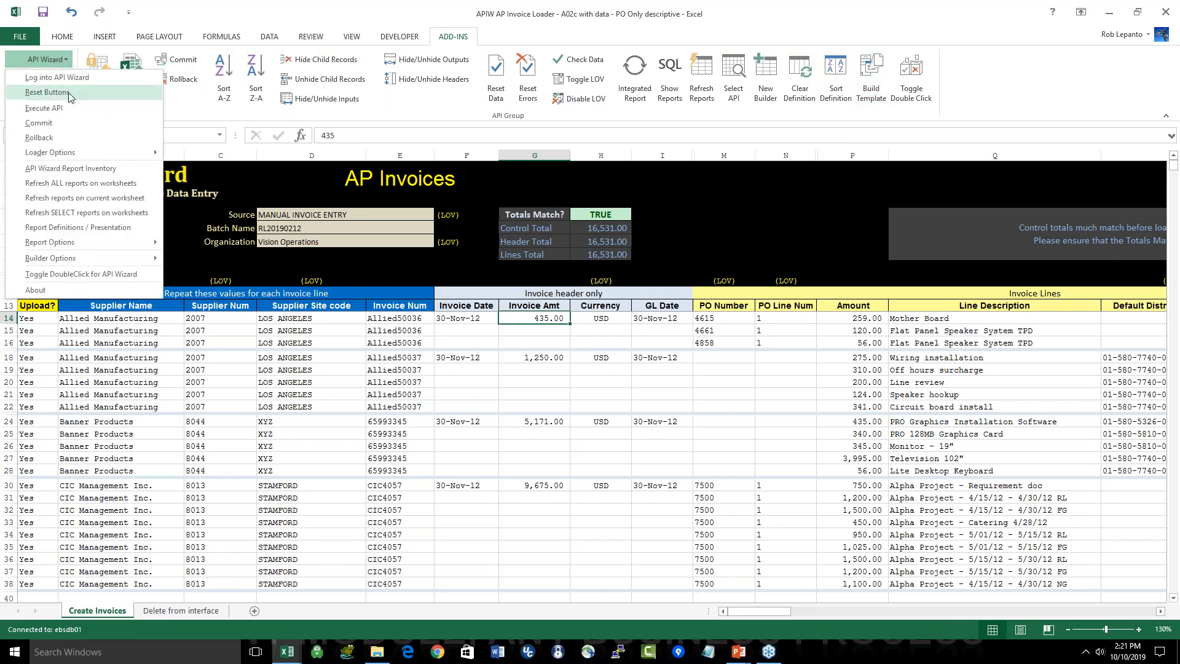
{"action": "mouse_move", "coordinate": [92, 148]}
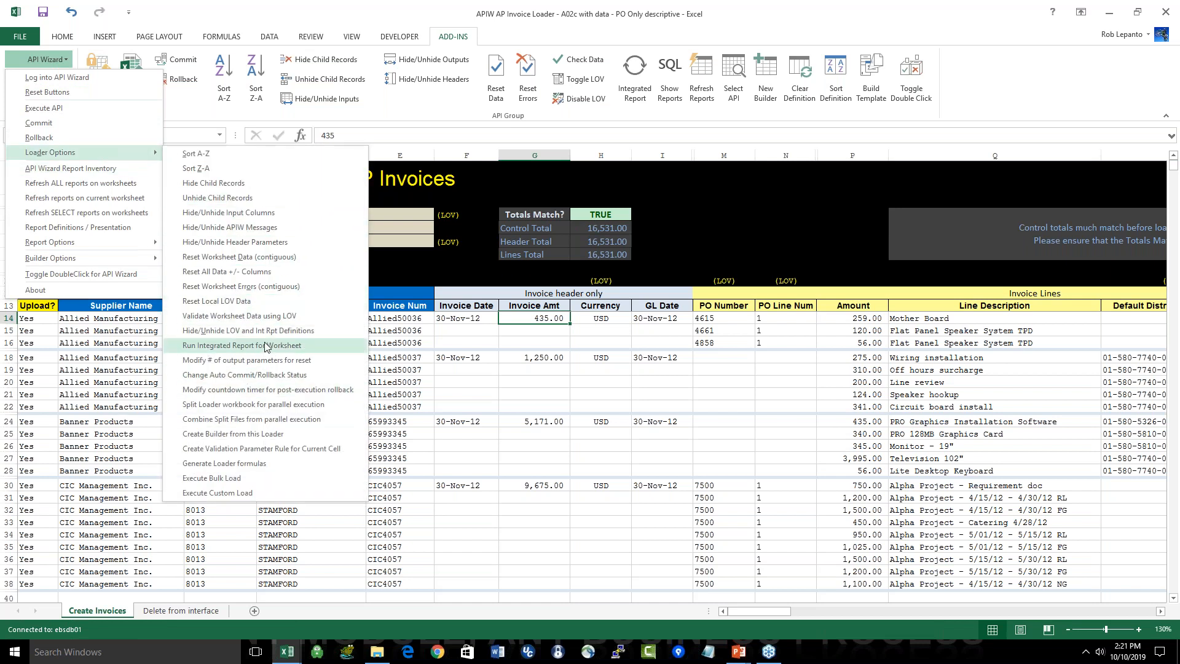
{"action": "left_click", "coordinate": [1036, 97]}
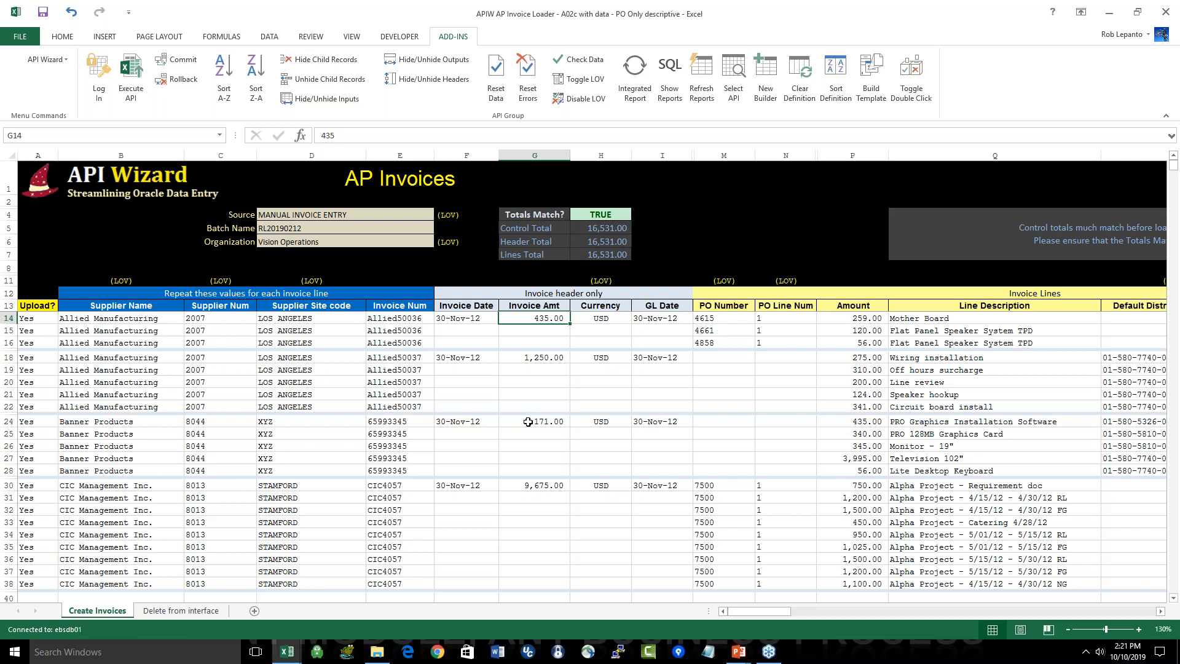
Step: Execute the API on all invoice rows marked for upload in the ebsdb01 environment and commit the changes
{"action": "left_click", "coordinate": [137, 73]}
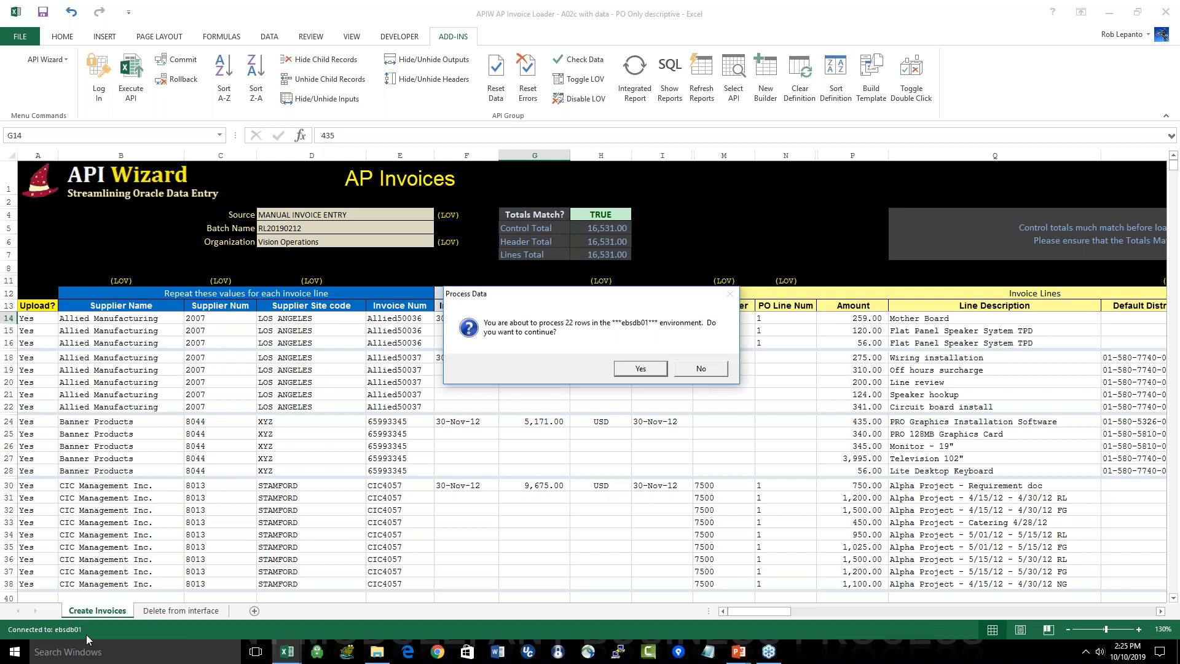
{"action": "left_click", "coordinate": [641, 369]}
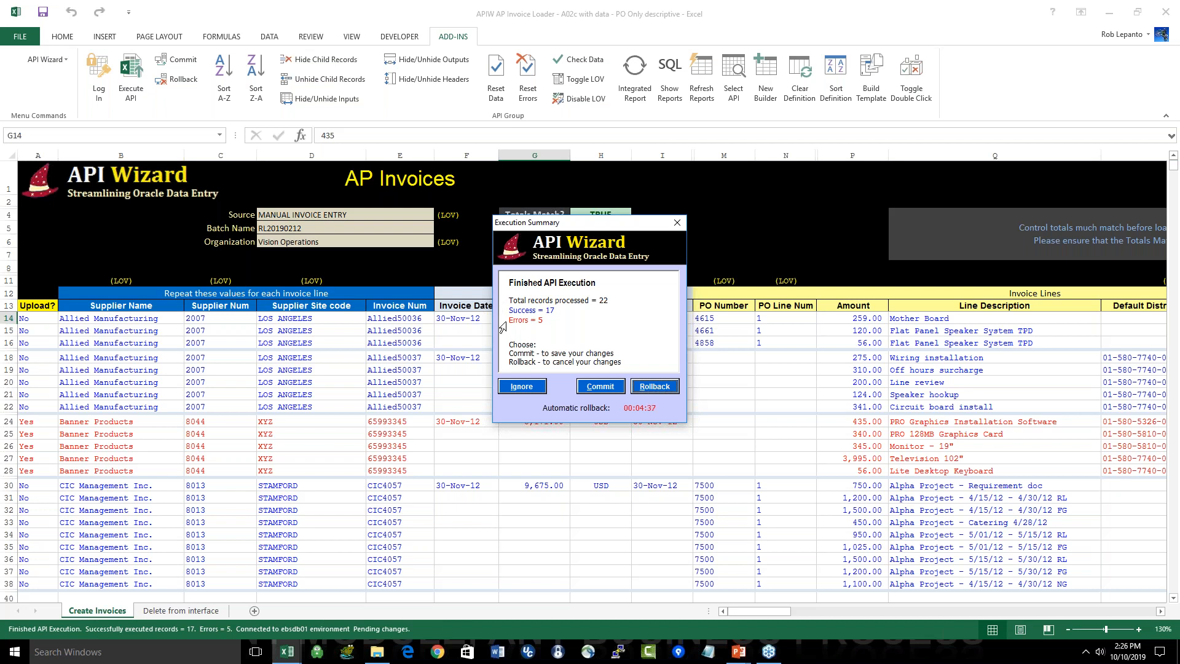
{"action": "left_click", "coordinate": [600, 386]}
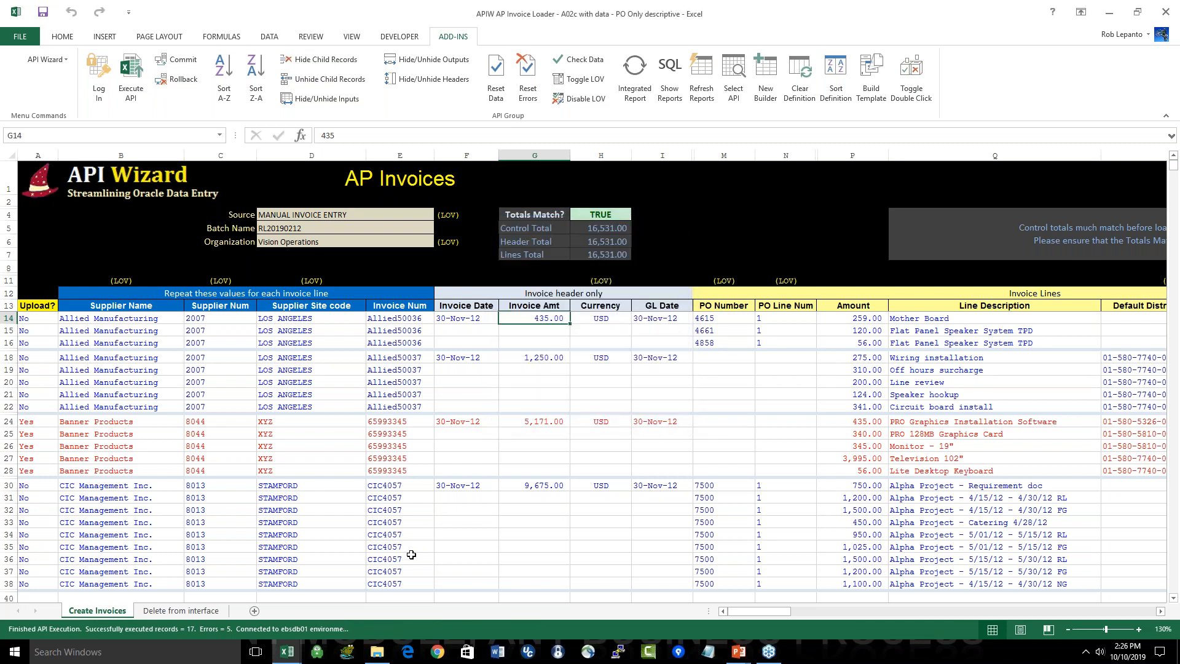
Step: Examine the Banner Products invoice rows and the Status and Messages output returned for them by the load
{"action": "left_click", "coordinate": [410, 423]}
{"action": "left_click_drag", "start_coordinate": [411, 423], "coordinate": [413, 470]}
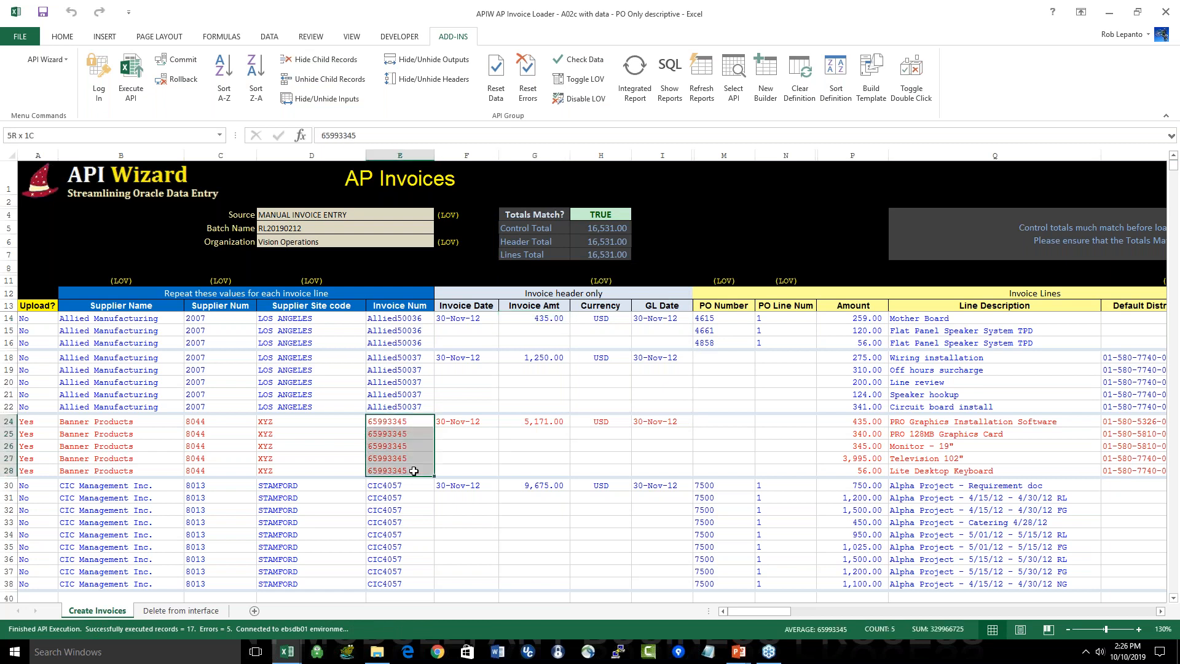
{"action": "left_click", "coordinate": [400, 510]}
{"action": "left_click_drag", "start_coordinate": [766, 609], "coordinate": [919, 611]}
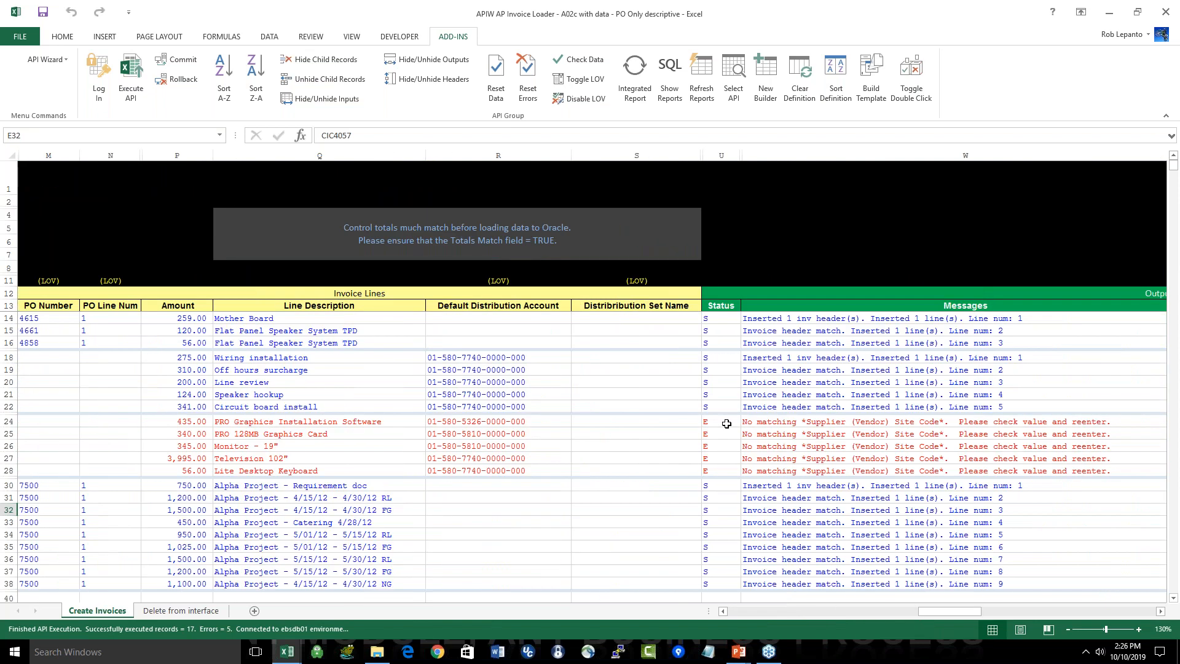
{"action": "left_click", "coordinate": [726, 425]}
{"action": "left_click_drag", "start_coordinate": [726, 429], "coordinate": [726, 471]}
{"action": "left_click", "coordinate": [835, 421]}
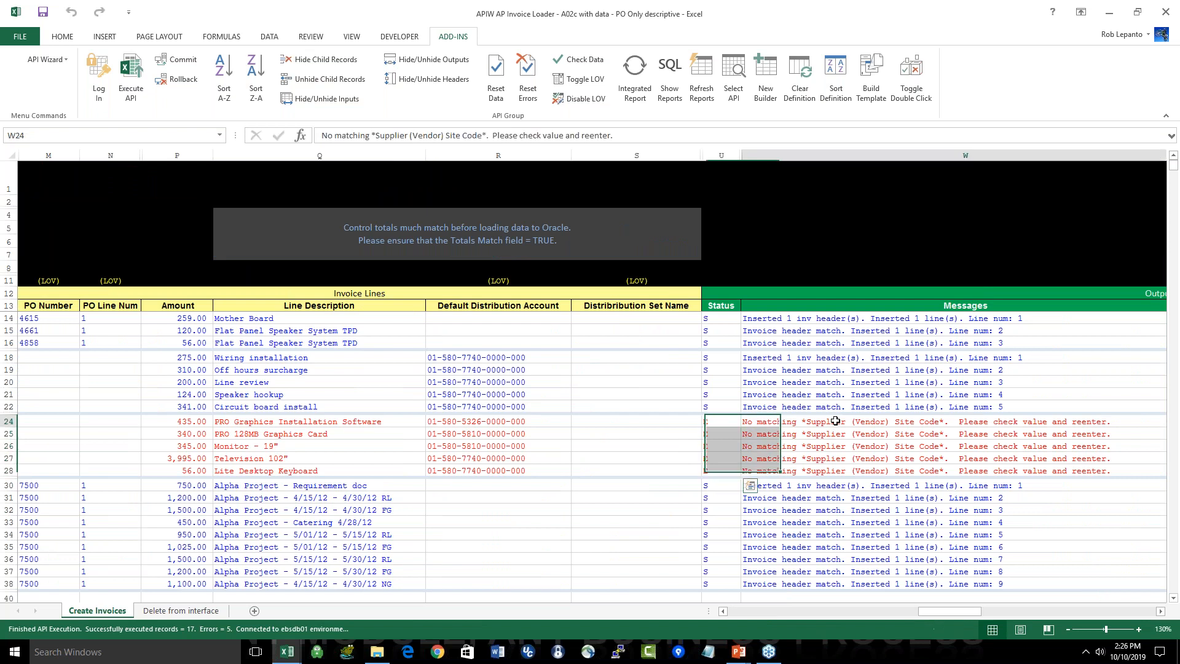
{"action": "left_click_drag", "start_coordinate": [835, 421], "coordinate": [826, 471]}
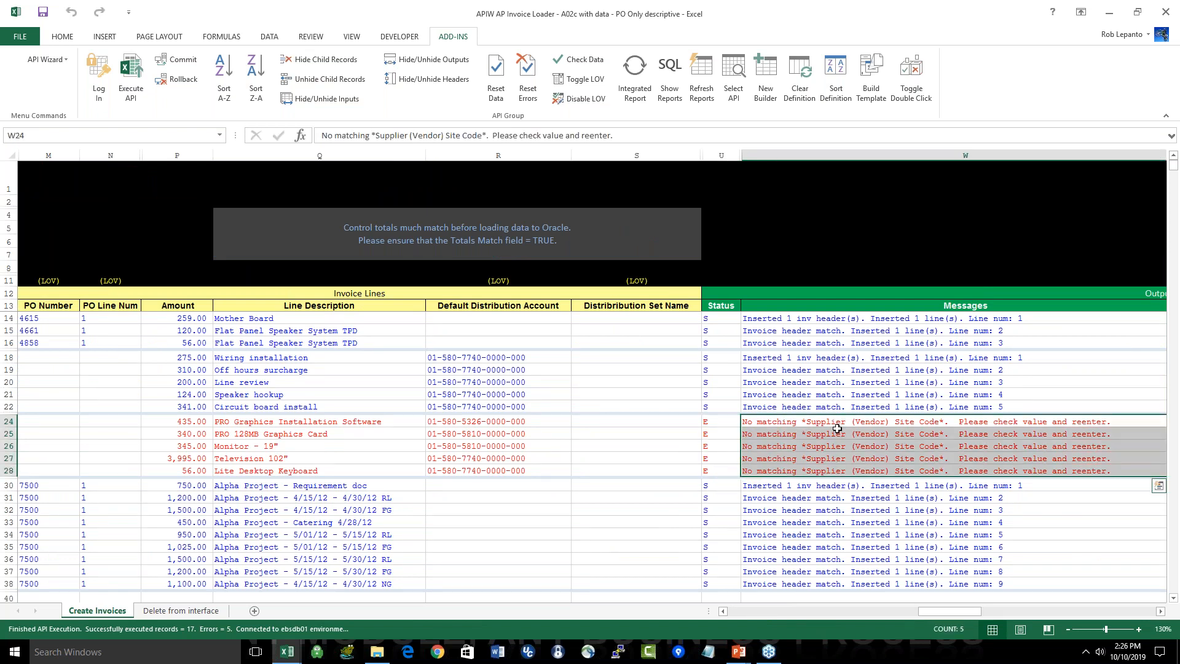
{"action": "left_click", "coordinate": [910, 419]}
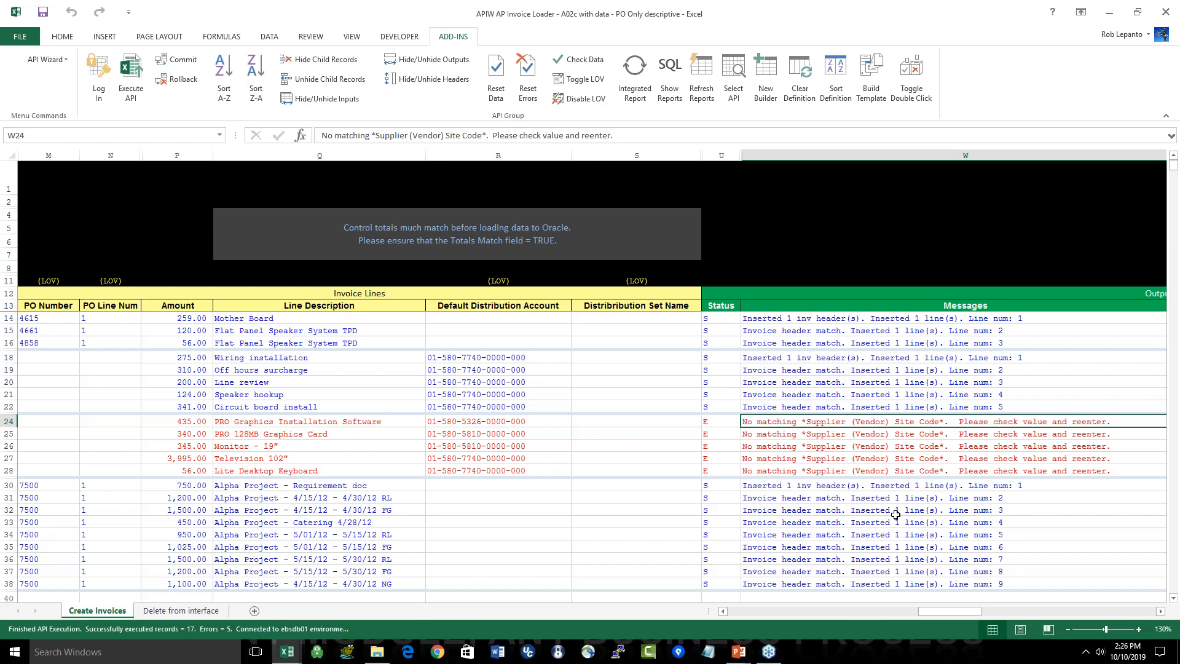
Step: Return to the supplier columns and examine the Supplier Site code values entered on the Banner Products rows
{"action": "key", "text": "Home"}
{"action": "left_click", "coordinate": [346, 305]}
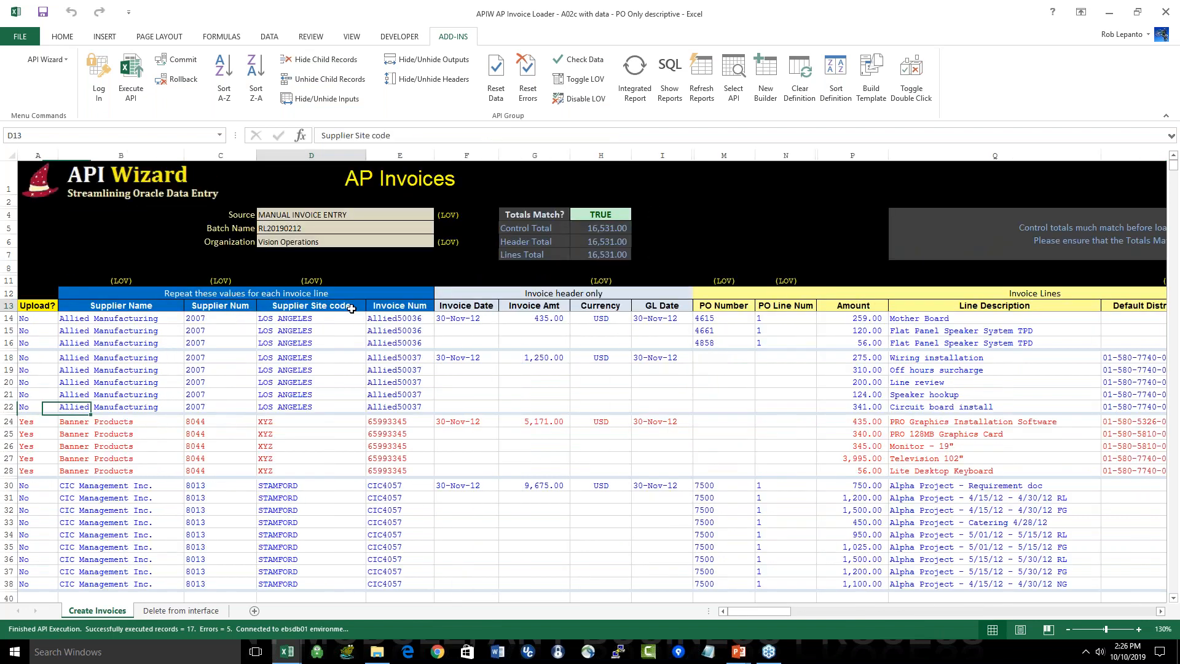
{"action": "left_click_drag", "start_coordinate": [350, 319], "coordinate": [332, 464]}
{"action": "left_click_drag", "start_coordinate": [325, 423], "coordinate": [316, 467]}
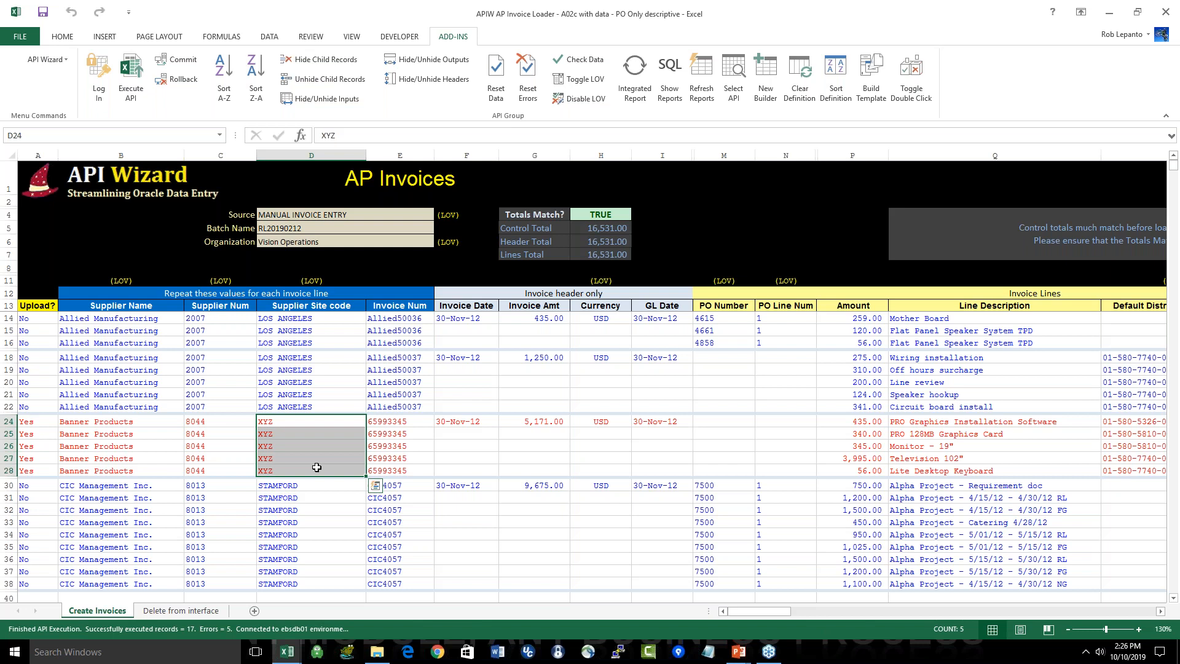
Step: Query the supplier list of values from the first Banner Products row's site code, using % as the Supplier Site Code criterion
{"action": "left_click", "coordinate": [313, 422]}
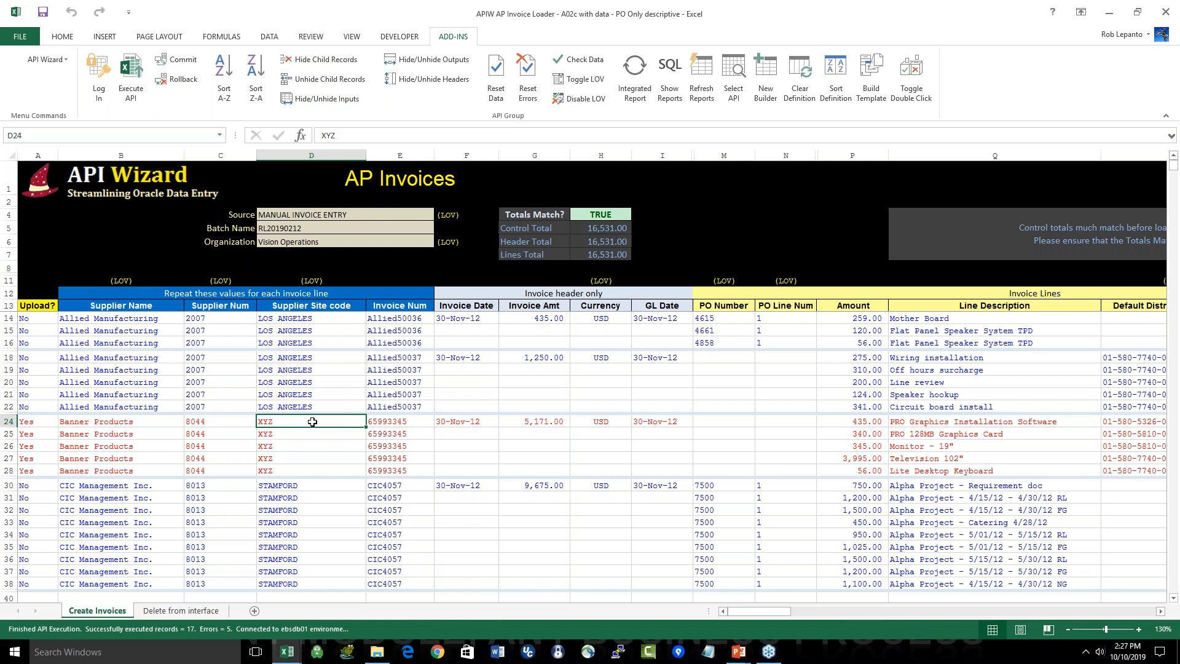
{"action": "double_click", "coordinate": [312, 422]}
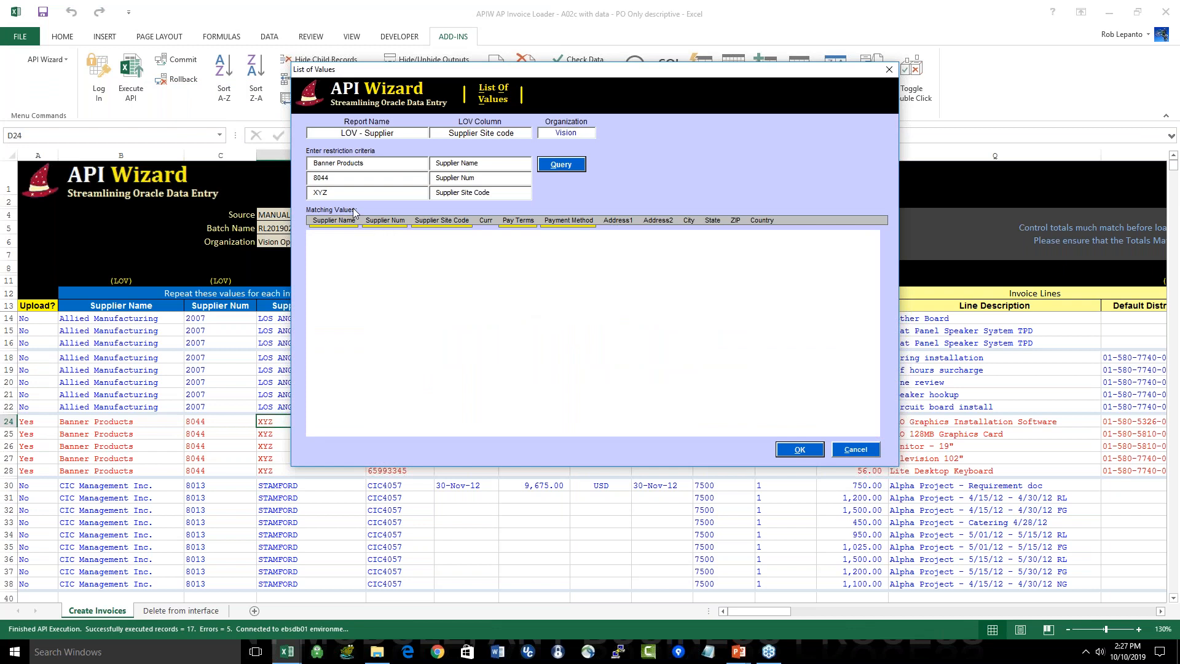
{"action": "left_click", "coordinate": [432, 165]}
{"action": "left_click", "coordinate": [431, 179]}
{"action": "left_click", "coordinate": [431, 194]}
{"action": "left_click_drag", "start_coordinate": [372, 195], "coordinate": [266, 194]}
{"action": "type", "text": "%"}
{"action": "left_click", "coordinate": [561, 164]}
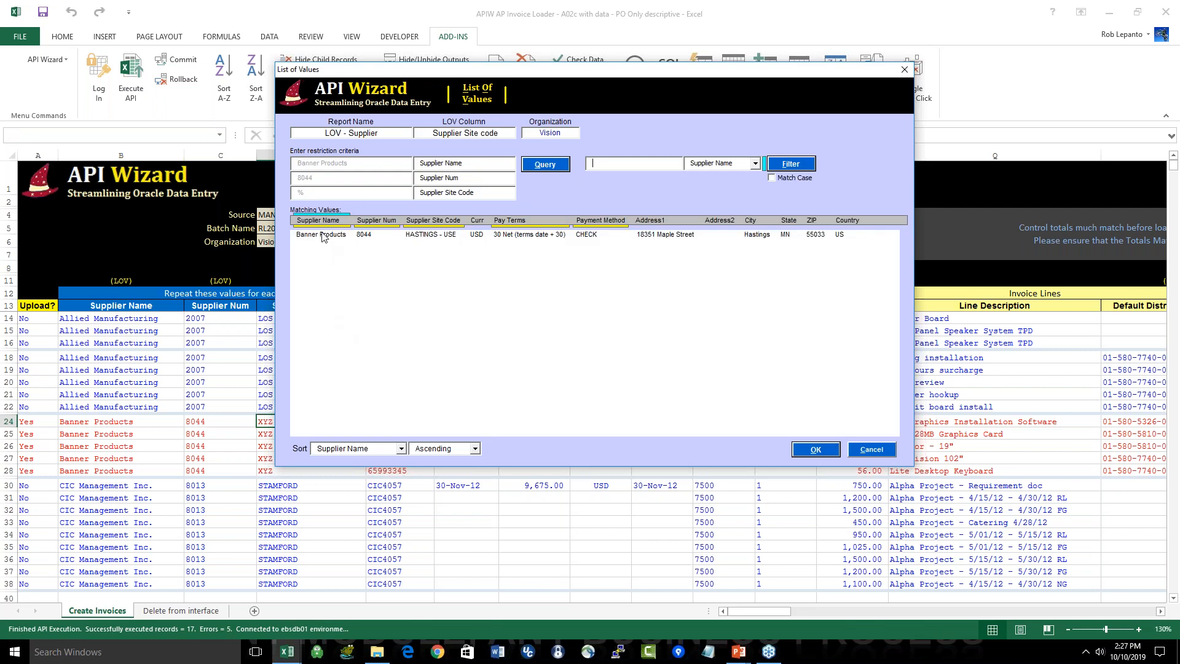
Step: Apply the HASTINGS - USE site code to the first Banner Products row and fill it down through D28
{"action": "left_click", "coordinate": [447, 236]}
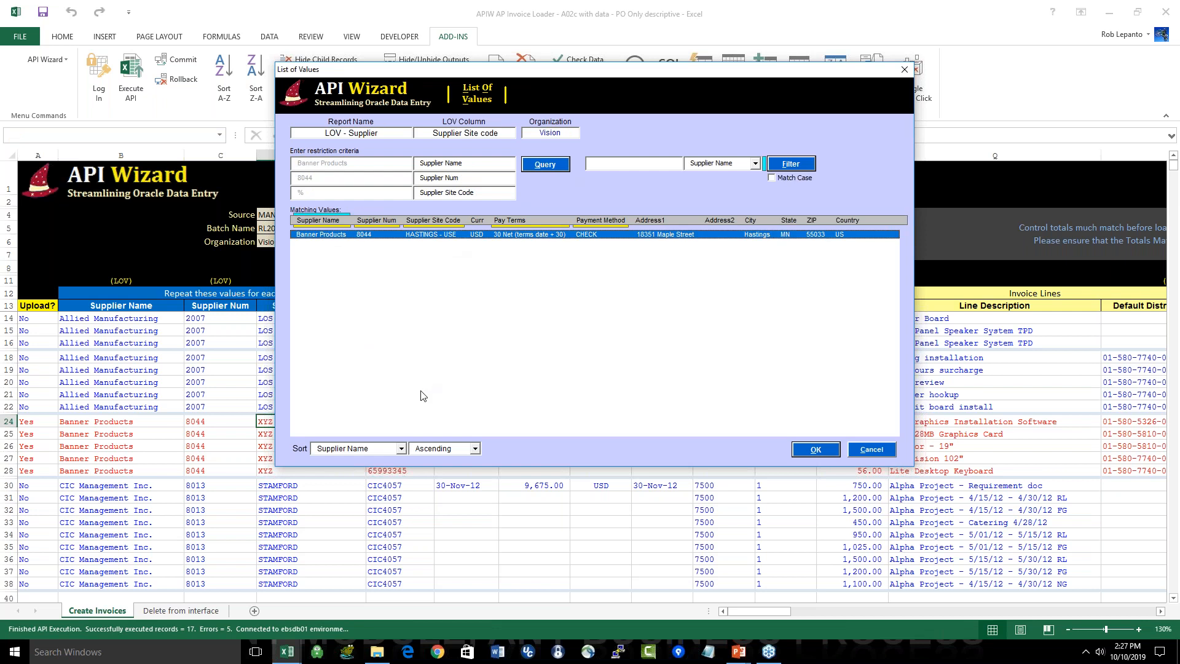
{"action": "left_click", "coordinate": [821, 456]}
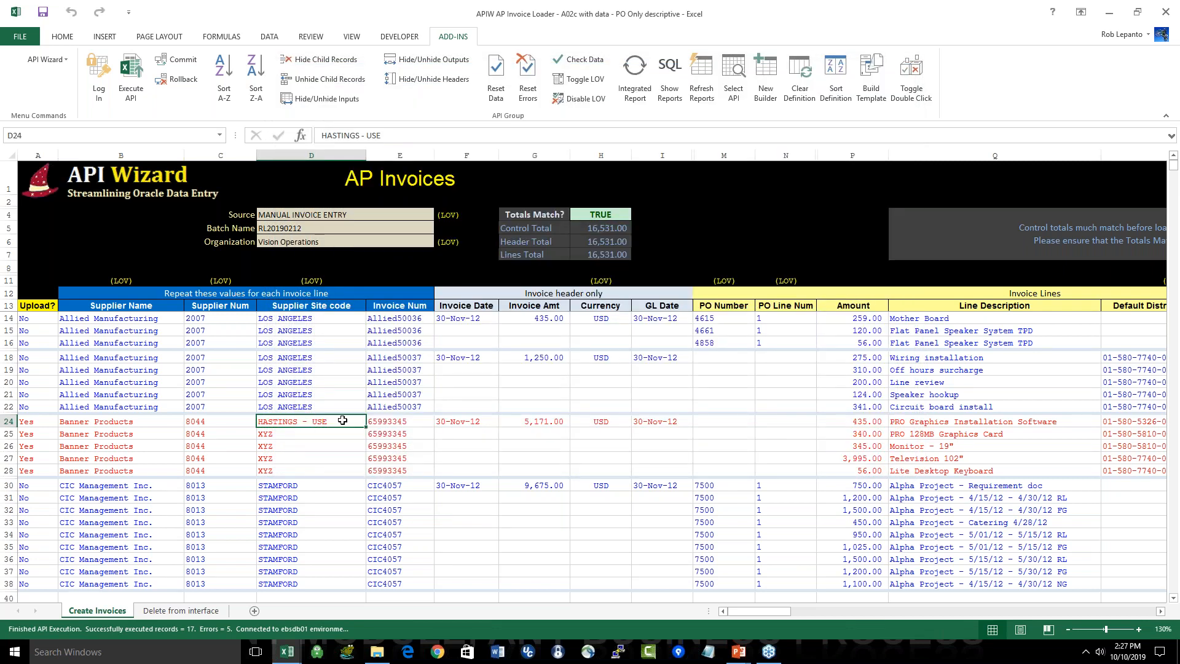
{"action": "left_click_drag", "start_coordinate": [368, 427], "coordinate": [367, 474]}
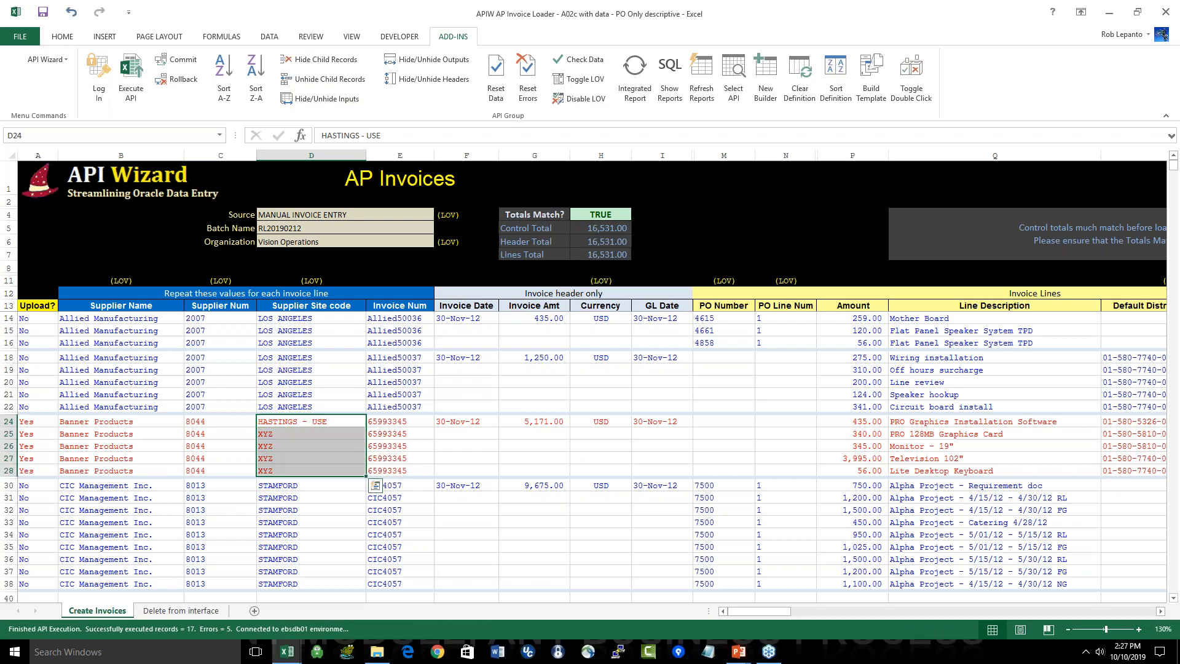
{"action": "left_click", "coordinate": [311, 534]}
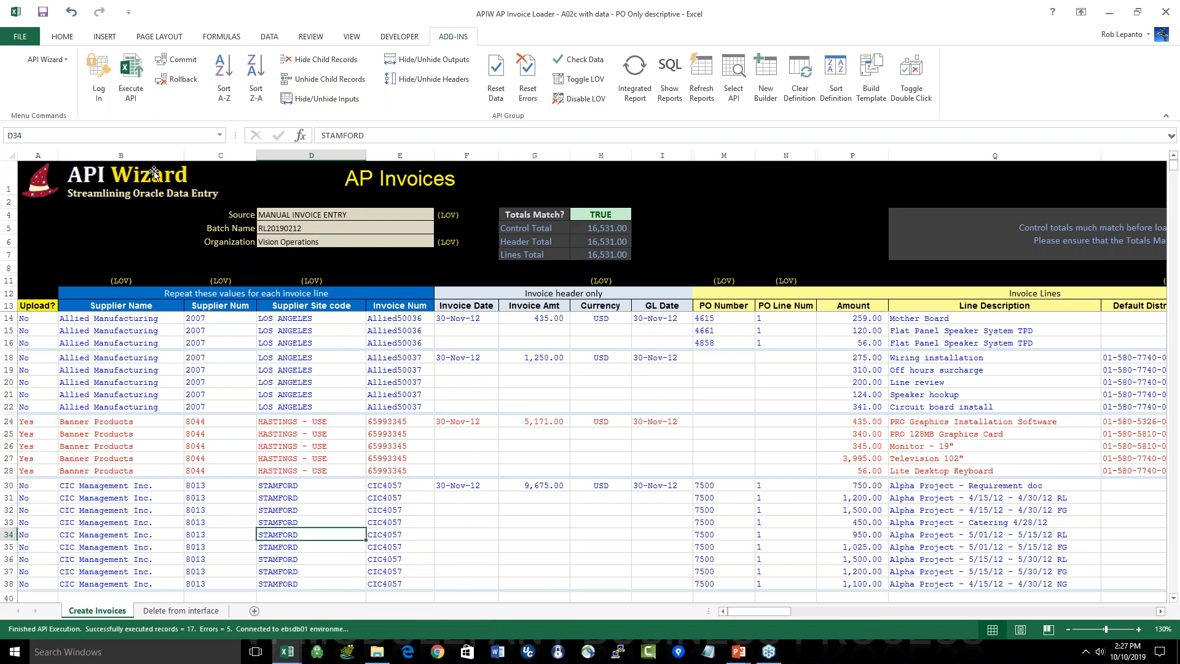
Step: Execute the API again on the corrected Banner Products rows and commit the changes
{"action": "left_click", "coordinate": [131, 80]}
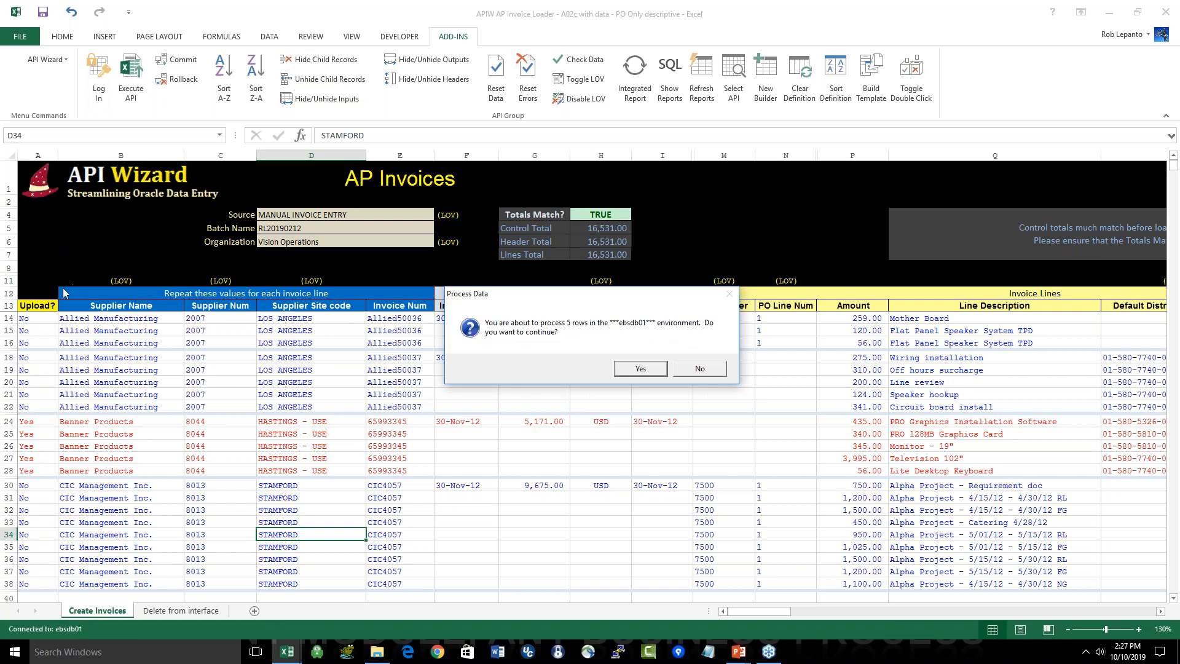
{"action": "left_click", "coordinate": [651, 371]}
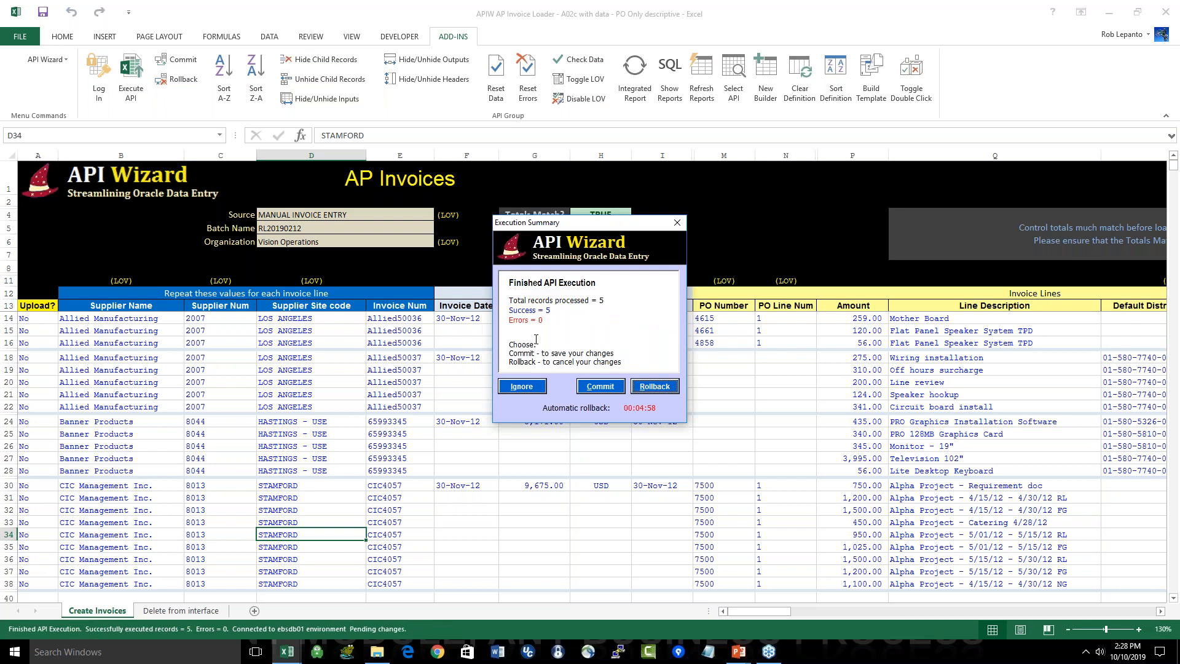
{"action": "left_click", "coordinate": [596, 385]}
{"action": "left_click", "coordinate": [586, 363]}
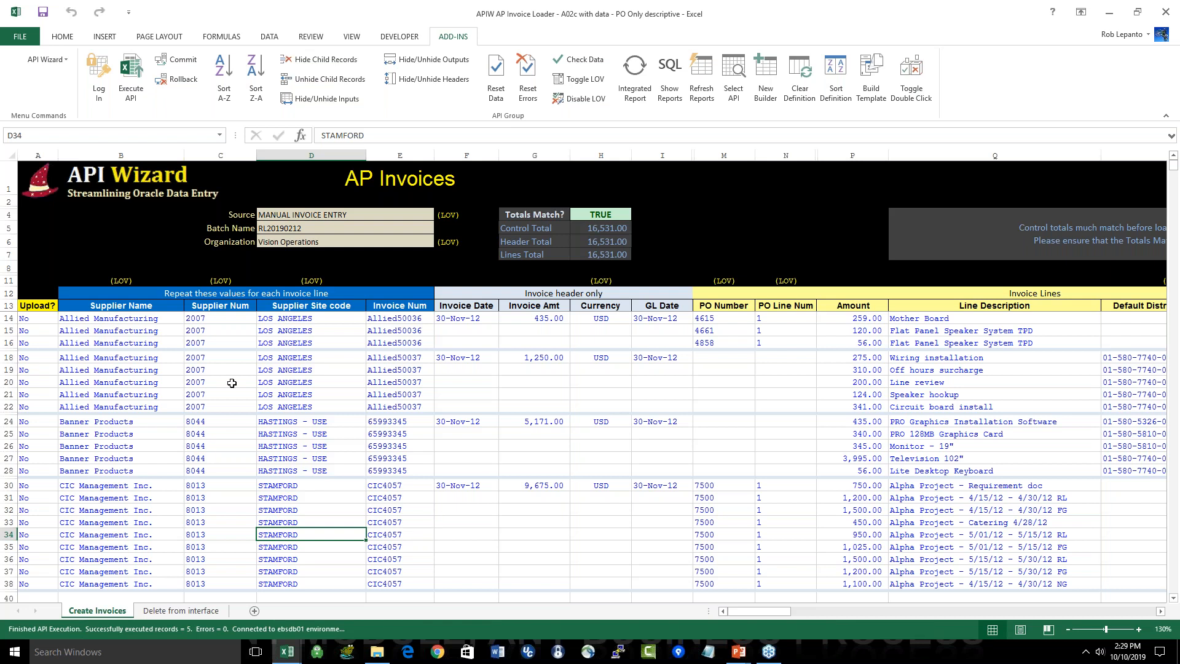
Step: Review the Supplier Name and Supplier Num columns of the loaded invoice rows
{"action": "left_click", "coordinate": [231, 318]}
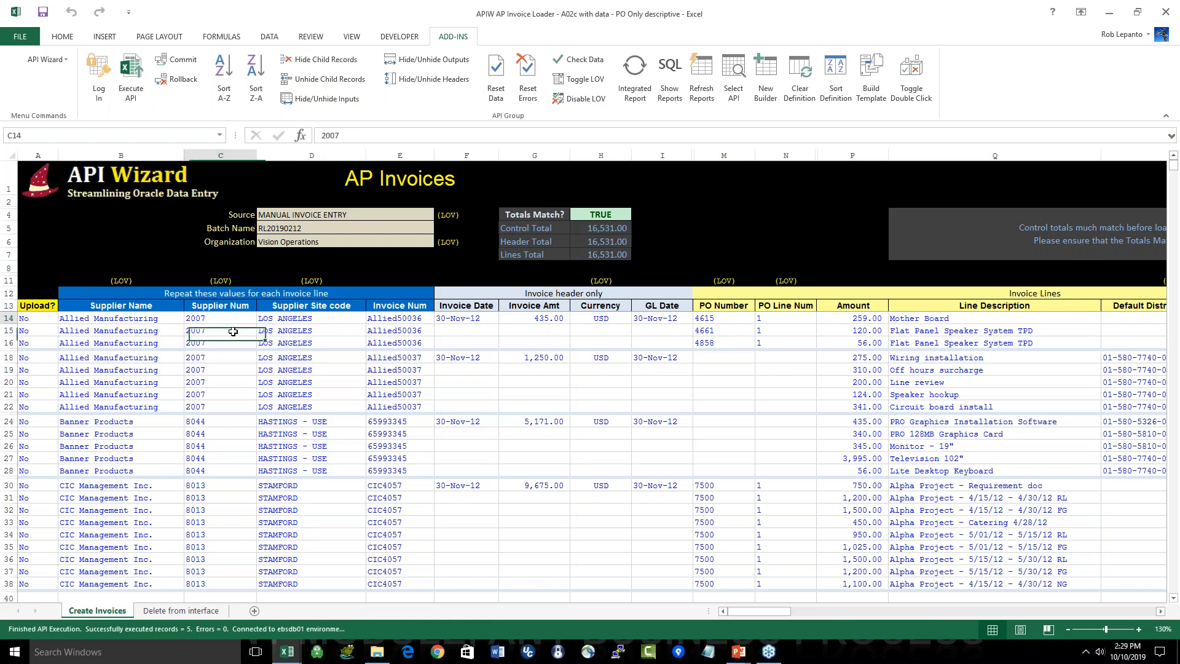
{"action": "left_click_drag", "start_coordinate": [233, 331], "coordinate": [227, 428]}
{"action": "left_click_drag", "start_coordinate": [121, 305], "coordinate": [131, 434]}
{"action": "left_click", "coordinate": [197, 307]}
{"action": "mouse_move", "coordinate": [196, 312]}
{"action": "left_mouse_down"}
{"action": "mouse_move", "coordinate": [171, 343]}
{"action": "mouse_move", "coordinate": [200, 319]}
{"action": "mouse_move", "coordinate": [199, 343]}
{"action": "mouse_move", "coordinate": [147, 324]}
{"action": "mouse_move", "coordinate": [200, 312]}
{"action": "left_mouse_up"}
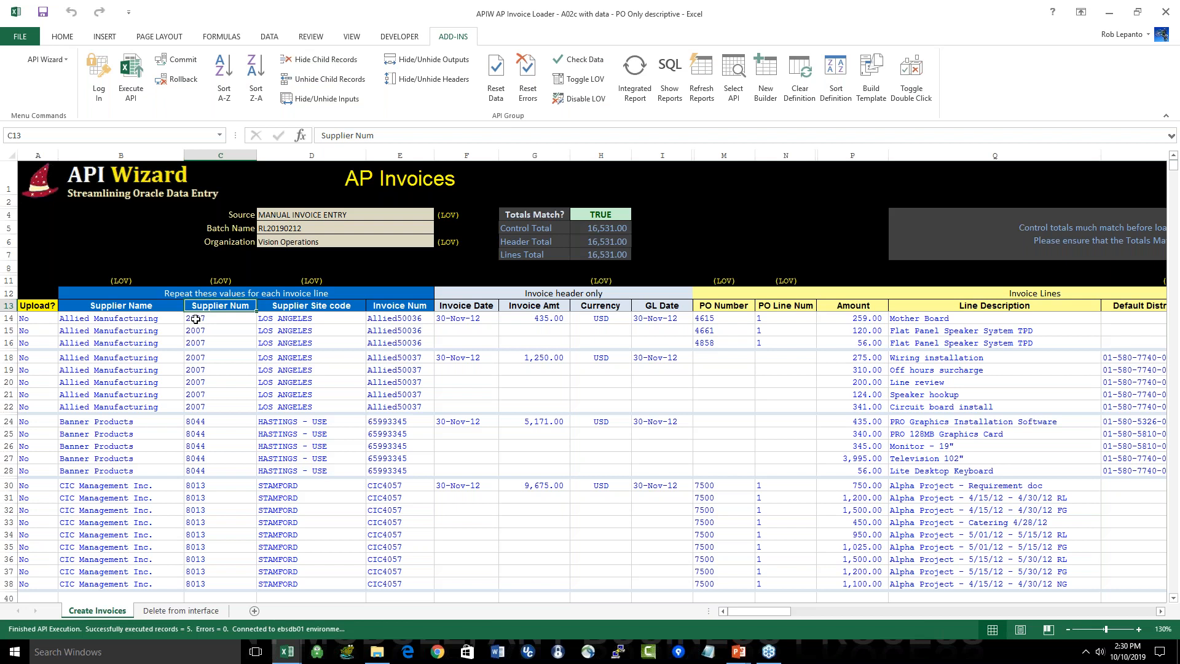
Step: Open the recent workbook "APIW AP Invoice Loader - A02c detailed"
{"action": "left_click", "coordinate": [21, 36]}
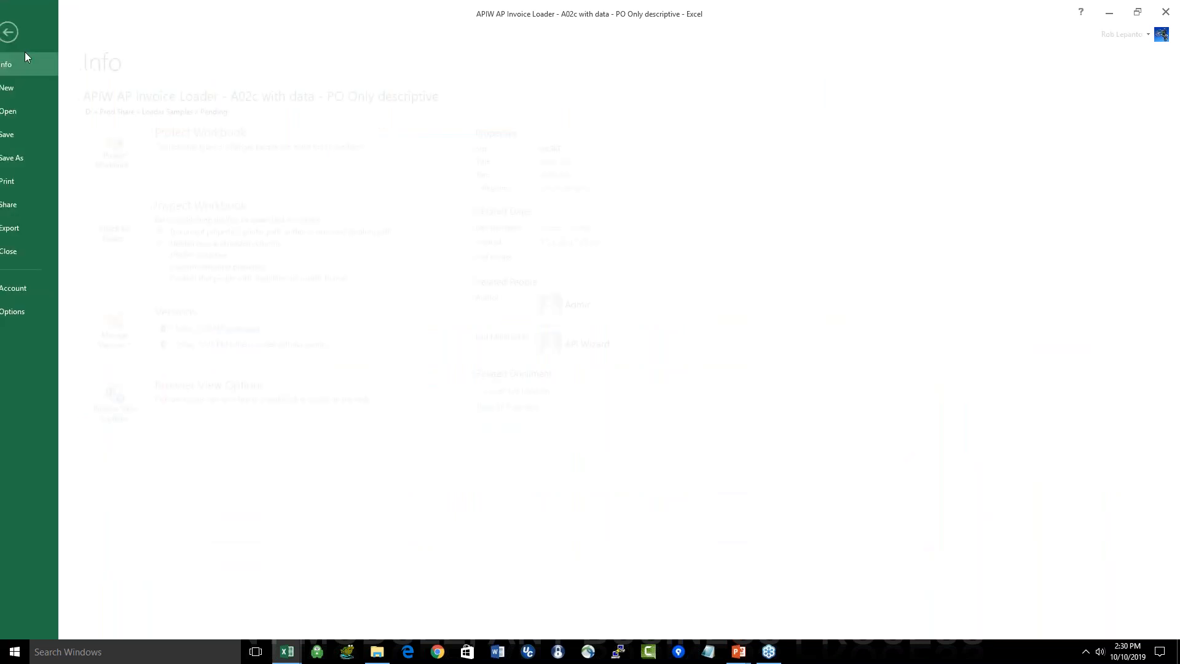
{"action": "left_click", "coordinate": [24, 110]}
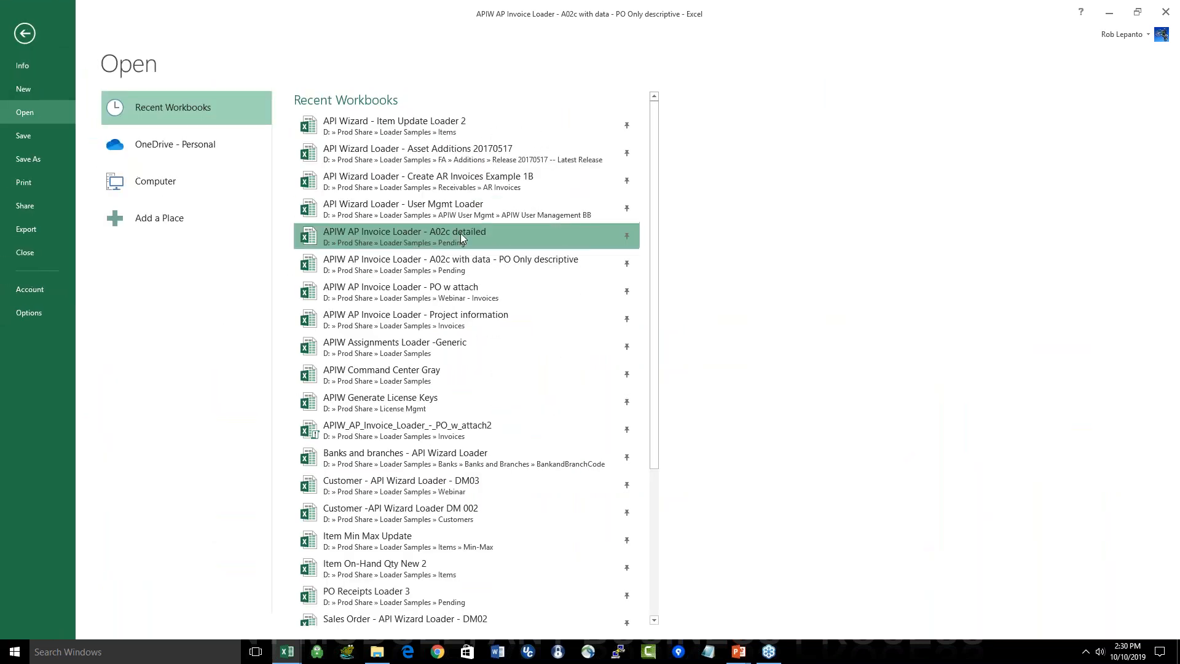
{"action": "left_click", "coordinate": [461, 235]}
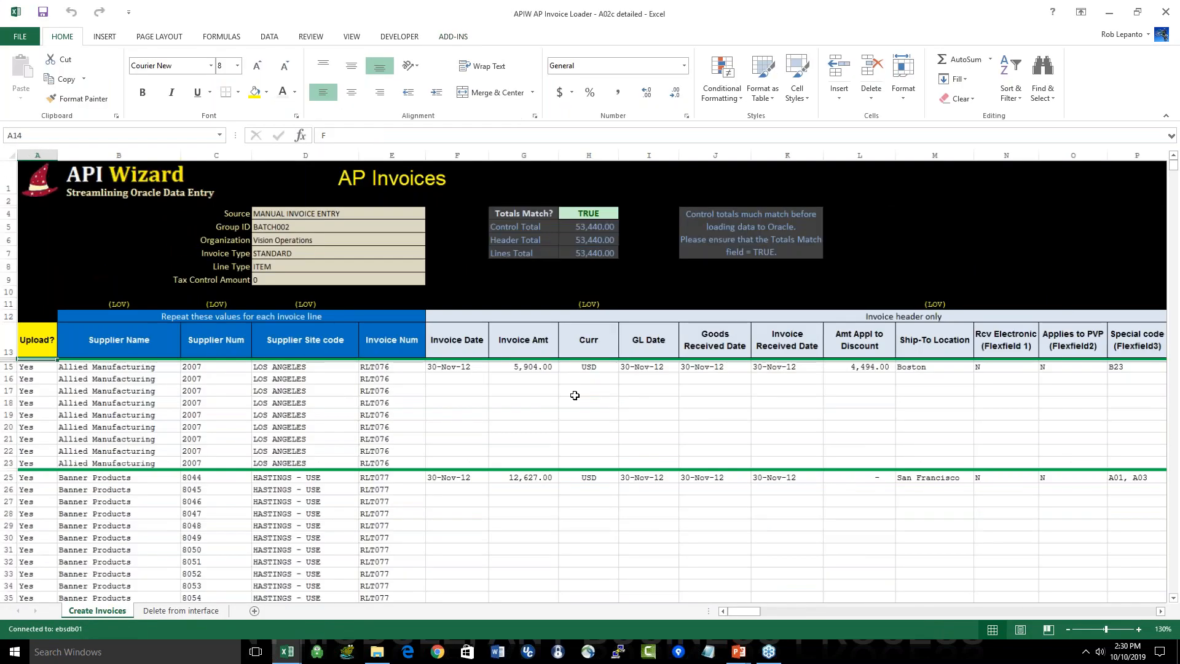
Step: Review the invoice header columns for received dates, the three flexfields, Pay Terms and Payment Method
{"action": "left_click", "coordinate": [820, 363]}
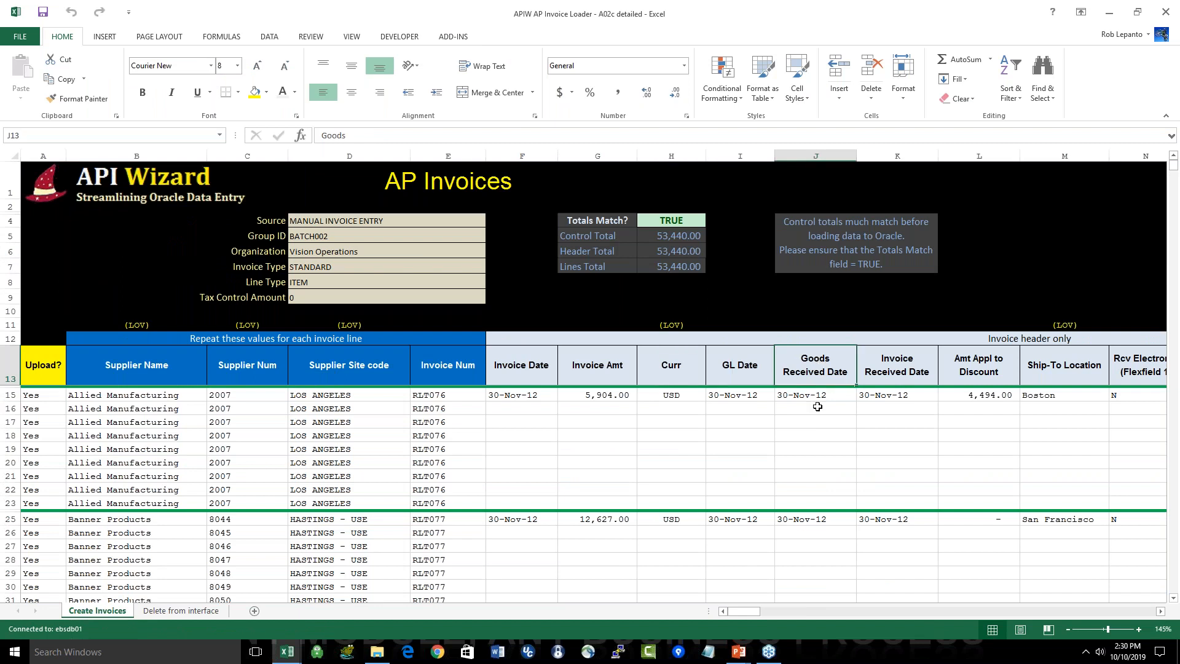
{"action": "left_click_drag", "start_coordinate": [817, 406], "coordinate": [901, 575]}
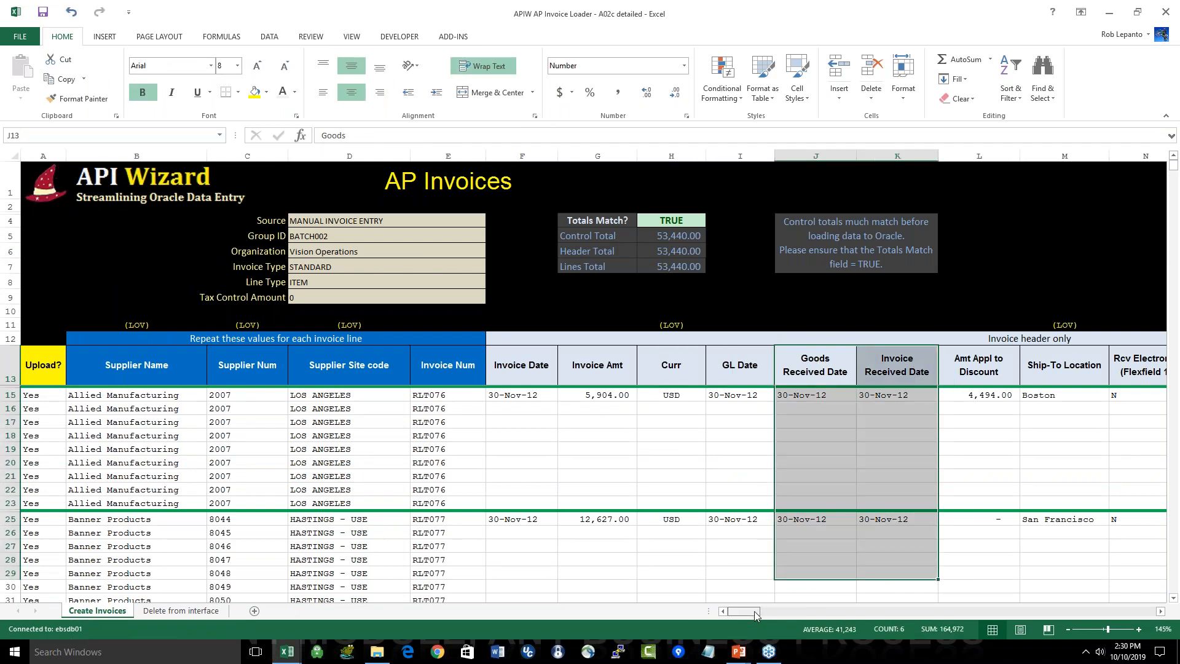
{"action": "left_click_drag", "start_coordinate": [754, 611], "coordinate": [805, 611]}
{"action": "left_click_drag", "start_coordinate": [529, 369], "coordinate": [690, 545]}
{"action": "left_click_drag", "start_coordinate": [782, 369], "coordinate": [913, 559]}
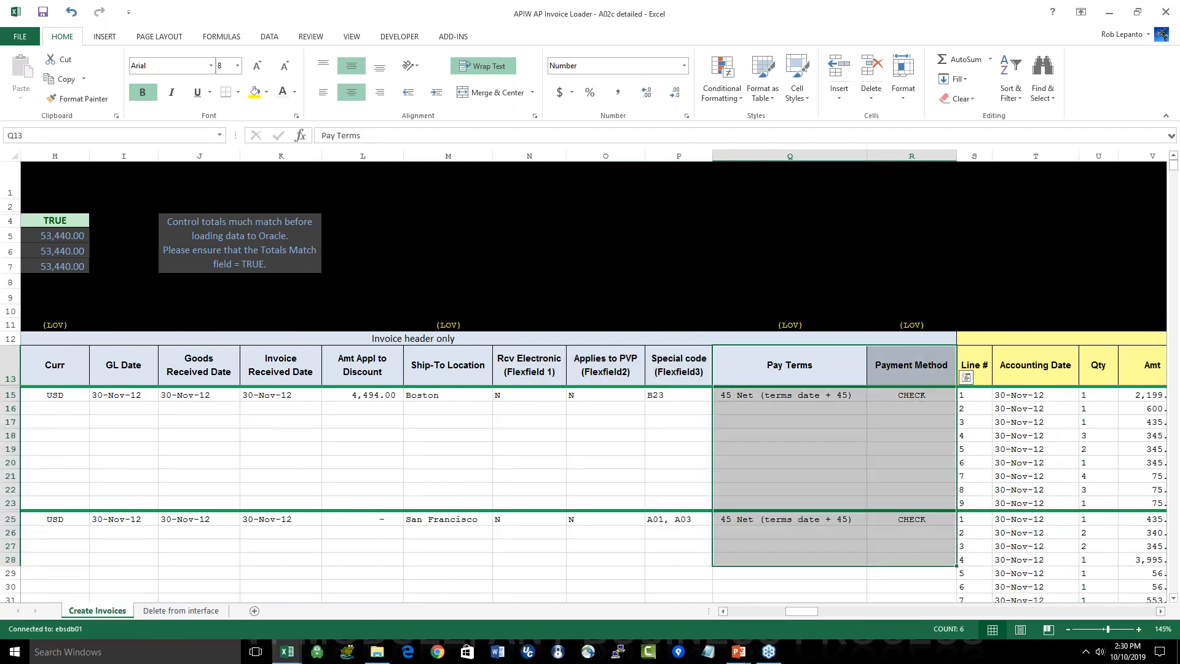
Step: Review the invoice line columns from Line # and Accounting Date through Qty, Amt and Extended Amt
{"action": "left_click", "coordinate": [1160, 611]}
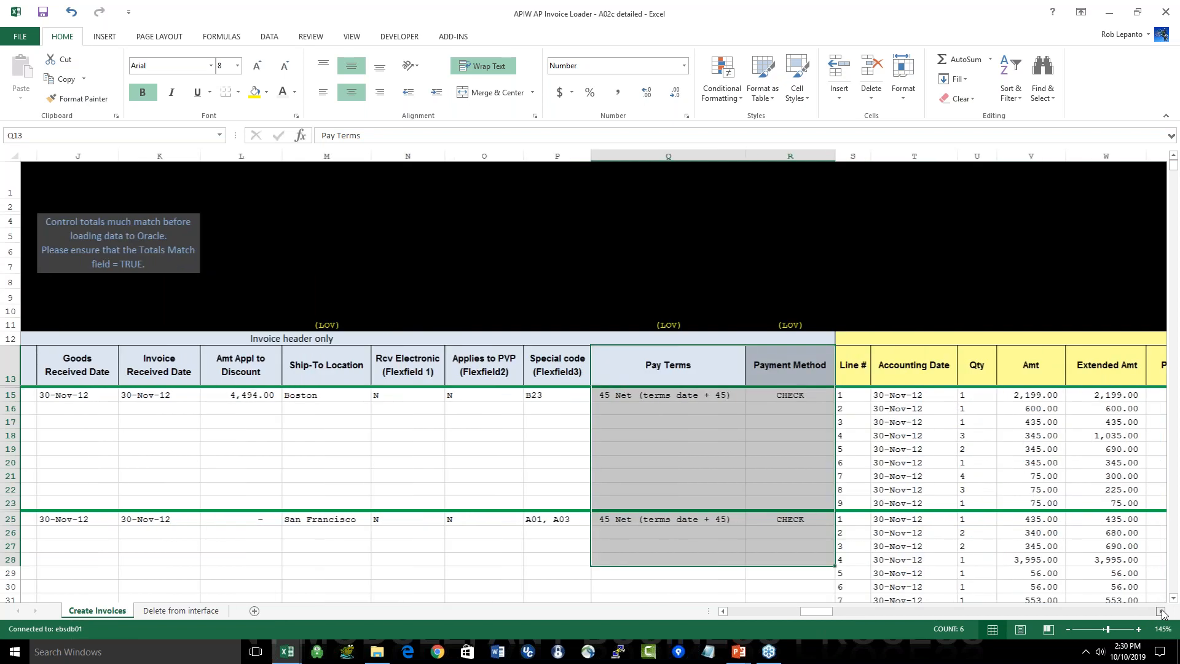
{"action": "left_click", "coordinate": [1160, 610]}
{"action": "left_click", "coordinate": [1160, 611]}
{"action": "left_click", "coordinate": [1160, 610]}
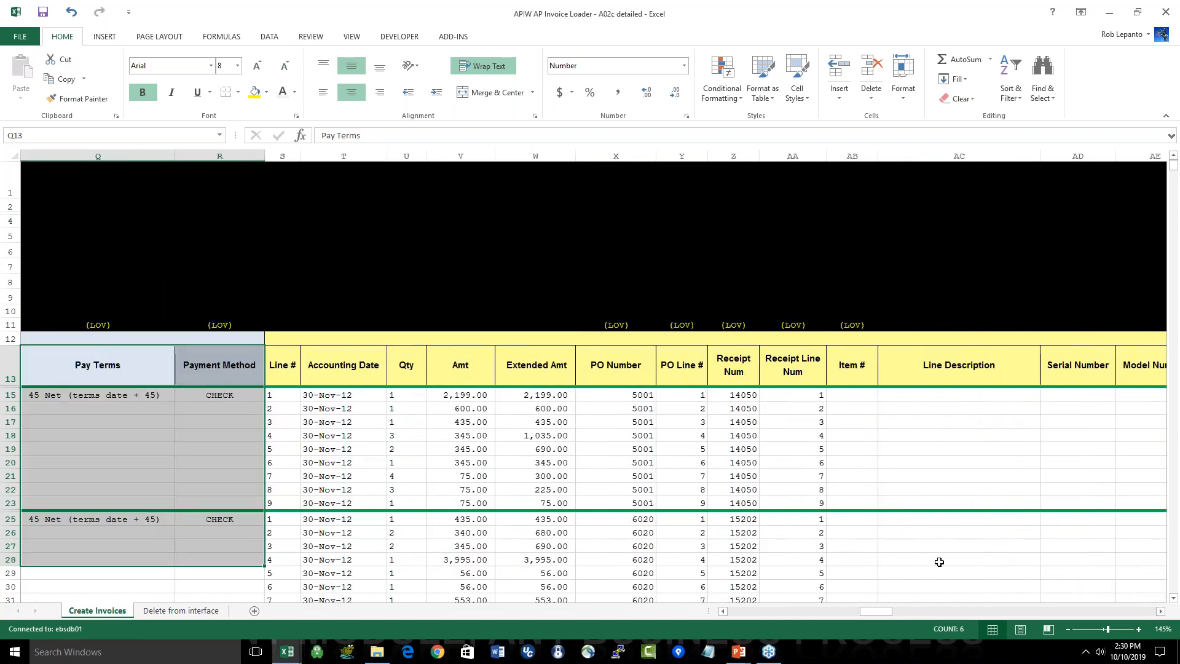
{"action": "left_click_drag", "start_coordinate": [282, 368], "coordinate": [332, 489]}
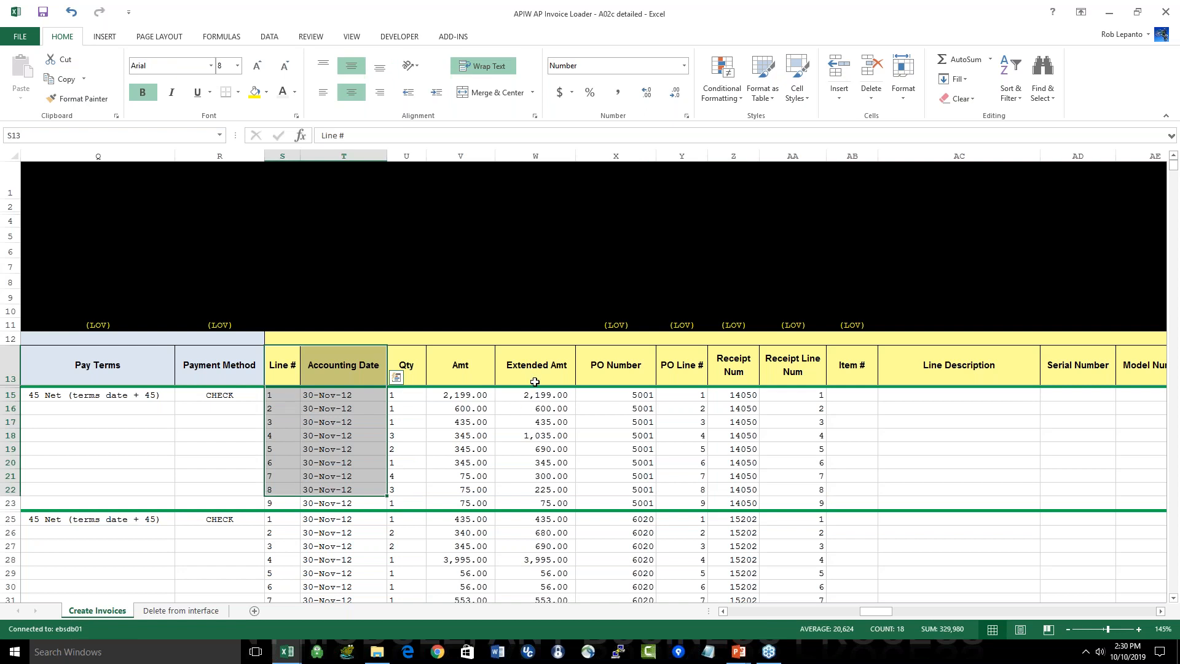
{"action": "left_click_drag", "start_coordinate": [403, 369], "coordinate": [535, 503]}
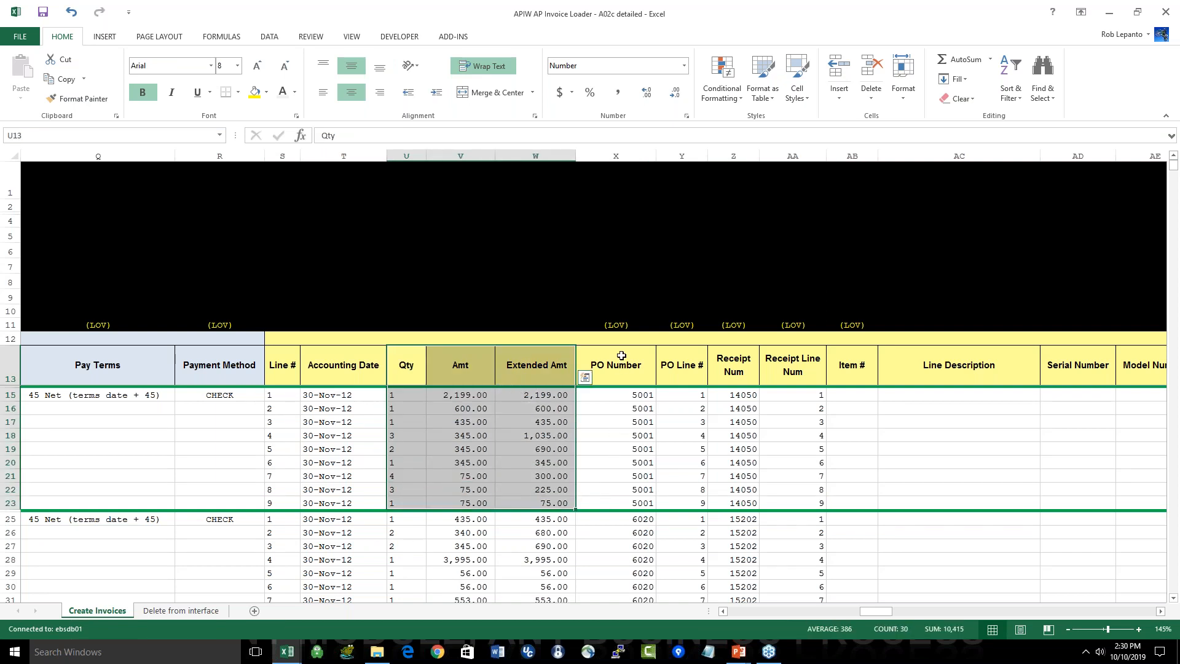
Step: Examine the PO Number, PO Line #, Receipt Num, Receipt Line Num and Item # columns of the invoice lines
{"action": "left_click_drag", "start_coordinate": [621, 355], "coordinate": [688, 492]}
{"action": "left_click", "coordinate": [736, 351]}
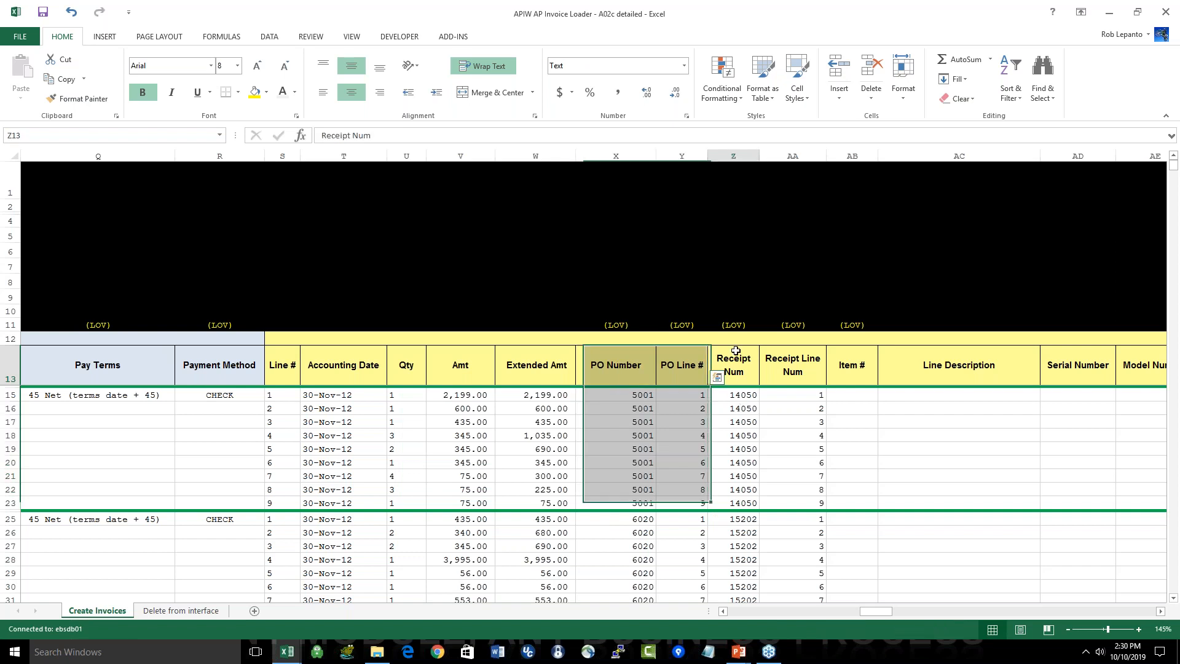
{"action": "left_click_drag", "start_coordinate": [736, 381], "coordinate": [792, 502]}
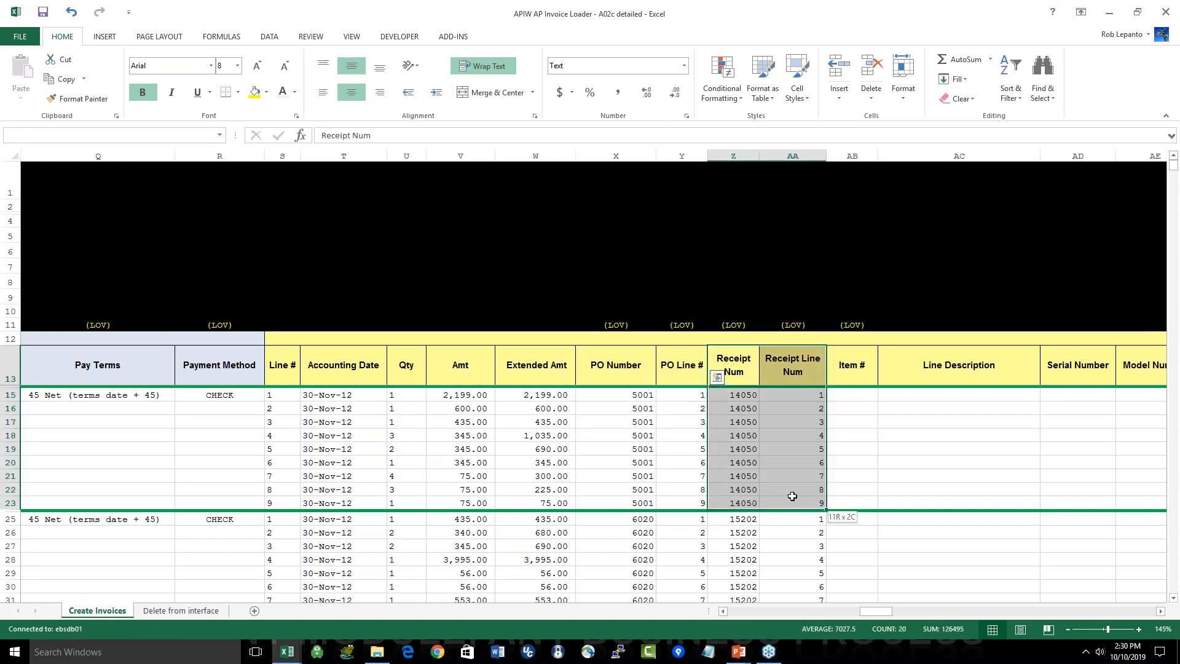
{"action": "left_click_drag", "start_coordinate": [851, 369], "coordinate": [839, 488]}
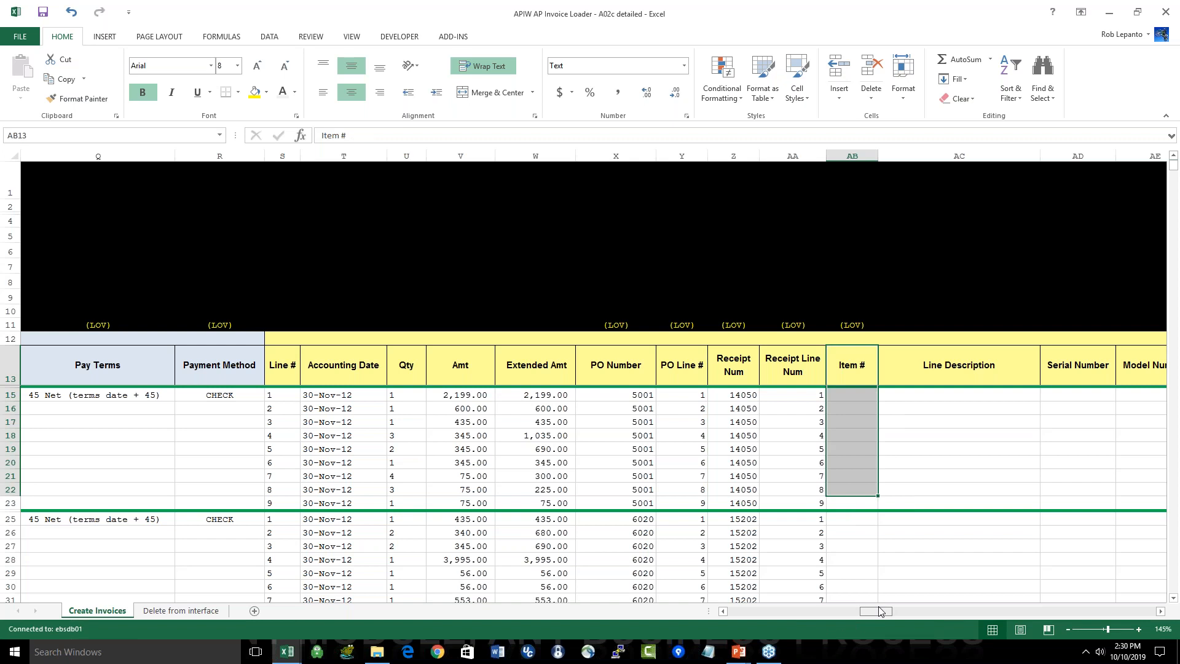
Step: Examine the Serial Number, Model Number, Ship to Location and inspection flexfield columns of the invoice lines
{"action": "left_click_drag", "start_coordinate": [883, 610], "coordinate": [907, 610]}
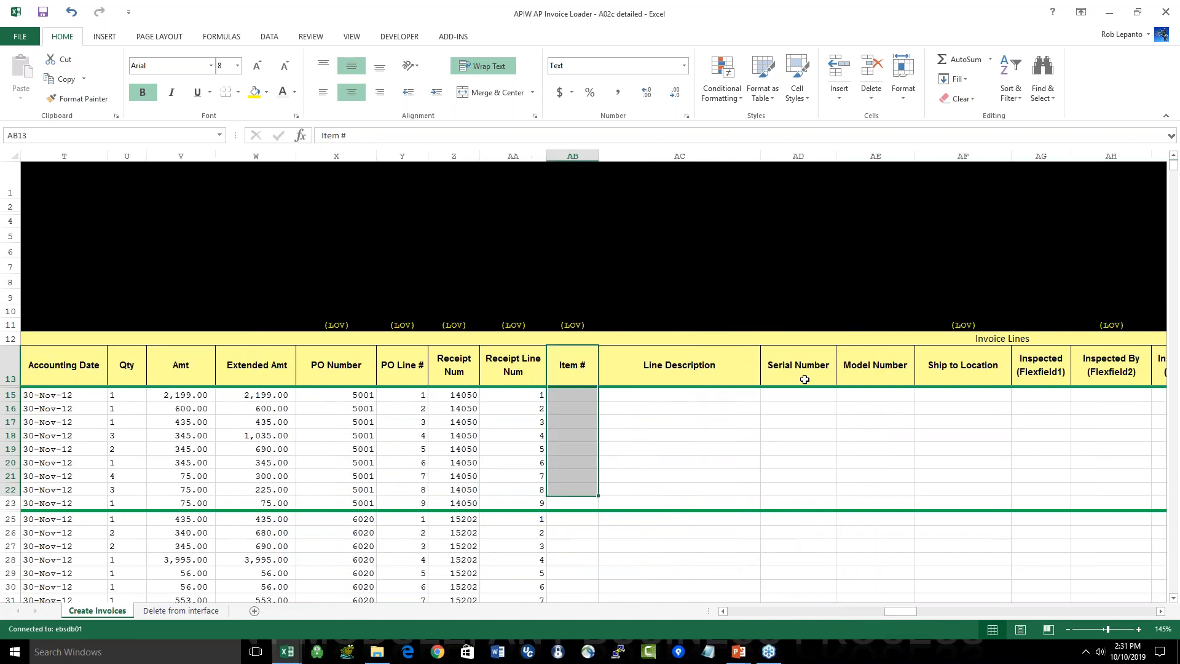
{"action": "left_click_drag", "start_coordinate": [802, 394], "coordinate": [977, 521]}
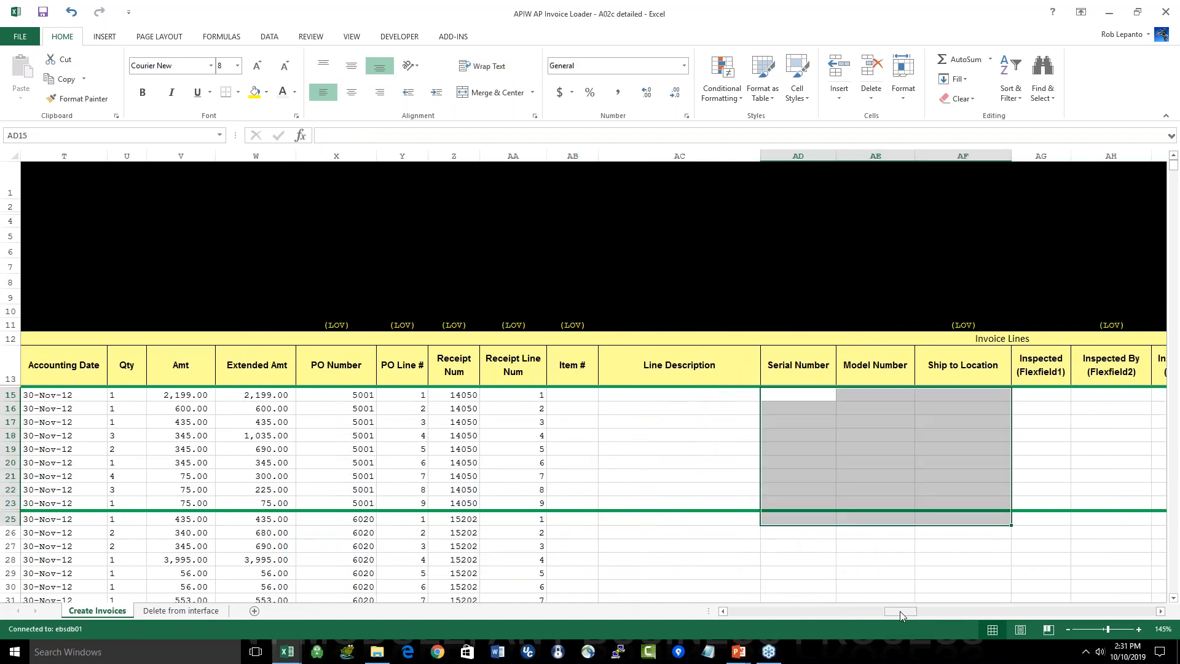
{"action": "left_click_drag", "start_coordinate": [913, 611], "coordinate": [973, 611]}
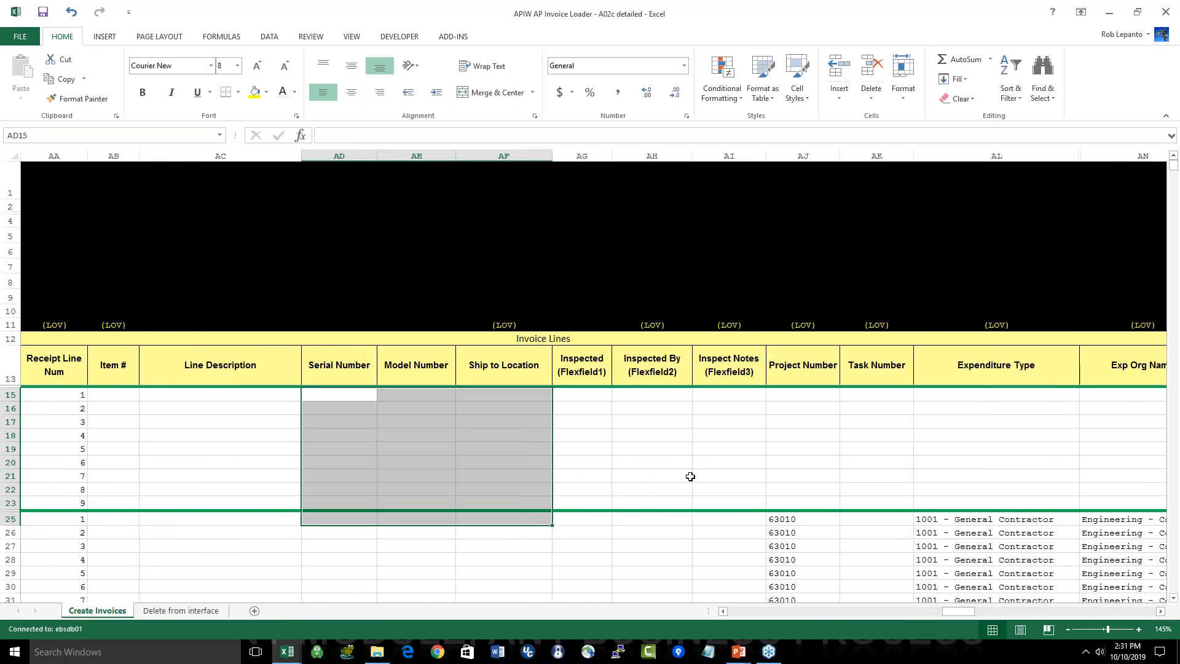
{"action": "left_click_drag", "start_coordinate": [704, 443], "coordinate": [717, 498]}
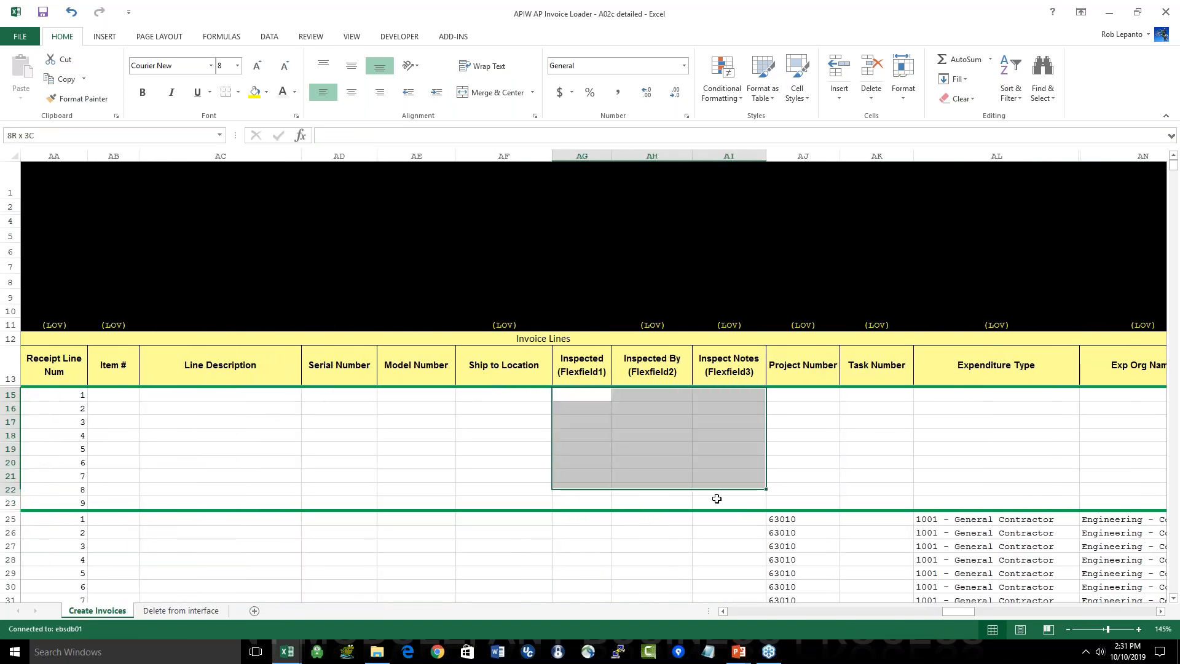
Step: Review the Project Number, Task Number and Expenditure Type columns, including the project details on the Banner Products lines
{"action": "left_click", "coordinate": [801, 399]}
{"action": "left_click_drag", "start_coordinate": [801, 399], "coordinate": [804, 503]}
{"action": "left_click_drag", "start_coordinate": [882, 395], "coordinate": [880, 574]}
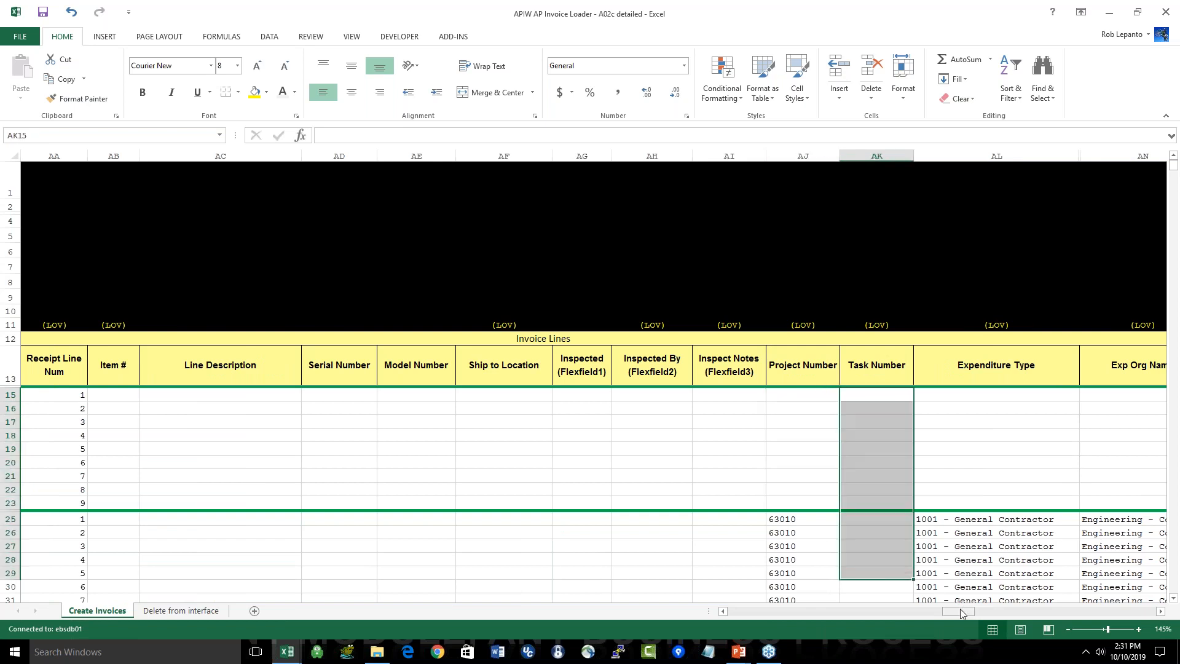
{"action": "left_click_drag", "start_coordinate": [971, 609], "coordinate": [1002, 609]}
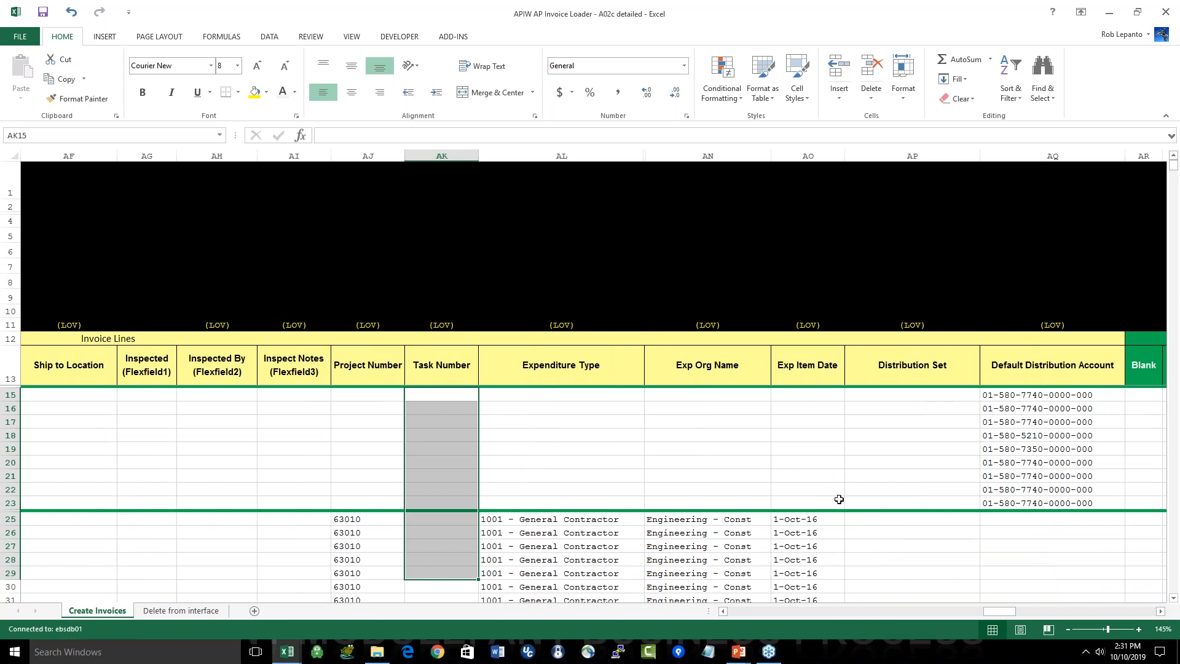
{"action": "scroll", "coordinate": [838, 498], "scroll_direction": "down", "scroll_amount": 1}
{"action": "scroll", "coordinate": [838, 497], "scroll_direction": "down", "scroll_amount": 1}
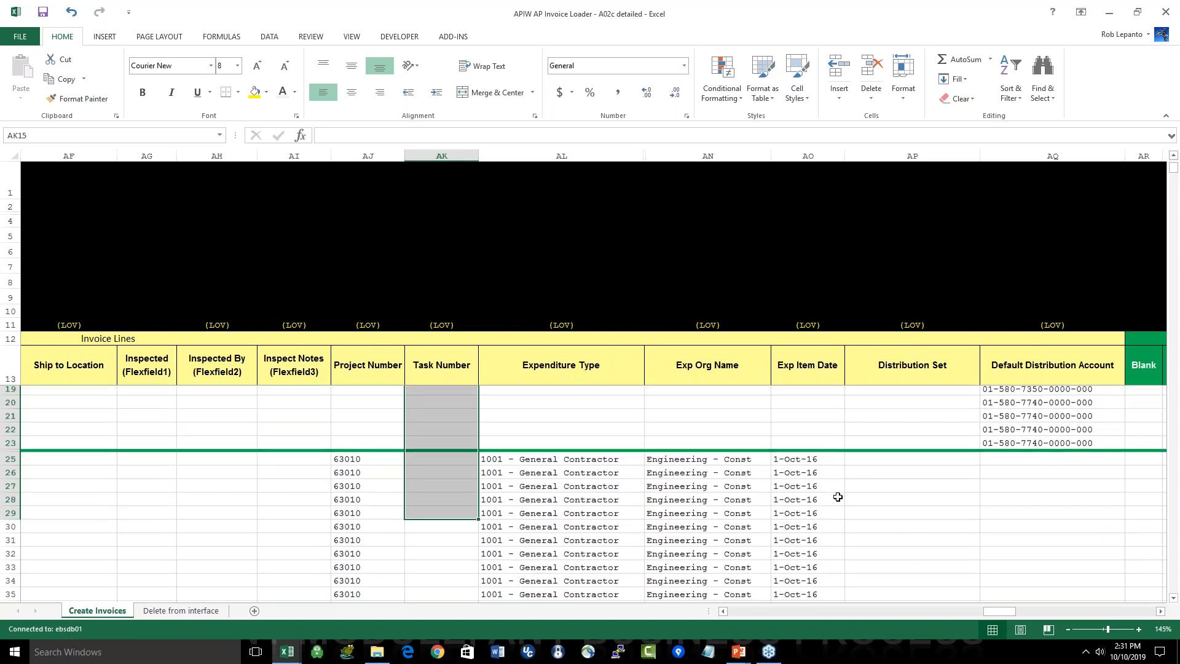
{"action": "left_click", "coordinate": [570, 473]}
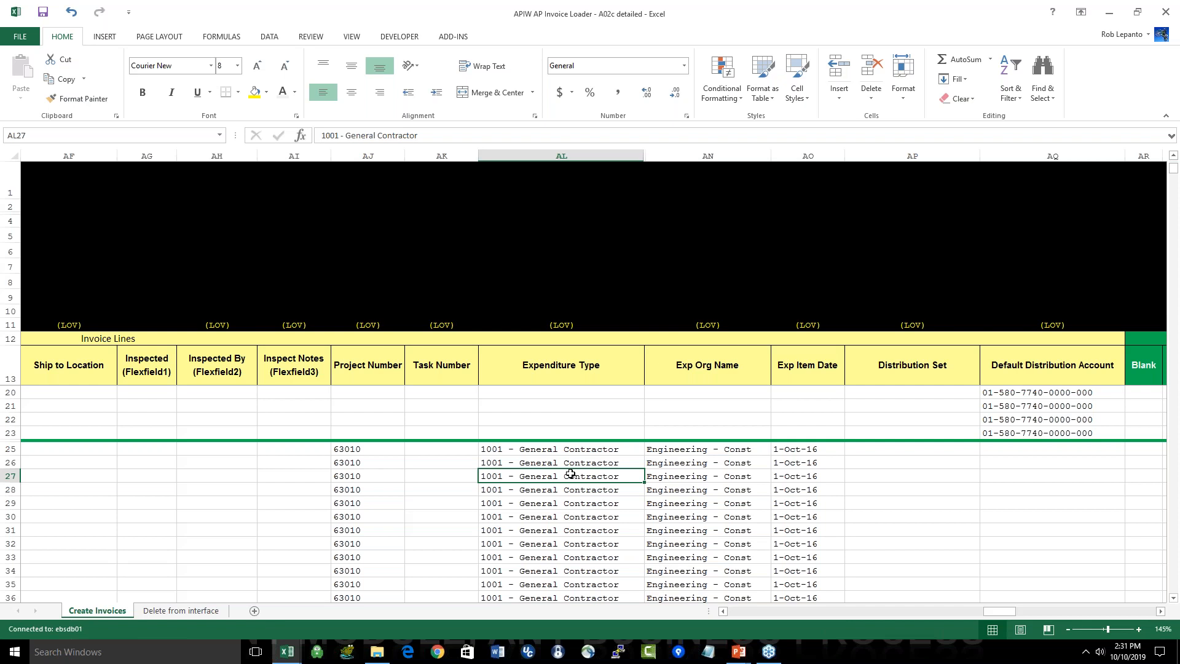
Step: Close both AP invoice loader workbooks, discarding the changes to the PO Only descriptive one, and return to the blank Book1
{"action": "key", "text": "ctrl+Home"}
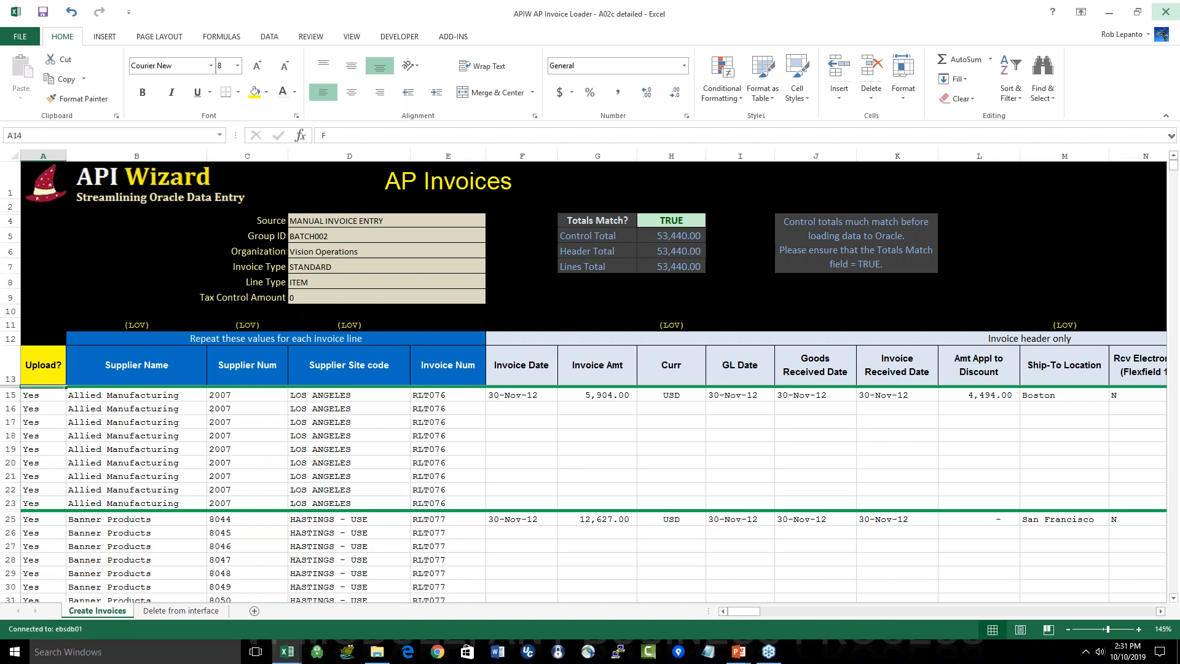
{"action": "left_click", "coordinate": [1165, 12]}
{"action": "left_click", "coordinate": [1166, 12]}
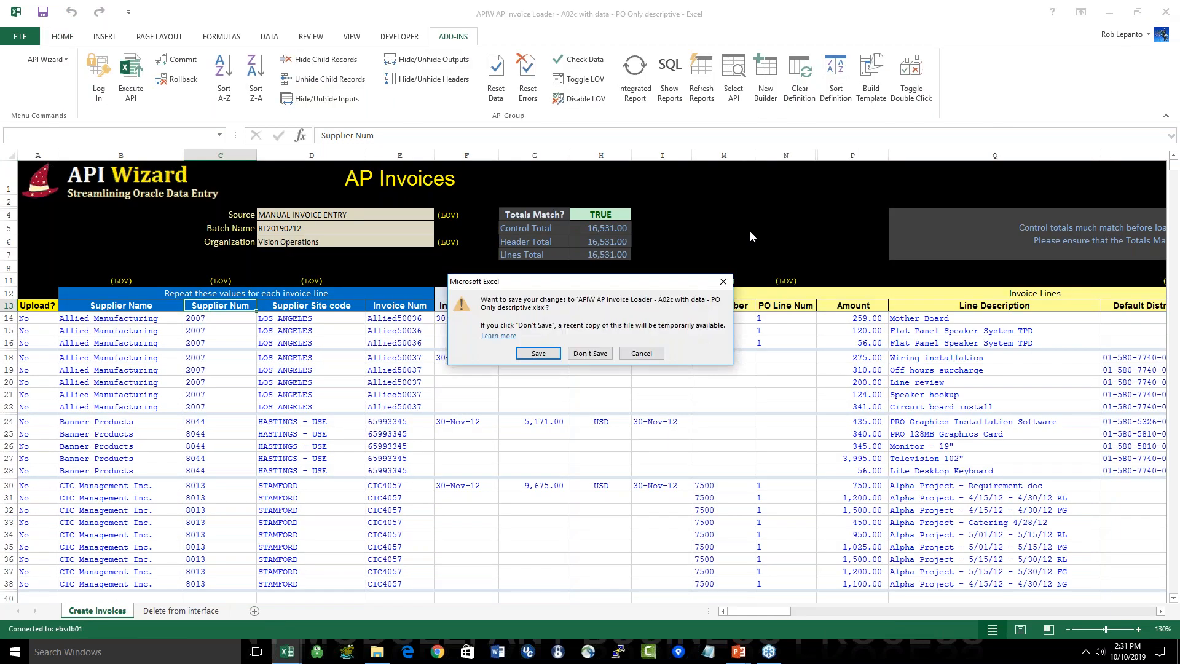
{"action": "left_click", "coordinate": [587, 353]}
{"action": "key", "text": "alt+Tab"}
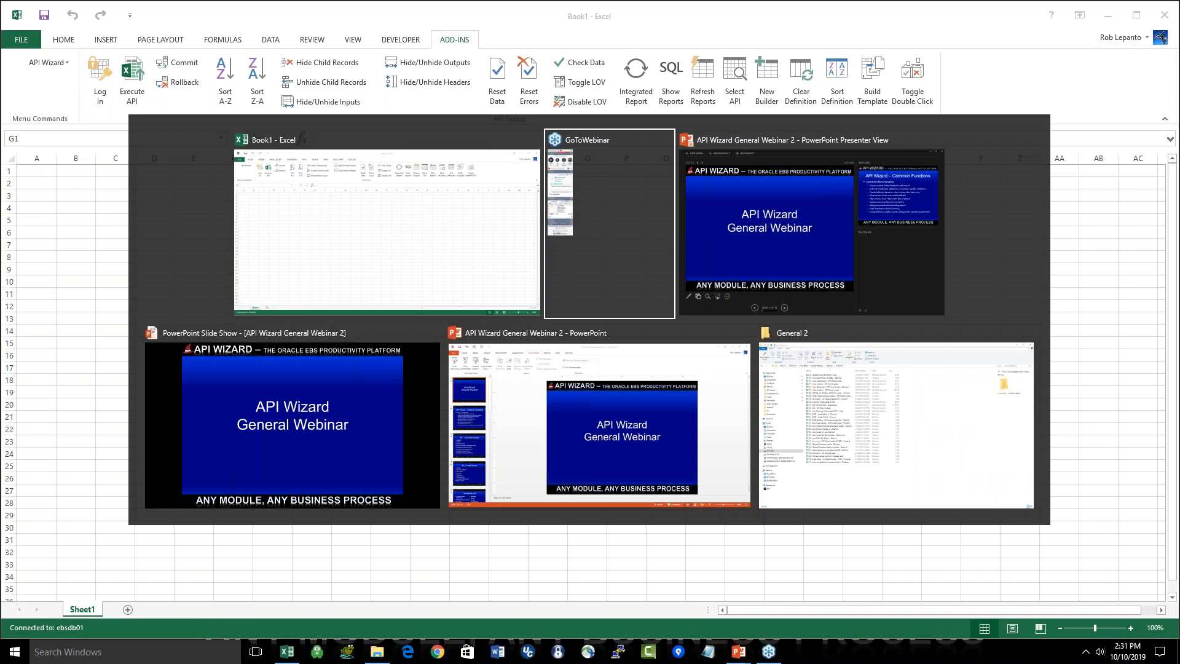
{"action": "key", "text": "alt+shift+Tab"}
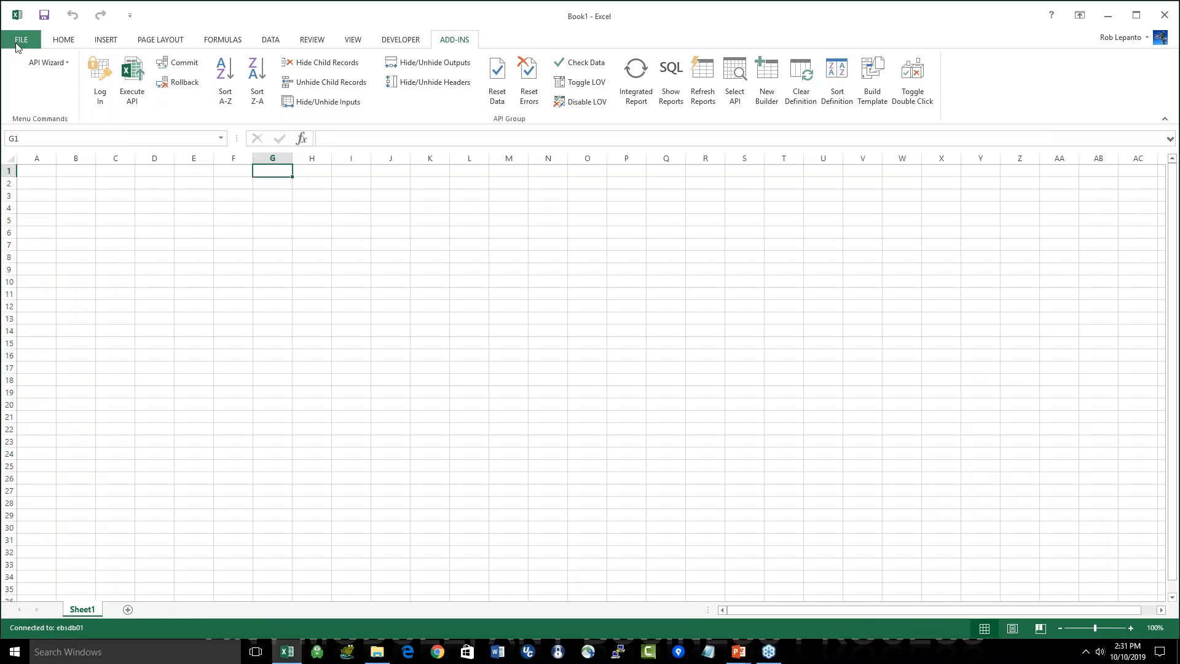
Step: Open the recent workbook "Suppliers - API Wizard Loader Pre-Proc DM" and maximize its window
{"action": "left_click", "coordinate": [21, 39]}
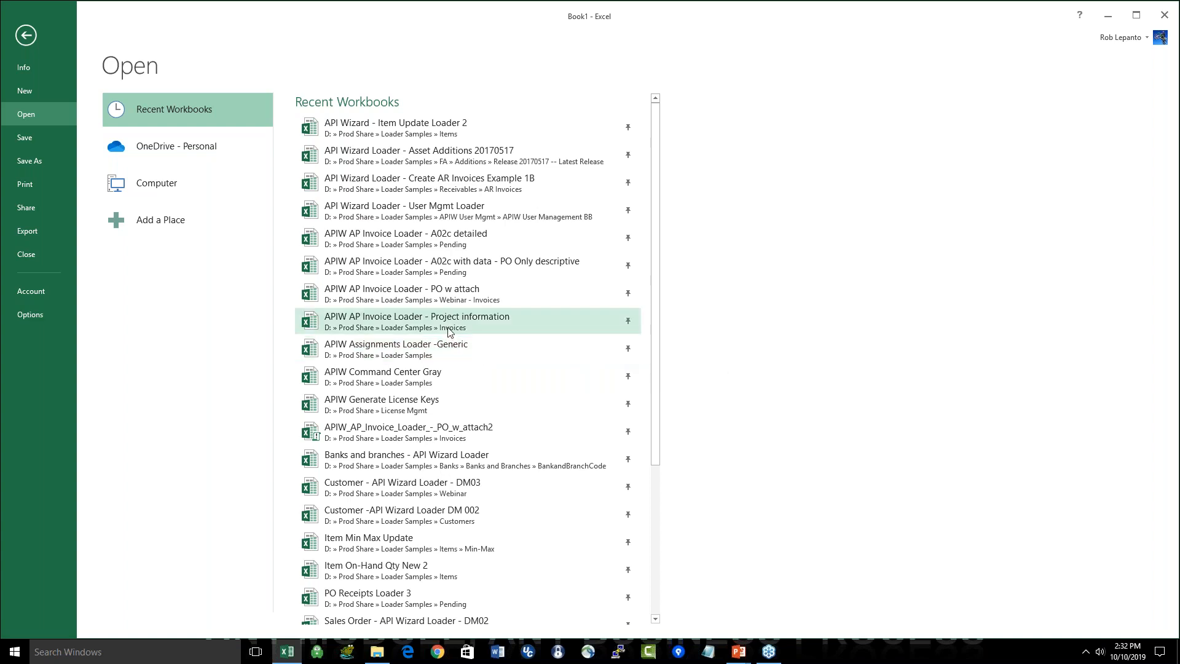
{"action": "scroll", "coordinate": [471, 406], "scroll_direction": "down", "scroll_amount": 3}
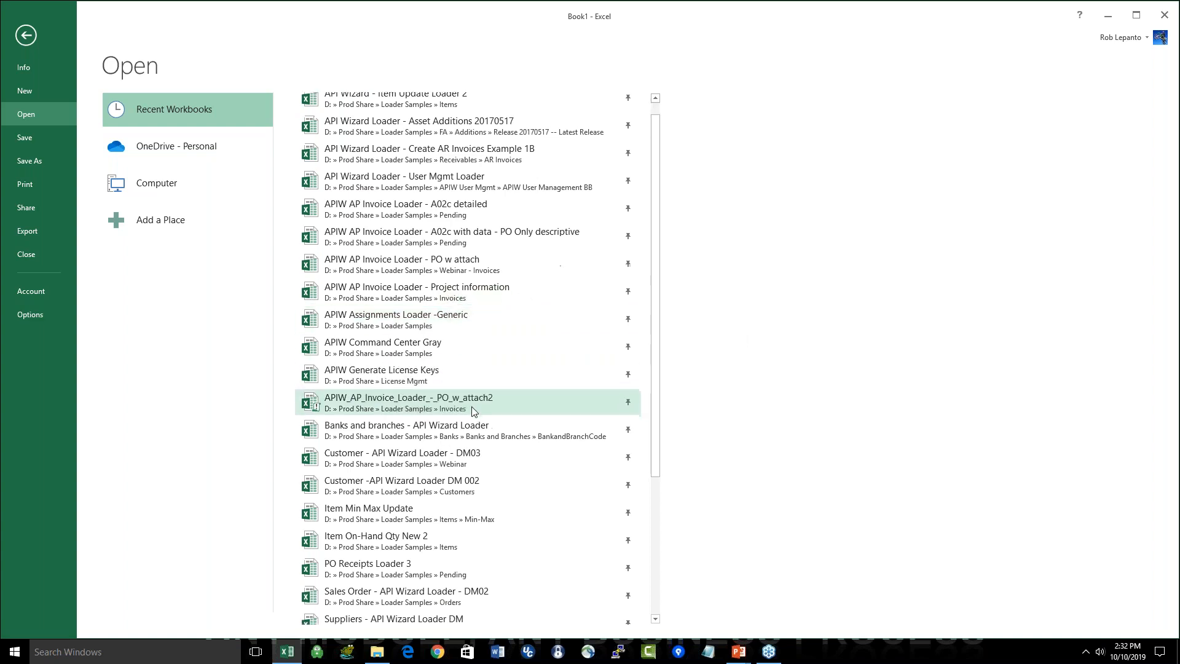
{"action": "left_click", "coordinate": [444, 555]}
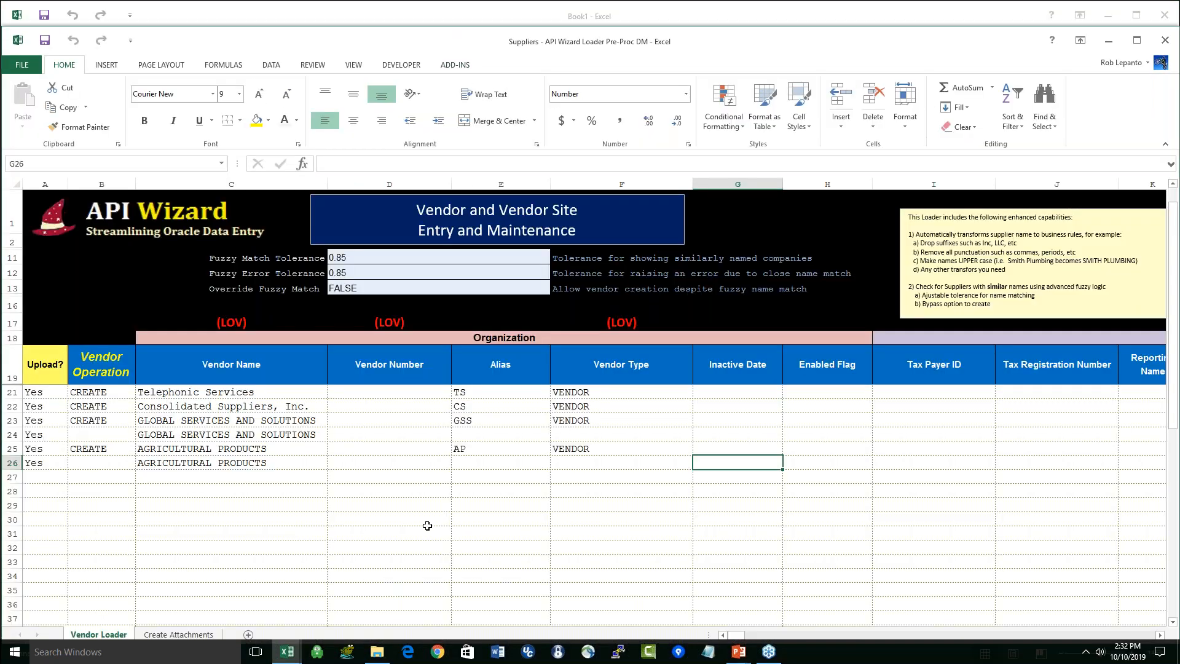
{"action": "double_click", "coordinate": [207, 47]}
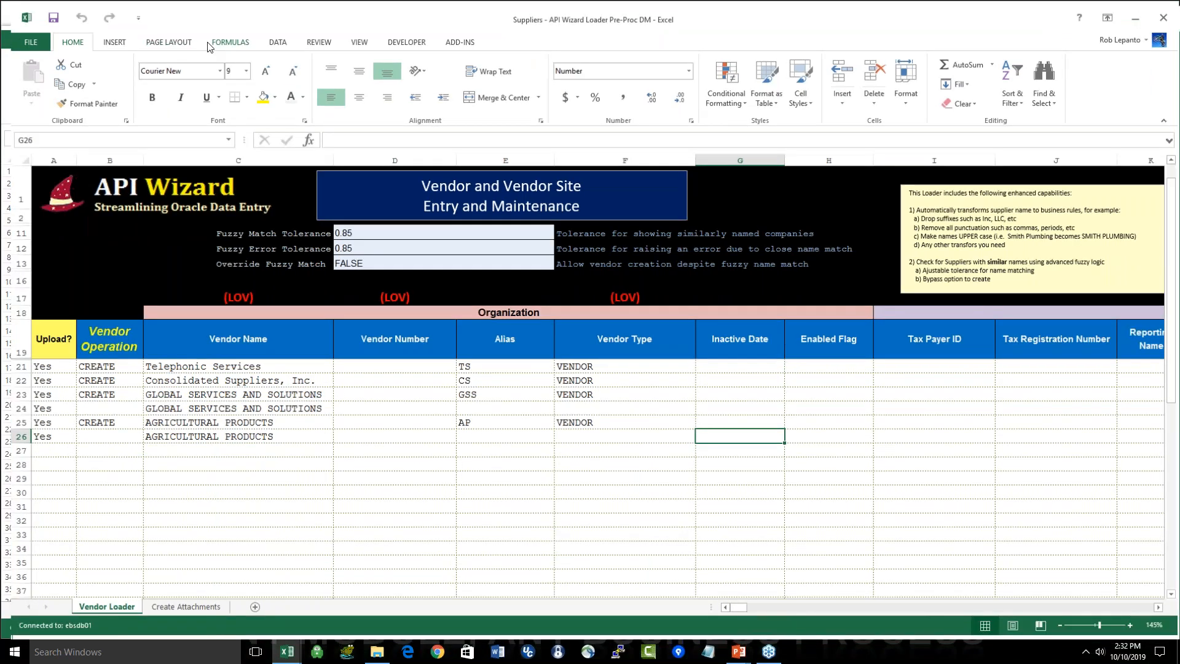
Step: Review the Organization section of the Vendor Loader sheet, from Vendor Name to Enabled Flag
{"action": "left_click", "coordinate": [309, 473]}
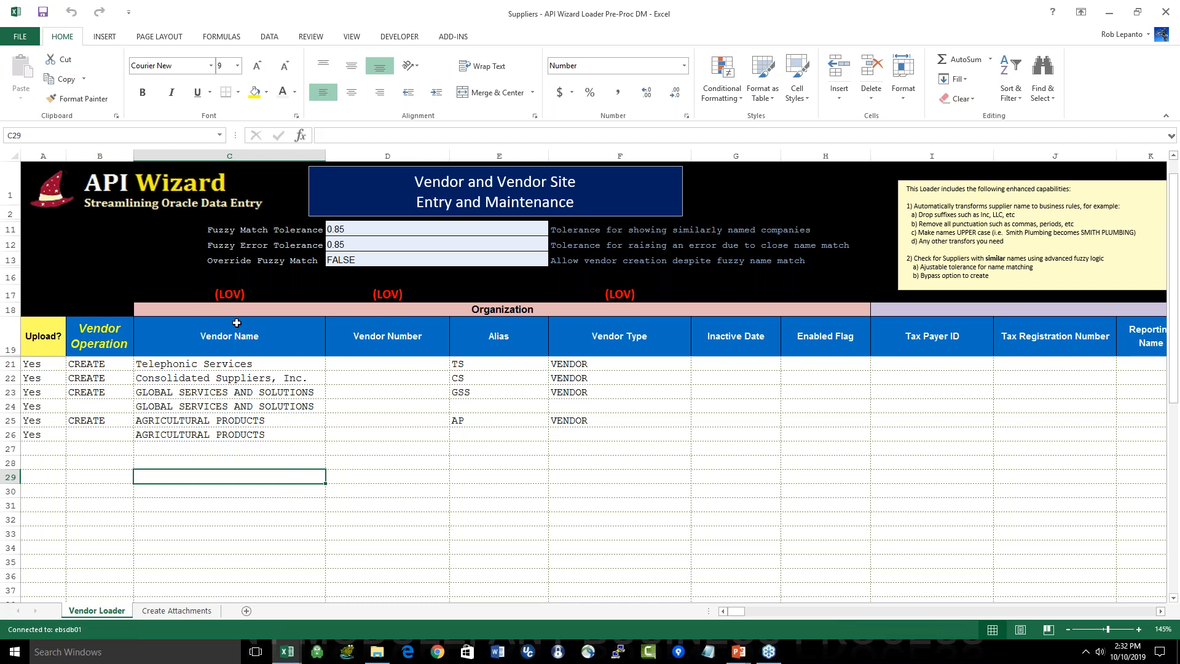
{"action": "left_click_drag", "start_coordinate": [211, 333], "coordinate": [715, 361]}
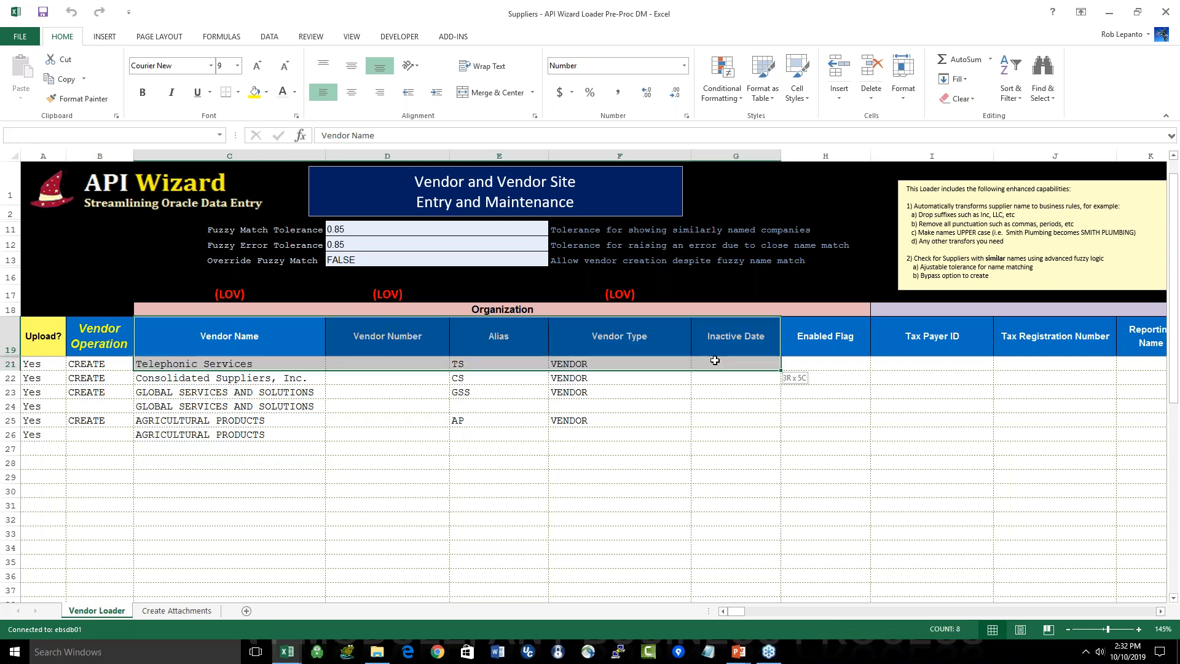
{"action": "left_click", "coordinate": [735, 406]}
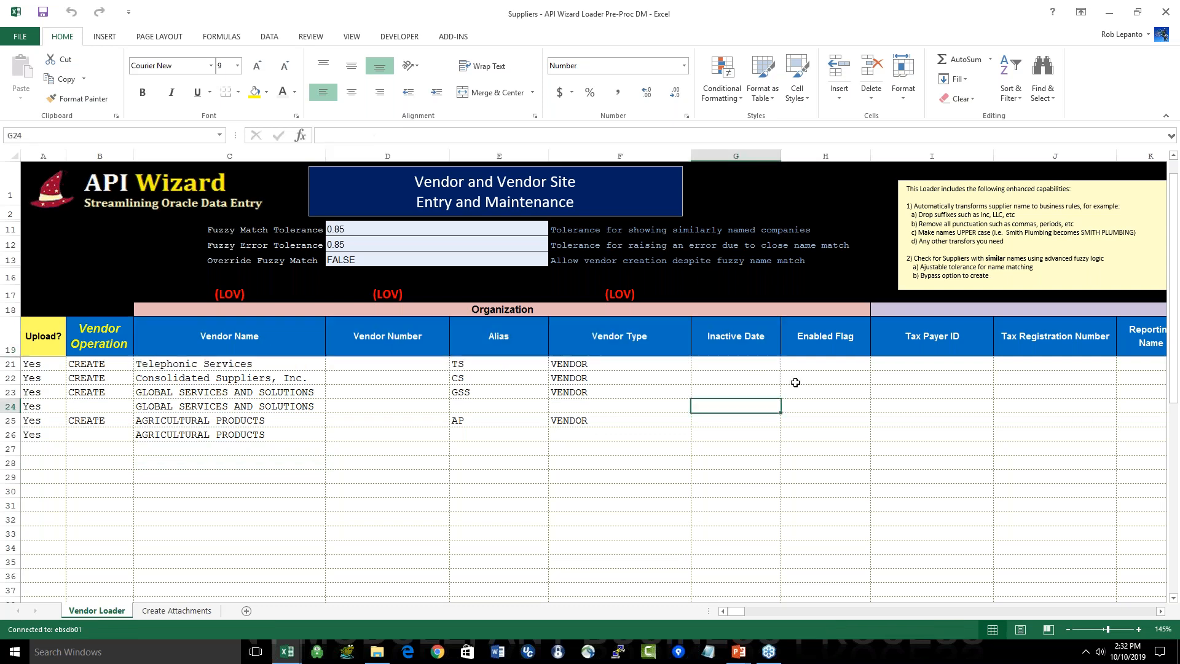
{"action": "left_click", "coordinate": [733, 310]}
{"action": "left_click_drag", "start_coordinate": [733, 310], "coordinate": [716, 477]}
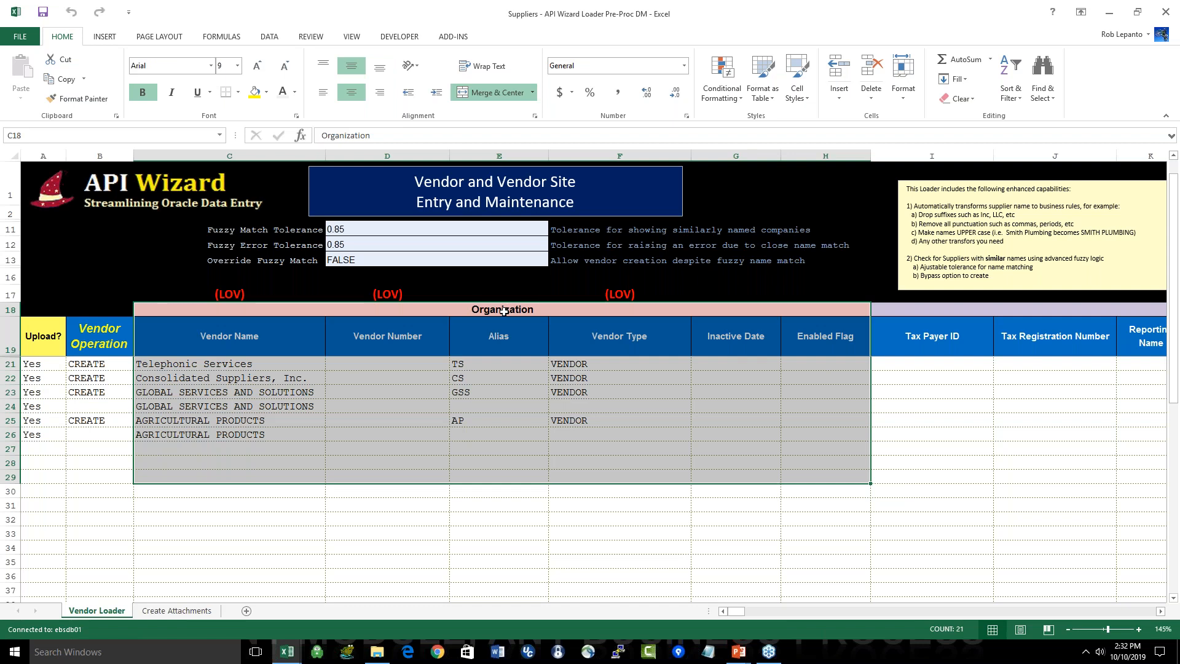
{"action": "left_click_drag", "start_coordinate": [503, 312], "coordinate": [504, 505]}
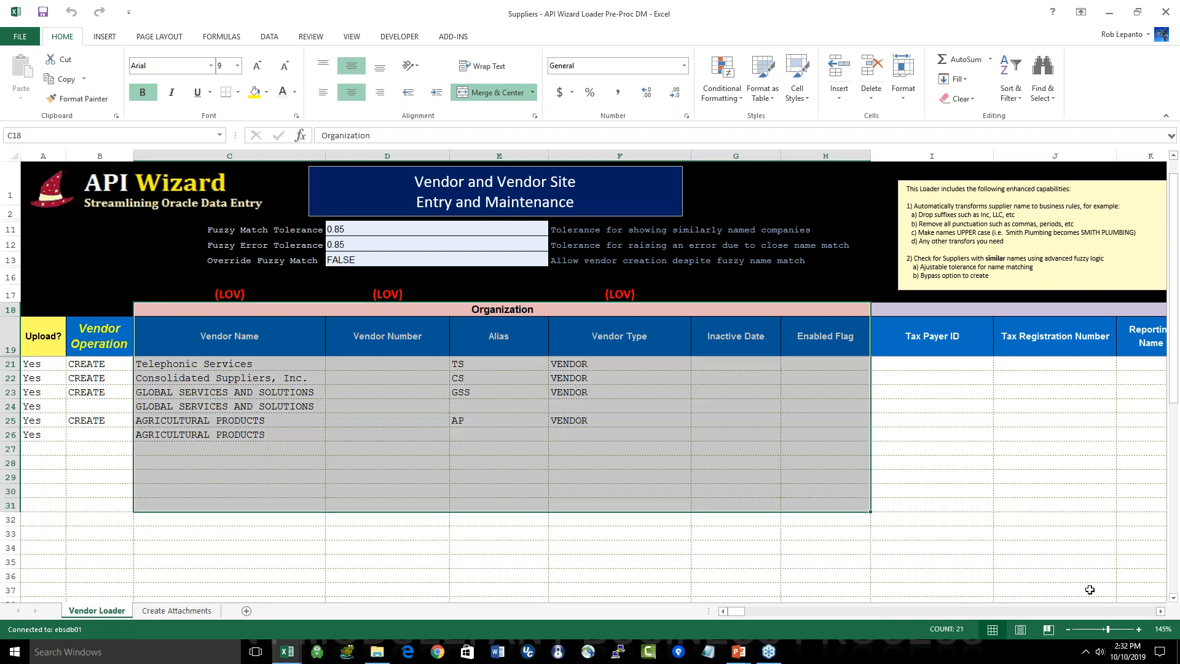
Step: Review the Tax Reporting section of the Vendor Loader sheet, from Tax Payer ID to Income Tax Type
{"action": "left_click", "coordinate": [1160, 612]}
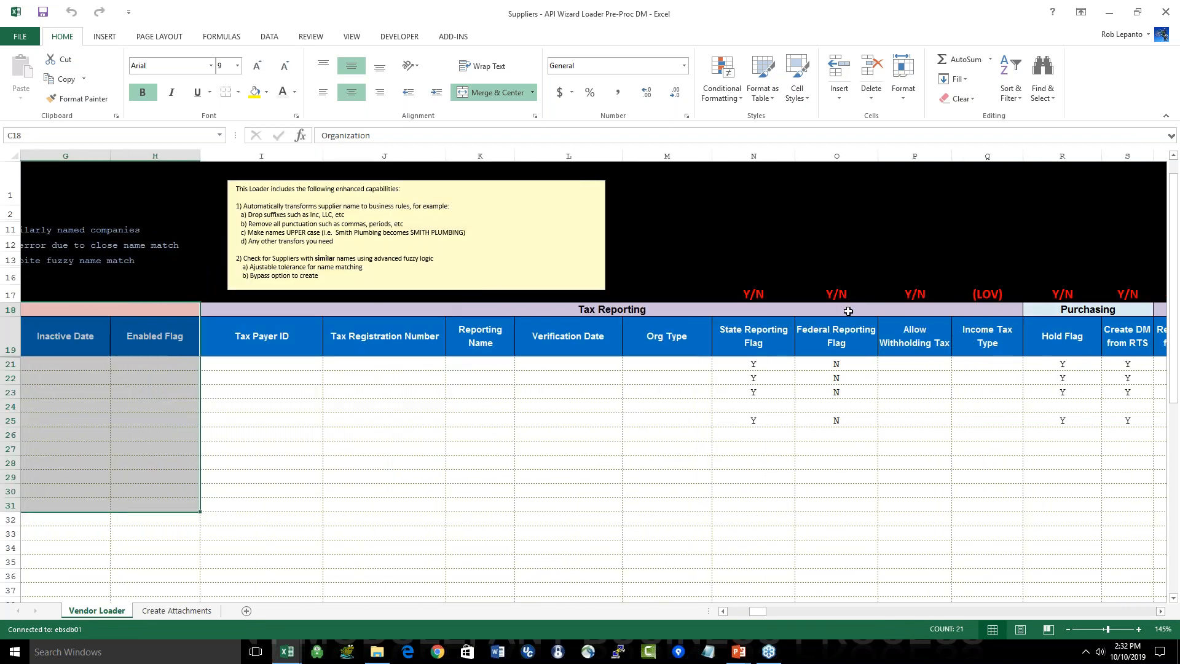
{"action": "left_click", "coordinate": [848, 310]}
{"action": "left_click_drag", "start_coordinate": [848, 310], "coordinate": [839, 505]}
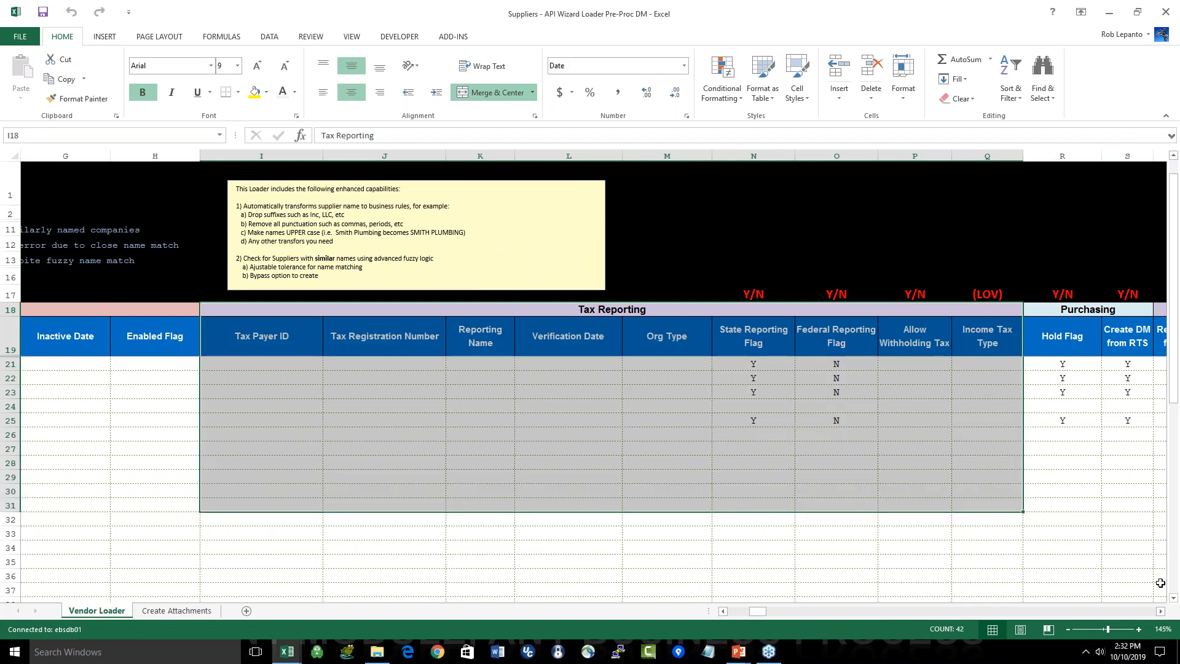
Step: Examine the Purchasing, Receiving and supplier-level Invoice Management sections of the Vendor Loader sheet
{"action": "left_click", "coordinate": [1160, 611]}
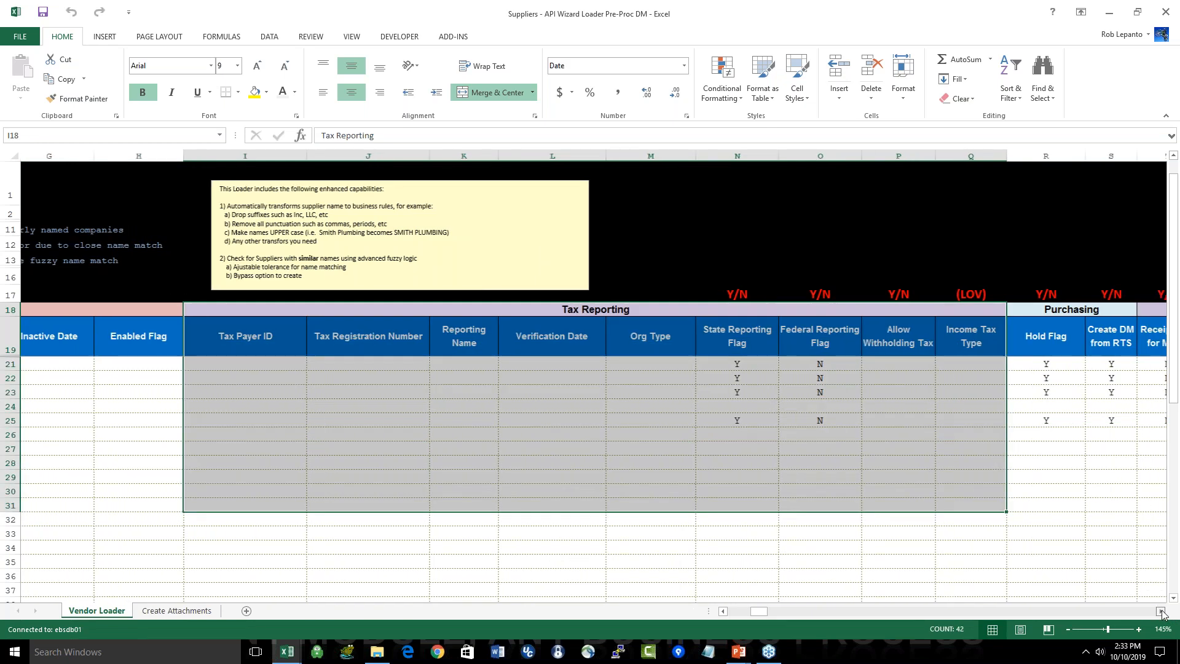
{"action": "left_click", "coordinate": [1160, 612]}
{"action": "left_click", "coordinate": [1160, 611]}
{"action": "left_click_drag", "start_coordinate": [393, 309], "coordinate": [866, 489]}
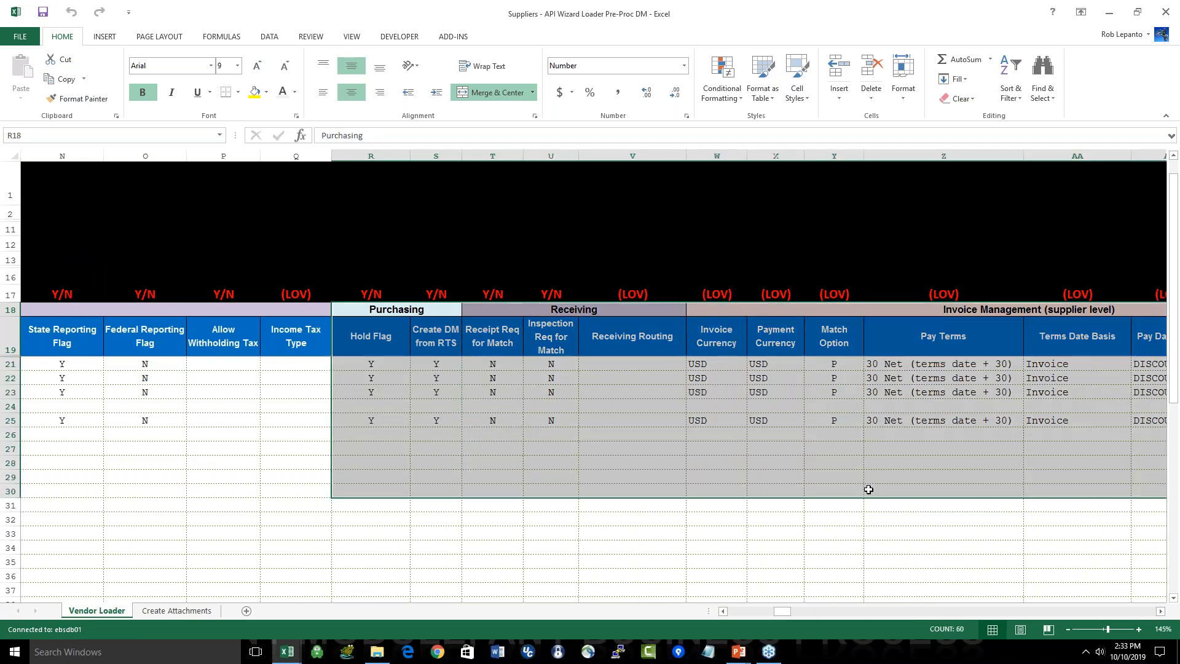
Step: Examine the Vendor Level payment section and the Process Site? section with its vendor site codes on the Vendor Loader sheet
{"action": "left_click", "coordinate": [1161, 611]}
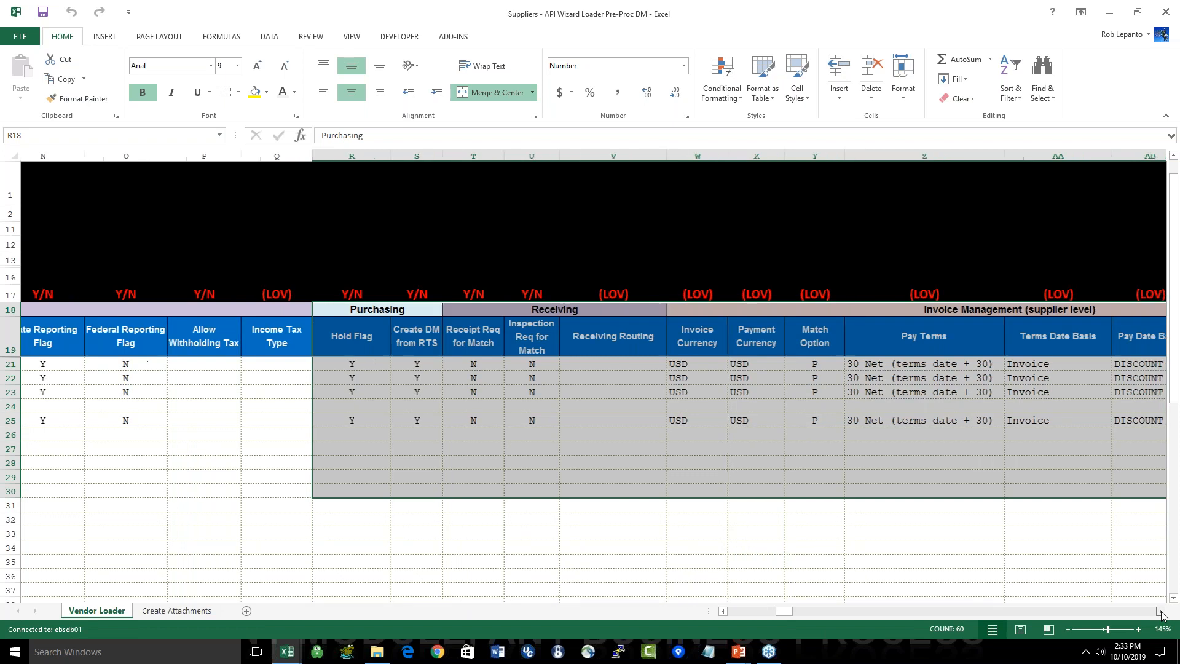
{"action": "left_click", "coordinate": [1160, 611]}
{"action": "left_click", "coordinate": [1160, 612]}
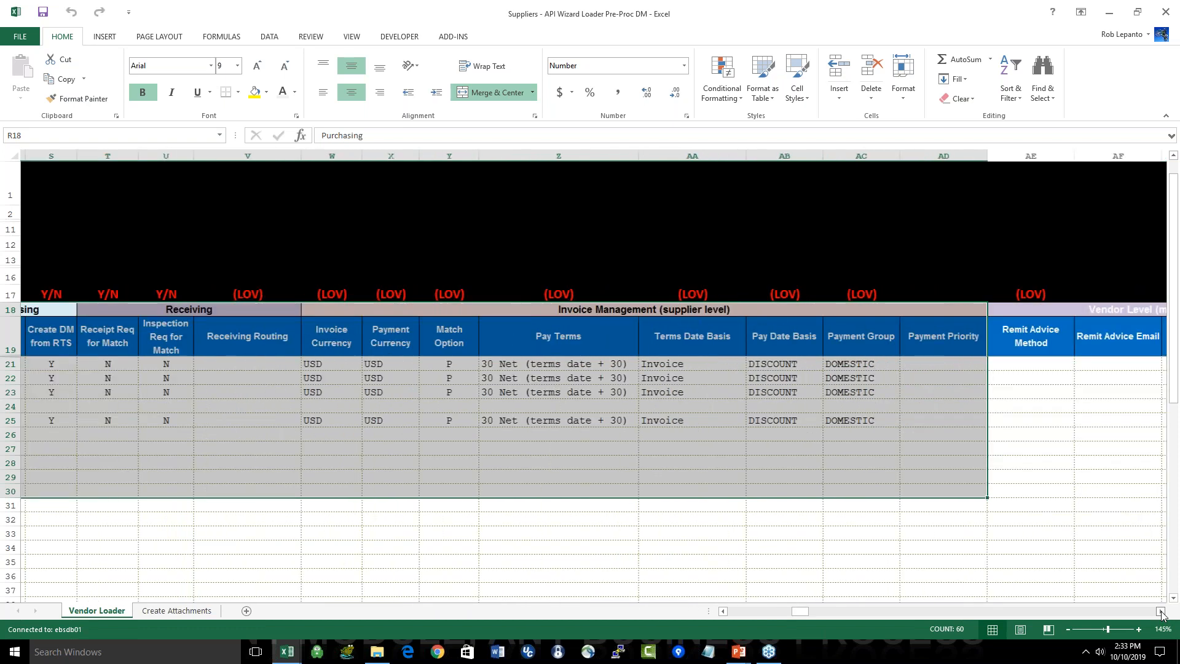
{"action": "left_click", "coordinate": [1160, 611]}
{"action": "left_click", "coordinate": [1160, 611]}
{"action": "left_click", "coordinate": [1160, 611]}
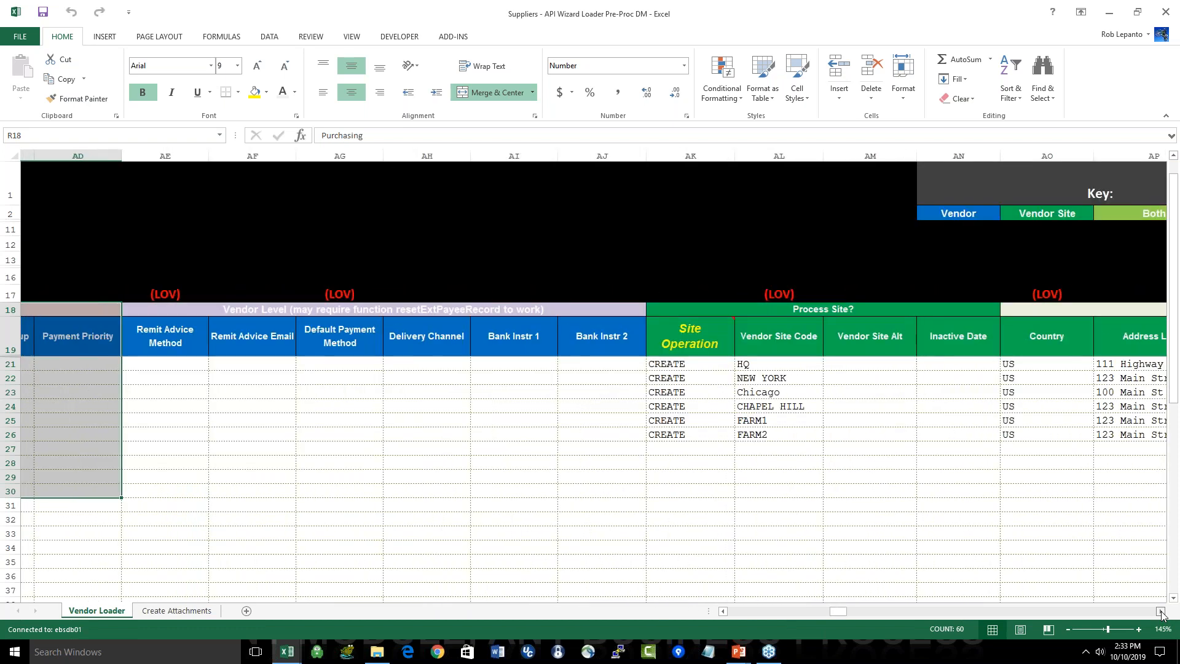
{"action": "left_click", "coordinate": [1160, 611]}
{"action": "left_click", "coordinate": [1160, 611]}
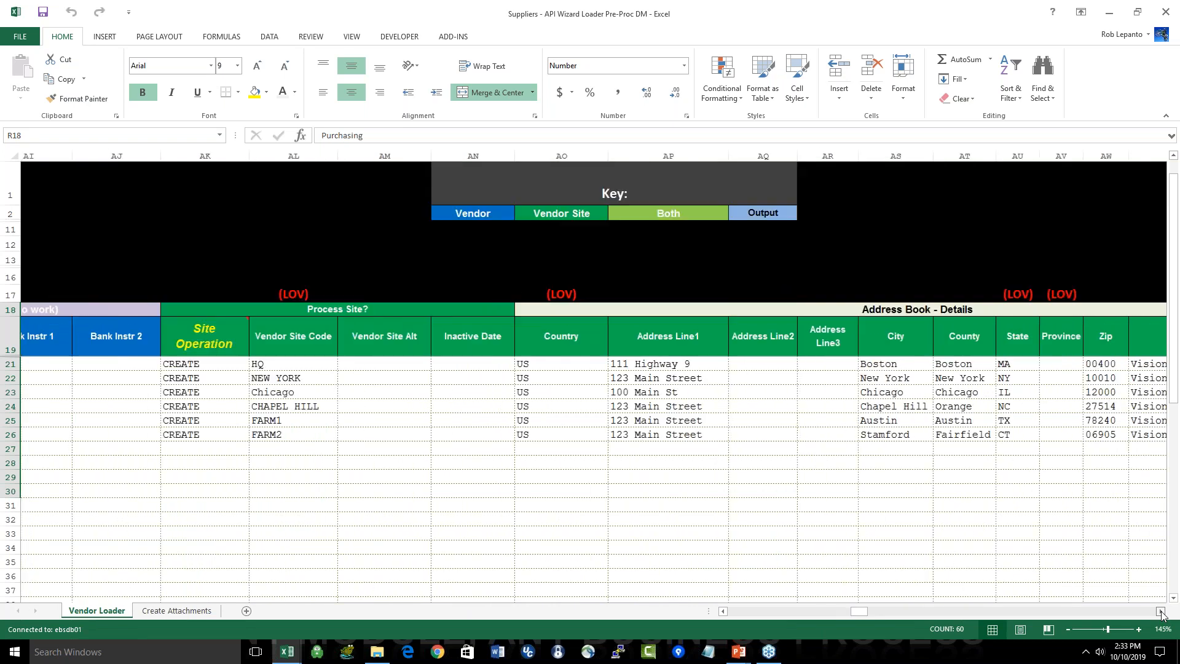
{"action": "left_click_drag", "start_coordinate": [270, 364], "coordinate": [264, 435]}
Step: Review the Address Book - Details and Address Book Contact sections, from Country to RFQ Site
{"action": "left_click_drag", "start_coordinate": [864, 310], "coordinate": [839, 469]}
{"action": "left_click", "coordinate": [858, 611]}
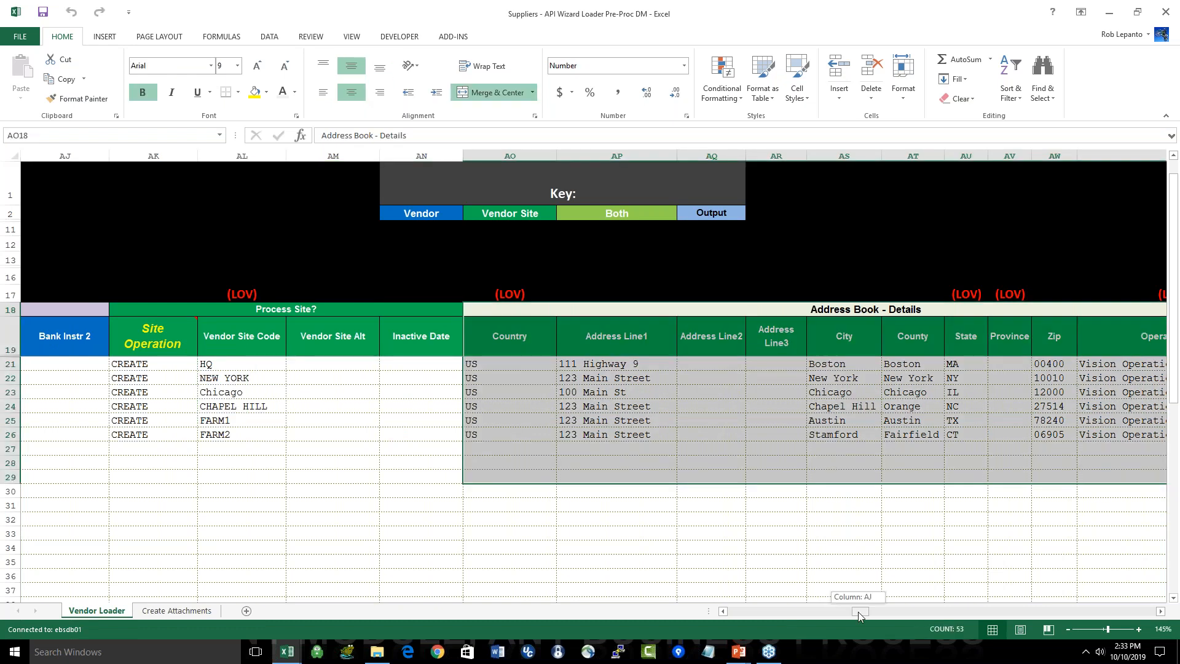
{"action": "left_click_drag", "start_coordinate": [858, 611], "coordinate": [877, 611]}
{"action": "left_click_drag", "start_coordinate": [743, 364], "coordinate": [735, 434]}
{"action": "left_click_drag", "start_coordinate": [875, 608], "coordinate": [895, 611]}
{"action": "left_click_drag", "start_coordinate": [829, 309], "coordinate": [864, 467]}
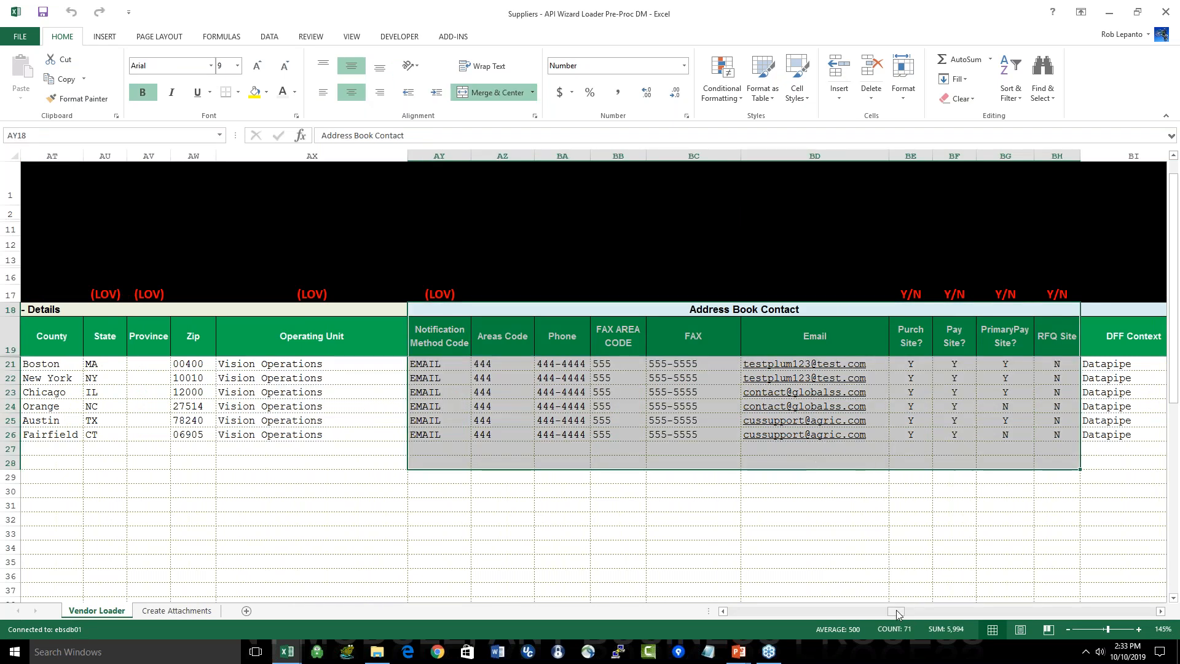
Step: Review the vendor site Tax / Reporting and Purchasing sections, from Allow Offset Tax to Bill To Location
{"action": "left_click_drag", "start_coordinate": [897, 611], "coordinate": [914, 611]}
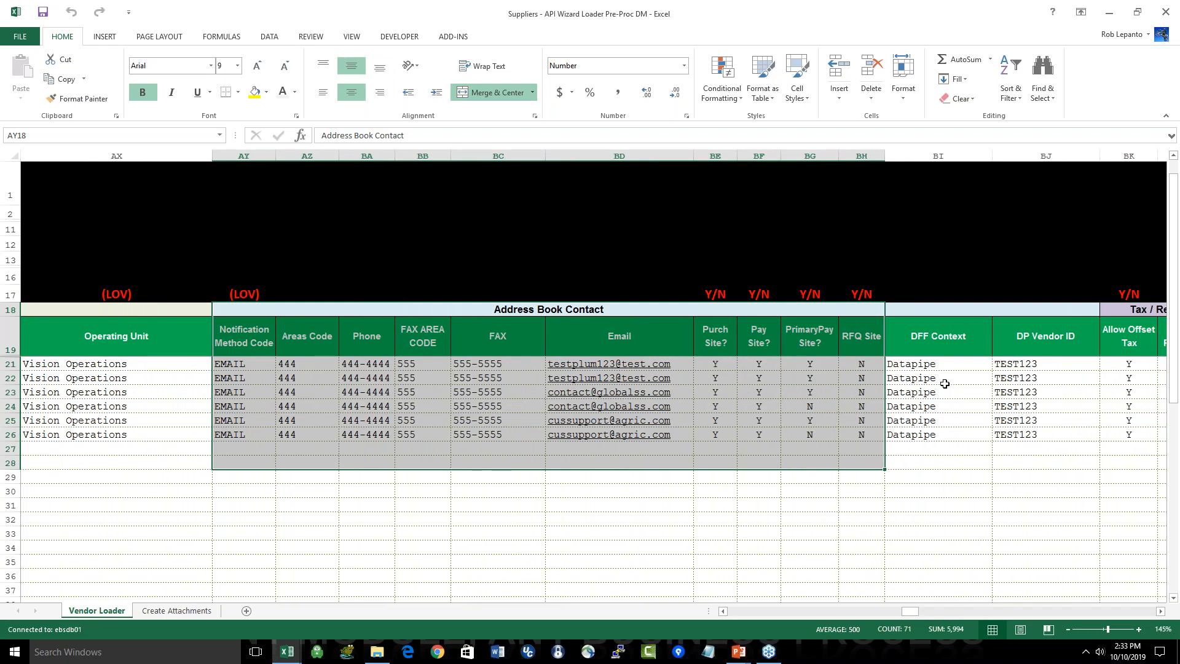
{"action": "left_click", "coordinate": [953, 610]}
{"action": "left_click_drag", "start_coordinate": [953, 611], "coordinate": [956, 613]}
{"action": "left_click_drag", "start_coordinate": [250, 310], "coordinate": [713, 467]}
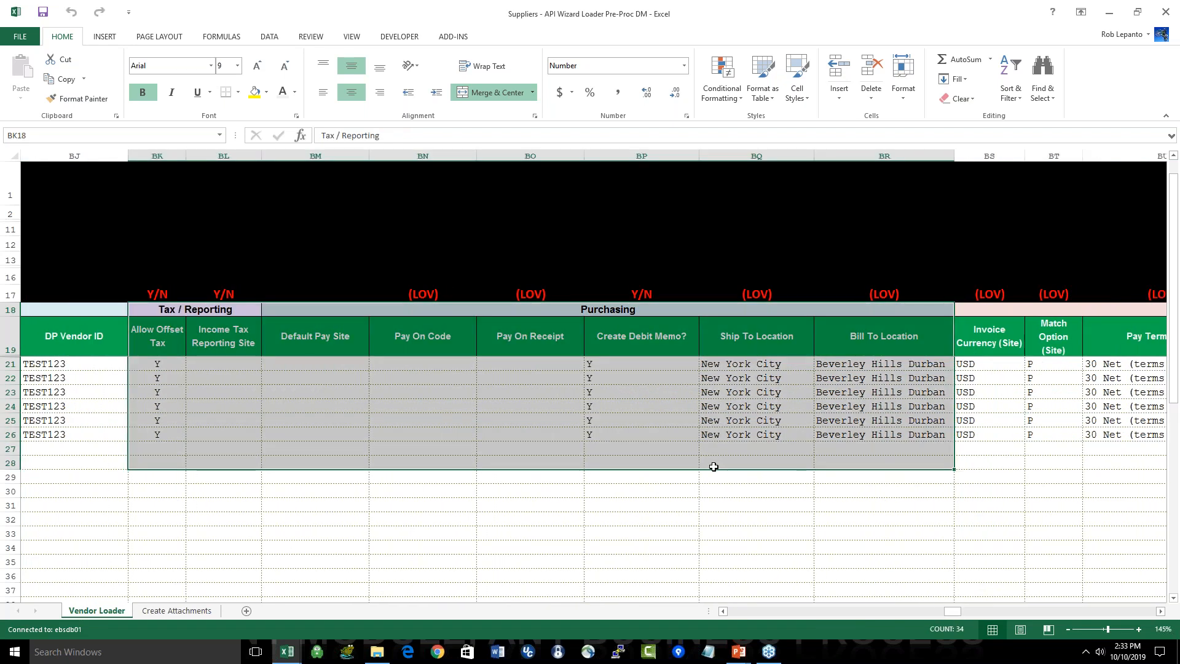
Step: Examine the site-level Invoice Management and Payment Details sections, from Invoice Currency (Site) to Bank Instruction 2 (Site)
{"action": "left_click", "coordinate": [1161, 612]}
{"action": "left_click", "coordinate": [1160, 611]}
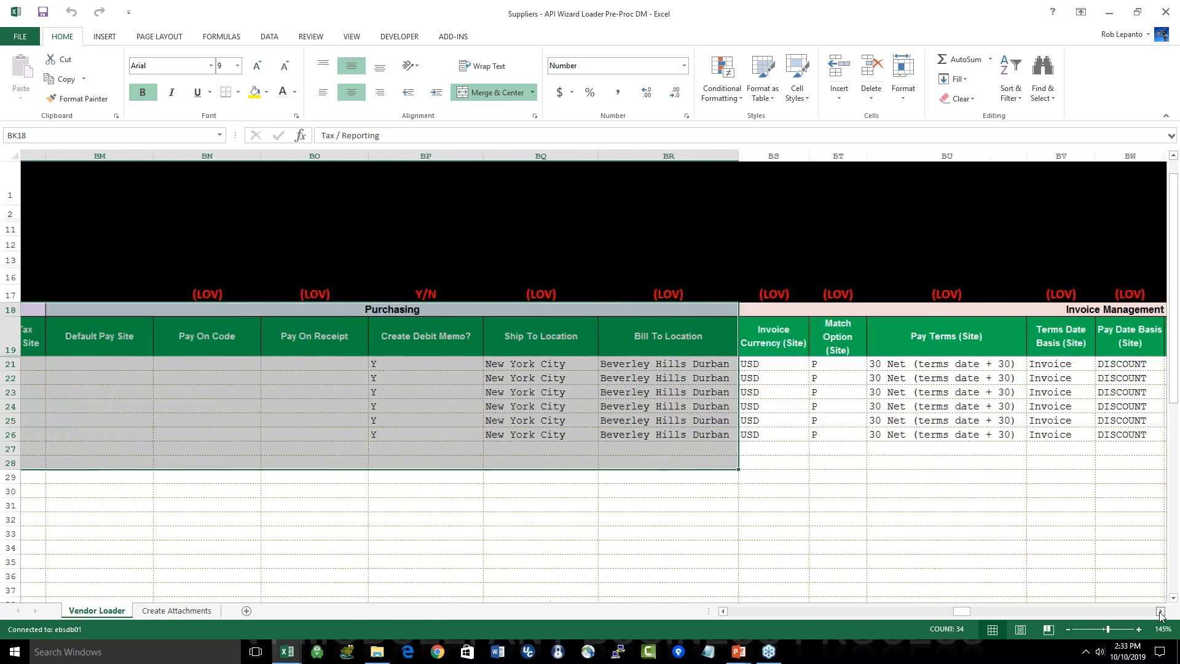
{"action": "left_click", "coordinate": [1160, 611]}
{"action": "left_click_drag", "start_coordinate": [743, 310], "coordinate": [829, 477]}
{"action": "left_click", "coordinate": [1160, 611]}
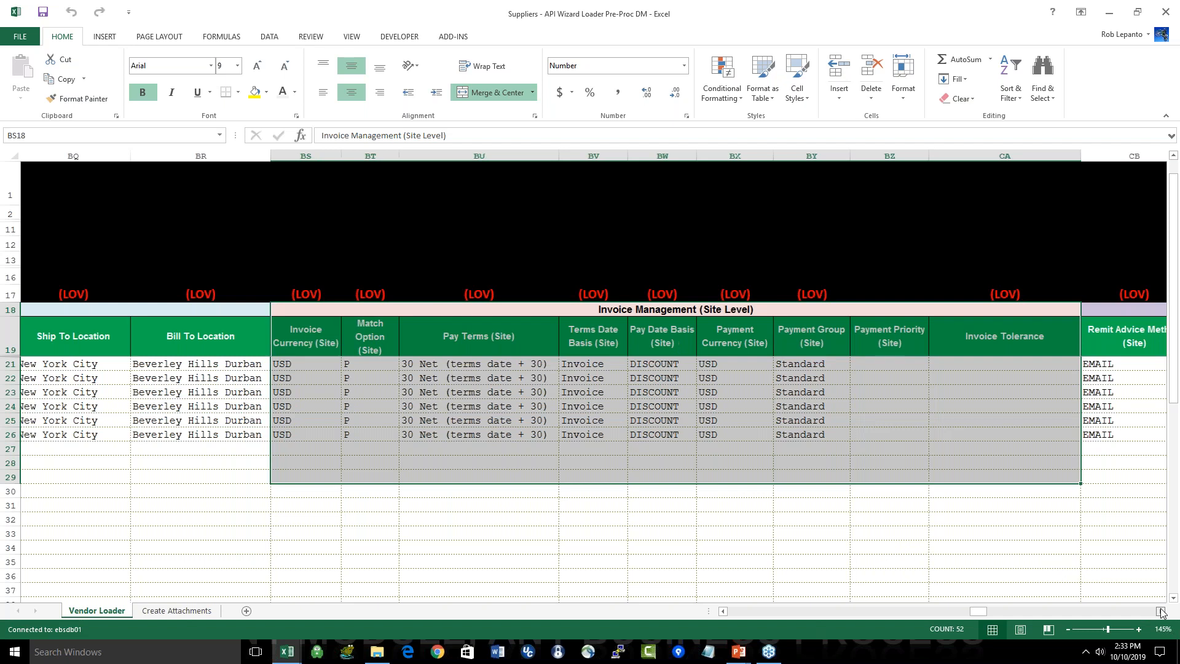
{"action": "left_click", "coordinate": [1160, 611]}
{"action": "left_click_drag", "start_coordinate": [458, 309], "coordinate": [814, 463]}
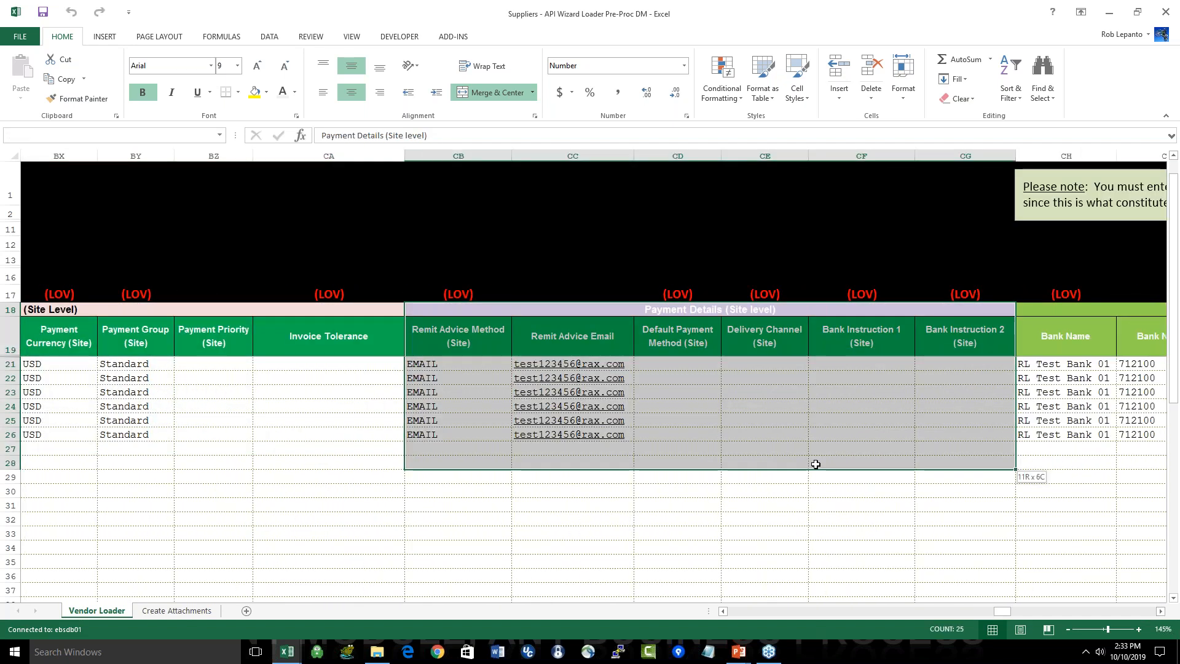
Step: Review the Banking Details and Bank Account sections of the six supplier rows
{"action": "left_click", "coordinate": [1160, 611]}
{"action": "left_click", "coordinate": [1160, 611]}
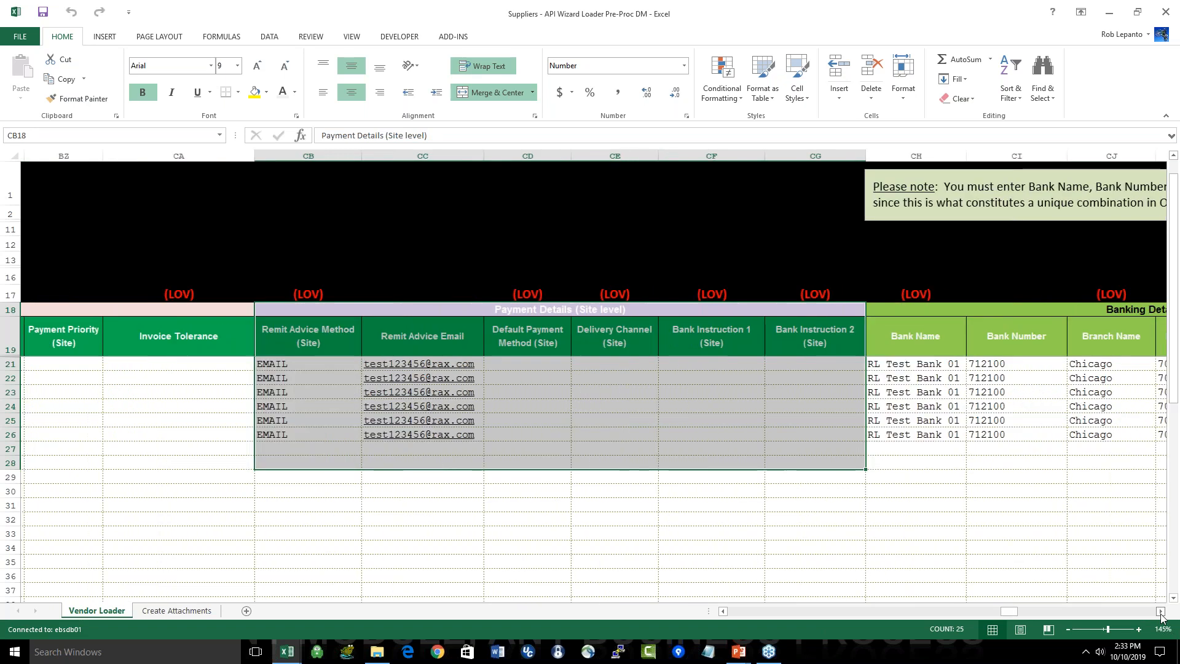
{"action": "left_click", "coordinate": [1160, 611]}
{"action": "left_click_drag", "start_coordinate": [738, 336], "coordinate": [827, 405]}
{"action": "left_click_drag", "start_coordinate": [396, 306], "coordinate": [1143, 436]}
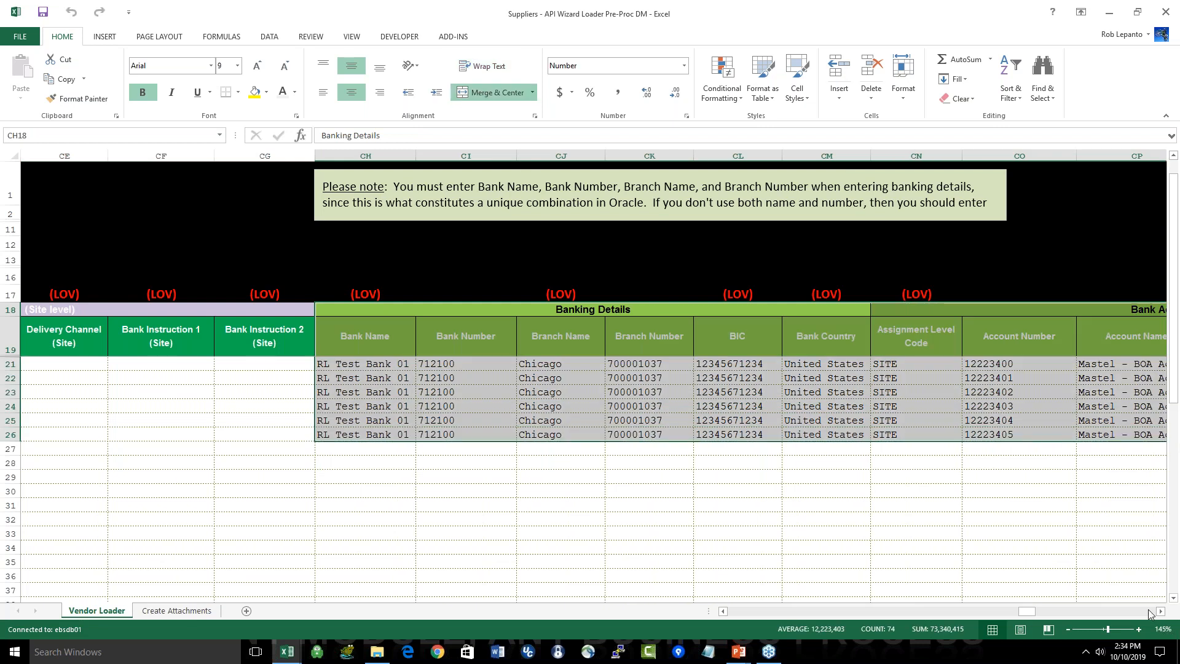
Step: Review the Contact Directory section, from Contact Level to Fax #
{"action": "left_click", "coordinate": [1160, 612]}
{"action": "left_click", "coordinate": [1160, 611]}
{"action": "left_click", "coordinate": [1160, 612]}
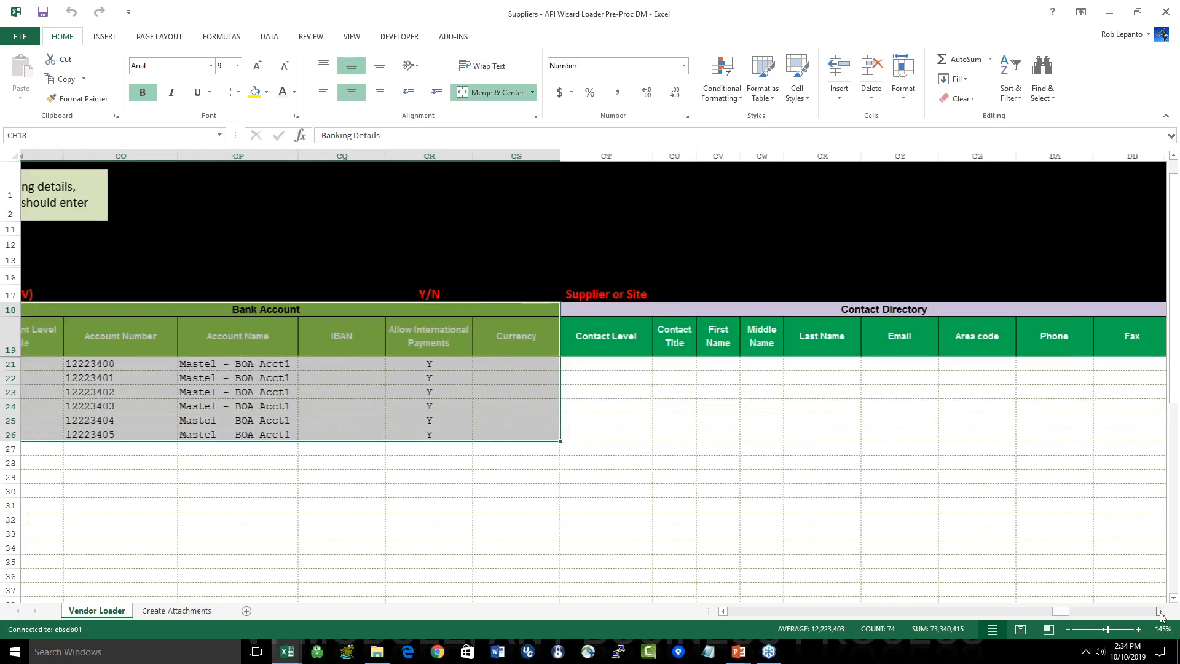
{"action": "left_click", "coordinate": [1160, 612]}
{"action": "left_click_drag", "start_coordinate": [733, 310], "coordinate": [971, 448]}
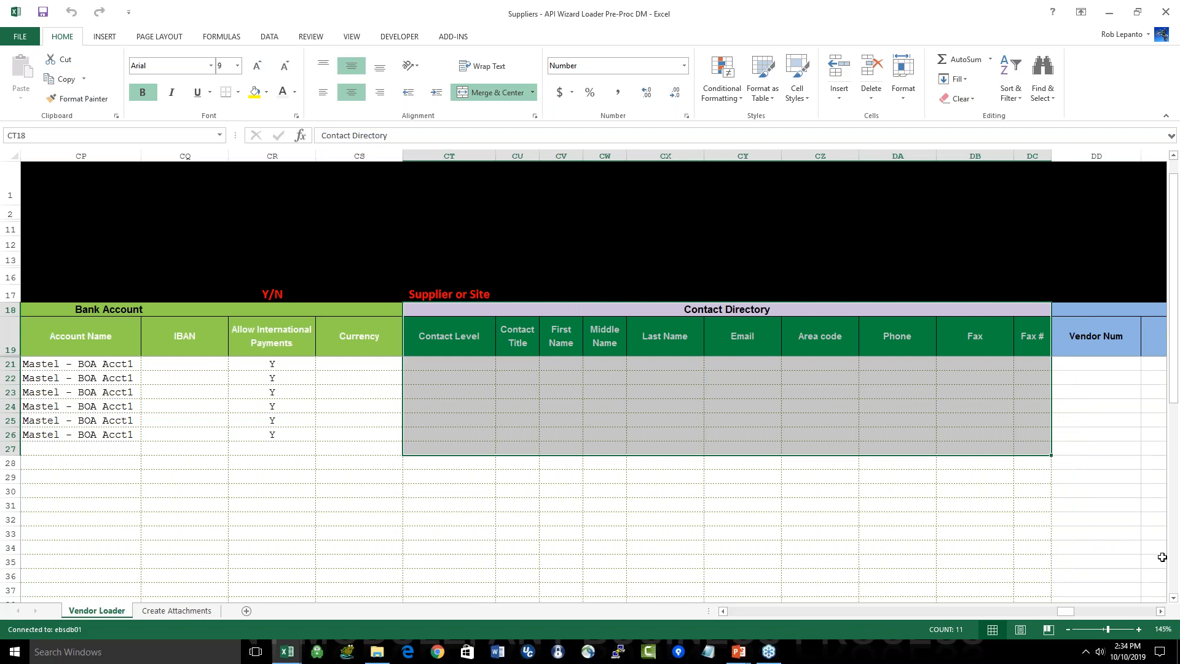
Step: Check the output columns after the Contact Directory, including Vendor Num, Party Num and Vendor Site ID
{"action": "left_click", "coordinate": [1160, 612]}
{"action": "left_click", "coordinate": [1160, 611]}
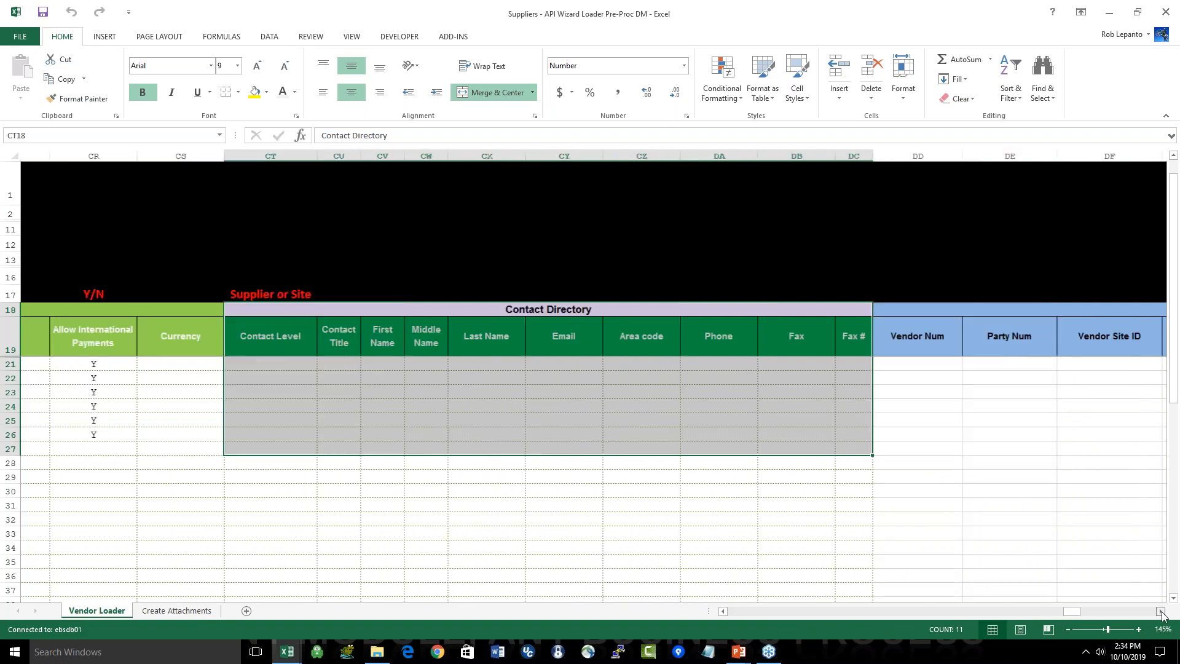
{"action": "left_click", "coordinate": [1160, 612]}
{"action": "left_click", "coordinate": [1160, 611]}
{"action": "left_click_drag", "start_coordinate": [959, 366], "coordinate": [946, 503]}
Step: Return to the start of the Vendor Loader sheet and look over the vendor names in rows 21 to 26
{"action": "key", "text": "ctrl+Home"}
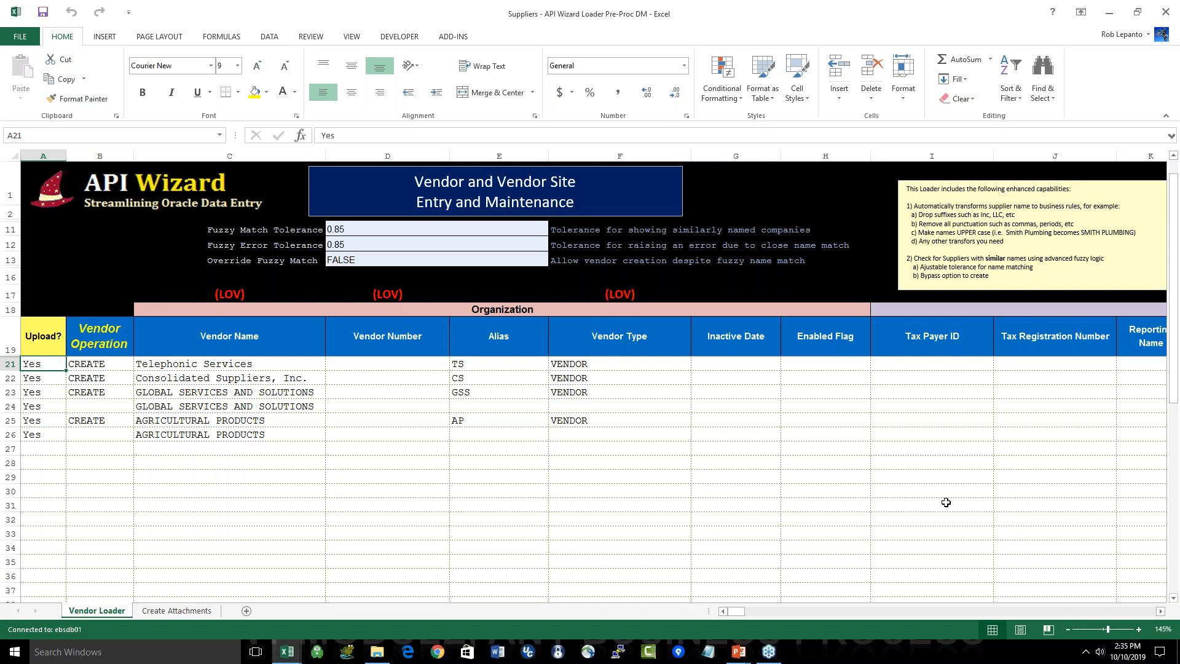
{"action": "left_click", "coordinate": [261, 362]}
{"action": "mouse_move", "coordinate": [261, 362]}
{"action": "left_mouse_down"}
{"action": "mouse_move", "coordinate": [288, 364]}
{"action": "mouse_move", "coordinate": [285, 434]}
{"action": "left_mouse_up"}
{"action": "left_click", "coordinate": [295, 491]}
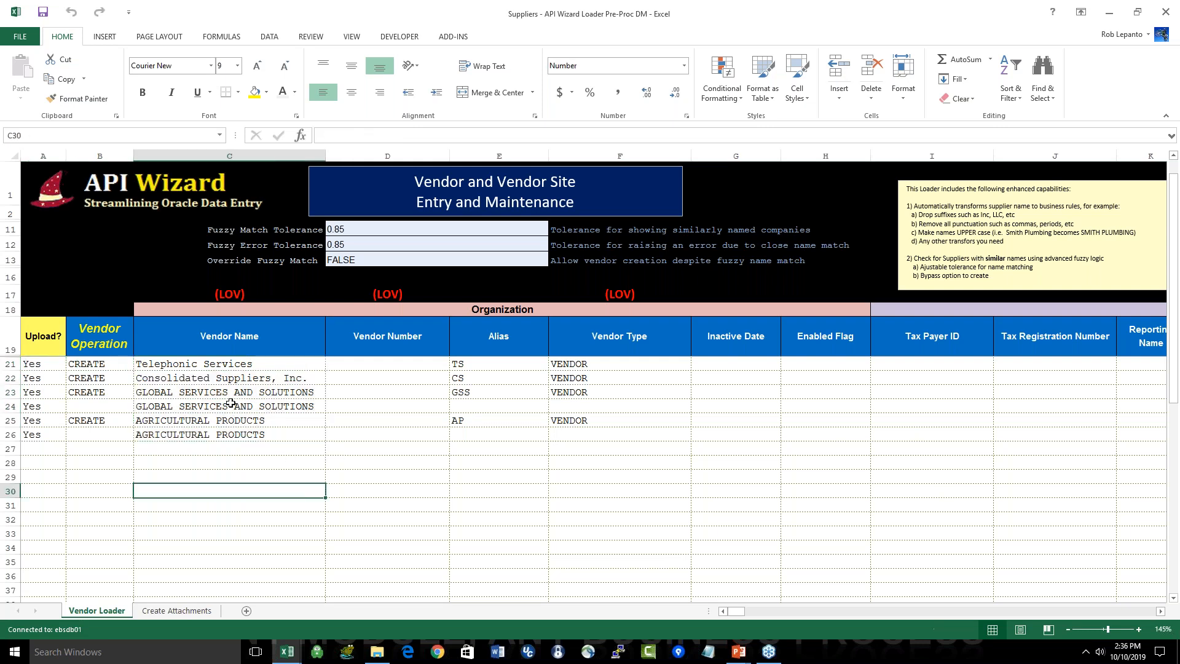
{"action": "left_click", "coordinate": [233, 367]}
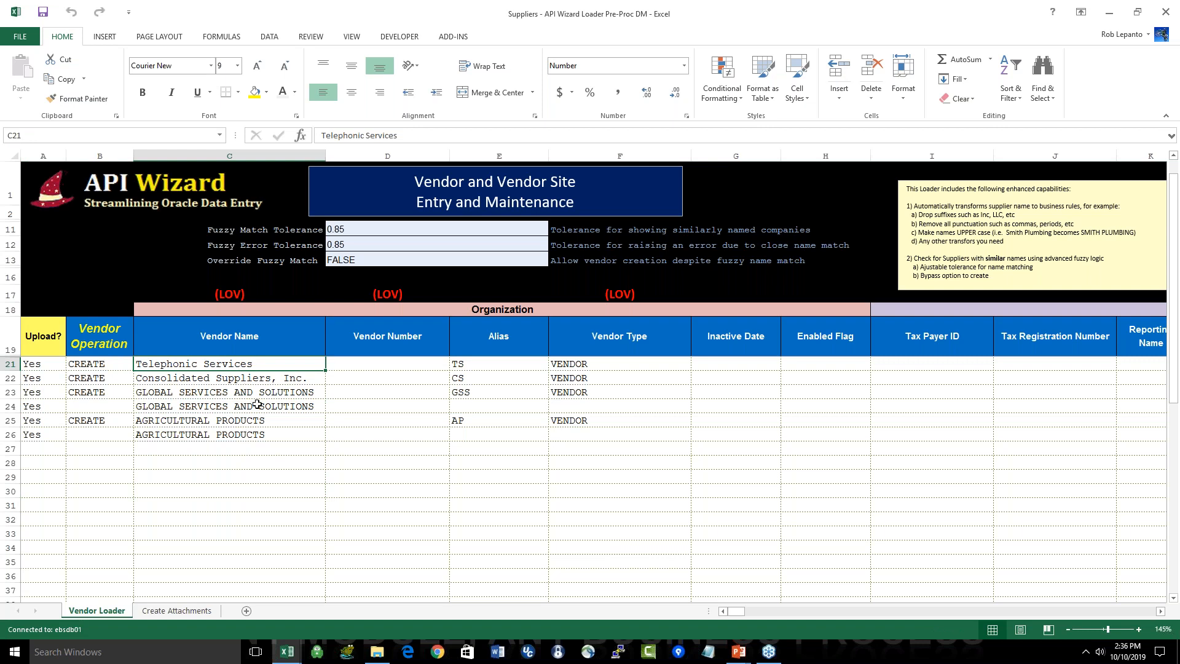
{"action": "left_click", "coordinate": [282, 380]}
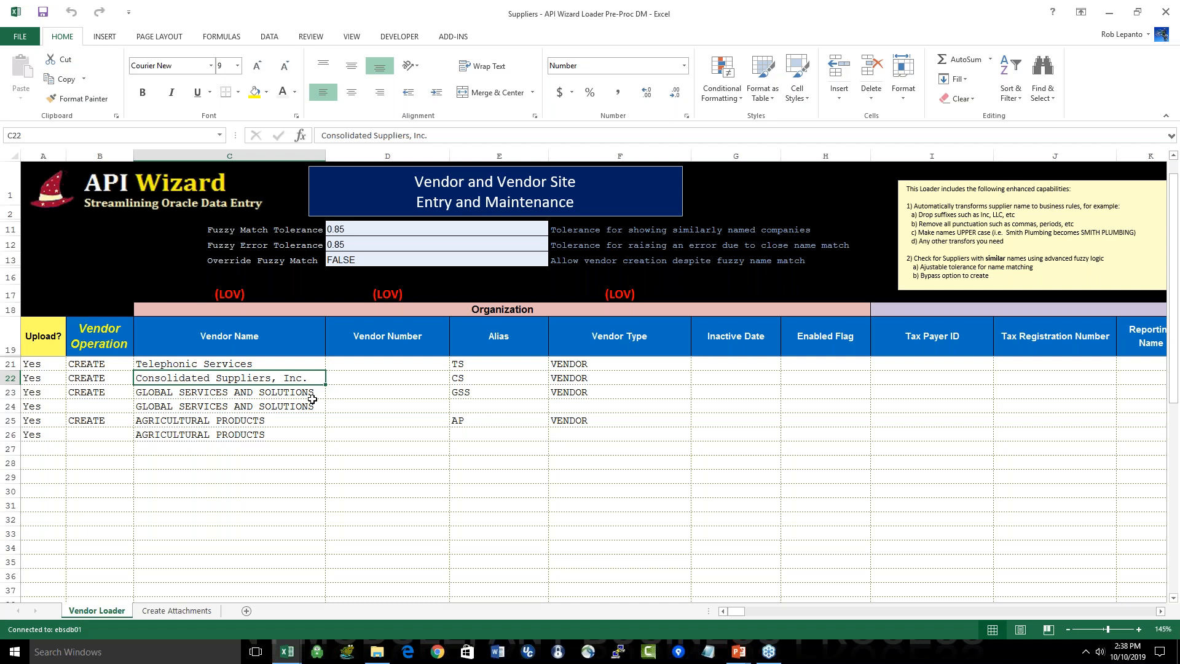
Step: Switch to the General 2 folder window and bring up the workbook "02 - Update Vendor Site Email - Copy"
{"action": "key", "text": "alt+Tab"}
{"action": "key", "text": "alt+Tab"}
{"action": "key", "text": "alt+Tab"}
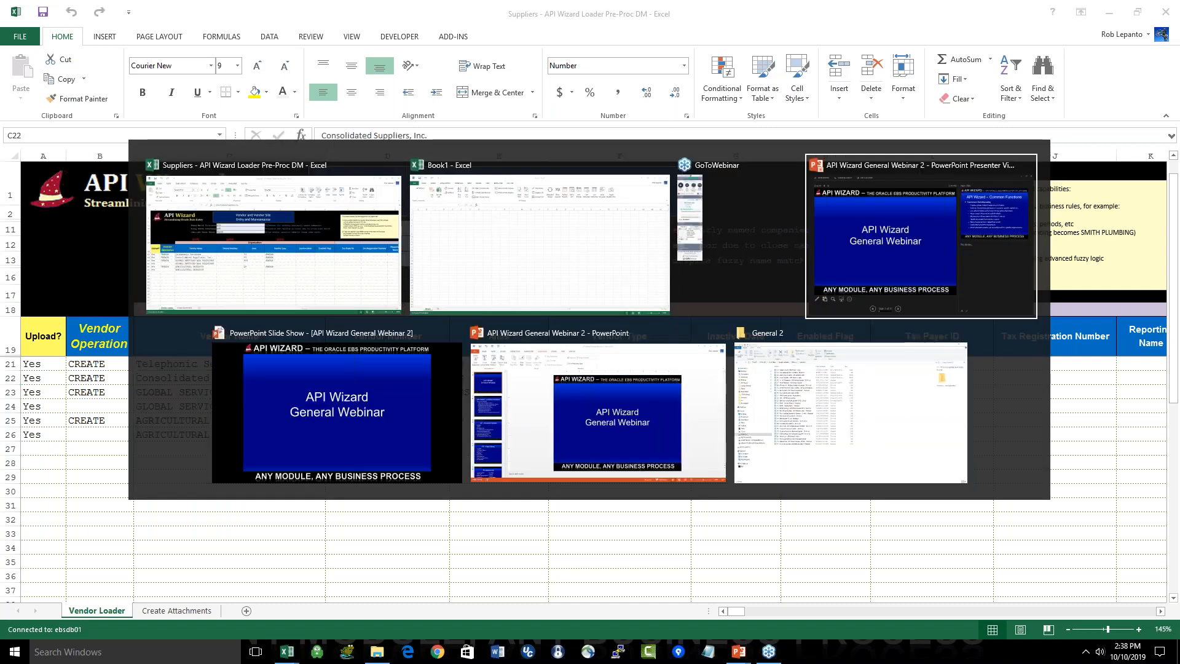
{"action": "key", "text": "alt+Tab"}
{"action": "key", "text": "alt+Tab"}
{"action": "key", "text": "alt+Tab"}
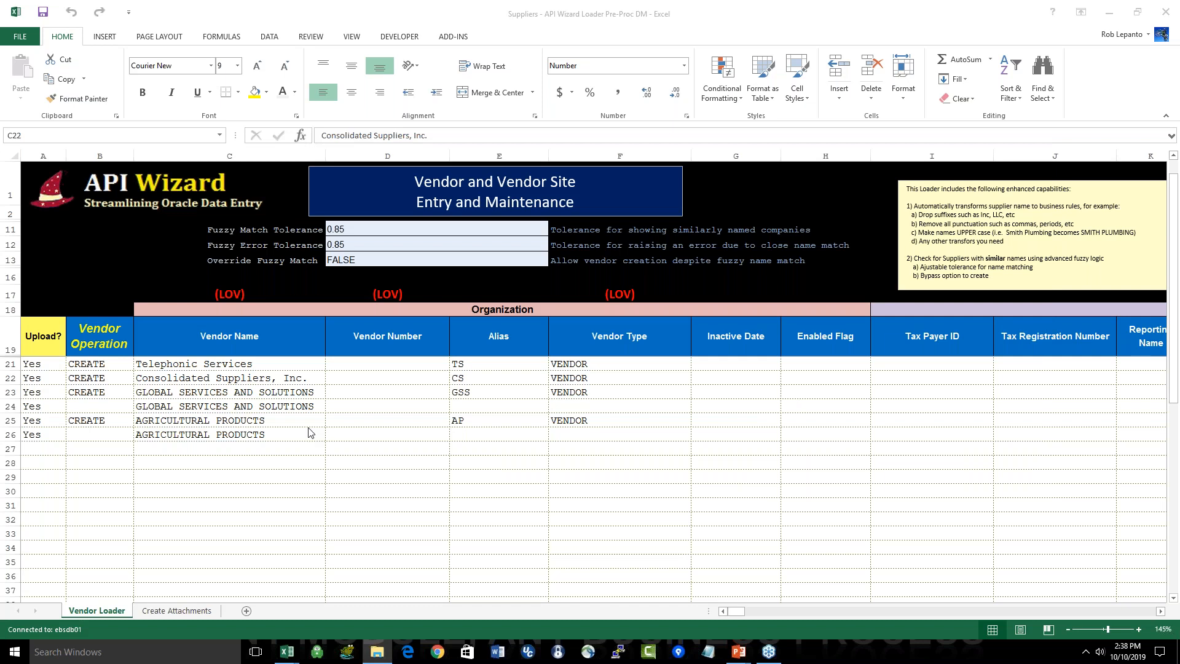
{"action": "key", "text": "alt+Tab"}
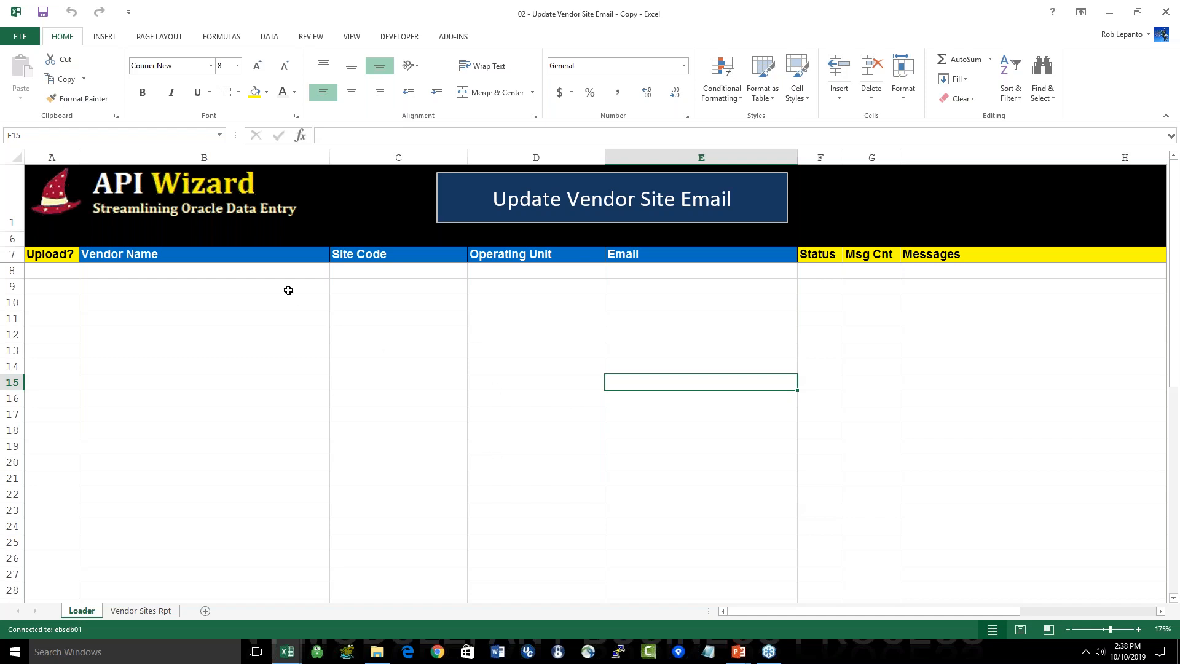
Step: Start the integrated report for the Update Vendor Site Email loader and open its filter parameters
{"action": "left_click", "coordinate": [293, 267]}
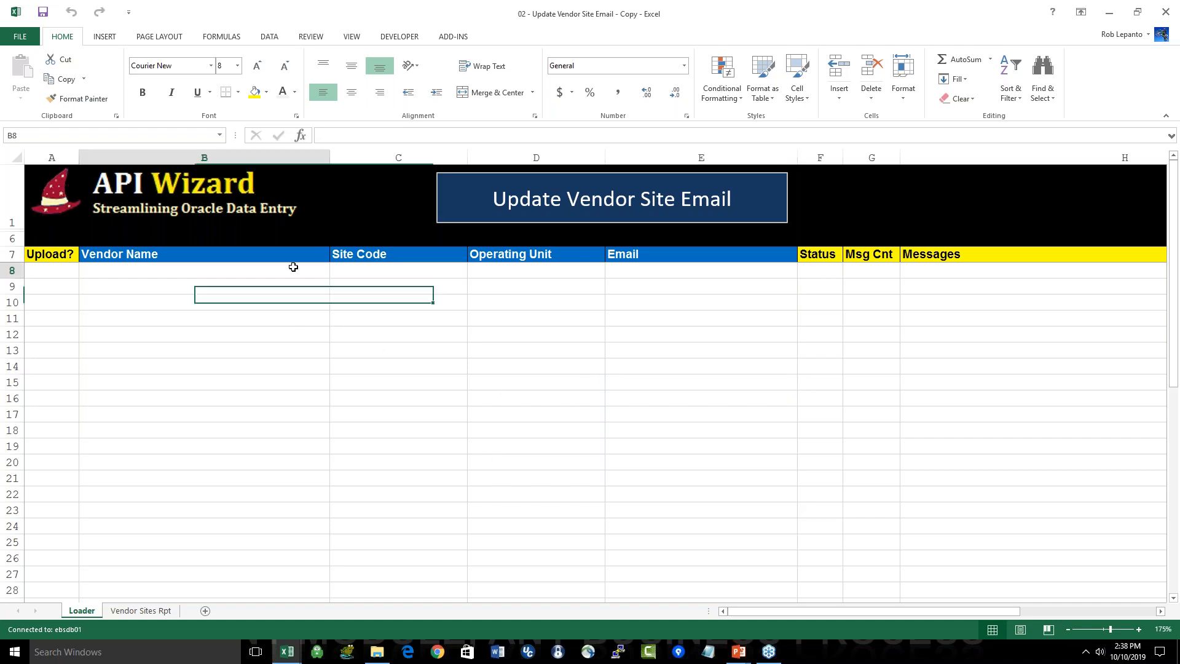
{"action": "left_click", "coordinate": [467, 37]}
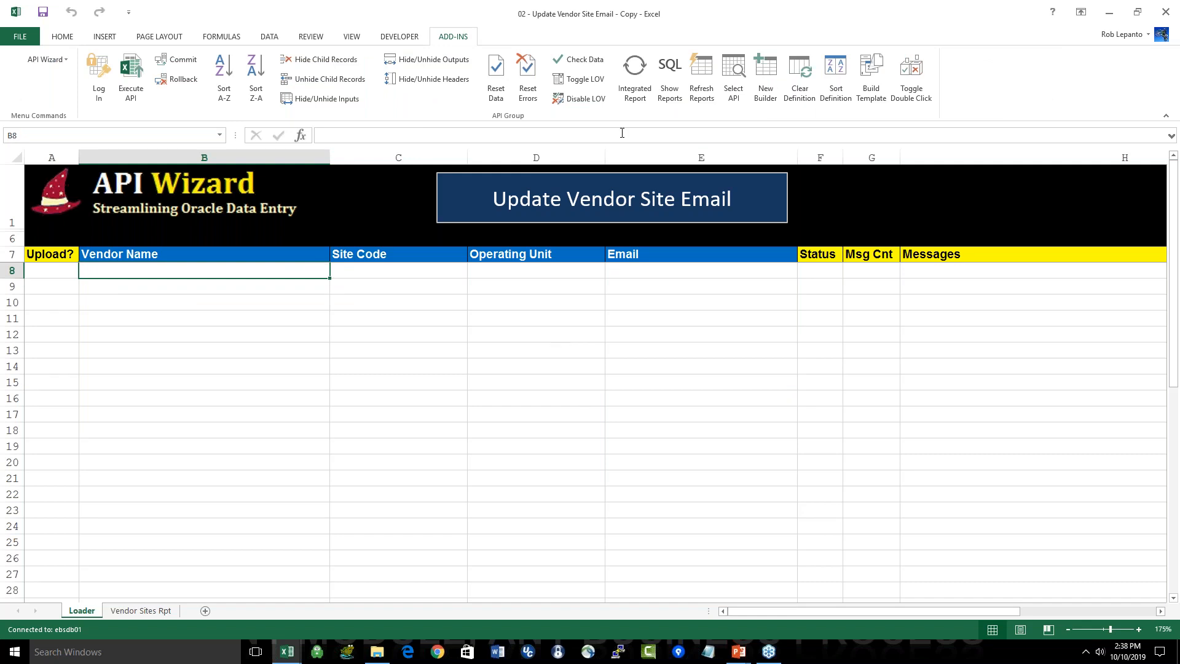
{"action": "left_click", "coordinate": [636, 78]}
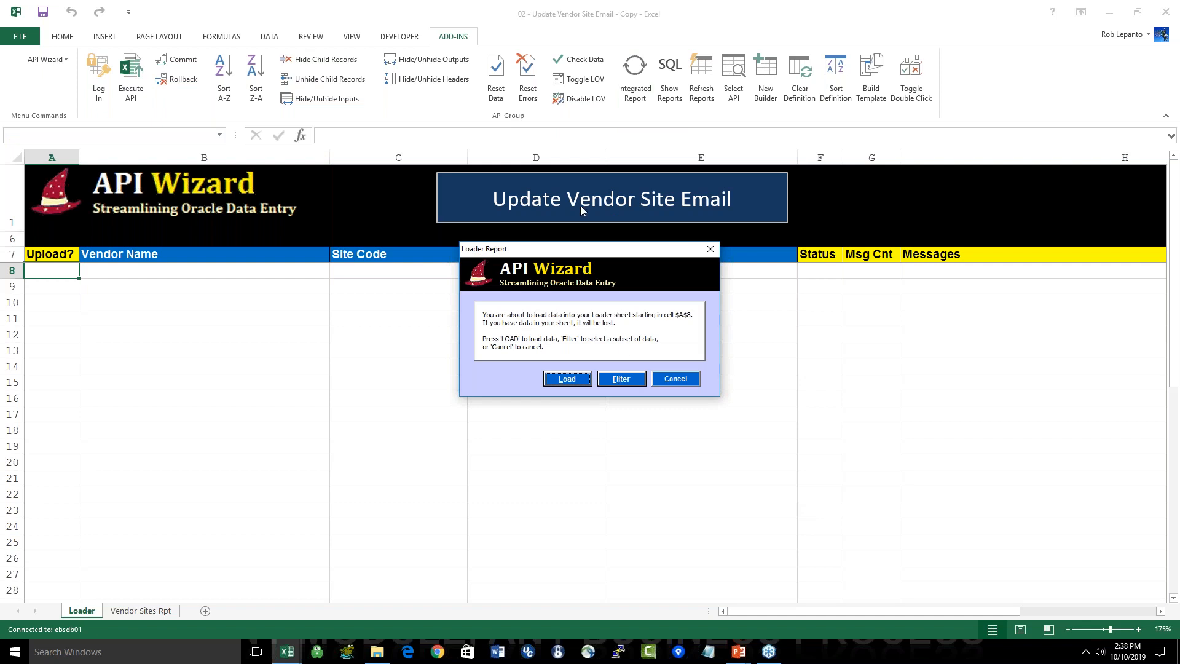
{"action": "left_click", "coordinate": [618, 376]}
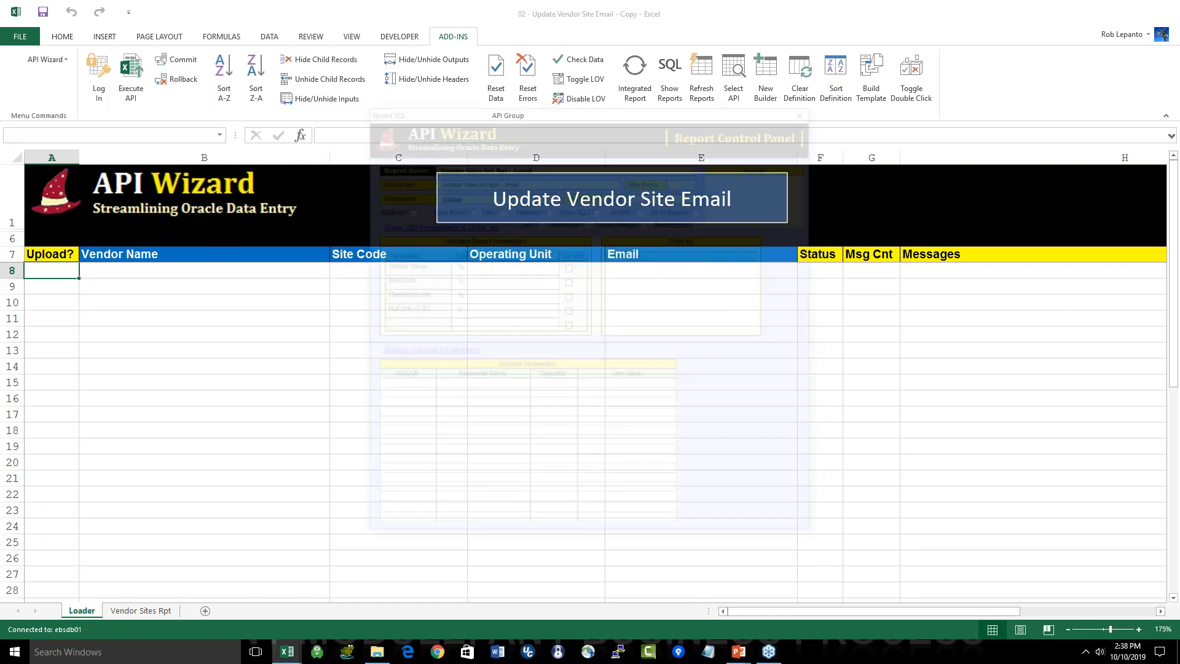
{"action": "left_click_drag", "start_coordinate": [527, 113], "coordinate": [559, 305]}
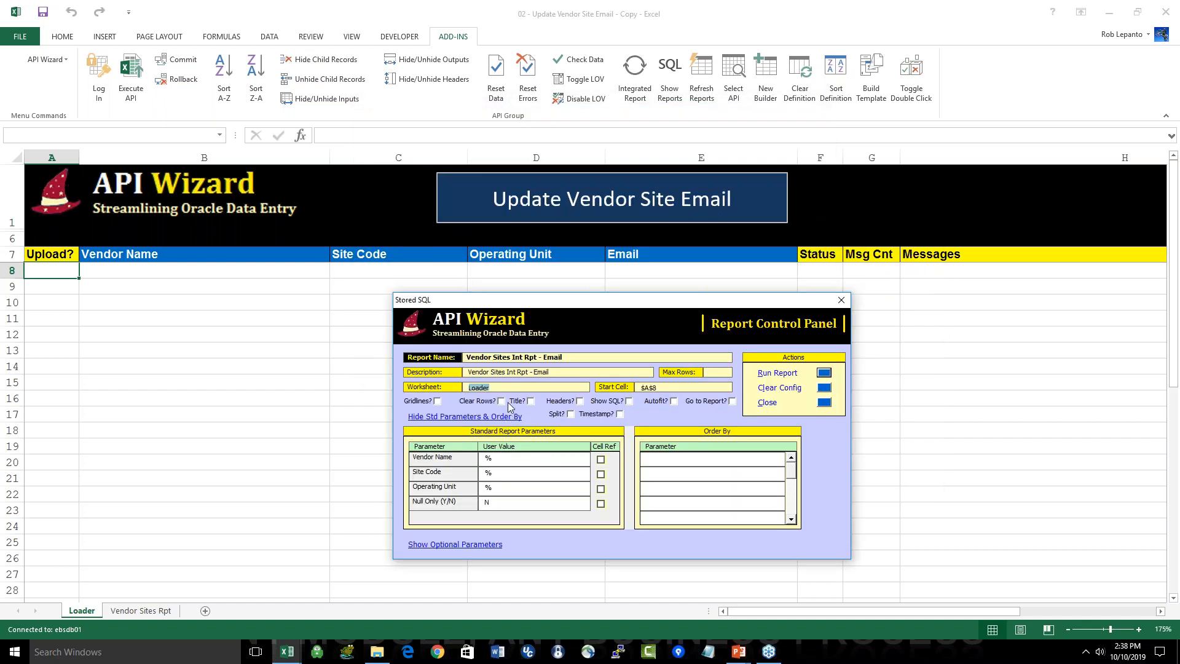
Step: Set Null Only to Y, run the Vendor Sites Int Rpt - Email report into the Loader sheet, and check the Email column
{"action": "left_click", "coordinate": [479, 458]}
{"action": "left_click", "coordinate": [486, 472]}
{"action": "left_click", "coordinate": [486, 488]}
{"action": "left_click", "coordinate": [497, 504]}
{"action": "left_click_drag", "start_coordinate": [510, 503], "coordinate": [460, 504]}
{"action": "type", "text": "Y"}
{"action": "left_click", "coordinate": [823, 372]}
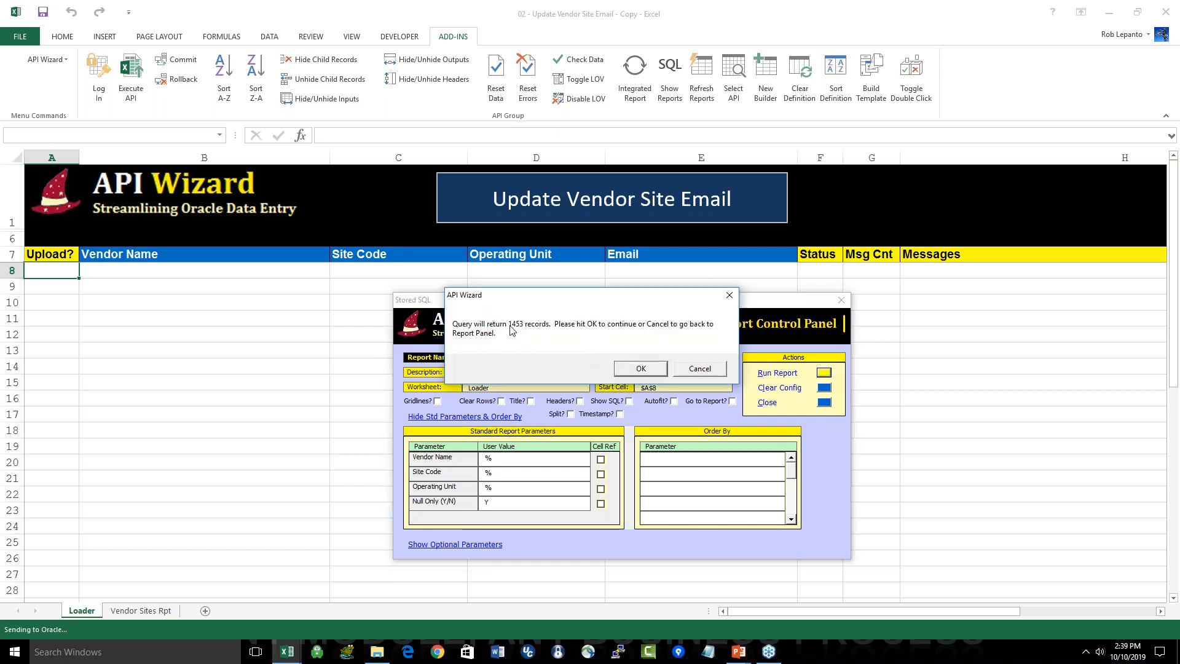
{"action": "left_click", "coordinate": [641, 368]}
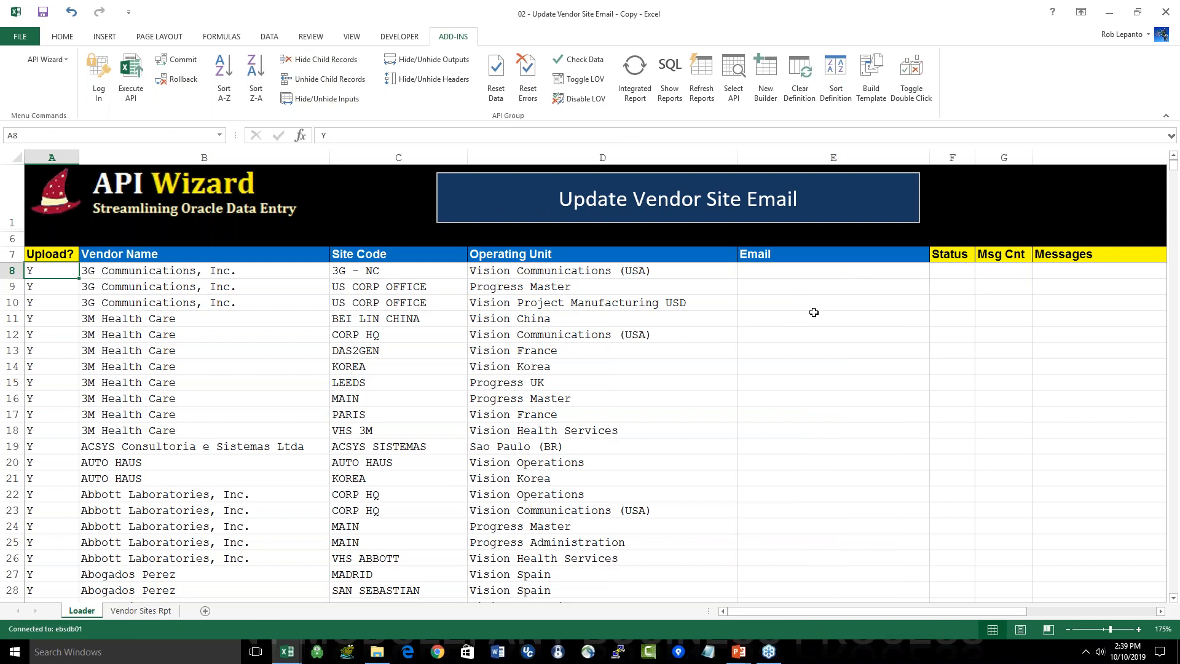
{"action": "left_click_drag", "start_coordinate": [826, 277], "coordinate": [801, 503]}
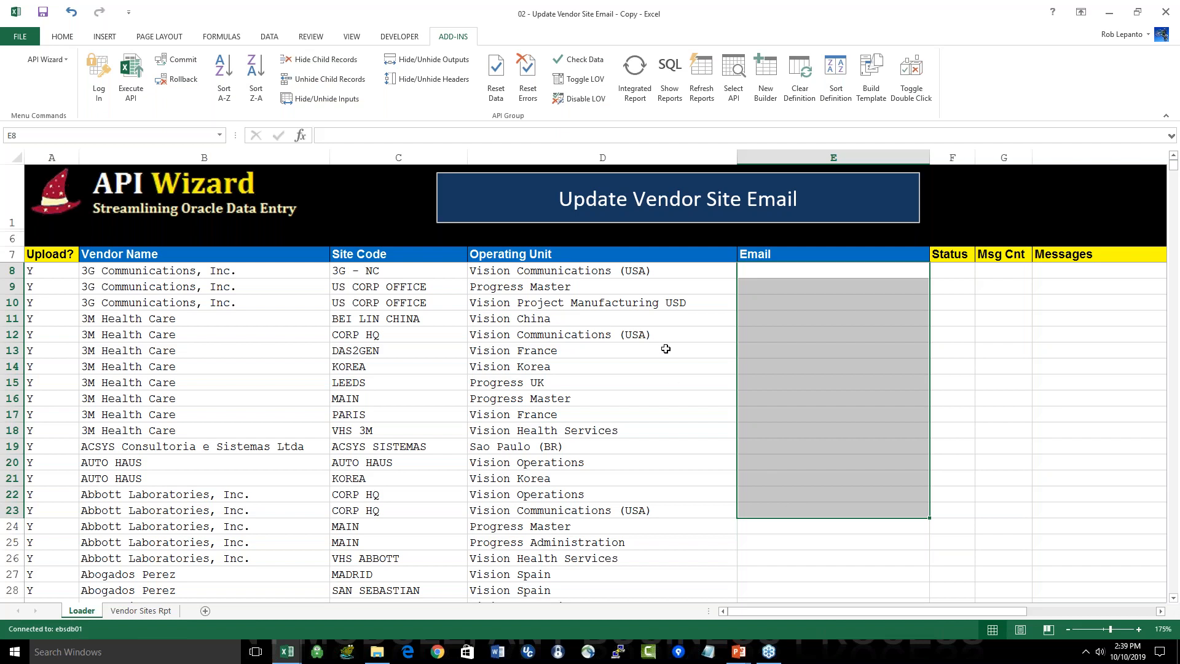
Step: Rerun the integrated report with Null Only at N, replacing the existing rows on the Loader sheet
{"action": "left_click", "coordinate": [630, 100]}
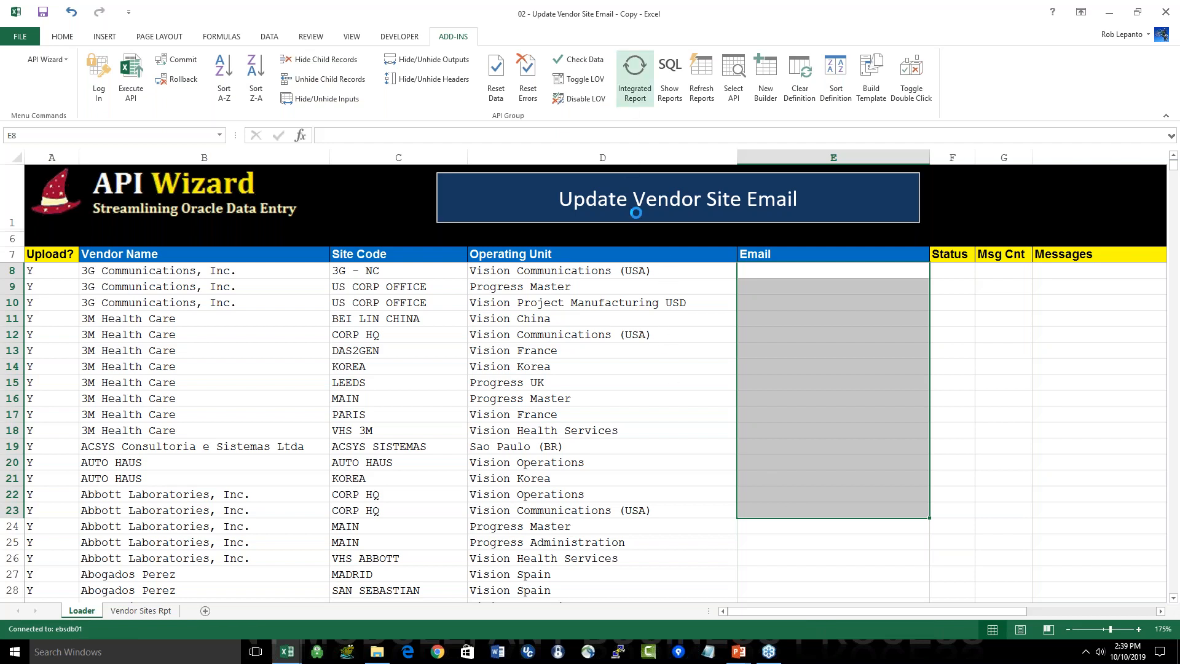
{"action": "left_click", "coordinate": [622, 381]}
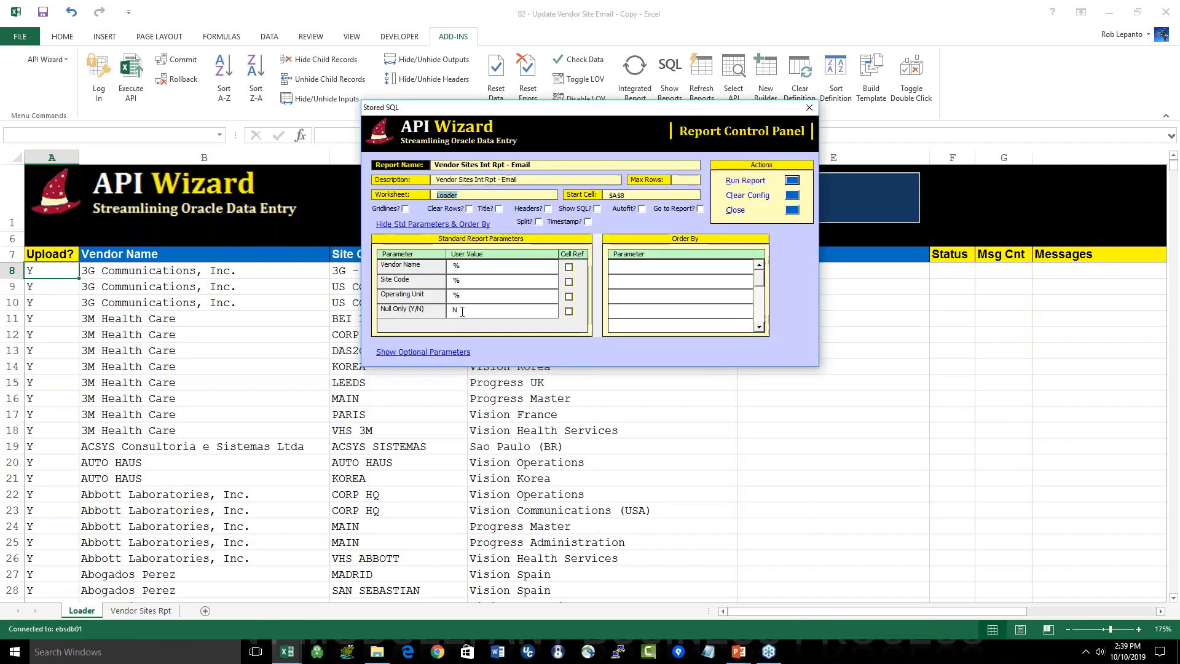
{"action": "left_click", "coordinate": [792, 180]}
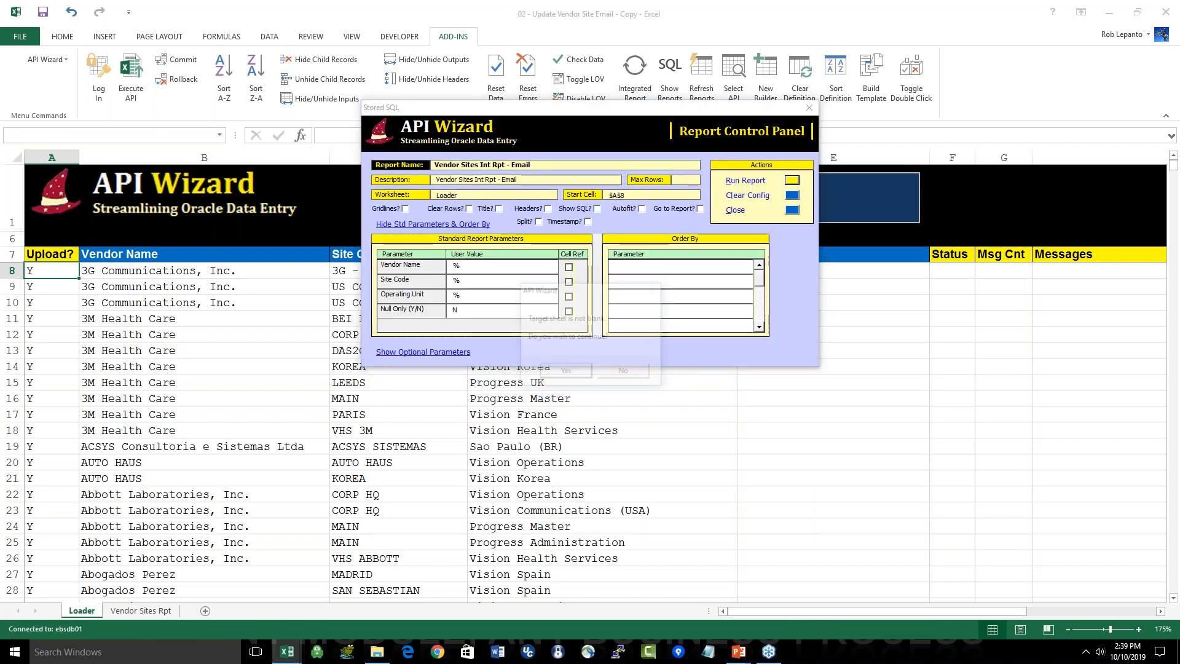
{"action": "left_click", "coordinate": [566, 373]}
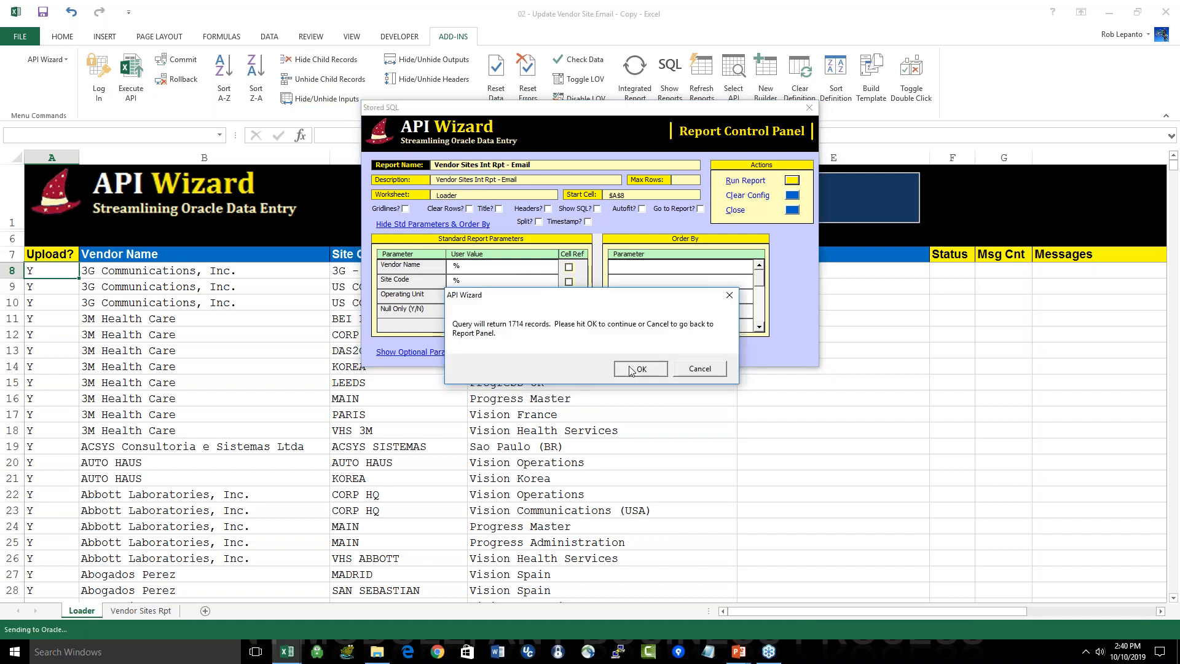
{"action": "left_click", "coordinate": [639, 369]}
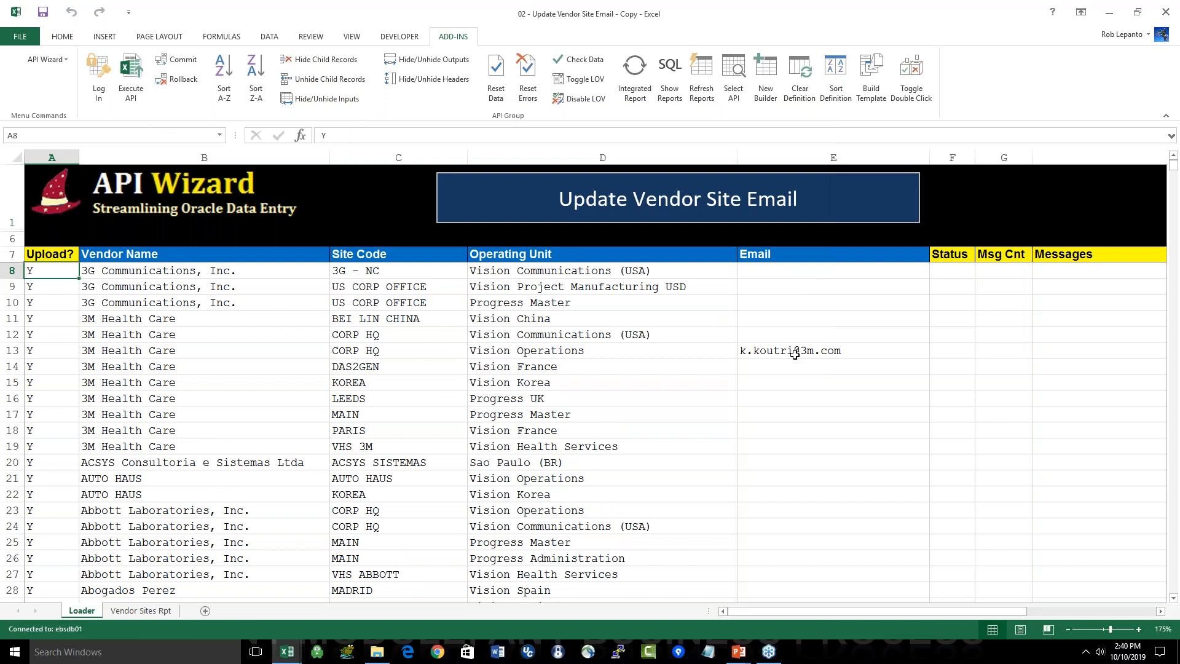
Step: Look through the Email column of the loaded vendor sites for rows that hold an address
{"action": "left_click", "coordinate": [887, 350]}
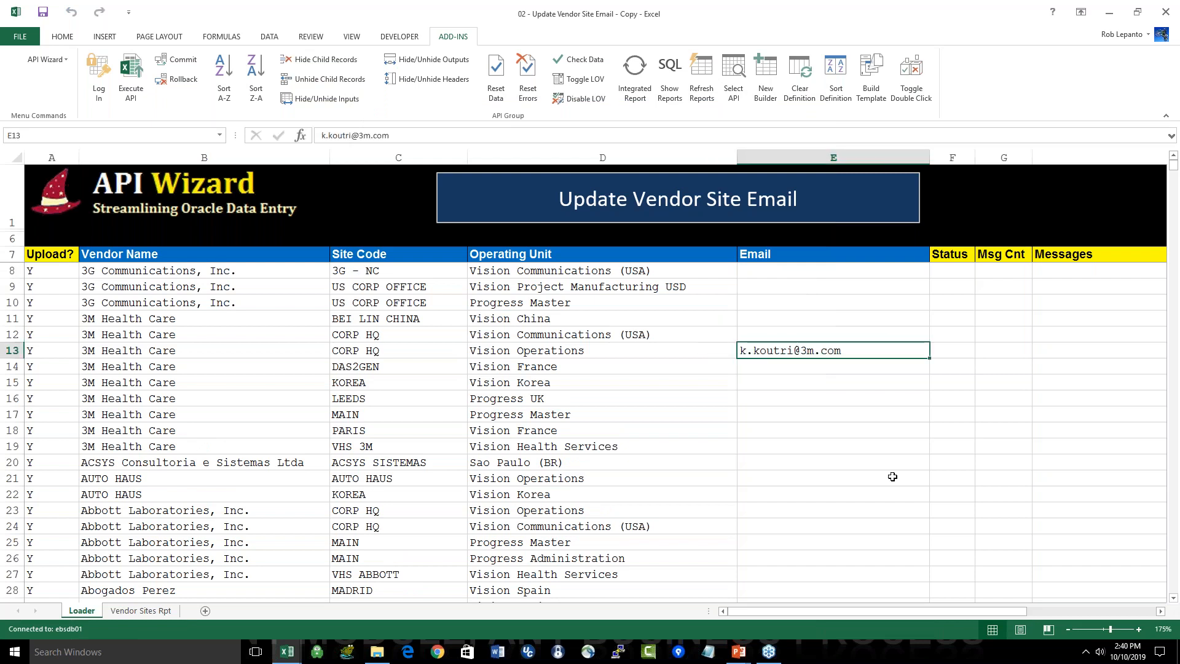
{"action": "scroll", "coordinate": [875, 476], "scroll_direction": "down", "scroll_amount": 9}
{"action": "scroll", "coordinate": [864, 477], "scroll_direction": "up", "scroll_amount": 3}
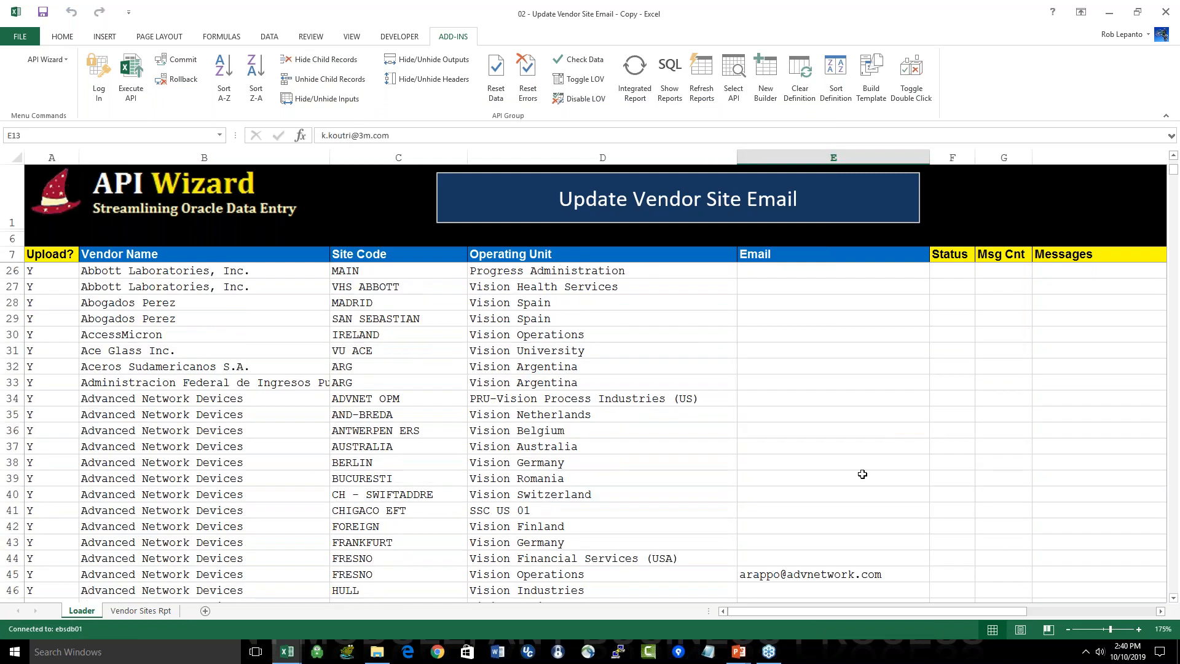
{"action": "left_click", "coordinate": [810, 571]}
{"action": "scroll", "coordinate": [808, 555], "scroll_direction": "down", "scroll_amount": 4}
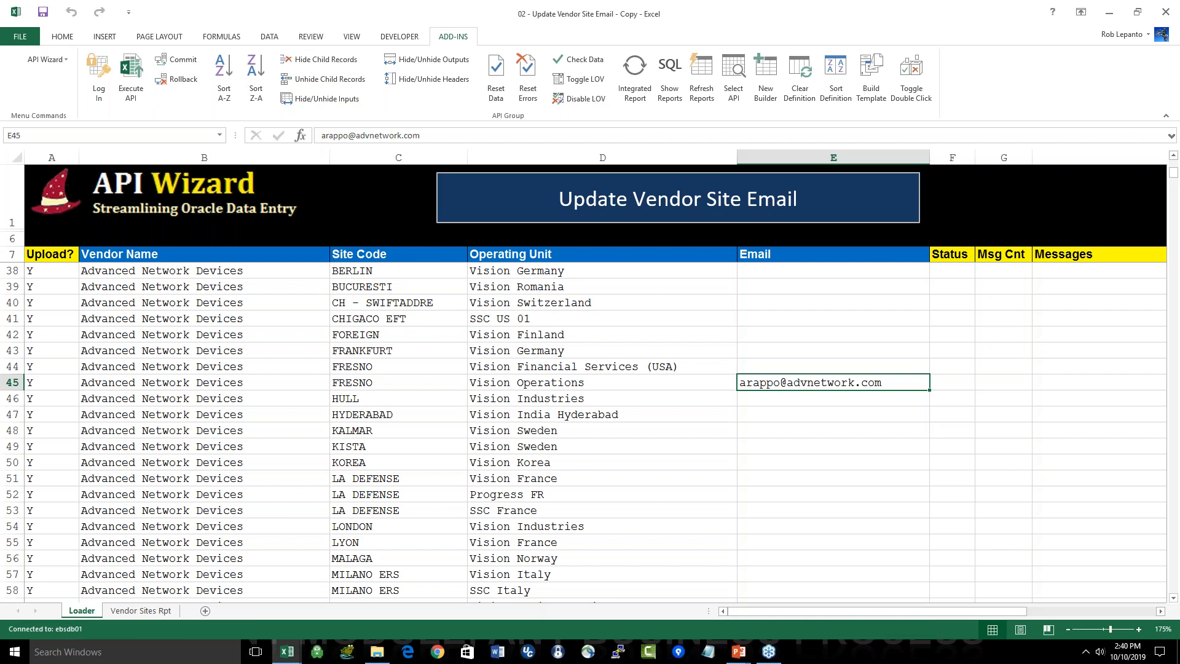
Step: Switch to the API Wizard General Webinar slide show and advance to the FA – Fixed Assets slide
{"action": "key", "text": "alt+Tab"}
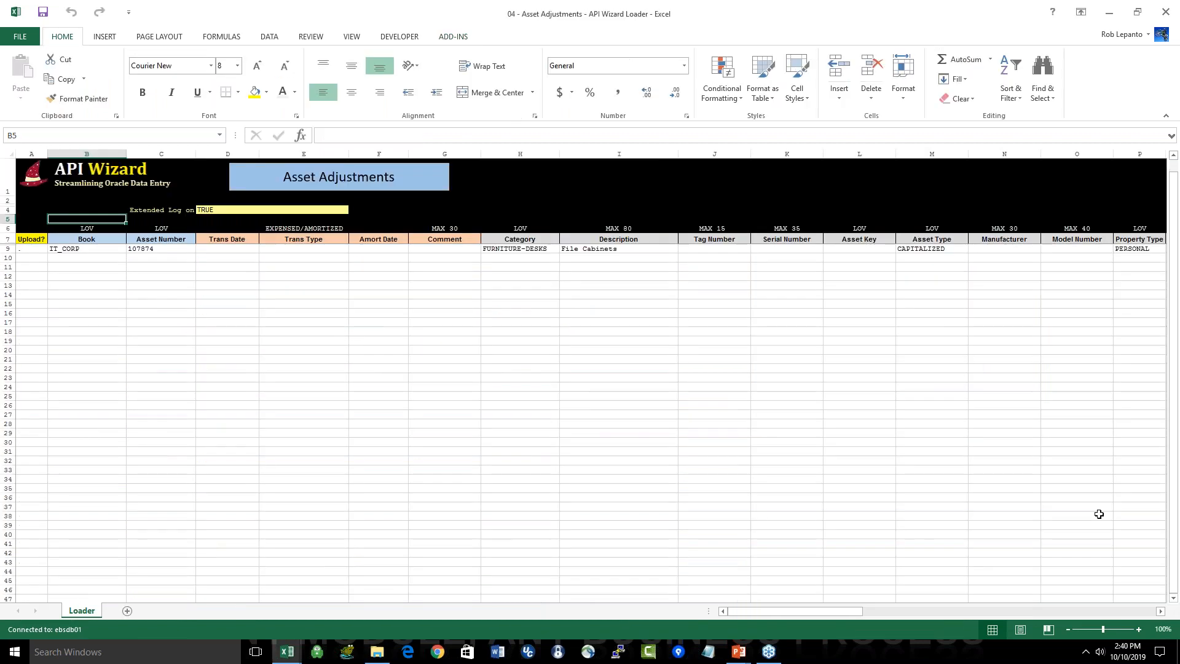
{"action": "key", "text": "alt+Tab"}
{"action": "key", "text": "alt+Tab"}
{"action": "key", "text": "alt+Tab"}
{"action": "key", "text": "alt+Tab"}
{"action": "key", "text": "alt+Tab"}
{"action": "key", "text": "alt+Tab"}
{"action": "key", "text": "alt+Tab"}
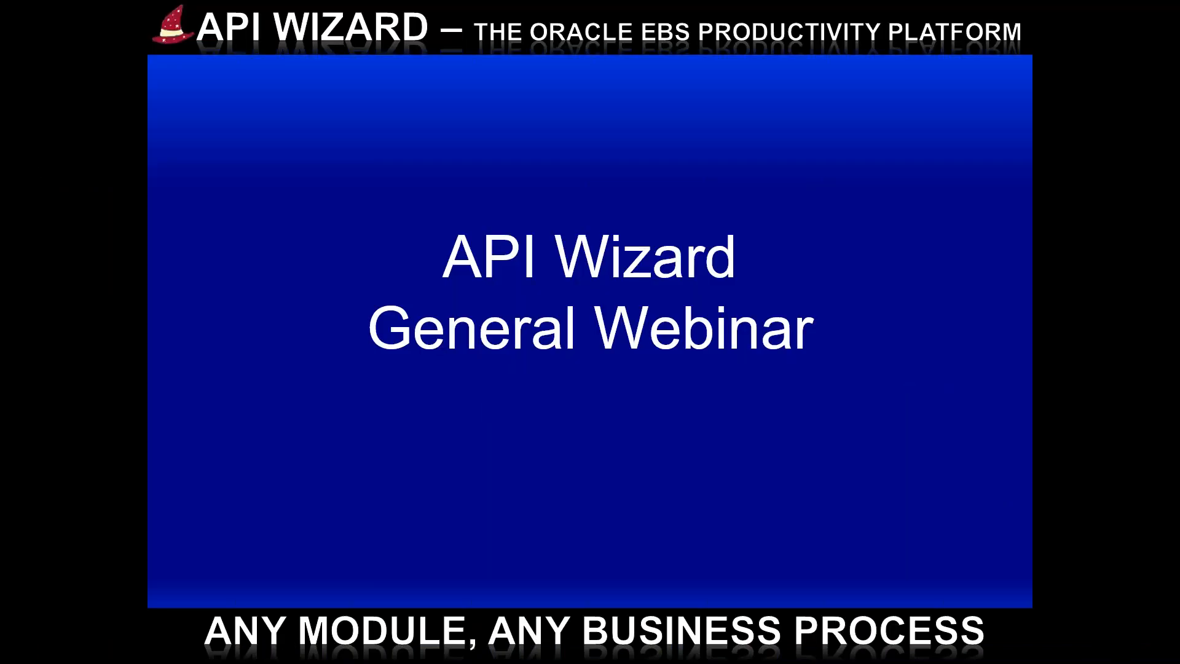
{"action": "key", "text": "Right"}
{"action": "key", "text": "Right"}
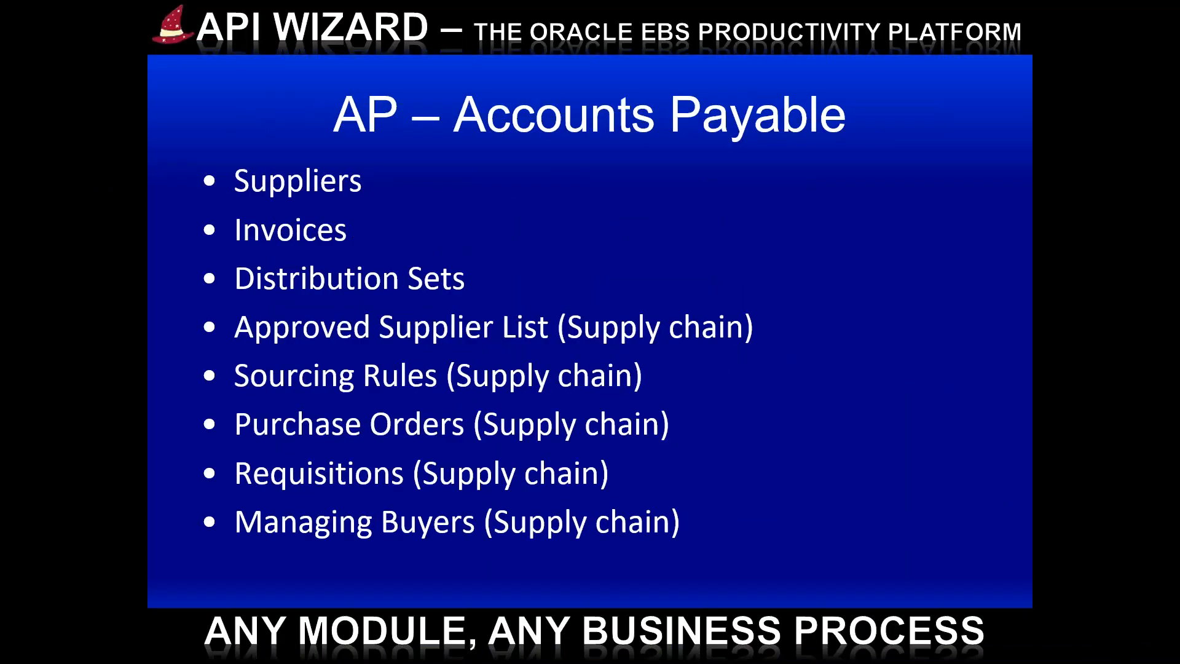
{"action": "key", "text": "Right"}
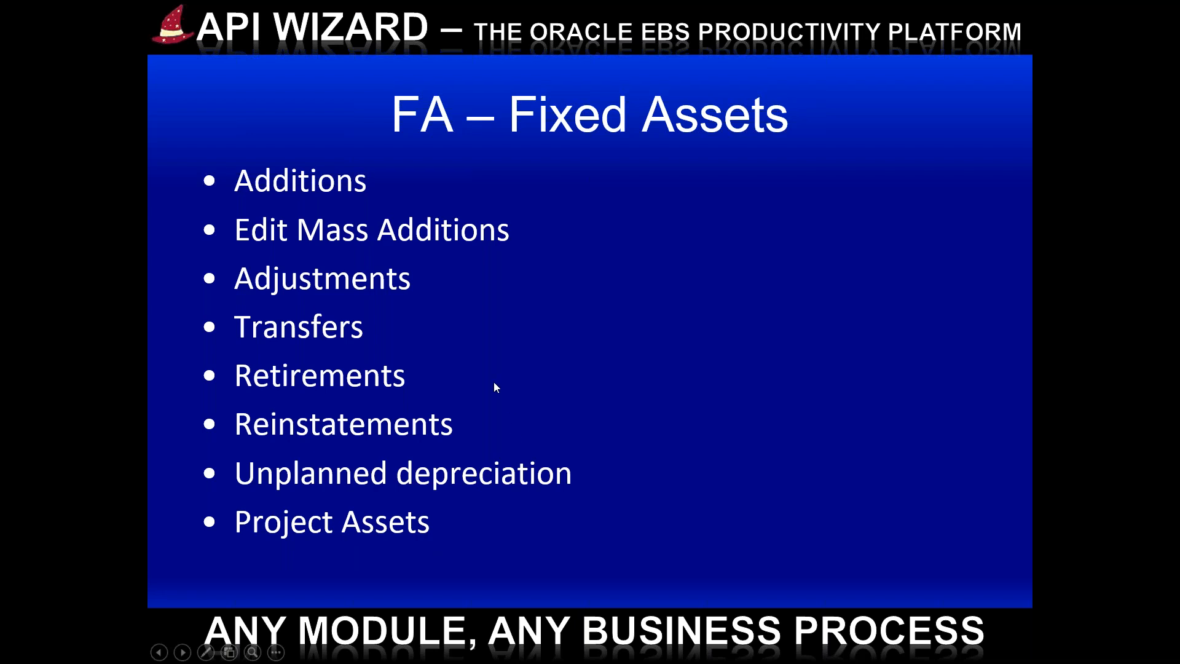
Step: Switch to the Asset Adjustments loader workbook in Excel and delete the existing asset row 9
{"action": "key", "text": "alt+Tab"}
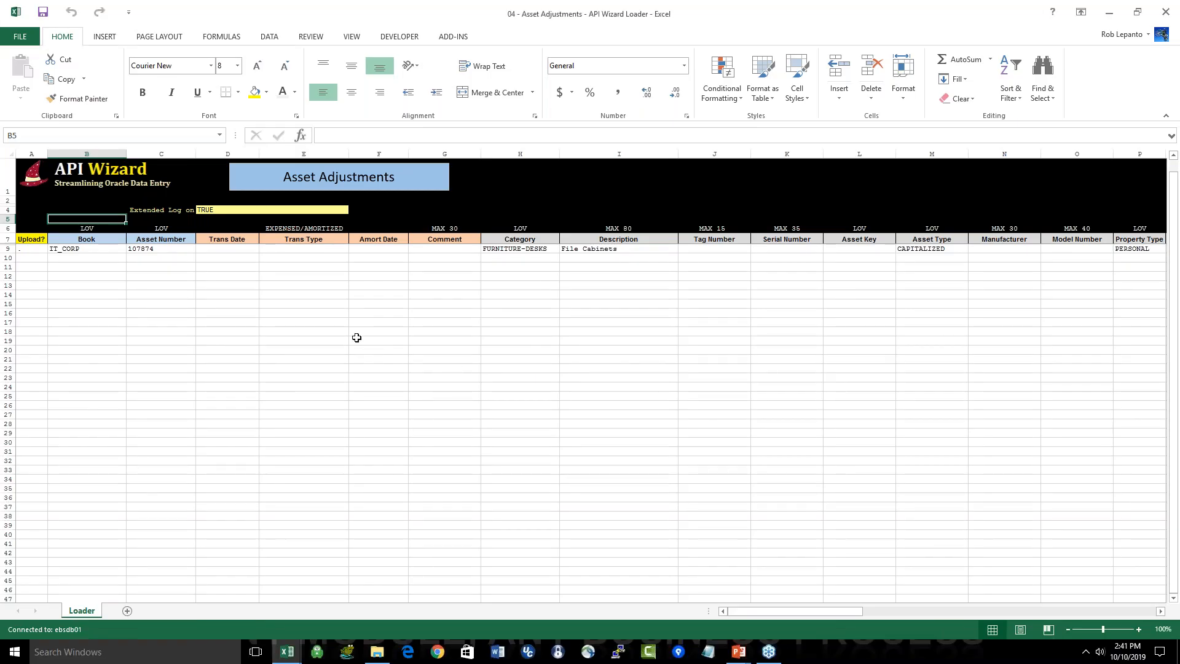
{"action": "right_click", "coordinate": [9, 248]}
{"action": "left_click", "coordinate": [39, 343]}
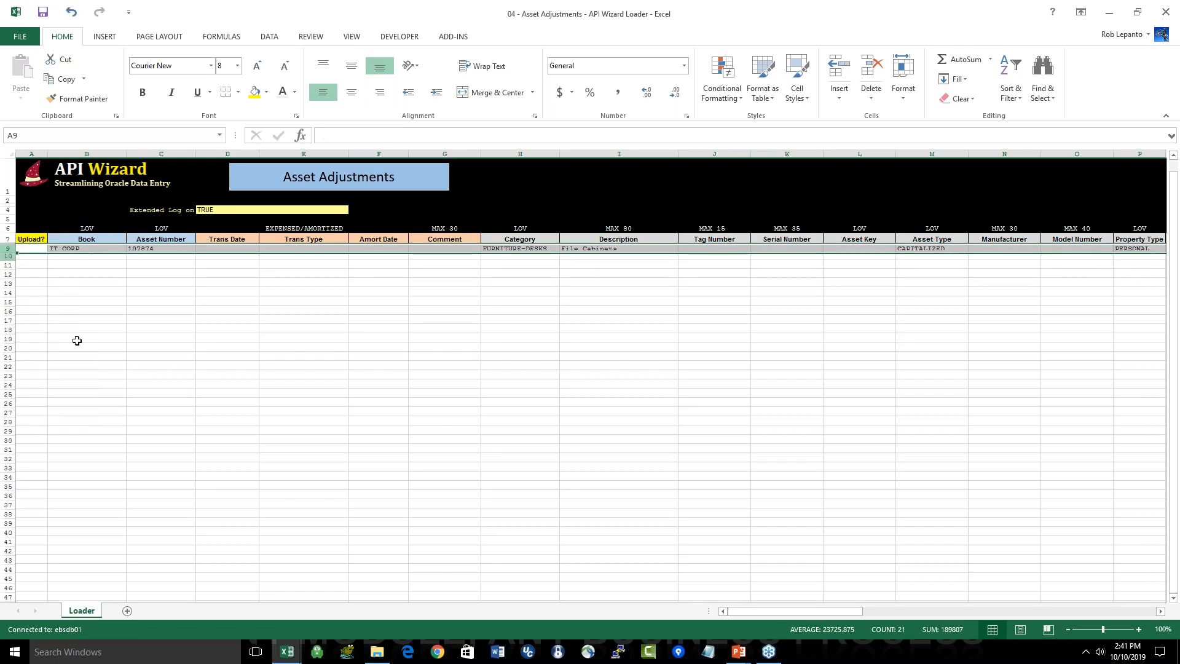
{"action": "left_click", "coordinate": [87, 249]}
Step: Run the Assets Adjustment Extraction integrated report into the Loader sheet with Asset Number % and Book IT_CORP
{"action": "left_click", "coordinate": [454, 37]}
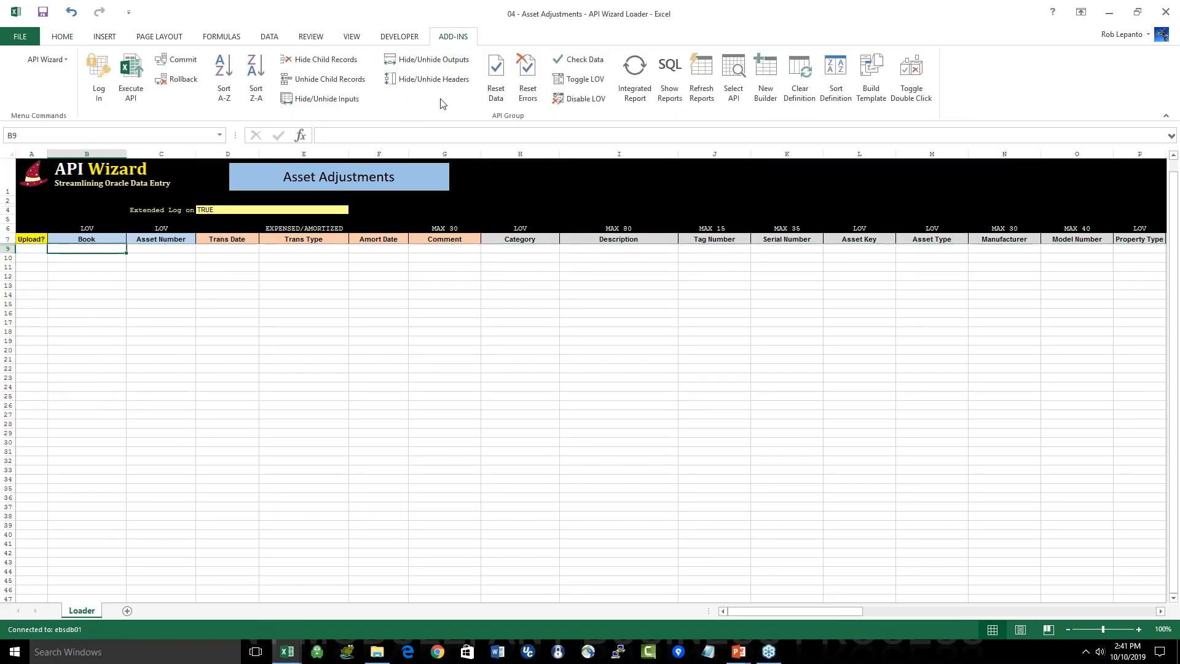
{"action": "left_click", "coordinate": [636, 93]}
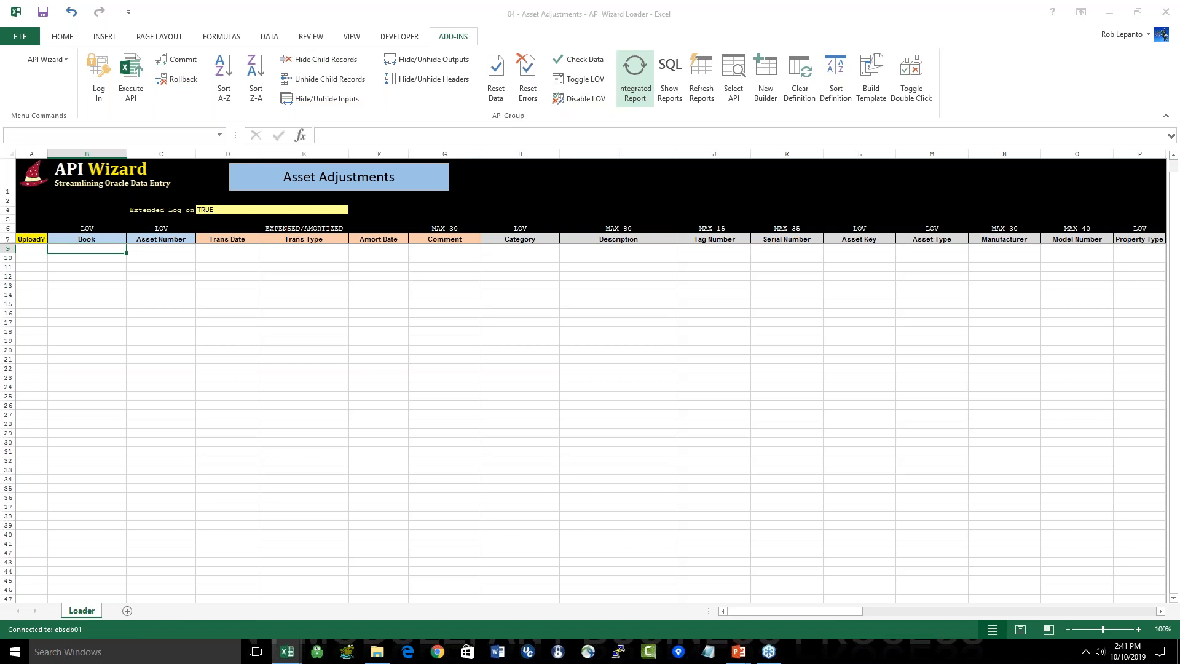
{"action": "left_click", "coordinate": [576, 374]}
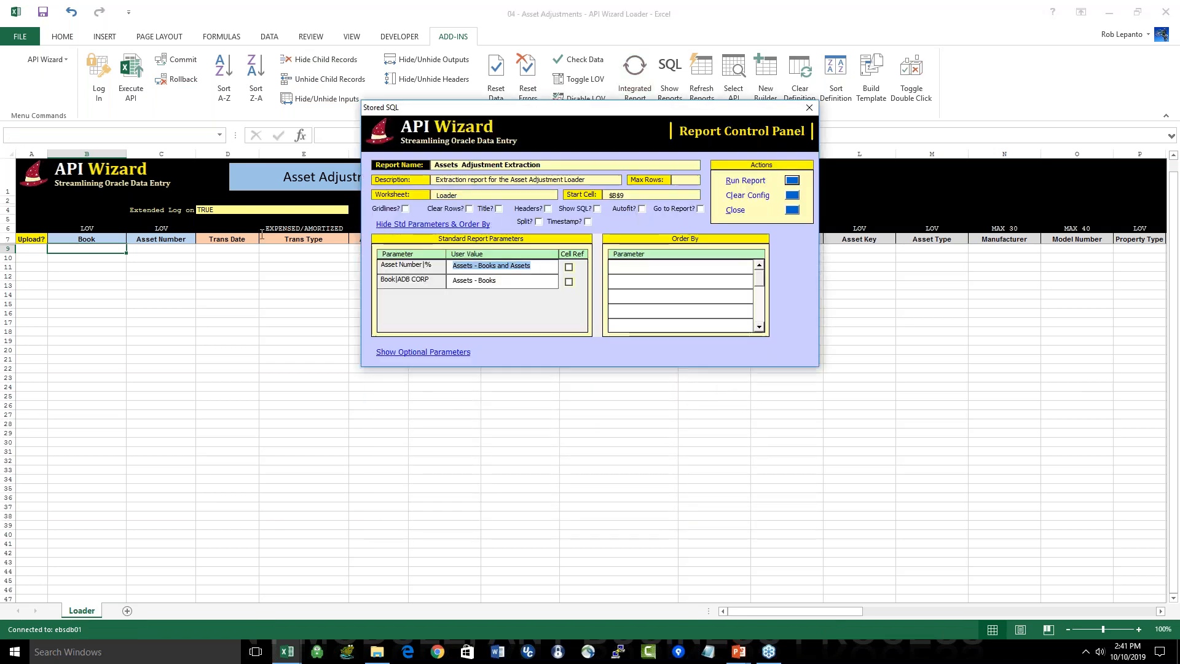
{"action": "type", "text": "%"}
{"action": "key", "text": "Tab"}
{"action": "type", "text": "IT_CP"}
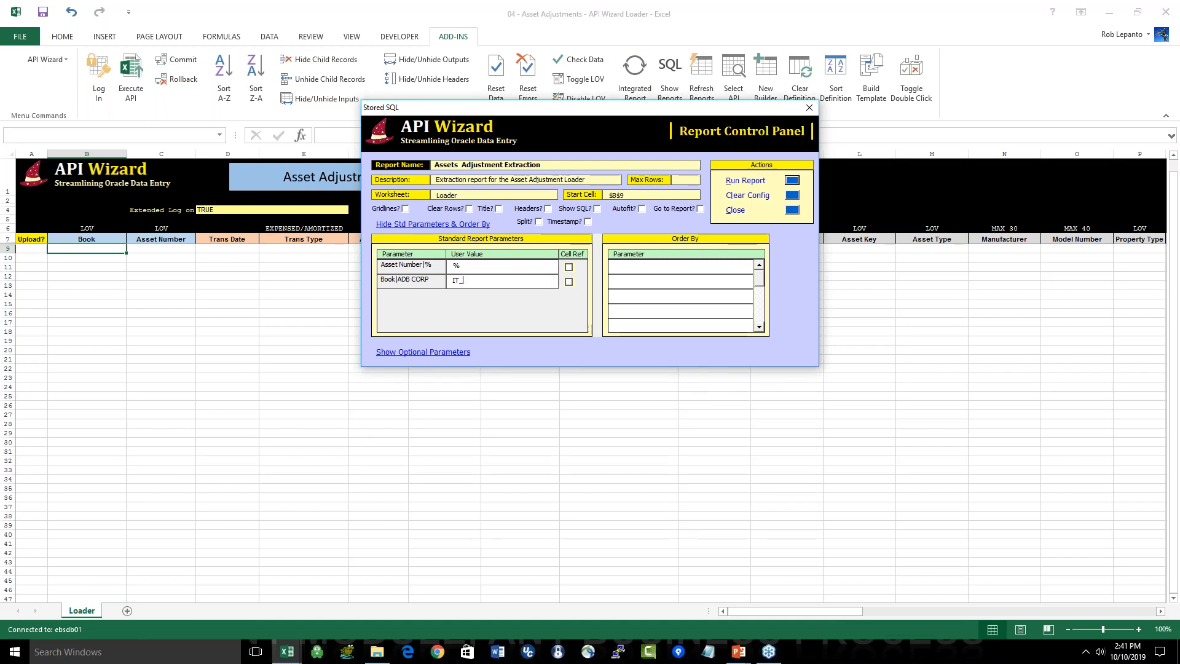
{"action": "key", "text": "BackSpace"}
{"action": "key", "text": "BackSpace"}
{"action": "type", "text": "CORP"}
{"action": "key", "text": "alt+r"}
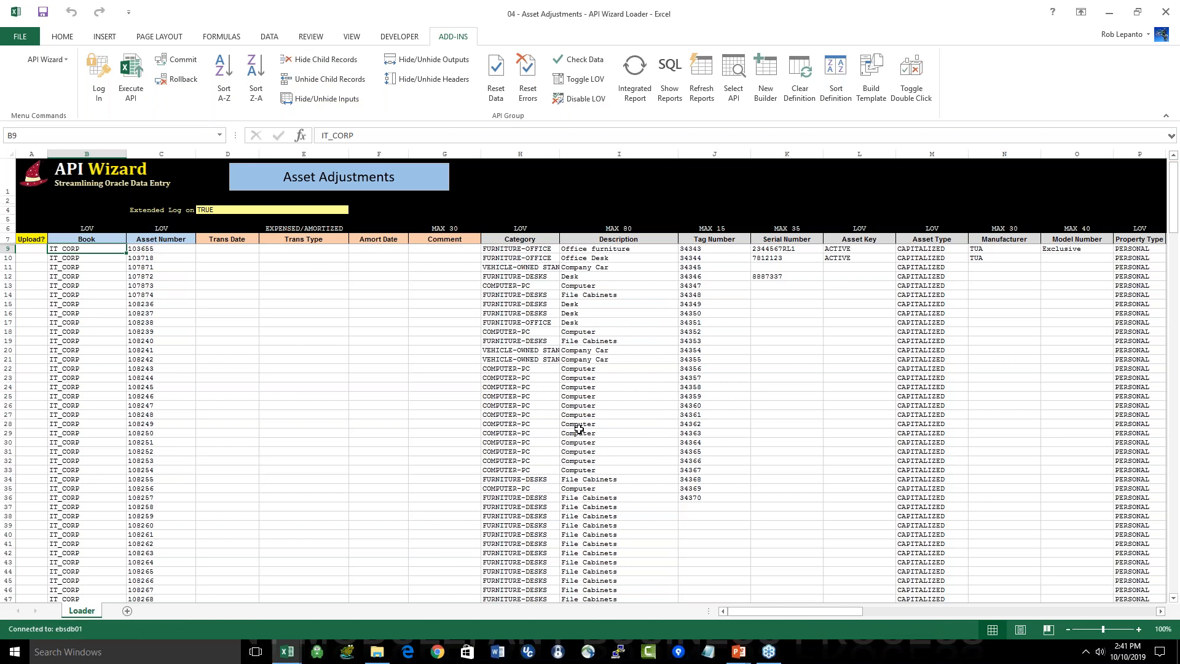
Step: Examine the downloaded asset details in the Book, Asset Number, Description, Tag Number and Asset Key columns
{"action": "scroll", "coordinate": [579, 429], "scroll_direction": "up", "scroll_amount": 1, "text": "ctrl"}
{"action": "scroll", "coordinate": [153, 291], "scroll_direction": "up", "scroll_amount": 2, "text": "ctrl"}
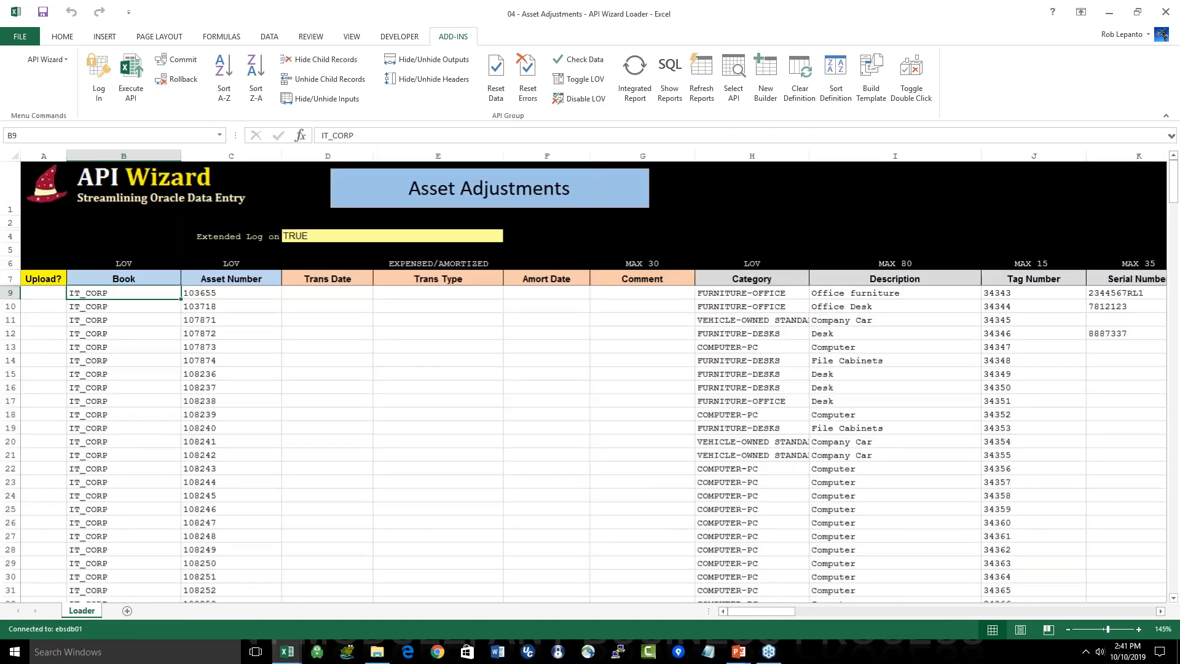
{"action": "left_click_drag", "start_coordinate": [153, 291], "coordinate": [193, 518]}
{"action": "left_click_drag", "start_coordinate": [202, 293], "coordinate": [235, 495]}
{"action": "scroll", "coordinate": [304, 305], "scroll_direction": "right", "scroll_amount": 3}
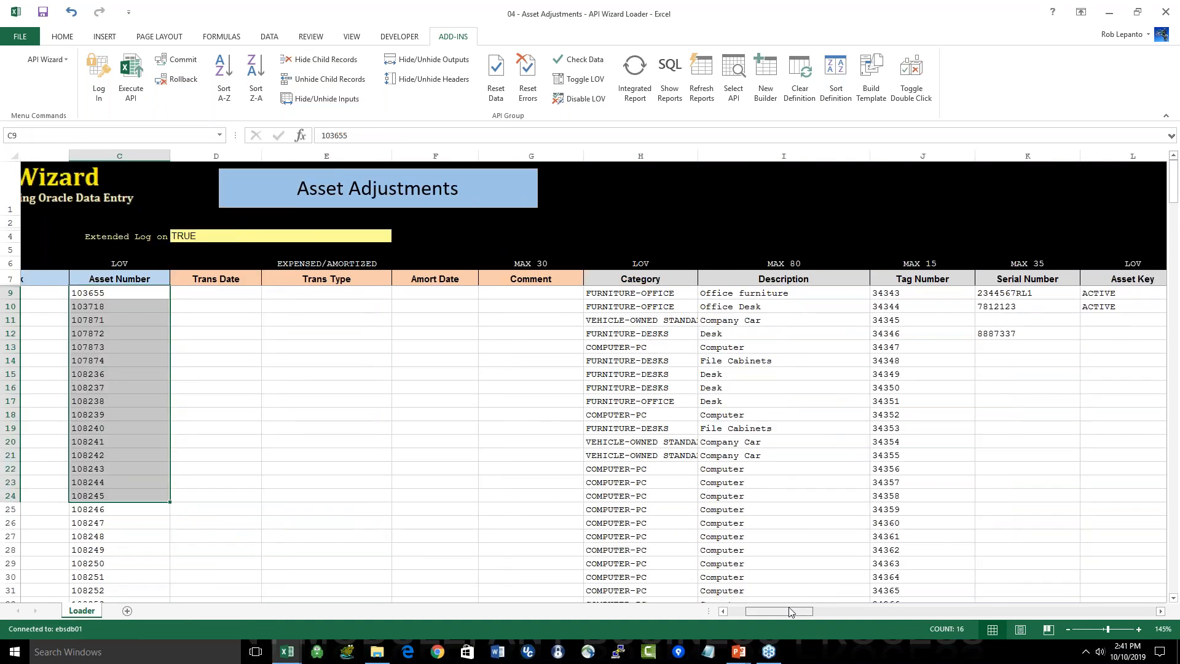
{"action": "left_click", "coordinate": [438, 291]}
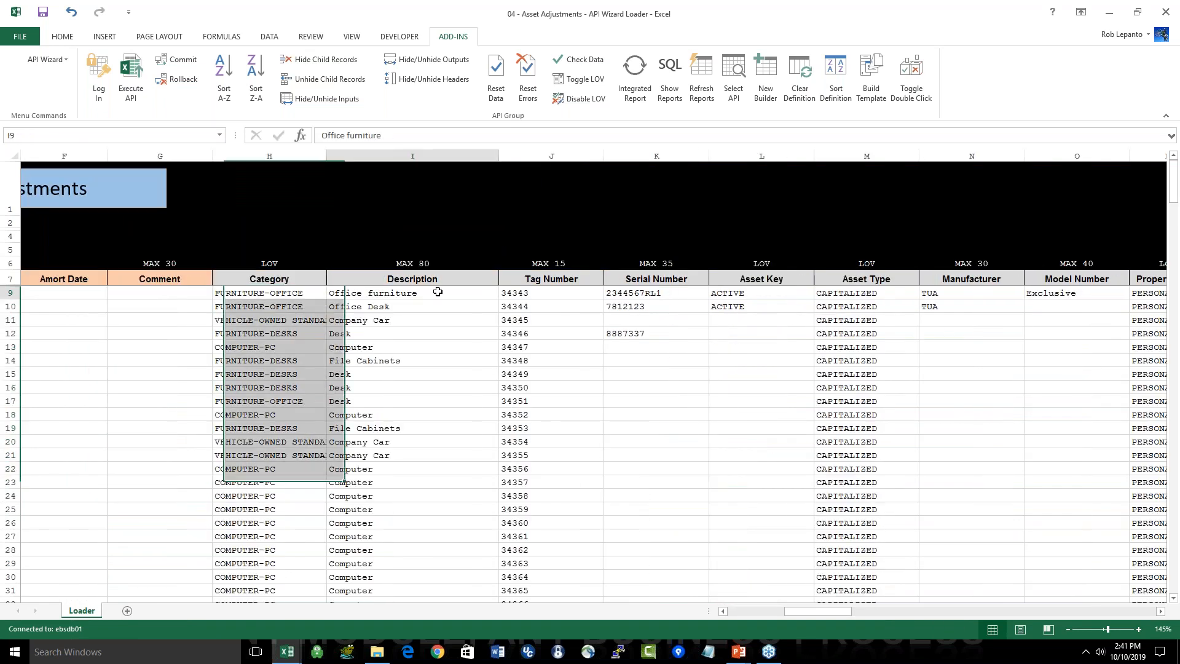
{"action": "left_click_drag", "start_coordinate": [438, 291], "coordinate": [424, 522]}
{"action": "left_click_drag", "start_coordinate": [656, 292], "coordinate": [657, 373]}
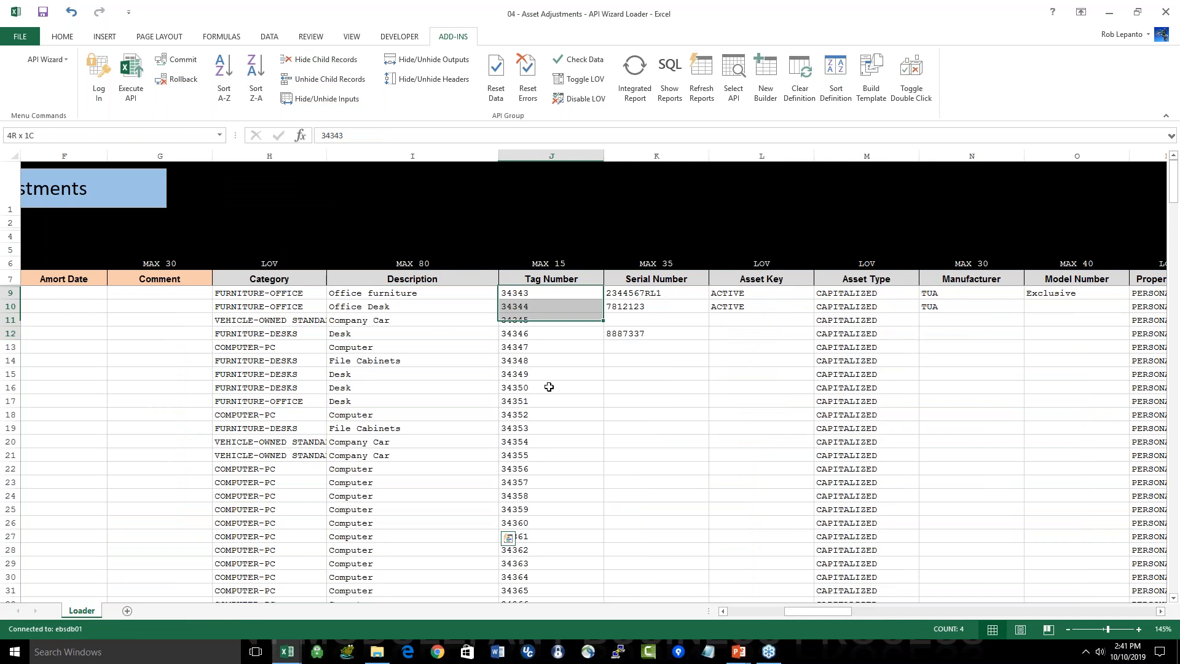
{"action": "left_click_drag", "start_coordinate": [785, 289], "coordinate": [782, 305]}
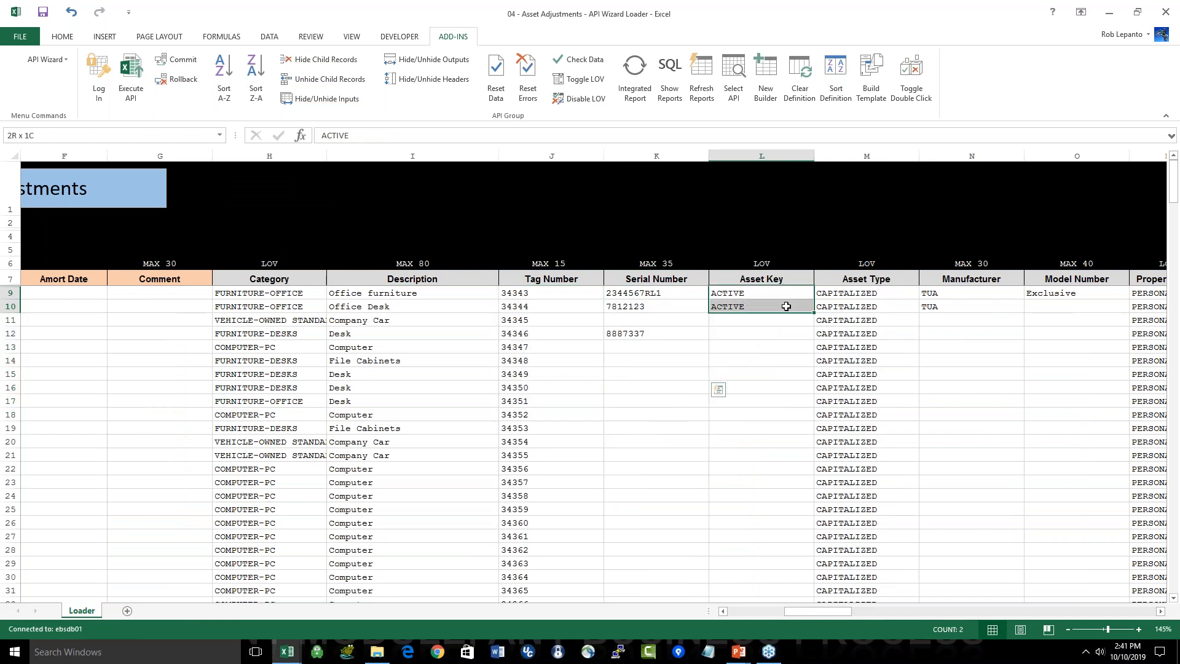
Step: Review the remaining asset columns, including Cost, New Cost, the depreciation settings and the message columns
{"action": "left_click_drag", "start_coordinate": [833, 610], "coordinate": [914, 610]}
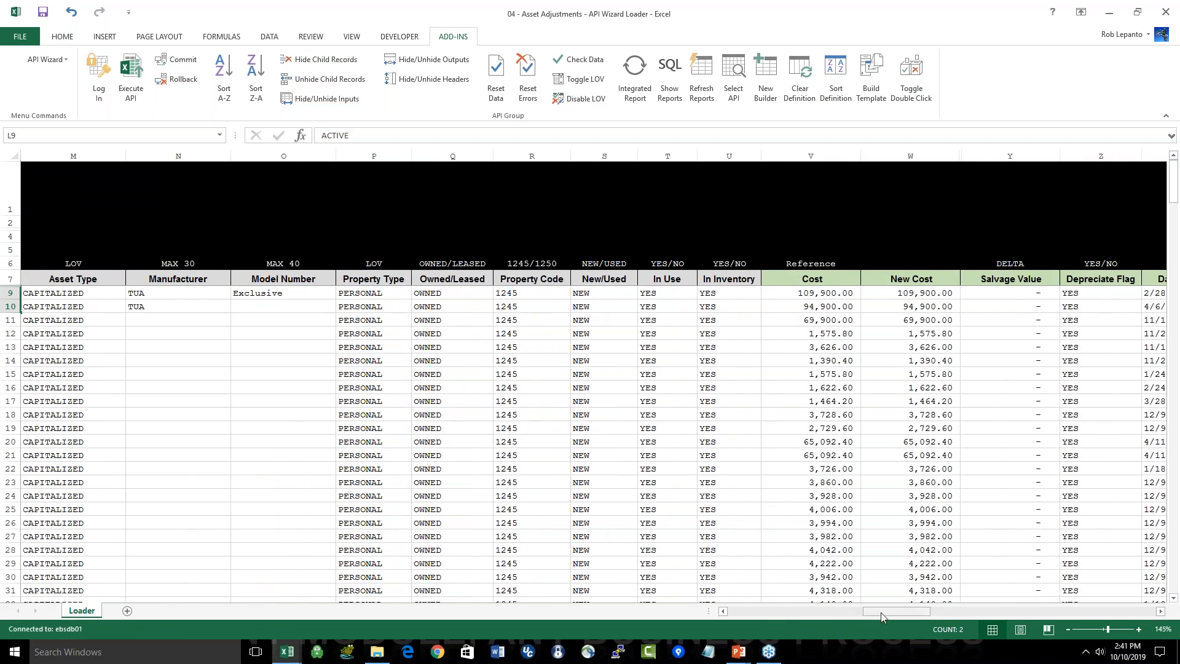
{"action": "left_click_drag", "start_coordinate": [880, 612], "coordinate": [947, 612]}
{"action": "left_click", "coordinate": [279, 295]}
{"action": "left_click_drag", "start_coordinate": [279, 307], "coordinate": [258, 454]}
{"action": "left_click", "coordinate": [379, 289]}
{"action": "left_click_drag", "start_coordinate": [379, 289], "coordinate": [388, 483]}
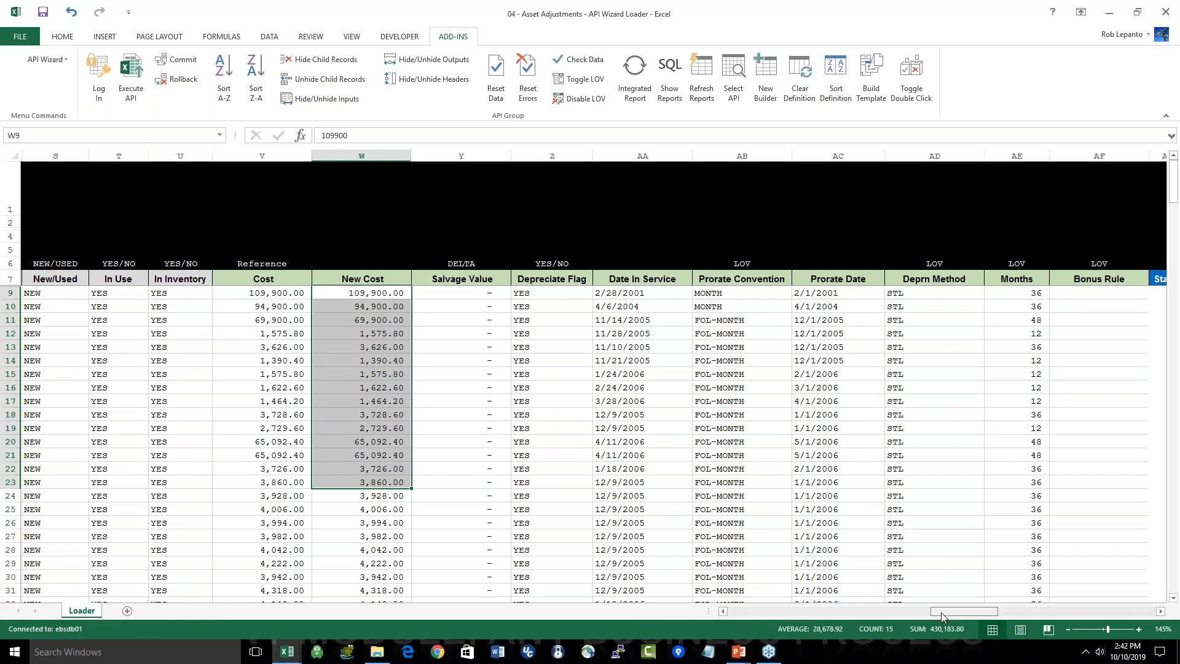
{"action": "left_click_drag", "start_coordinate": [942, 612], "coordinate": [1011, 612]}
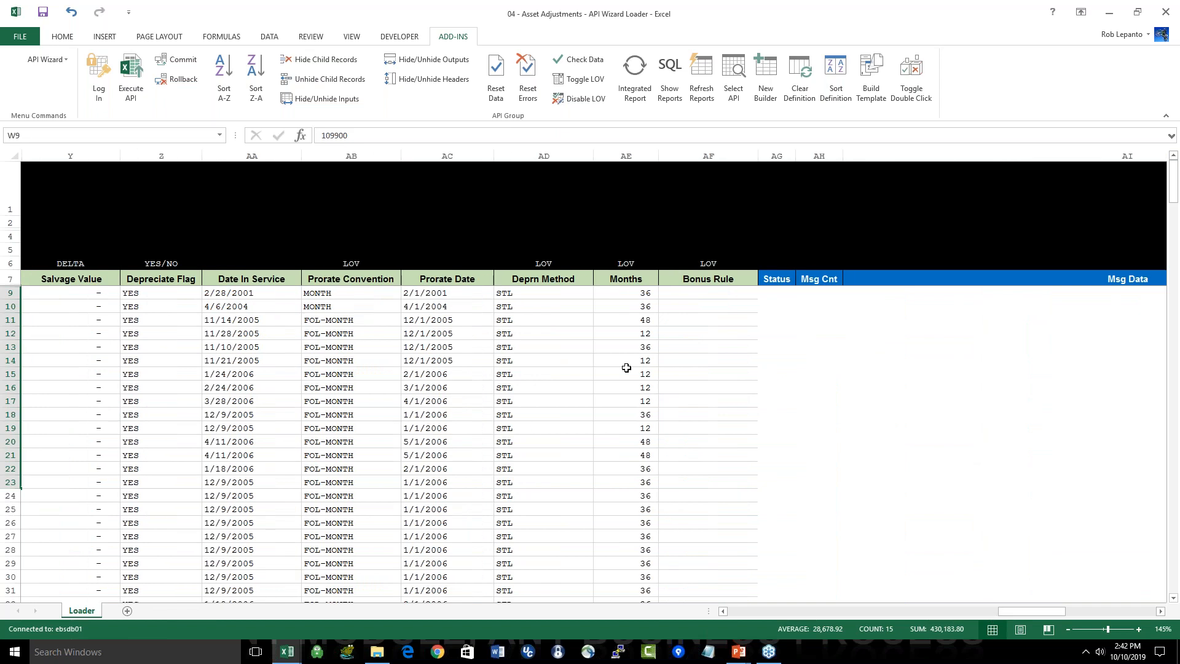
{"action": "key", "text": "Home"}
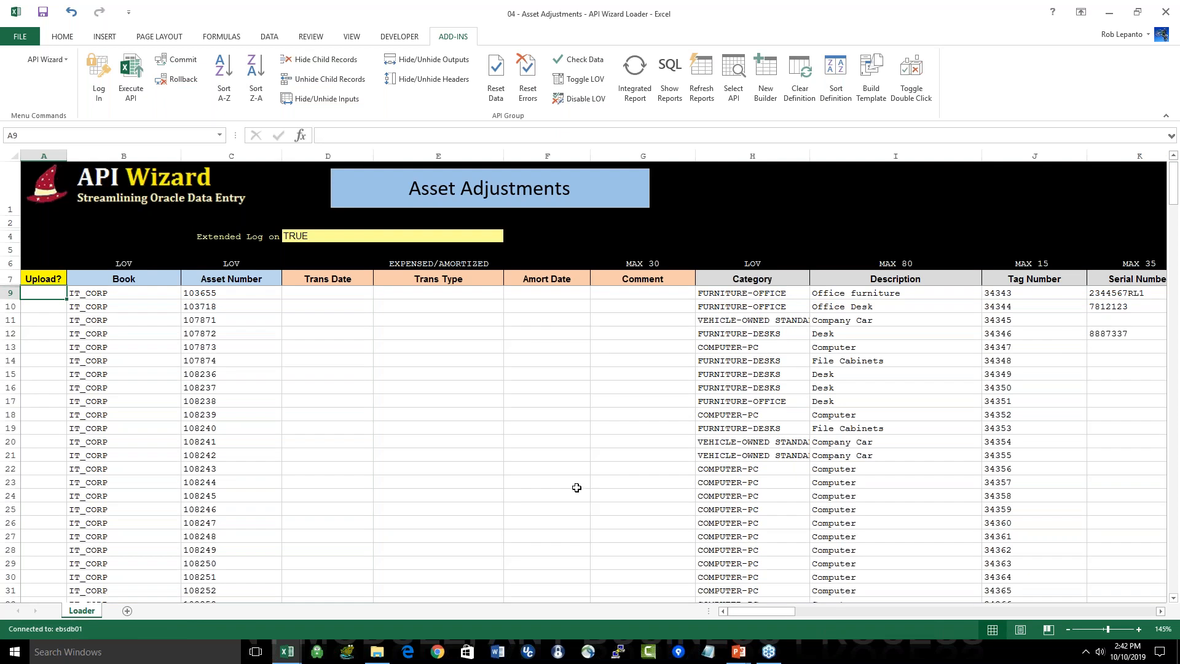
Step: Enter Tag Number 40001 for the asset in row 9 and 40002 for the asset in row 10
{"action": "left_click", "coordinate": [1060, 294]}
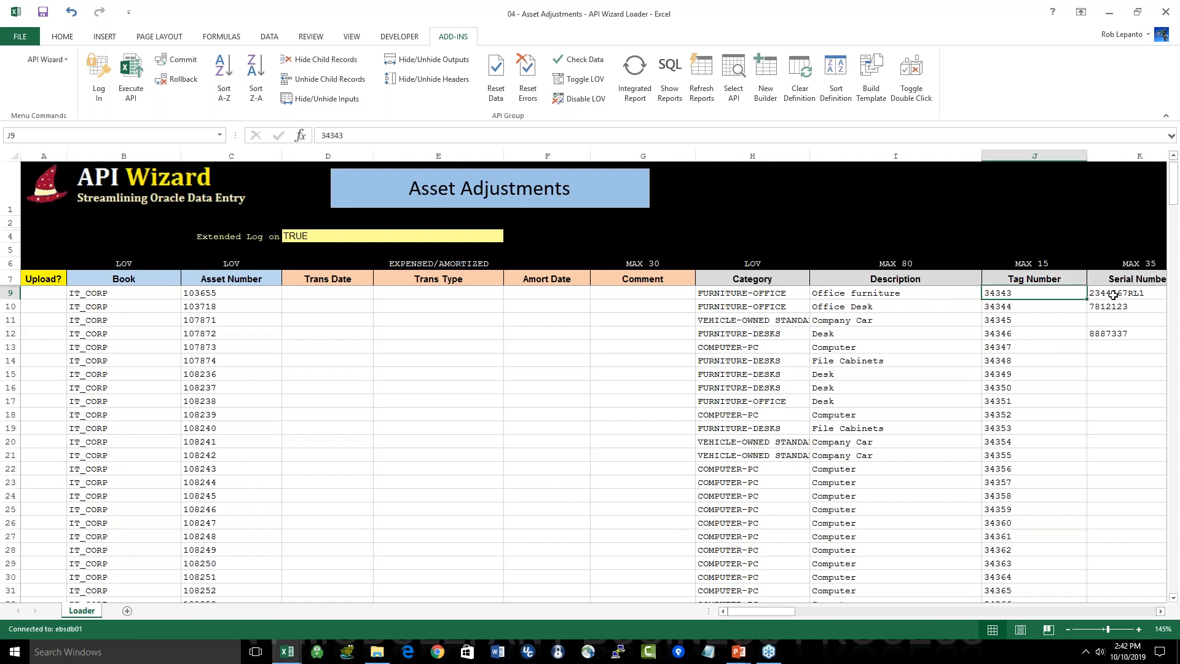
{"action": "type", "text": "40001"}
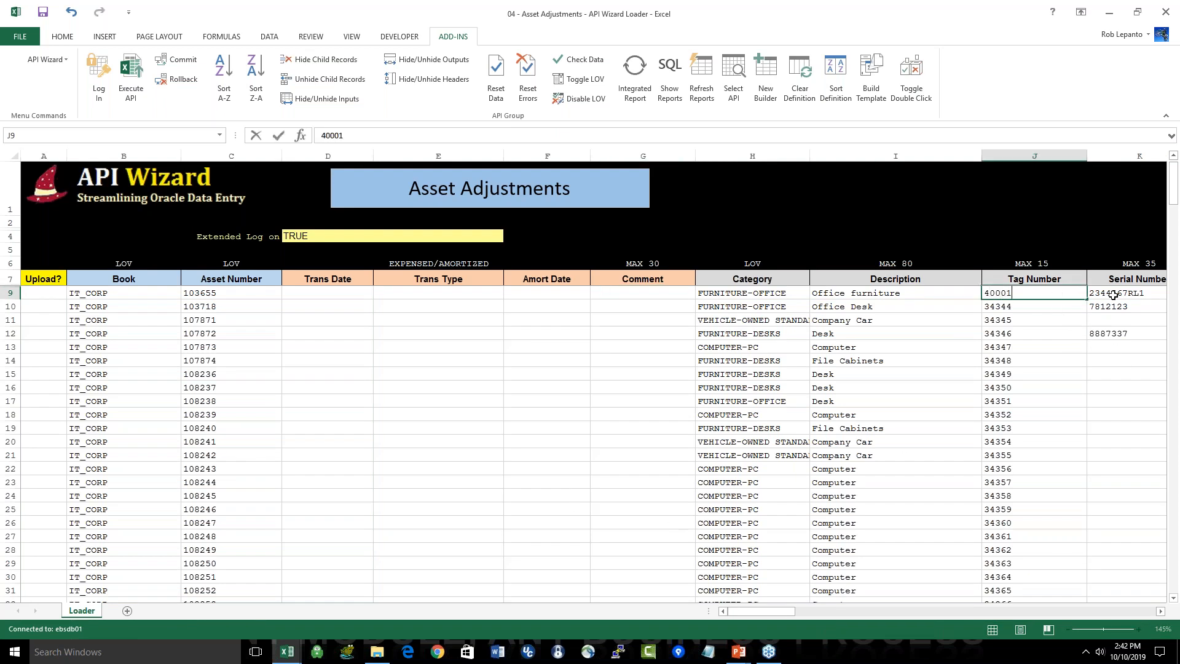
{"action": "key", "text": "ctrl+Return"}
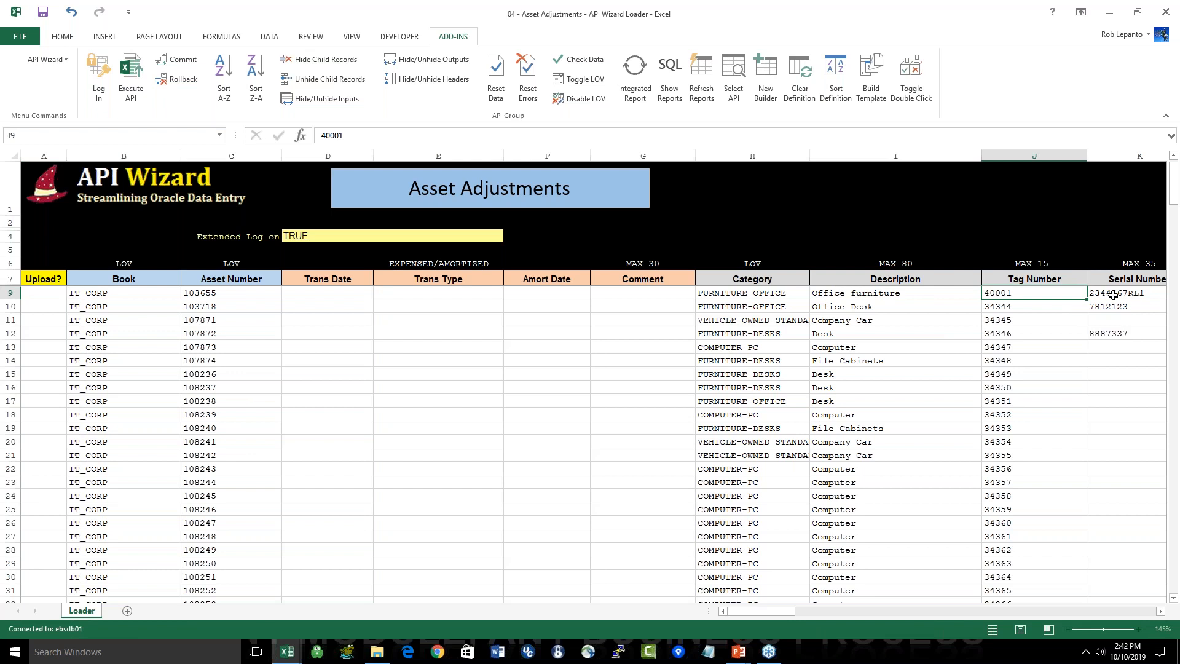
{"action": "key", "text": "ctrl+c"}
{"action": "left_click", "coordinate": [1060, 305]}
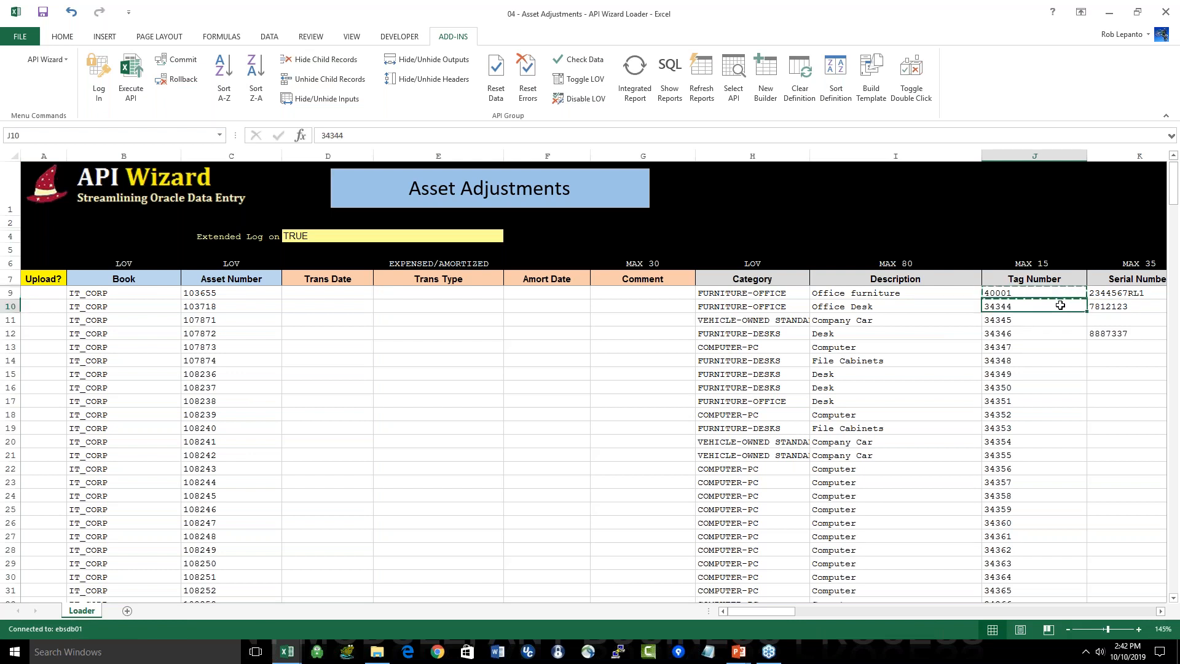
{"action": "key", "text": "ctrl+v"}
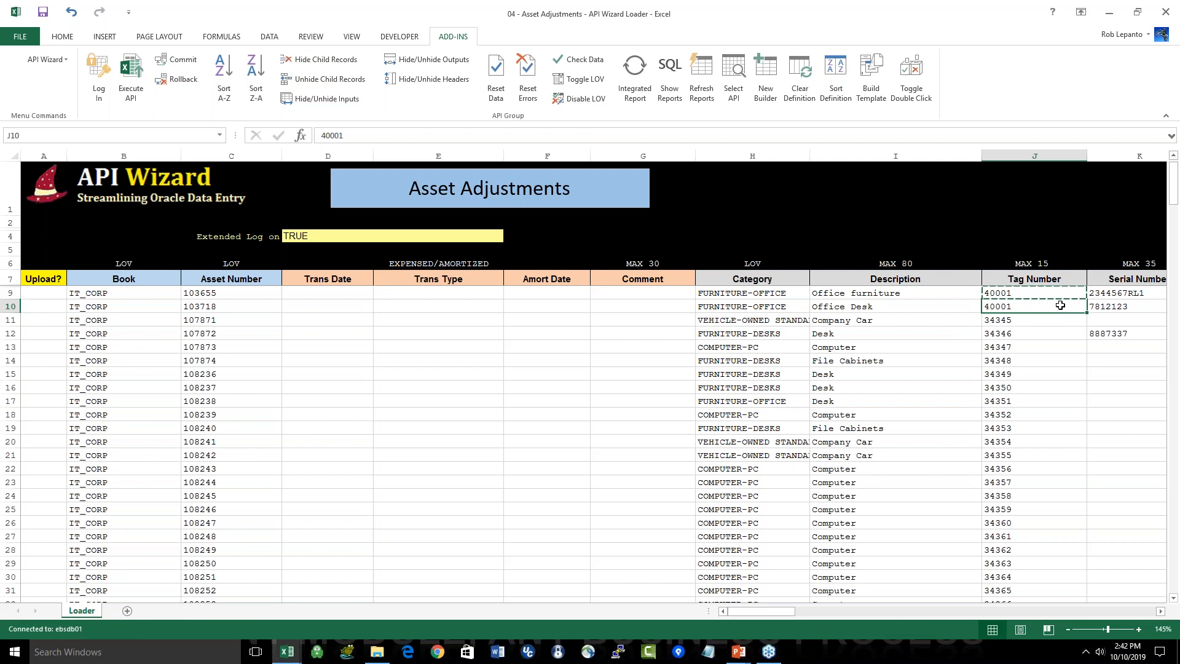
{"action": "type", "text": "40002"}
{"action": "key", "text": "Return"}
Step: Fill the Tag Number series down from the first two assets through row 36, ending at 40028
{"action": "left_click_drag", "start_coordinate": [1035, 293], "coordinate": [1034, 307]}
{"action": "left_click_drag", "start_coordinate": [1087, 313], "coordinate": [1044, 600]}
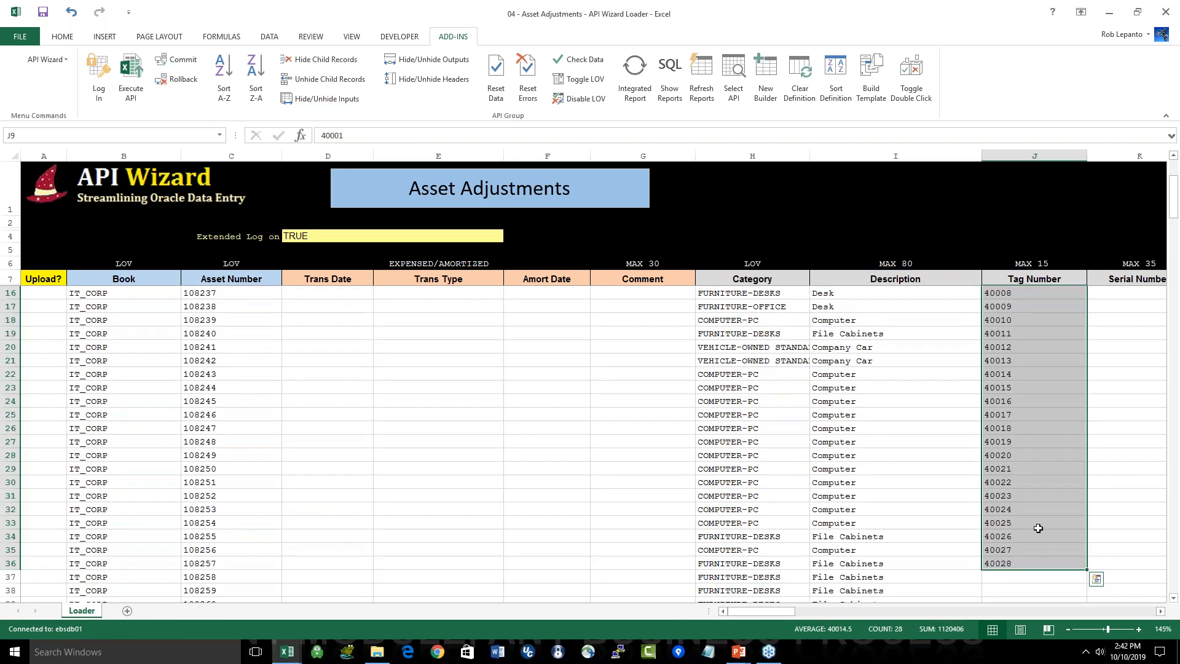
{"action": "key", "text": "ctrl+q"}
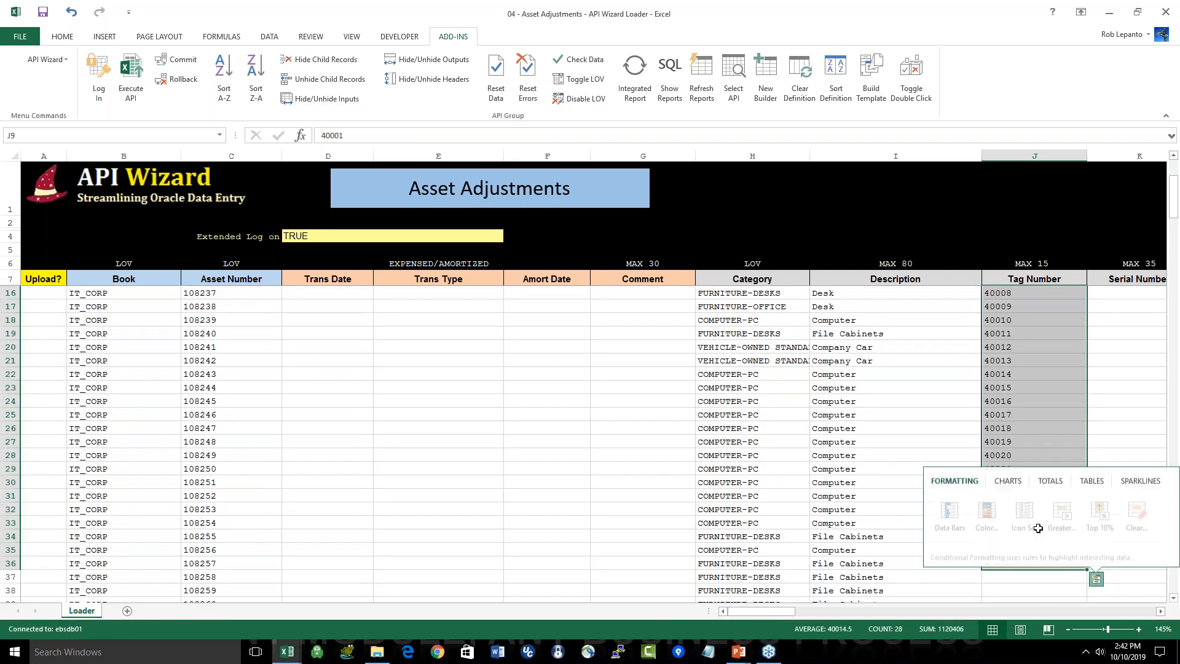
Step: Mark the assets in rows 9 through 36 for upload with Yes and check where the marked rows end
{"action": "left_click", "coordinate": [42, 563]}
{"action": "double_click", "coordinate": [43, 564]}
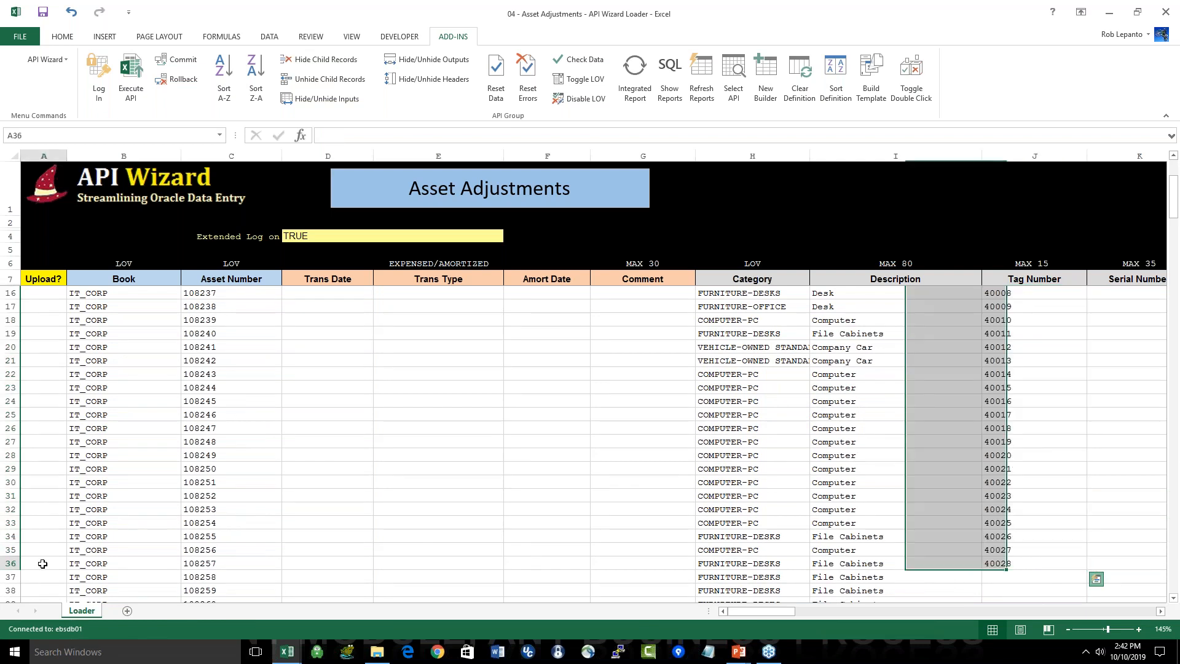
{"action": "scroll", "coordinate": [43, 563], "scroll_direction": "up", "scroll_amount": 3}
{"action": "double_click", "coordinate": [42, 293]}
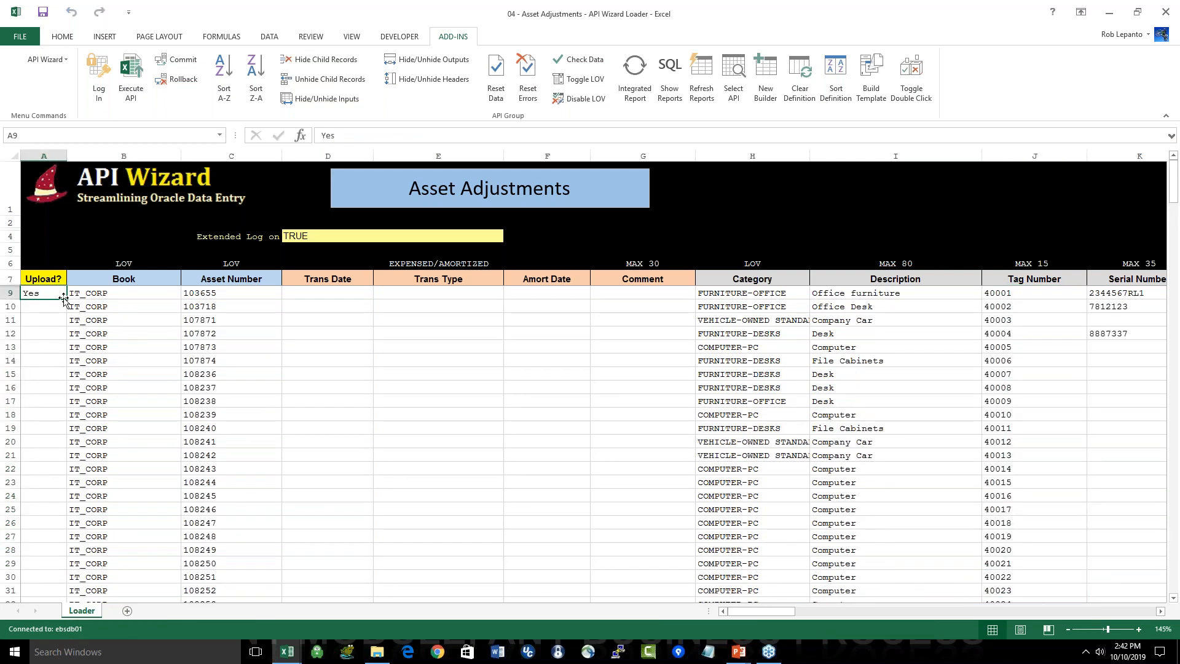
{"action": "double_click", "coordinate": [66, 300]}
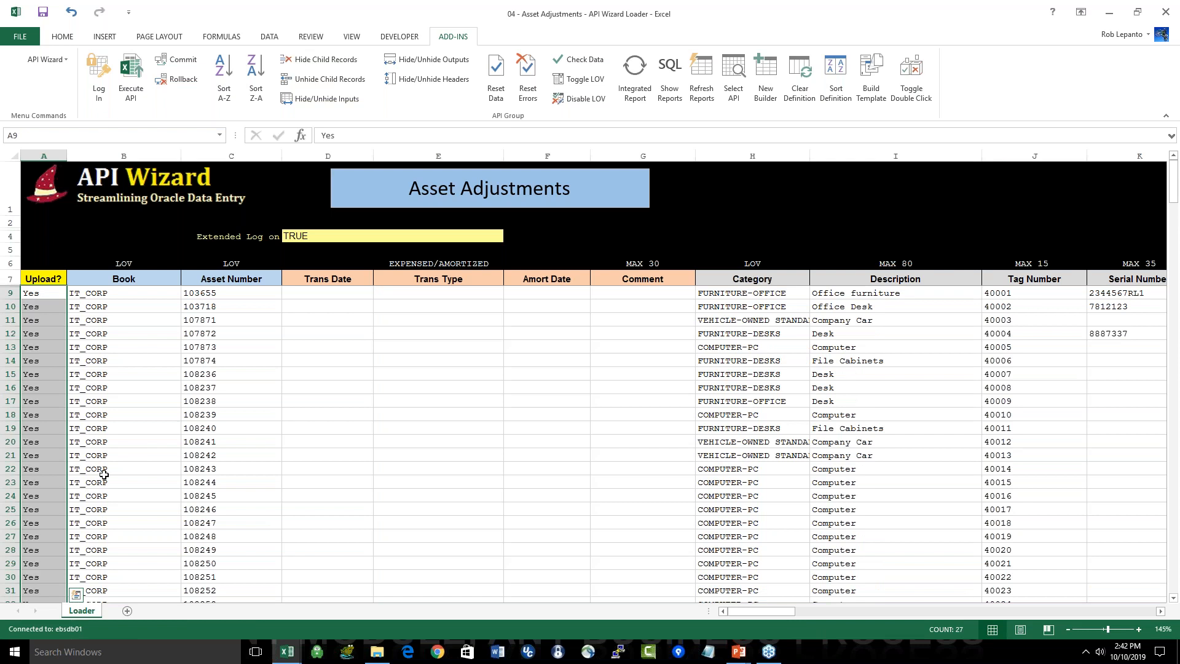
{"action": "scroll", "coordinate": [104, 473], "scroll_direction": "down", "scroll_amount": 6}
{"action": "left_click", "coordinate": [54, 441]}
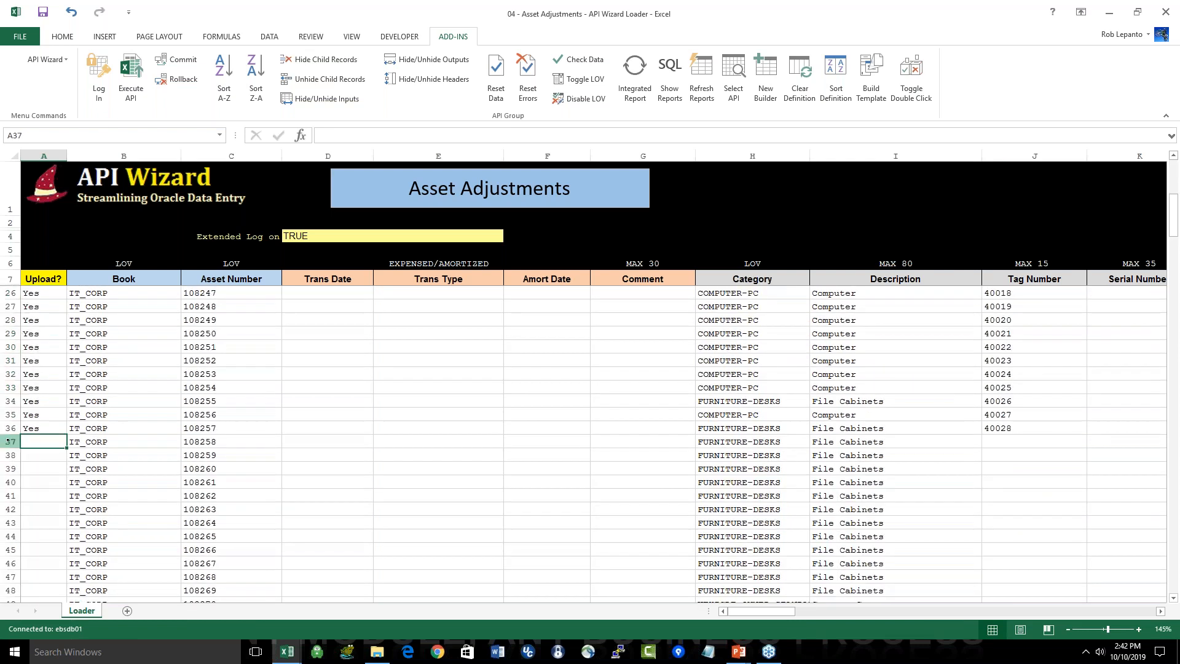
{"action": "left_click", "coordinate": [8, 441]}
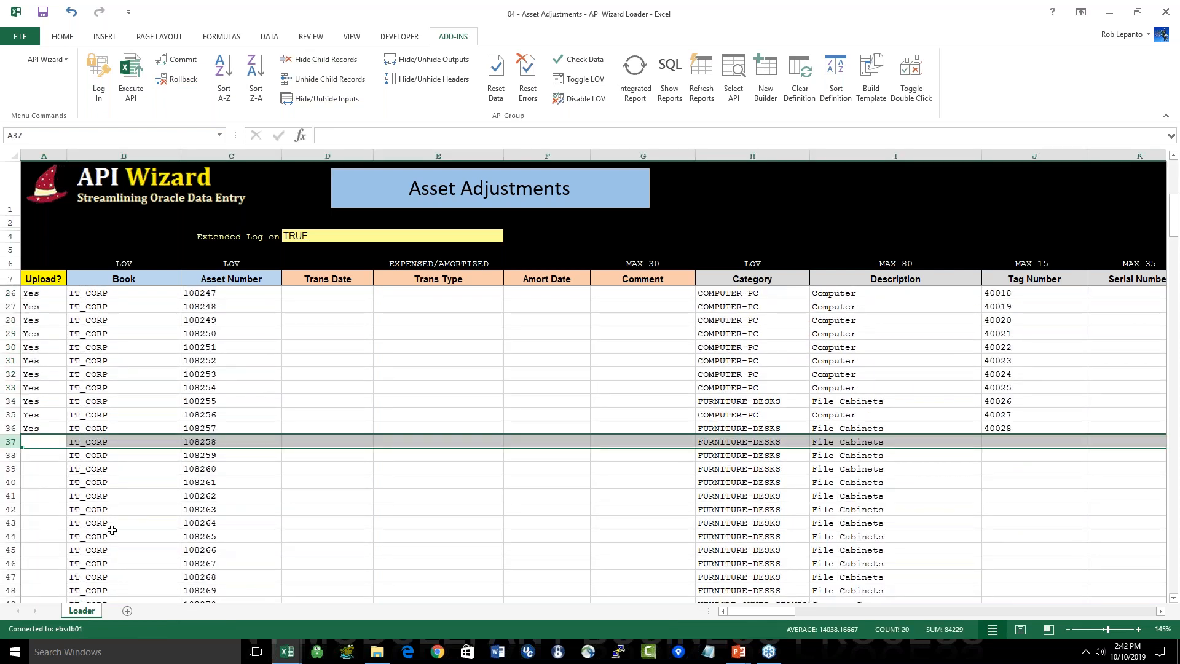
Step: Execute a bulk load of the asset rows marked for upload and commit the transactions to Oracle
{"action": "scroll", "coordinate": [112, 530], "scroll_direction": "up", "scroll_amount": 6}
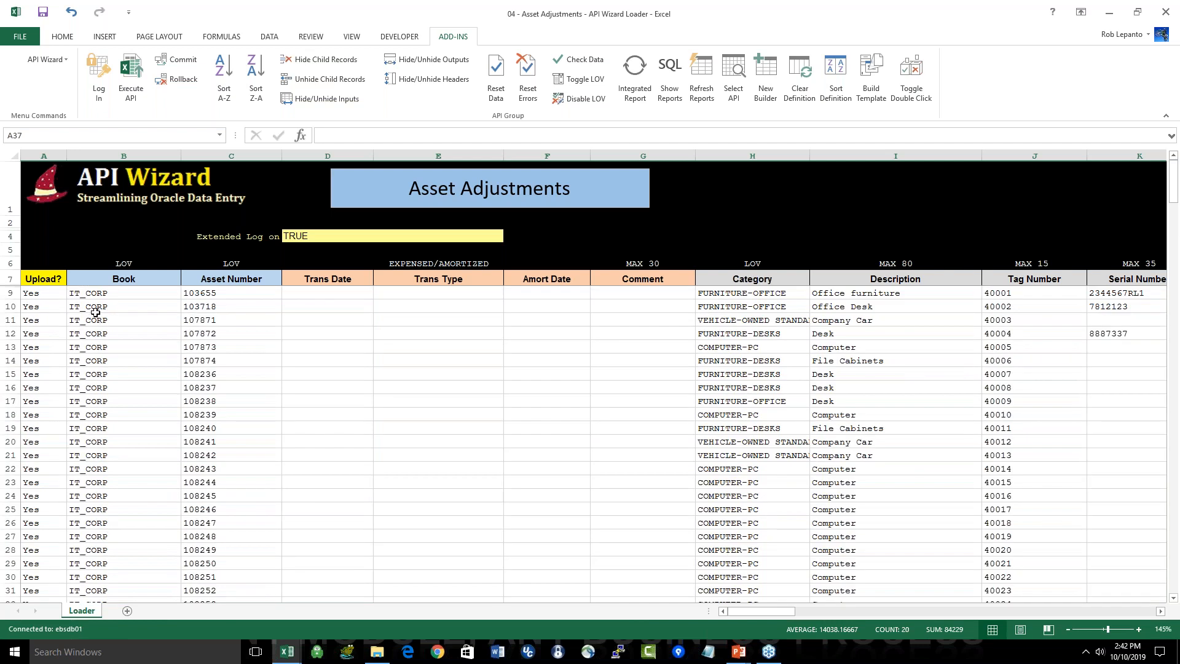
{"action": "left_click", "coordinate": [48, 60]}
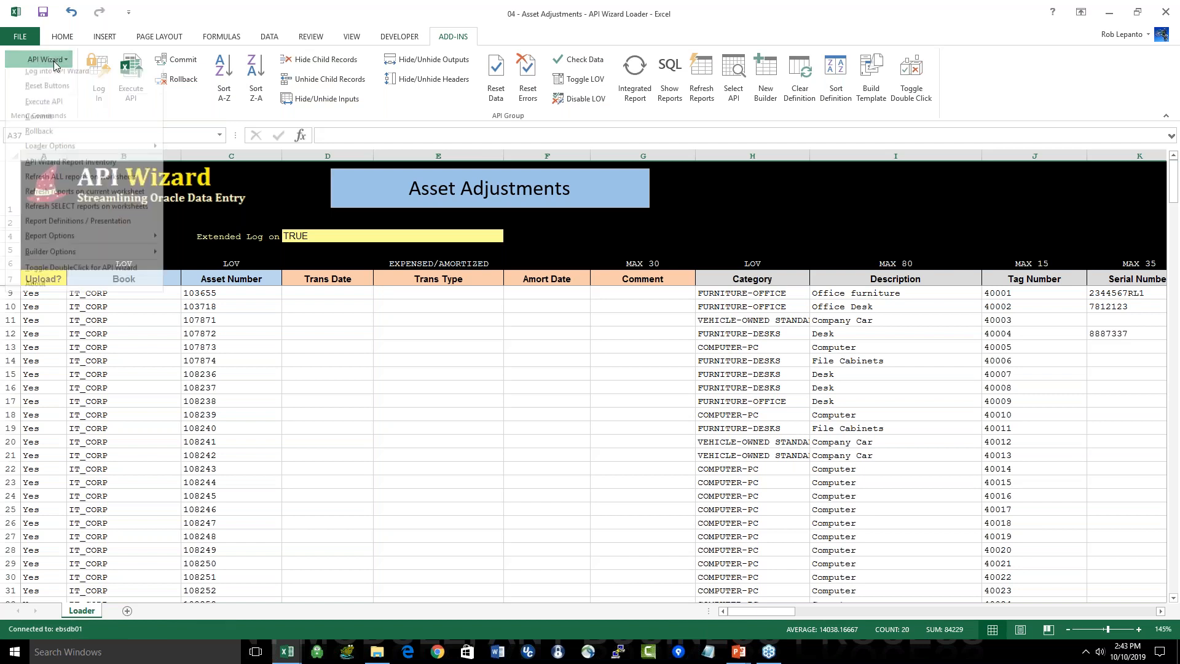
{"action": "mouse_move", "coordinate": [80, 153]}
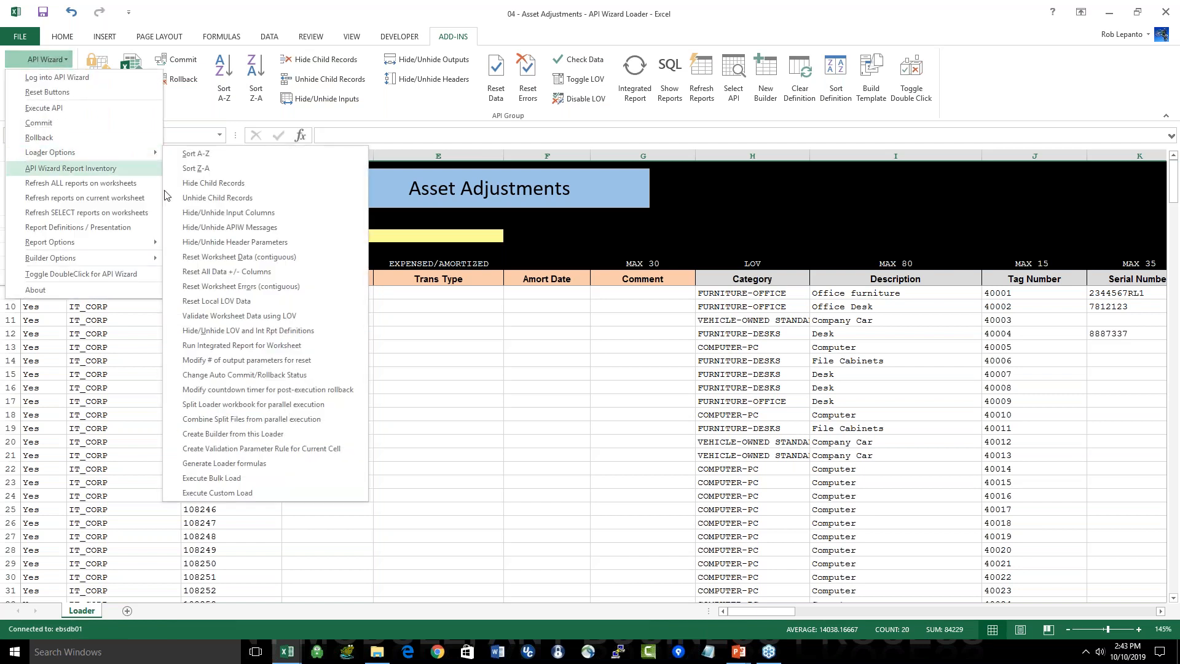
{"action": "left_click", "coordinate": [237, 479]}
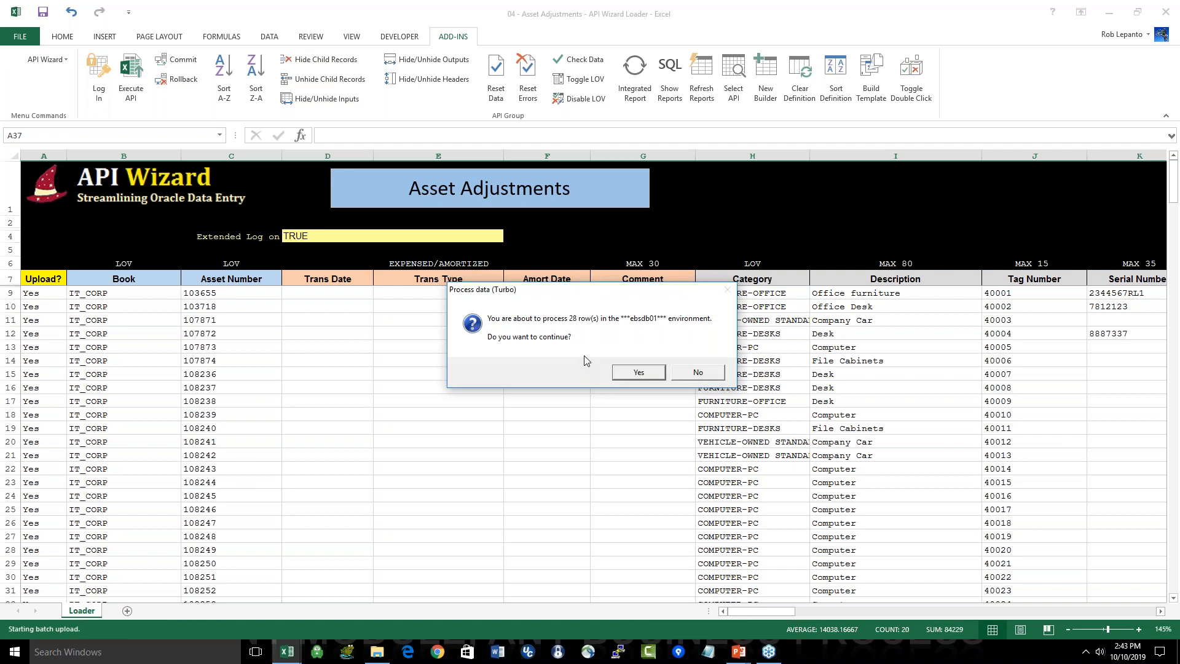
{"action": "left_click", "coordinate": [639, 373]}
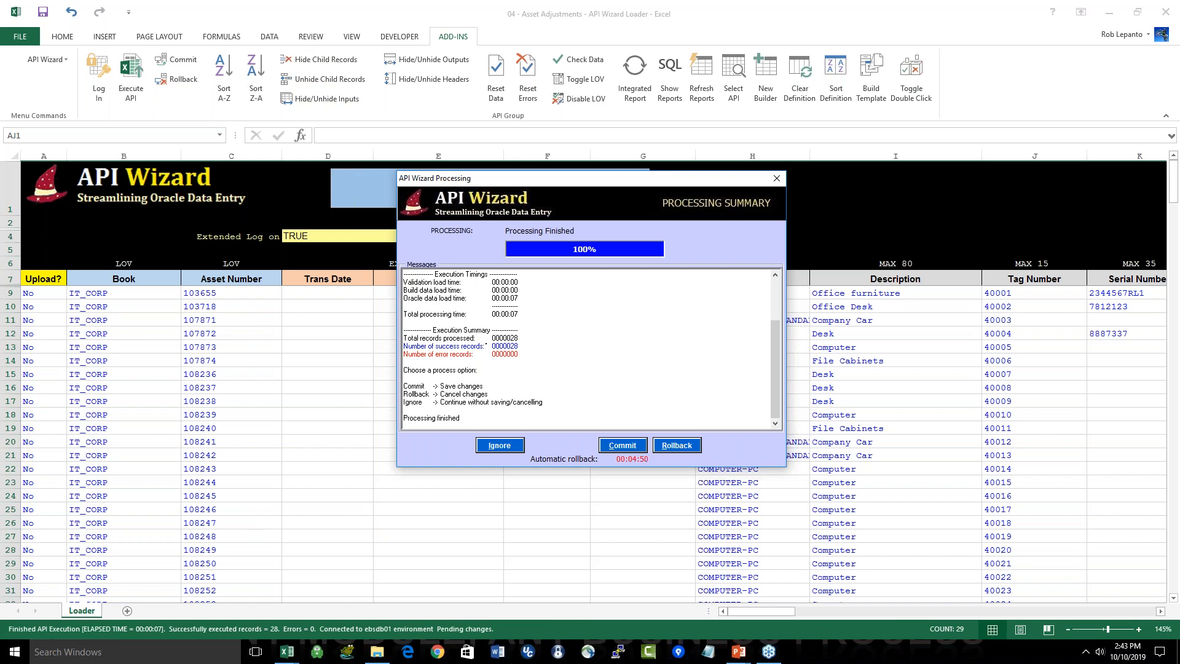
{"action": "left_click", "coordinate": [629, 447]}
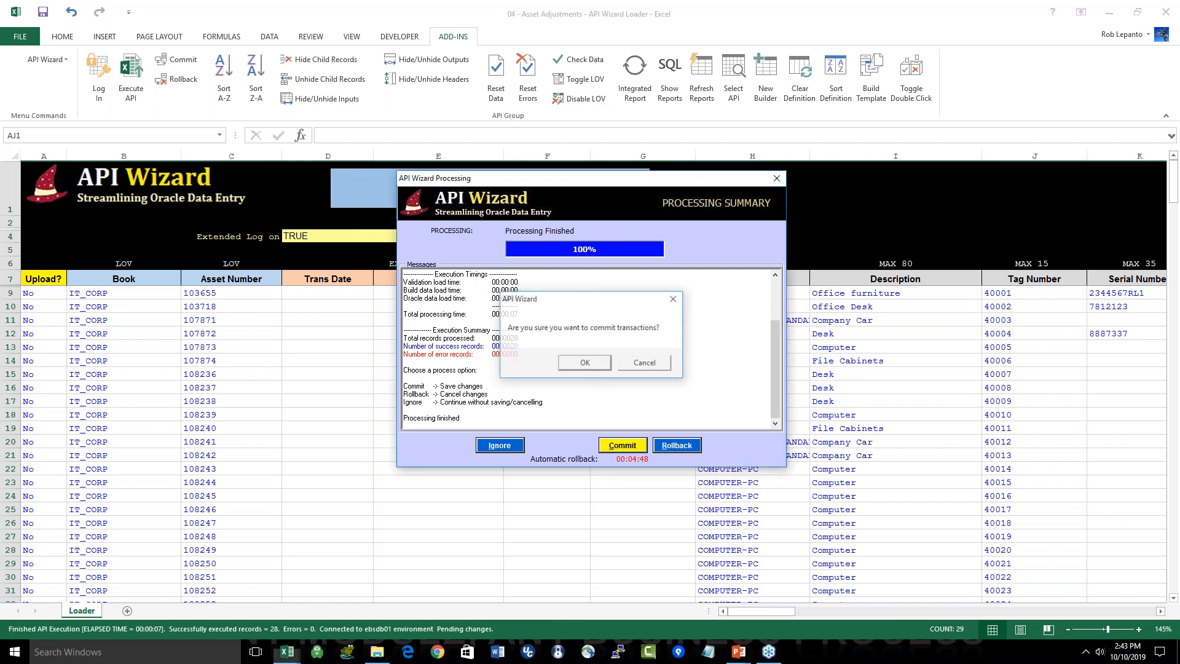
{"action": "key", "text": "Return"}
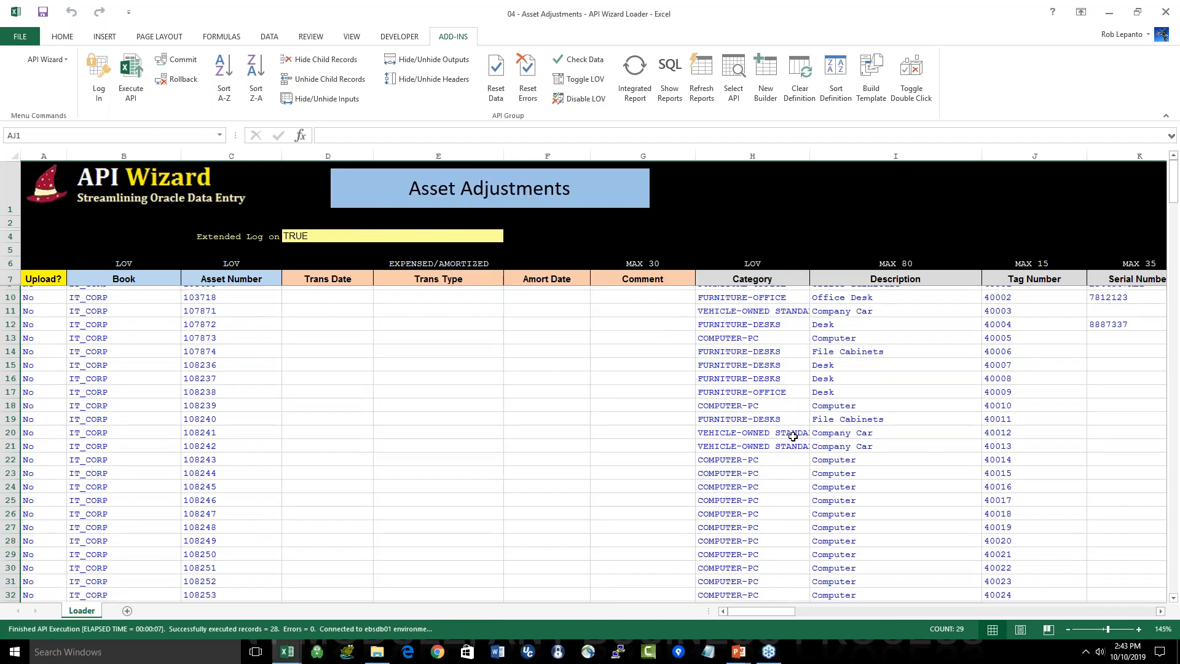
Step: Delete all asset rows from row 9 down to the end of the Asset Adjustments sheet
{"action": "left_click_drag", "start_coordinate": [1041, 293], "coordinate": [1008, 591]}
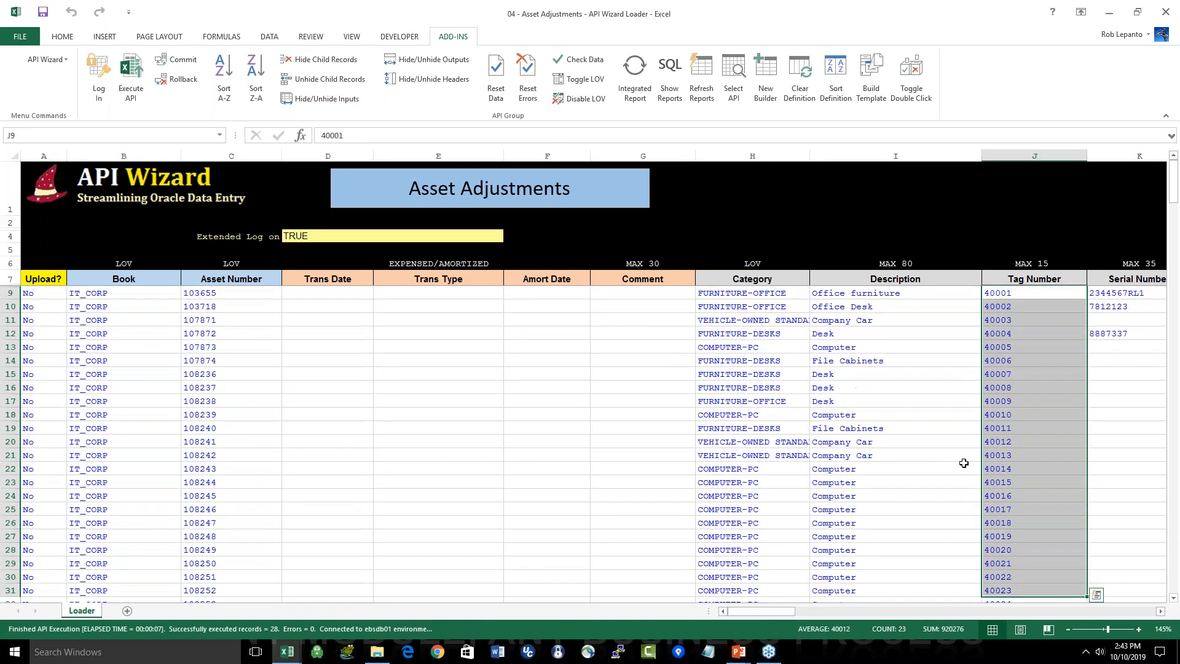
{"action": "left_click", "coordinate": [955, 461]}
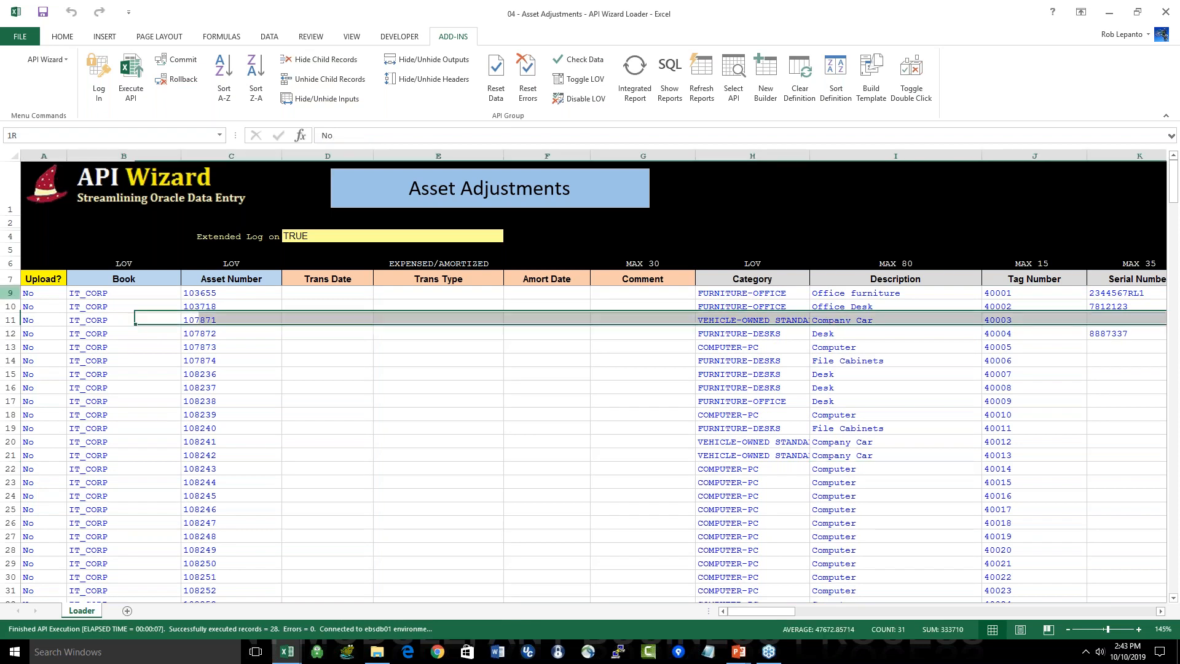
{"action": "left_click", "coordinate": [12, 292]}
{"action": "key", "text": "ctrl+shift+Down"}
{"action": "right_click", "coordinate": [102, 373]}
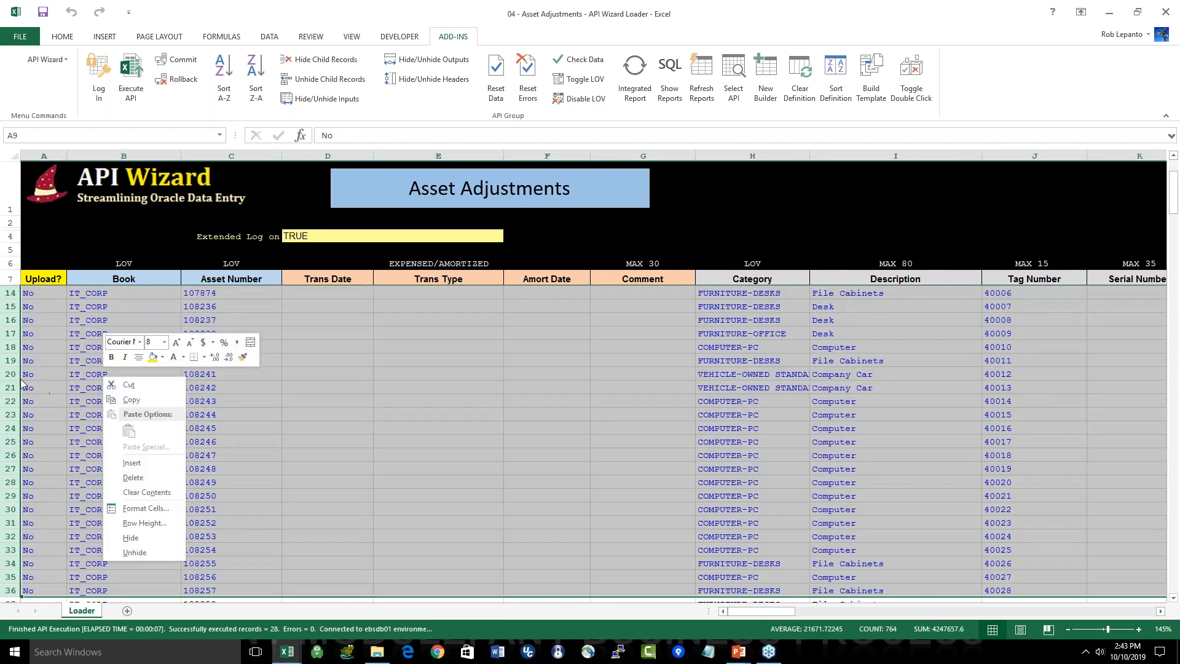
{"action": "left_click", "coordinate": [2, 346]}
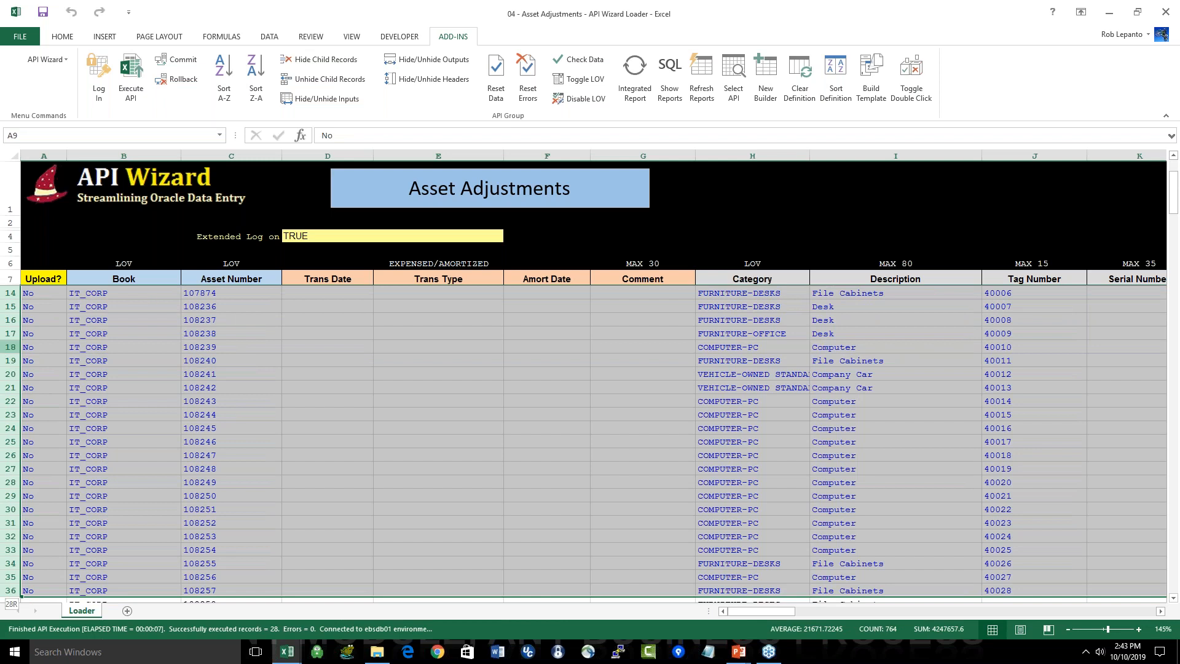
{"action": "key", "text": "shift+Down"}
{"action": "key", "text": "ctrl+shift+Down"}
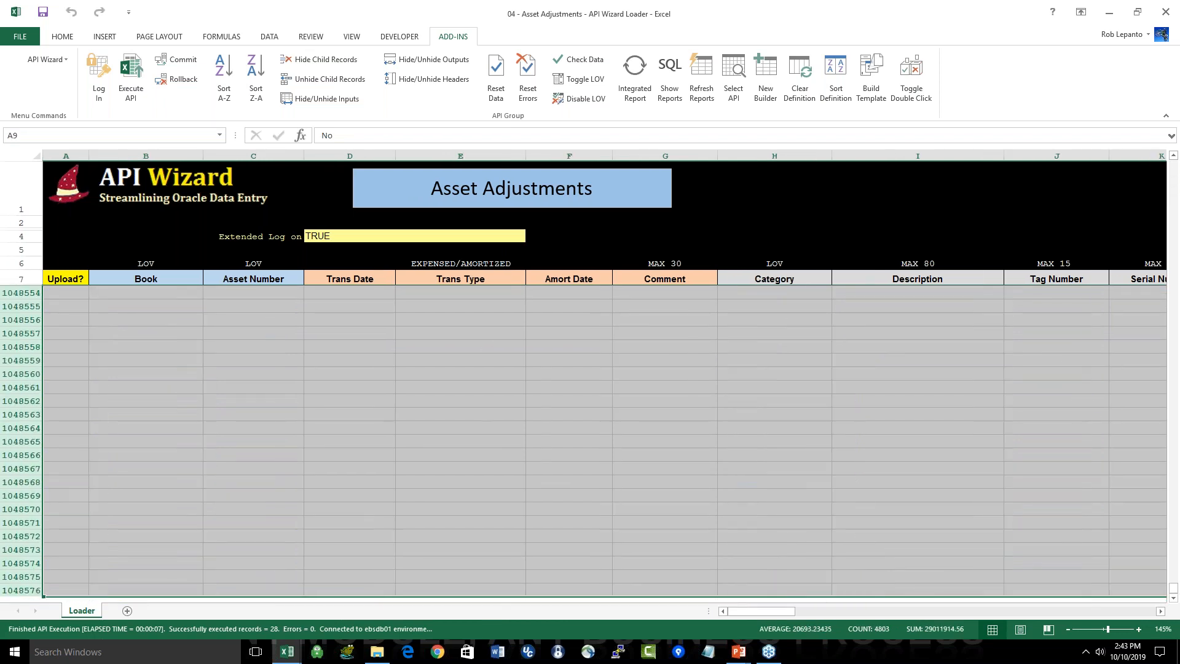
{"action": "key", "text": "ctrl+minus"}
Step: Extract the assets again with Asset Number % and Book IT_CORP, and check the updated Tag Number column
{"action": "left_click", "coordinate": [639, 74]}
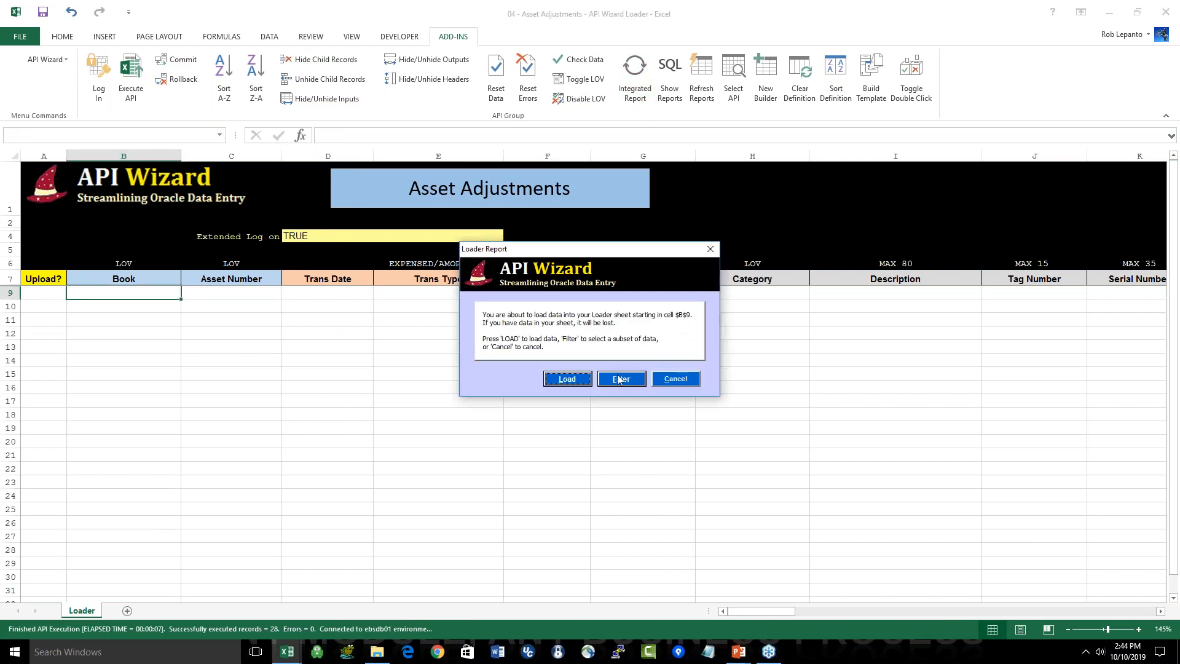
{"action": "left_click", "coordinate": [616, 376]}
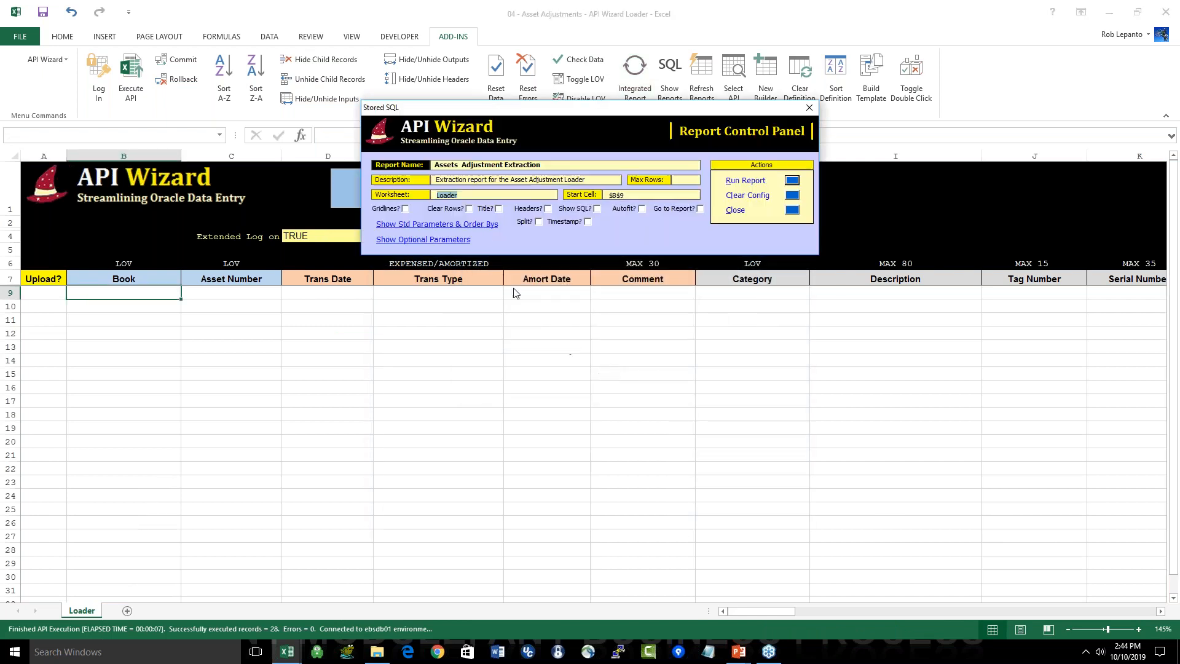
{"action": "left_click", "coordinate": [545, 267]}
{"action": "type", "text": "%"}
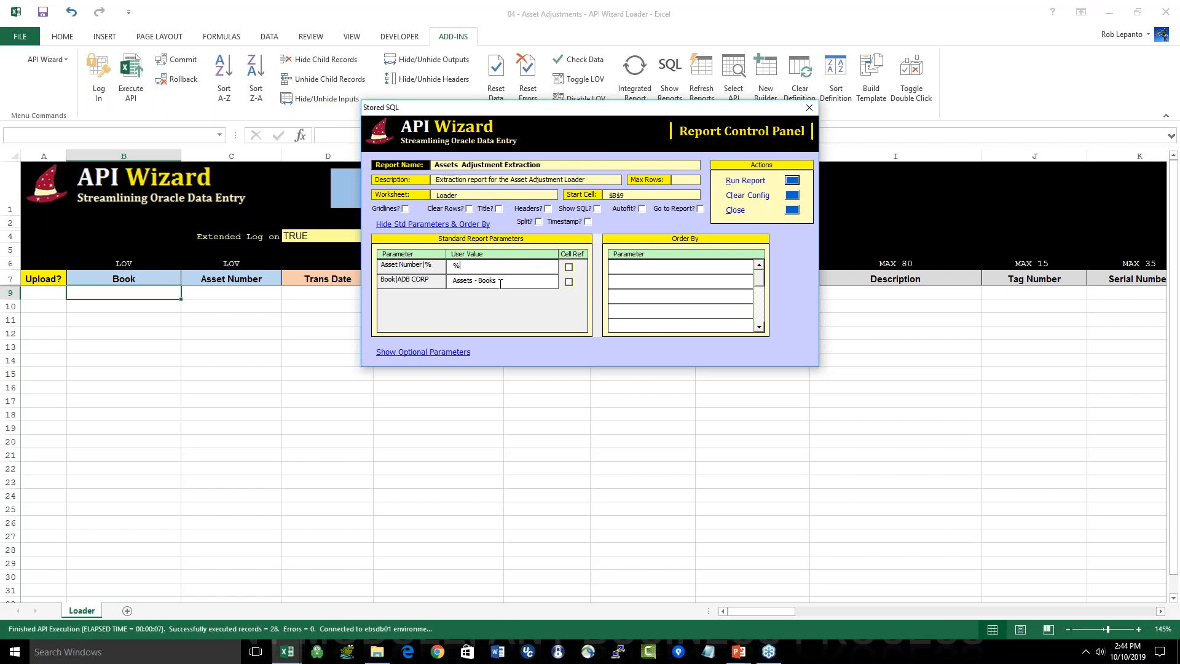
{"action": "left_click", "coordinate": [453, 280]}
{"action": "key", "text": "BackSpace"}
{"action": "type", "text": "IT_CORP"}
{"action": "key", "text": "Return"}
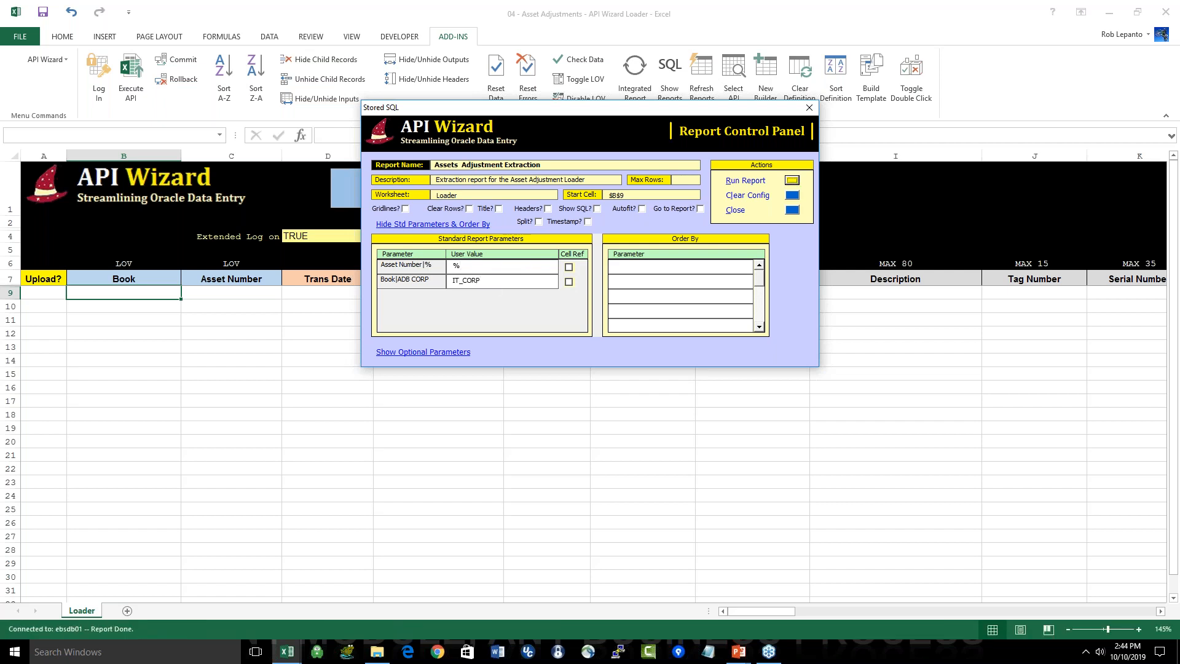
{"action": "left_click_drag", "start_coordinate": [1056, 292], "coordinate": [1017, 590]}
{"action": "scroll", "coordinate": [1026, 479], "scroll_direction": "up", "scroll_amount": 1}
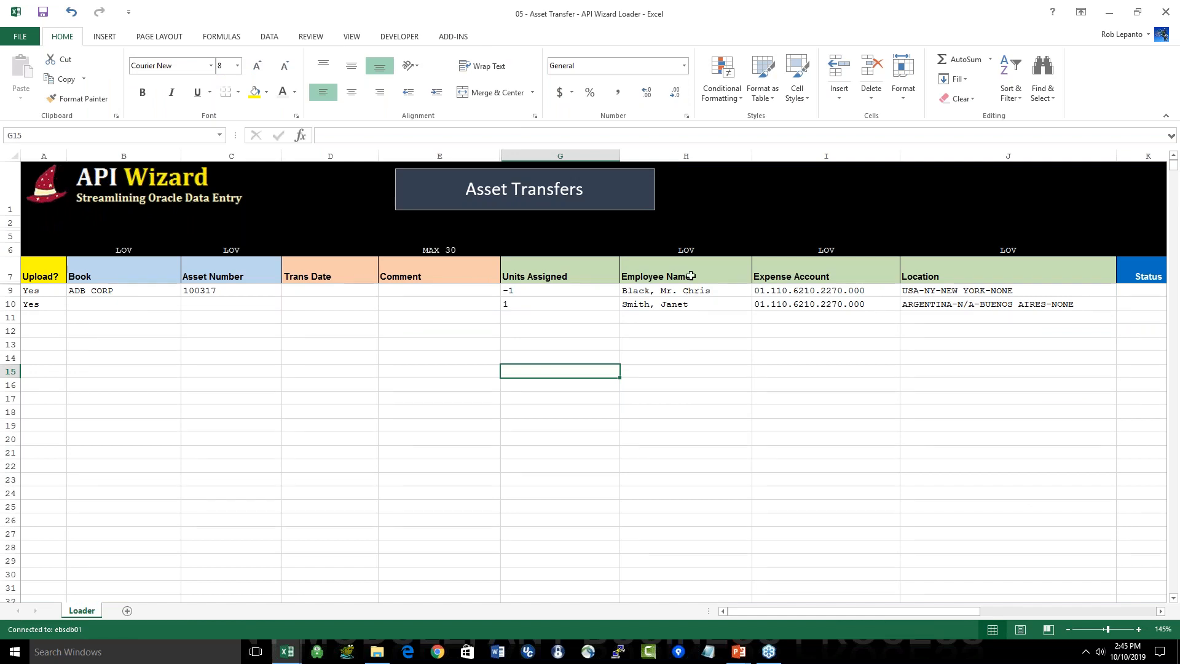
Step: Examine the Employee Name, Expense Account and Location values in the Asset Transfers loader, and bring up the Asset Retirement workbook
{"action": "left_click_drag", "start_coordinate": [690, 277], "coordinate": [959, 304]}
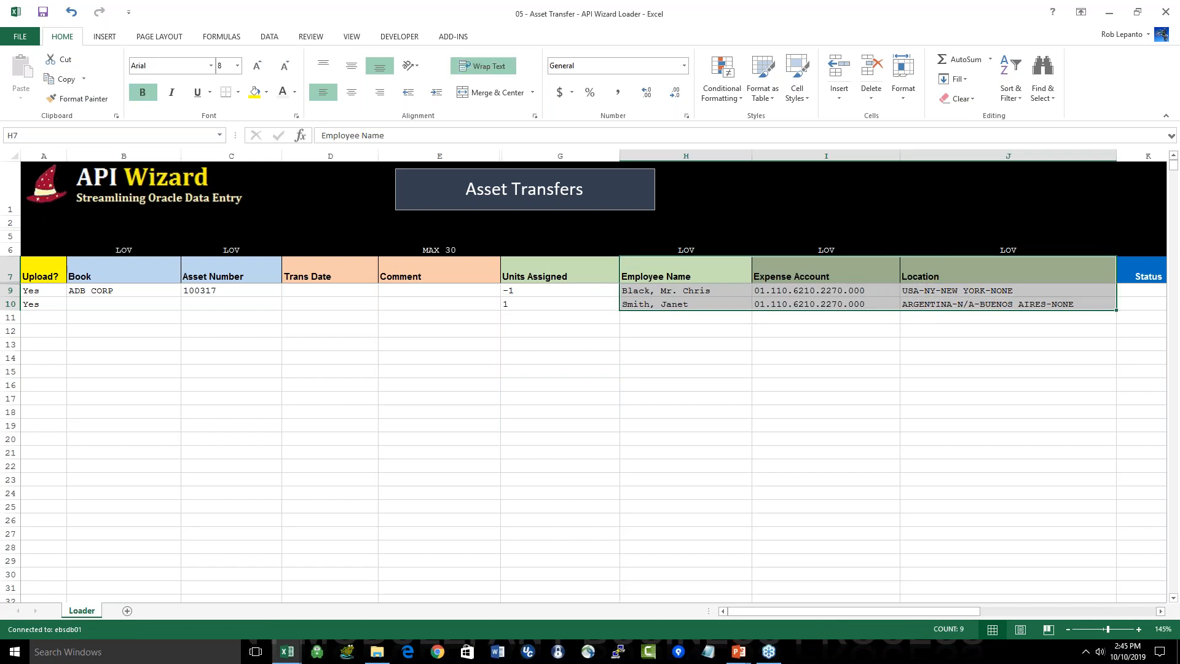
{"action": "key", "text": "alt+Tab"}
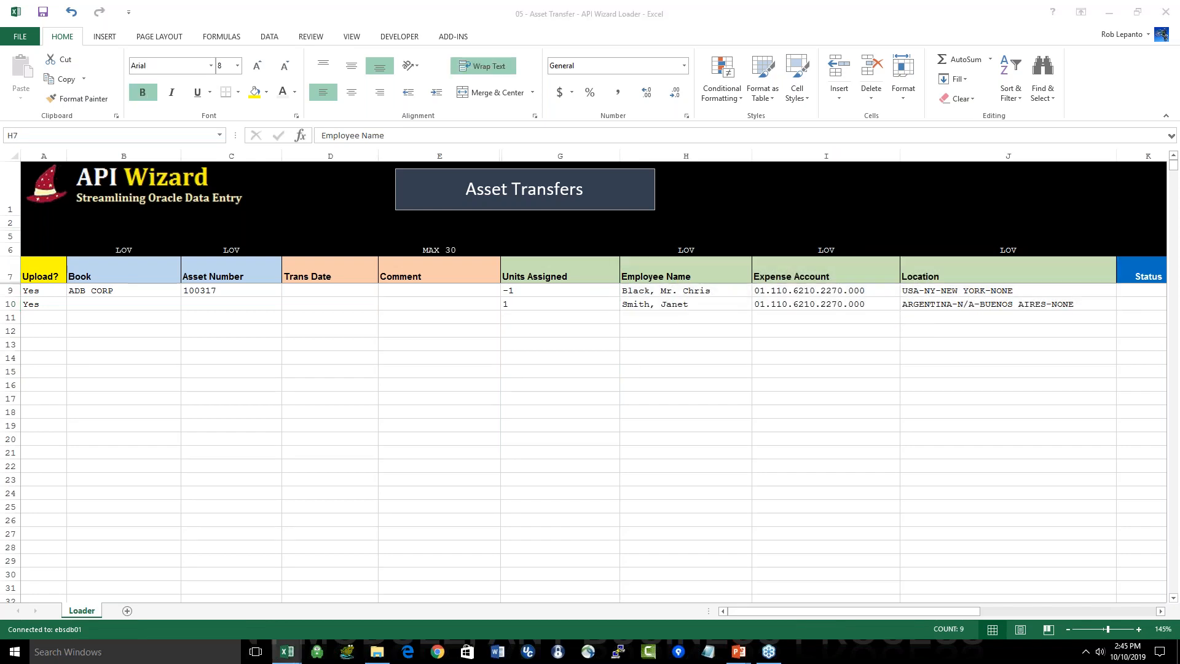
Step: Close the Asset Retirement, Asset Transfer and Asset Adjustments workbooks without saving, and switch to the PowerPoint slide show
{"action": "left_click", "coordinate": [1166, 14]}
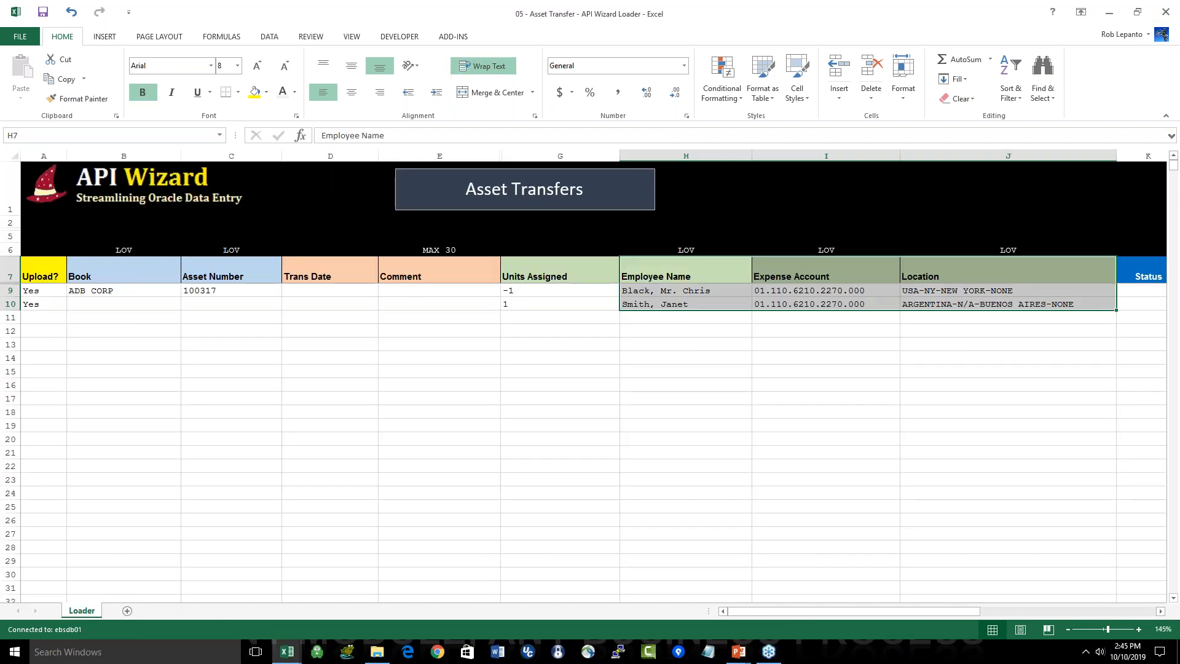
{"action": "left_click", "coordinate": [1165, 12]}
{"action": "left_click", "coordinate": [1165, 12]}
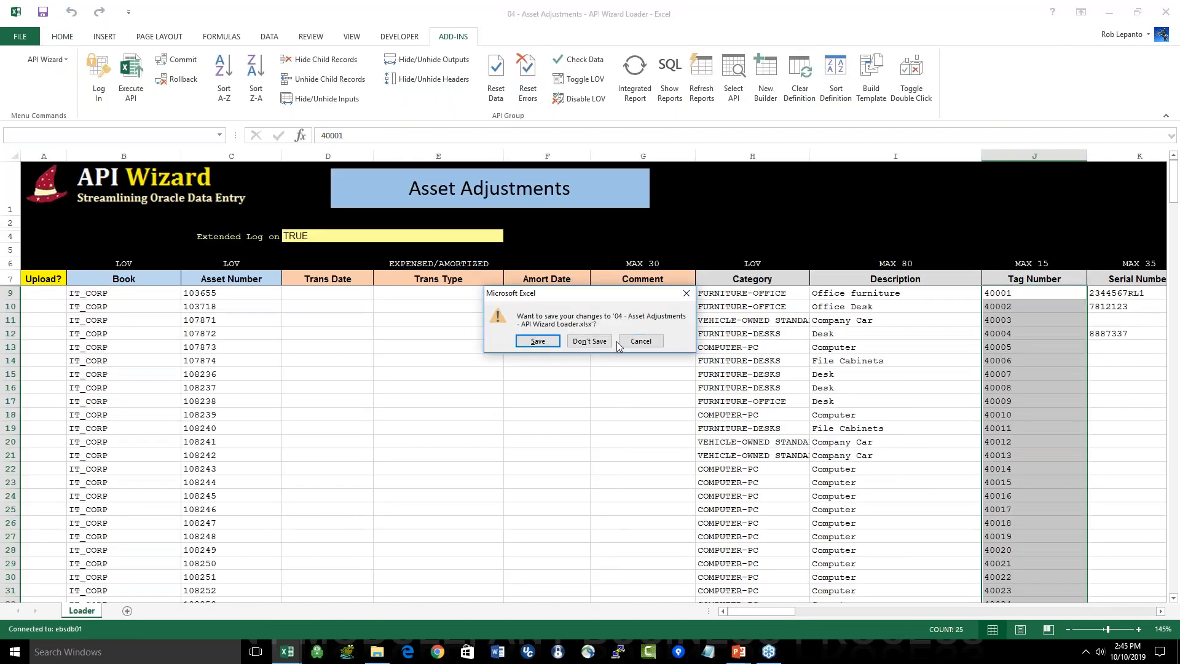
{"action": "left_click", "coordinate": [596, 343]}
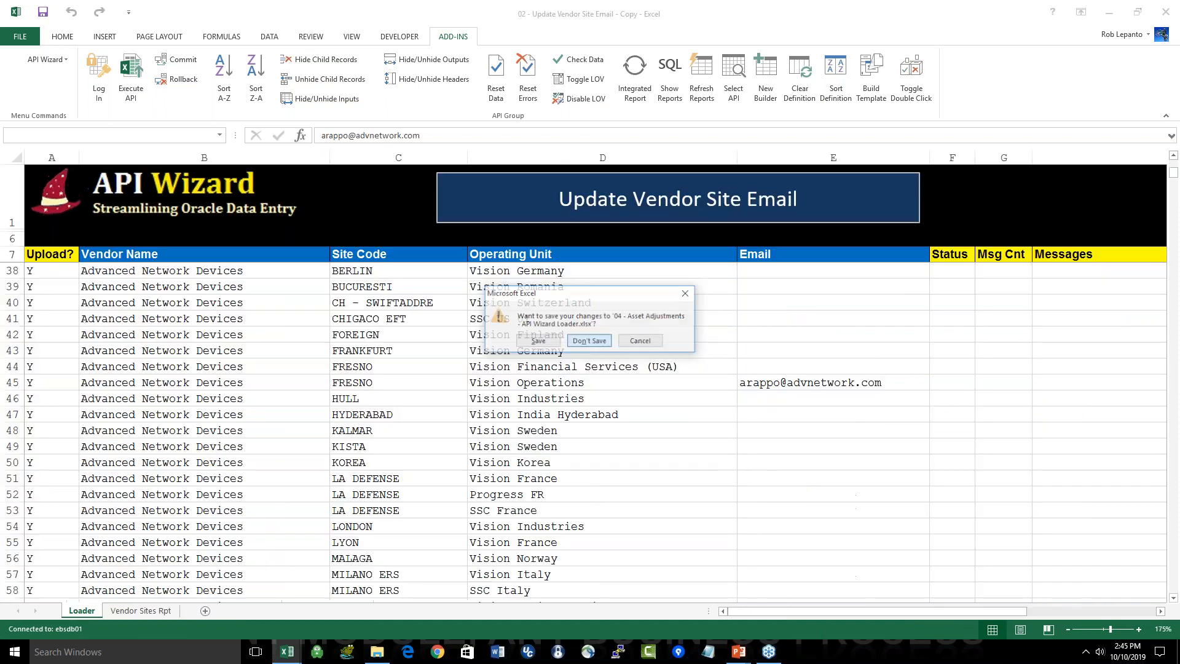
{"action": "key", "text": "alt+Tab"}
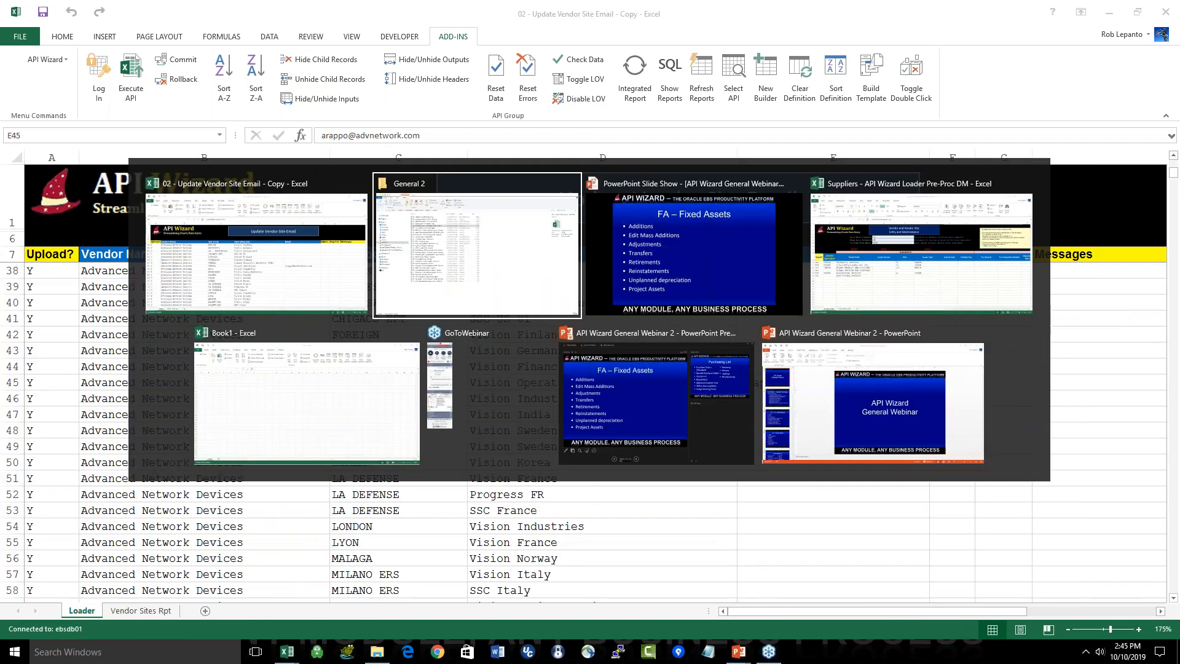
{"action": "key", "text": "Right"}
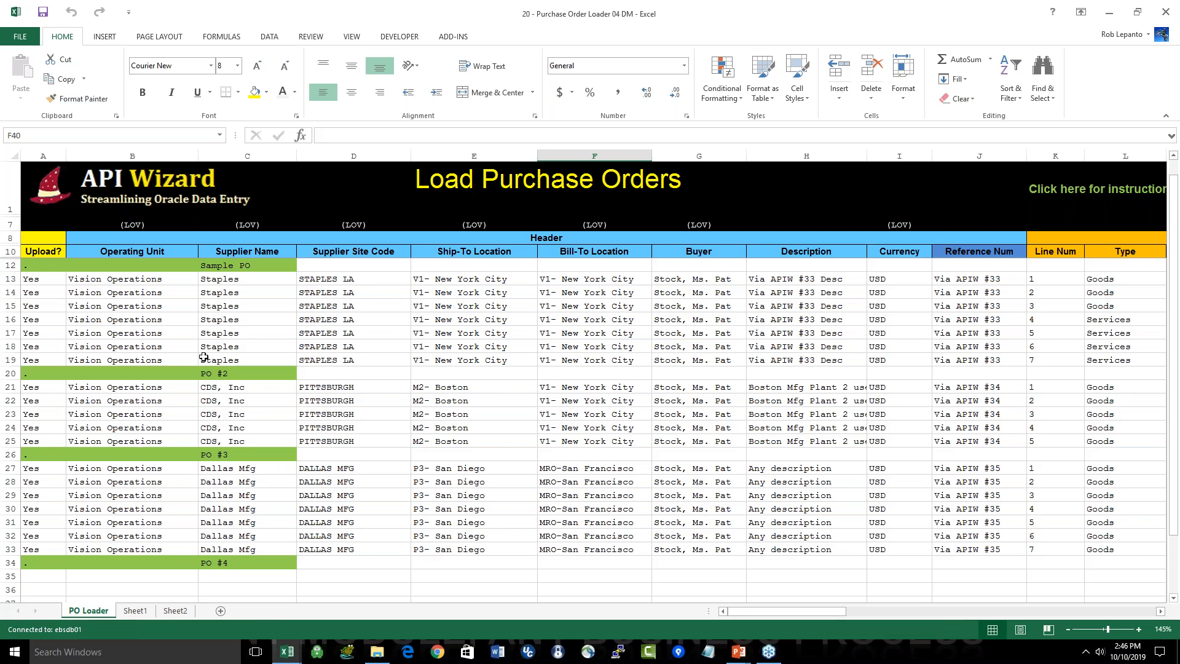
Step: Examine the row groups of the Sample PO and PO #2 in the purchase order loader
{"action": "left_click", "coordinate": [10, 265]}
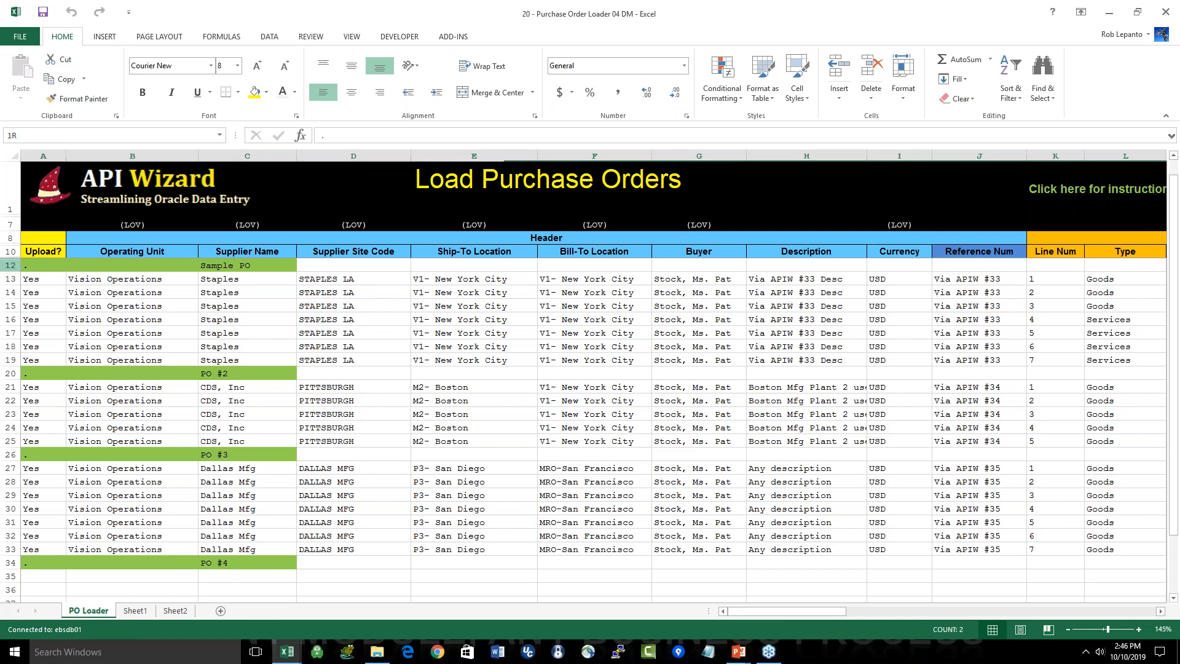
{"action": "left_click_drag", "start_coordinate": [12, 274], "coordinate": [10, 360]}
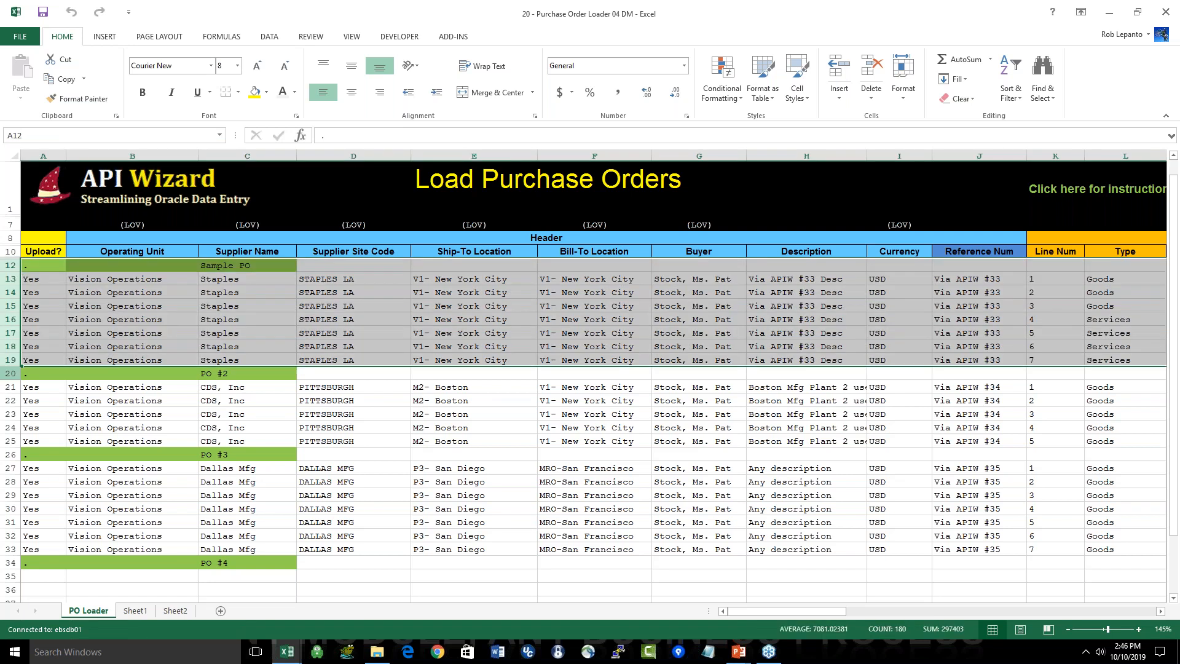
{"action": "left_click", "coordinate": [9, 374]}
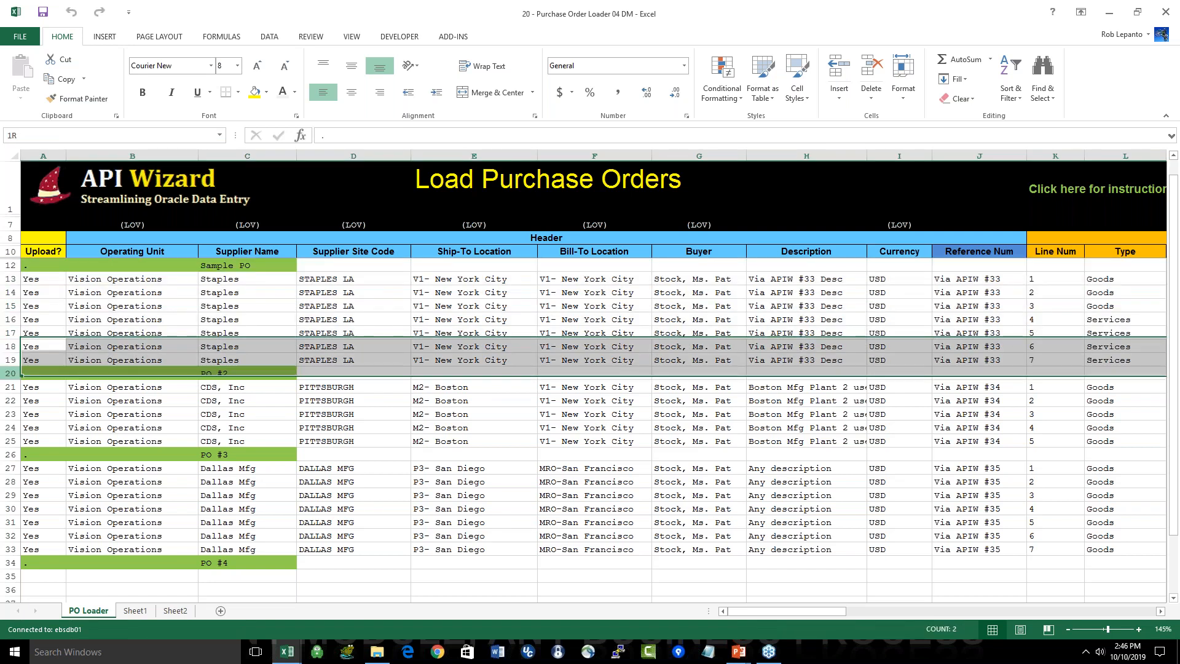
{"action": "left_click_drag", "start_coordinate": [9, 374], "coordinate": [9, 441]}
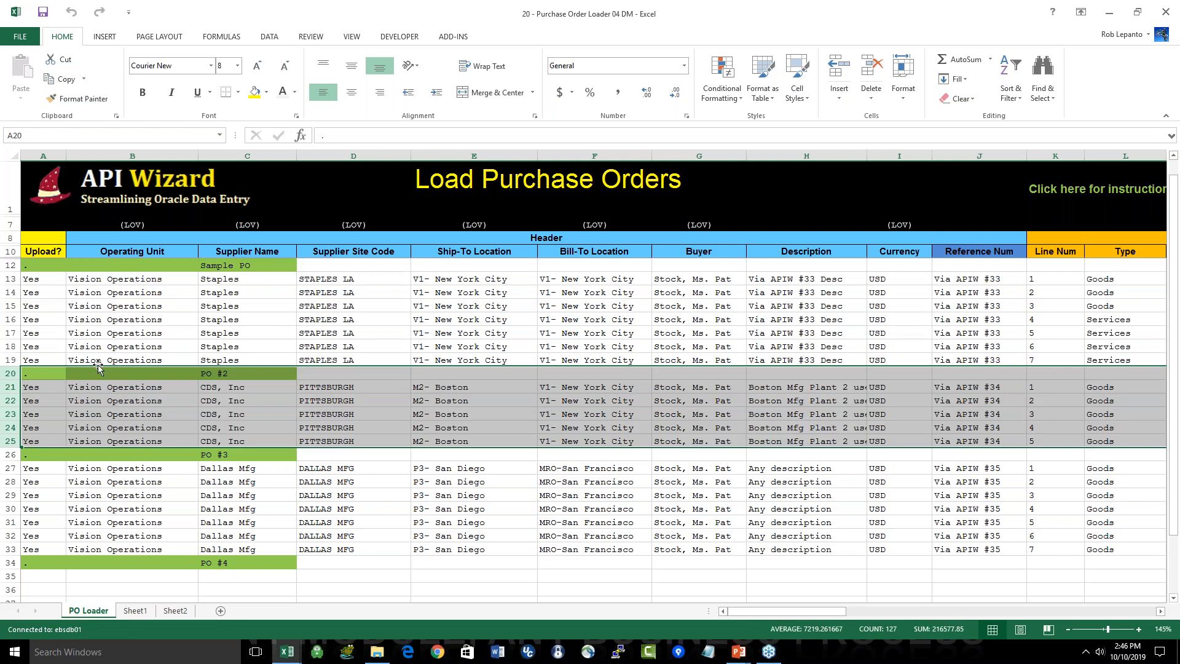
{"action": "left_click", "coordinate": [9, 374]}
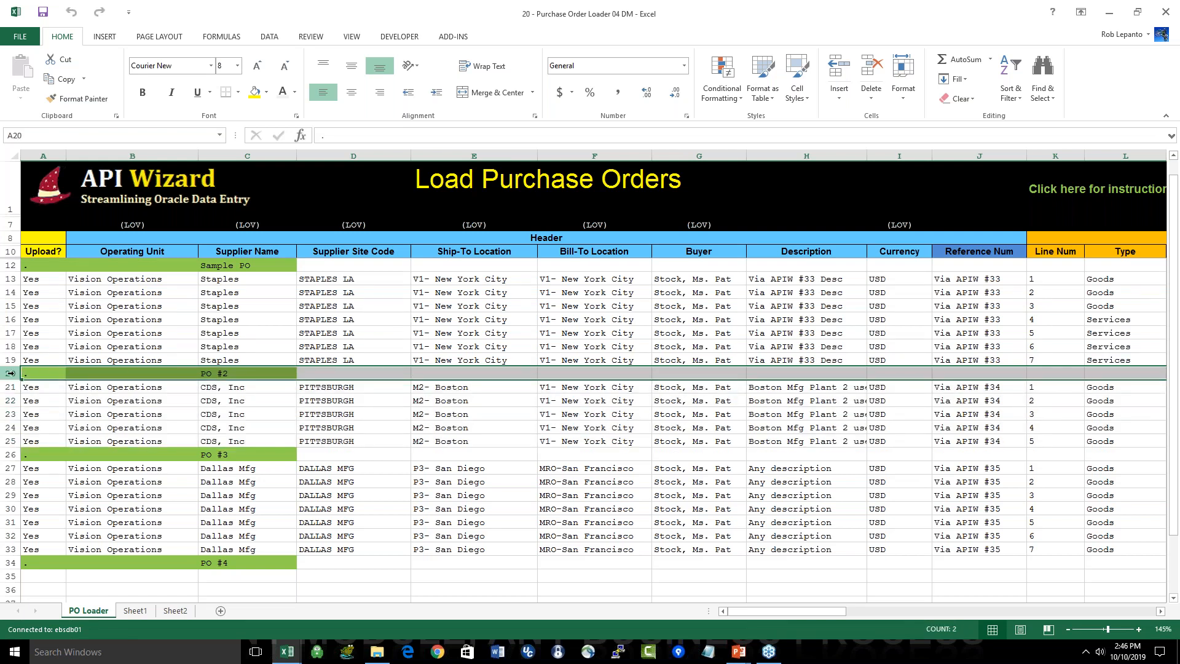
Step: Examine the Header, Line, Shipment and Distribution column sections of the purchase order loader
{"action": "left_click", "coordinate": [558, 238]}
{"action": "left_click_drag", "start_coordinate": [558, 238], "coordinate": [895, 610]}
{"action": "left_click", "coordinate": [846, 238]}
{"action": "left_click_drag", "start_coordinate": [846, 238], "coordinate": [851, 562]}
{"action": "left_click_drag", "start_coordinate": [851, 611], "coordinate": [935, 610]}
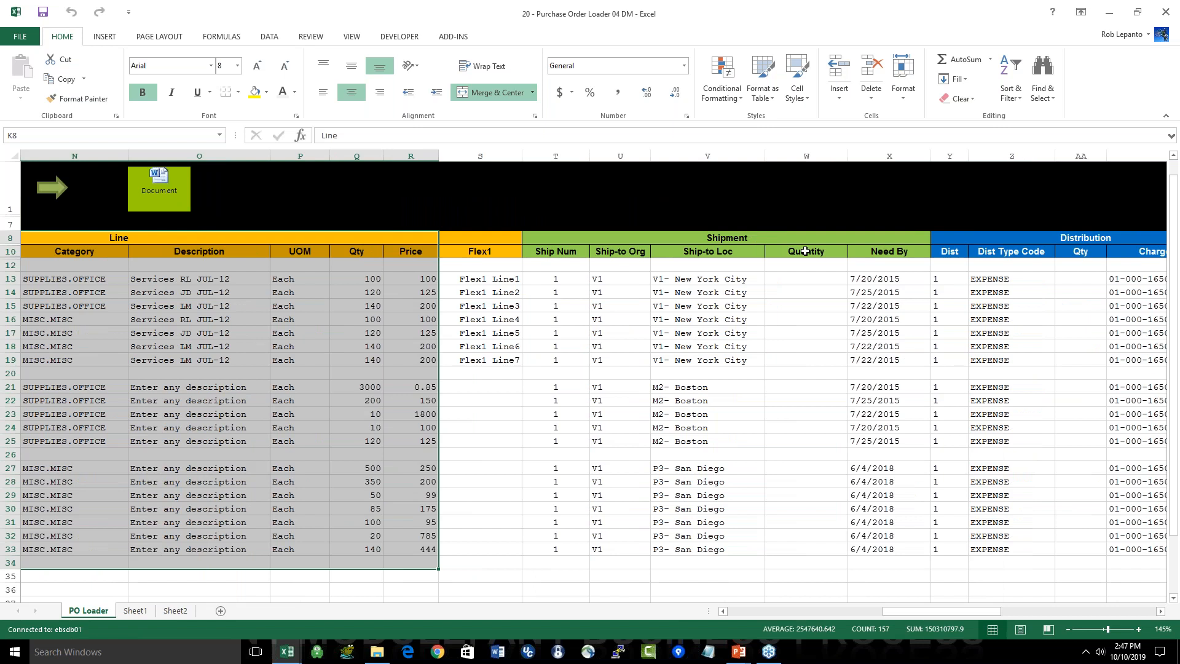
{"action": "left_click_drag", "start_coordinate": [805, 239], "coordinate": [861, 550]}
{"action": "left_click_drag", "start_coordinate": [932, 611], "coordinate": [965, 612]}
{"action": "left_click_drag", "start_coordinate": [841, 240], "coordinate": [910, 548]}
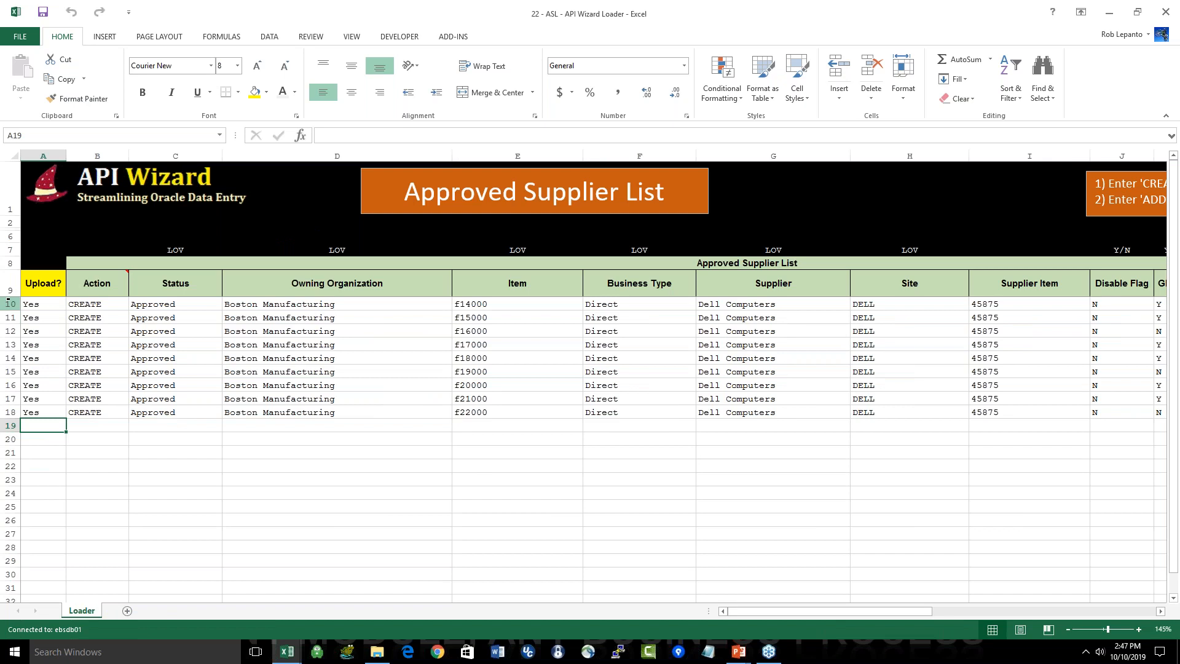
Step: Clear the sample entries in rows 10 through 18 of the Approved Supplier List loader
{"action": "left_click_drag", "start_coordinate": [9, 304], "coordinate": [9, 411]}
{"action": "key", "text": "Delete"}
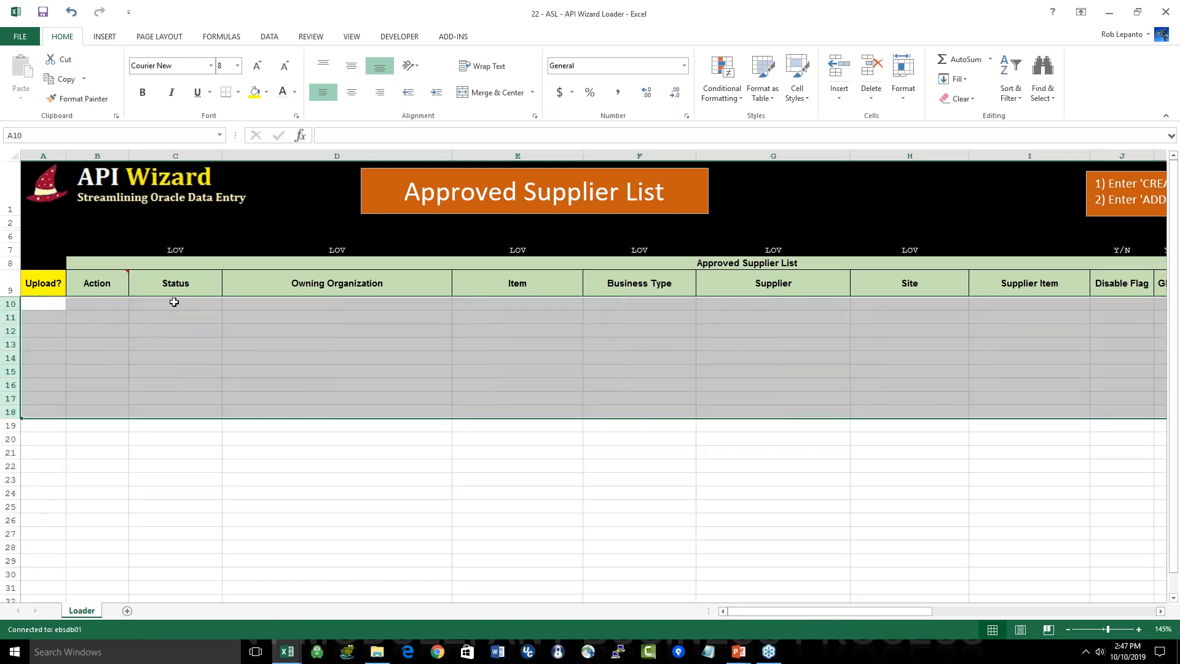
{"action": "left_click", "coordinate": [172, 304]}
Step: Load existing approved supplier records with the ASL Extraction Report, filtering by Owning Organization and leaving Item as %
{"action": "left_click", "coordinate": [453, 36]}
{"action": "left_click", "coordinate": [635, 72]}
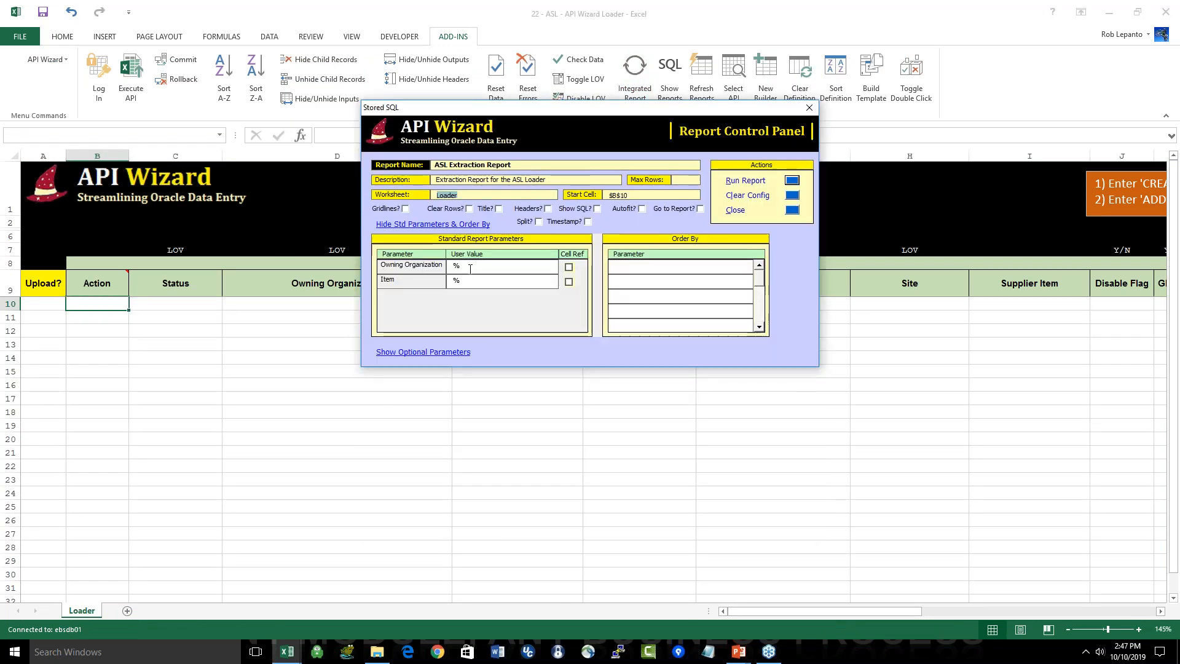
{"action": "left_click", "coordinate": [456, 265]}
{"action": "type", "text": "N"}
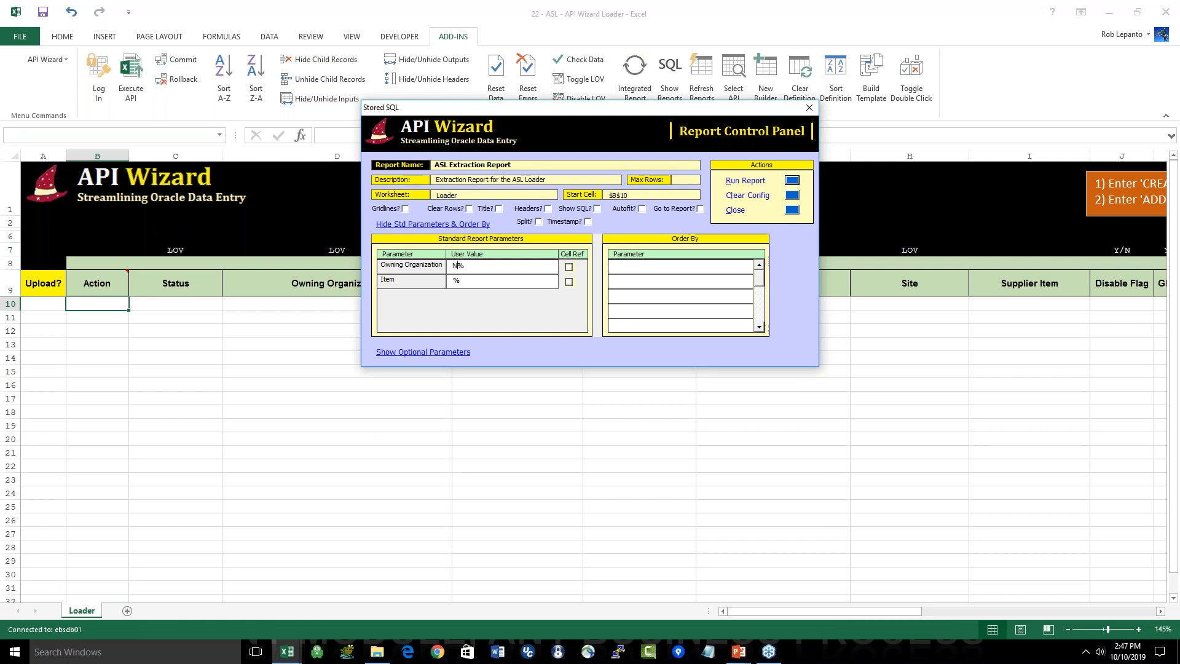
{"action": "key", "text": "BackSpace"}
{"action": "type", "text": "Boston"}
{"action": "key", "text": "Return"}
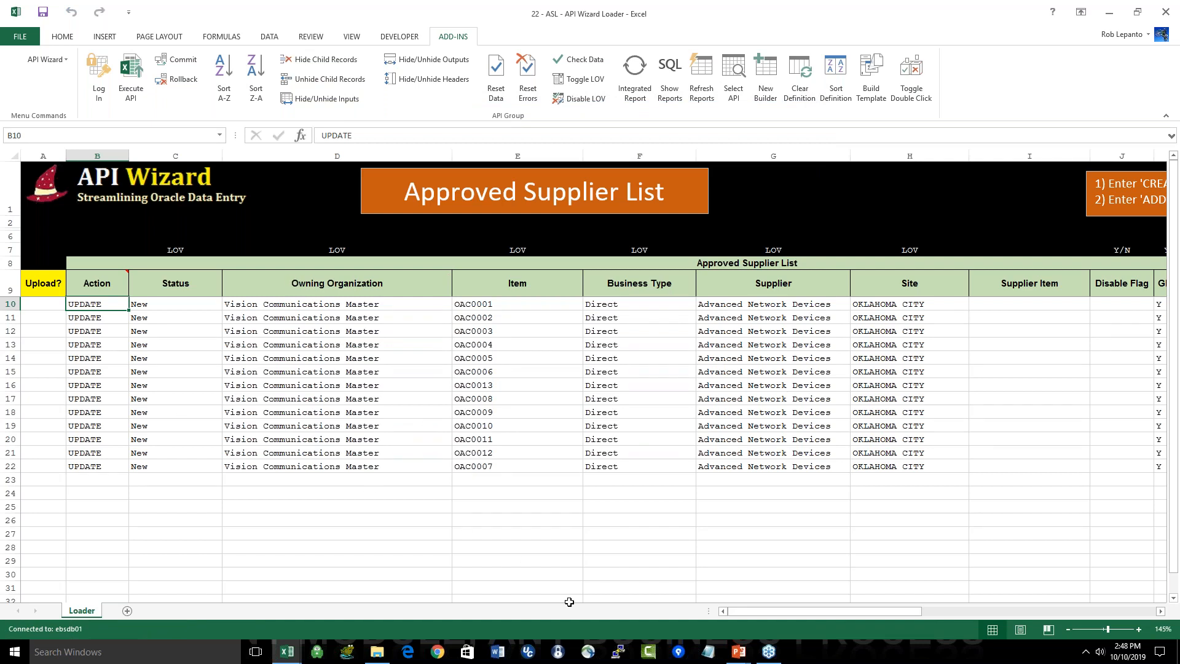
Step: Clear all sample entries from row 11 down in the Assign Sourcing Rules loader
{"action": "mouse_move", "coordinate": [749, 612]}
{"action": "left_mouse_down"}
{"action": "mouse_move", "coordinate": [854, 611]}
{"action": "mouse_move", "coordinate": [744, 611]}
{"action": "left_mouse_up"}
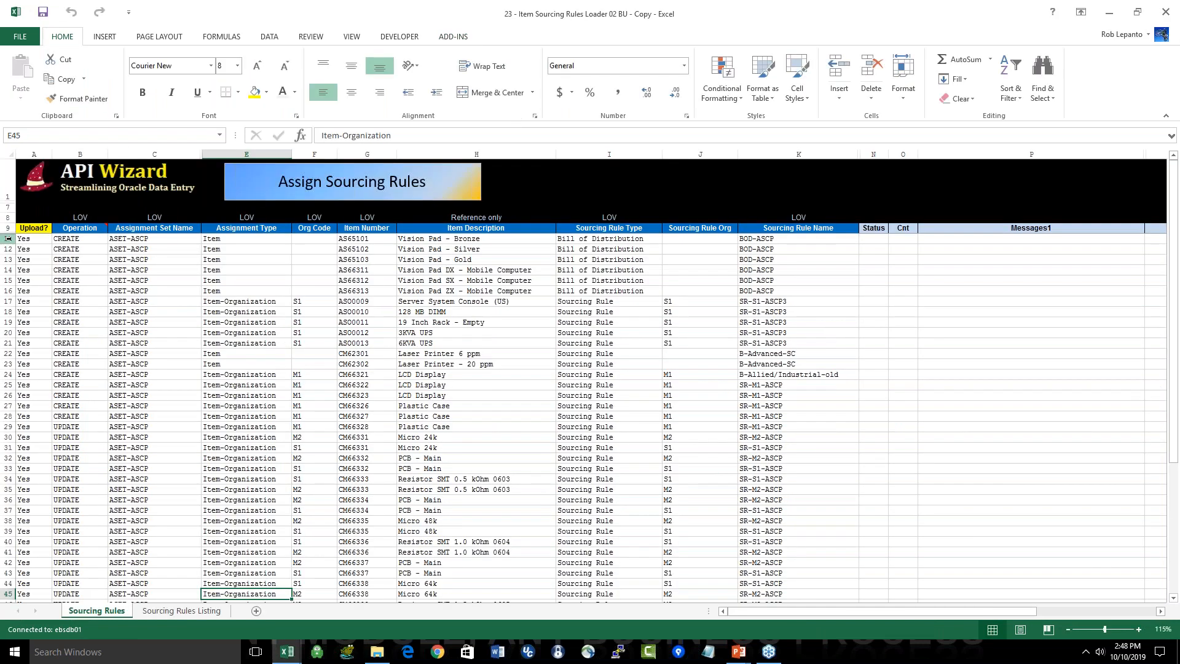
{"action": "left_click", "coordinate": [9, 238]}
{"action": "key", "text": "ctrl+shift+Down"}
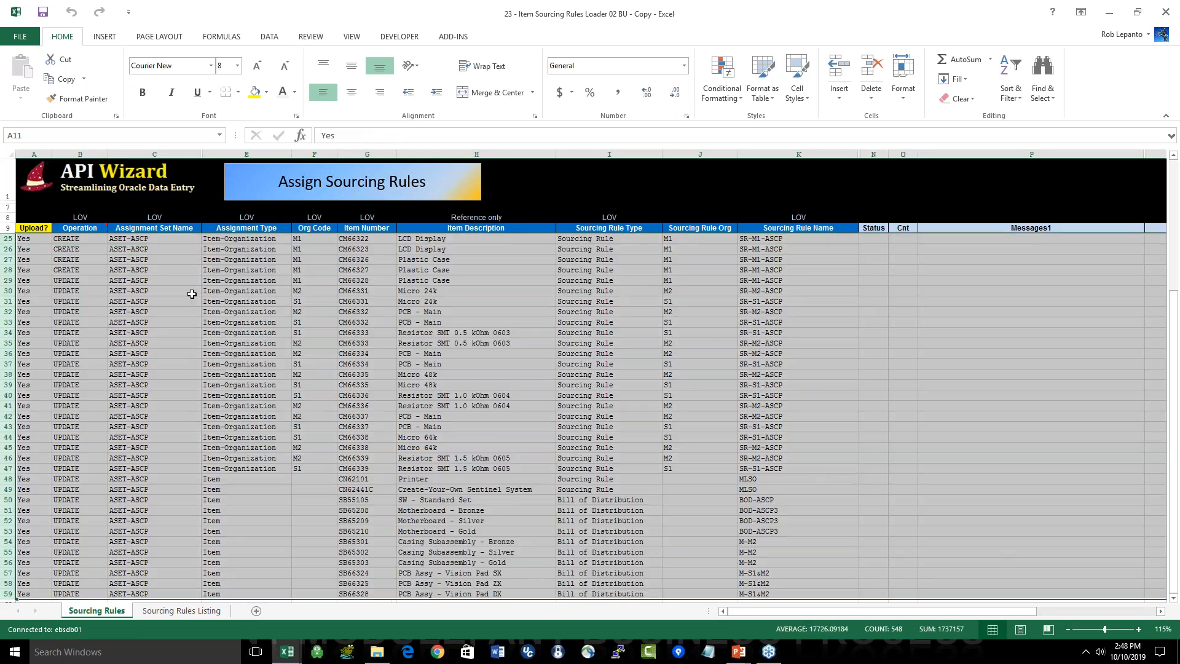
{"action": "key", "text": "Delete"}
{"action": "left_click", "coordinate": [190, 299]}
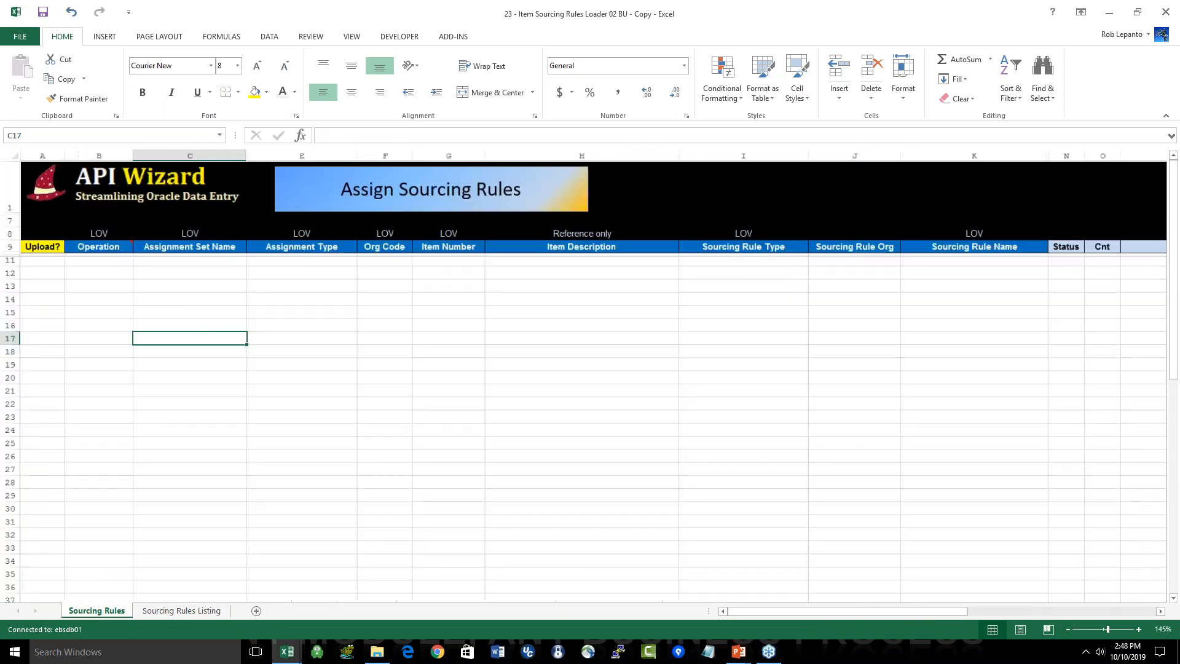
Step: Load existing sourcing rule assignments into the sheet with the integrated report, filtering by assignment set ASET%
{"action": "left_click", "coordinate": [453, 37]}
{"action": "left_click", "coordinate": [635, 76]}
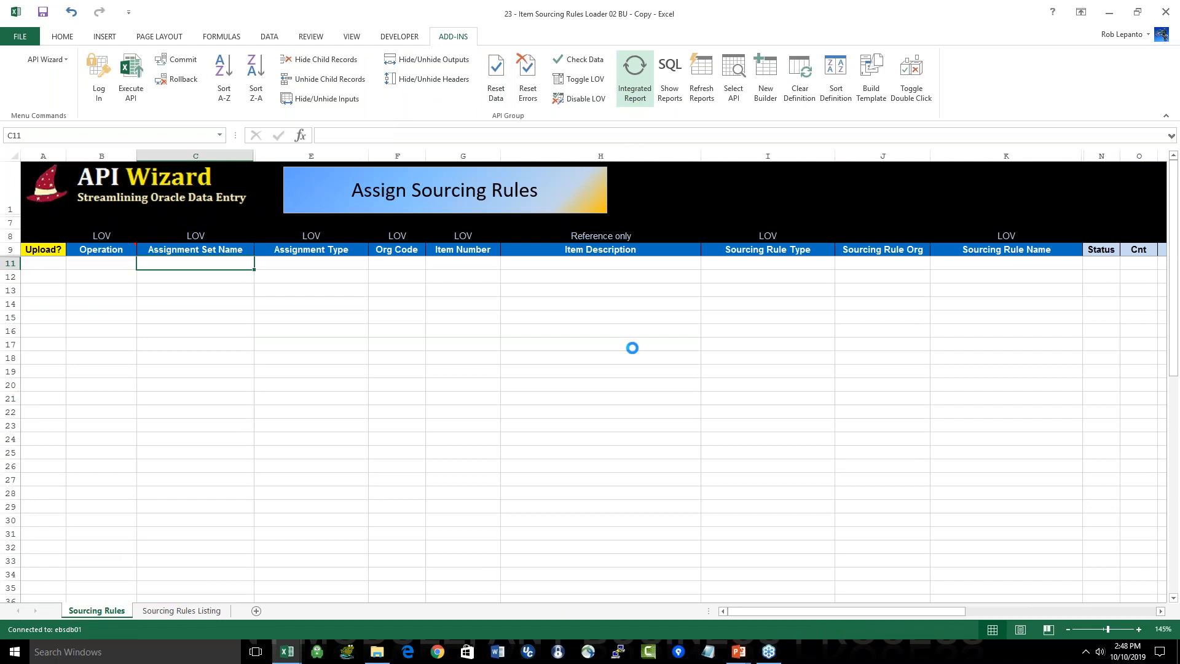
{"action": "left_click", "coordinate": [566, 377]}
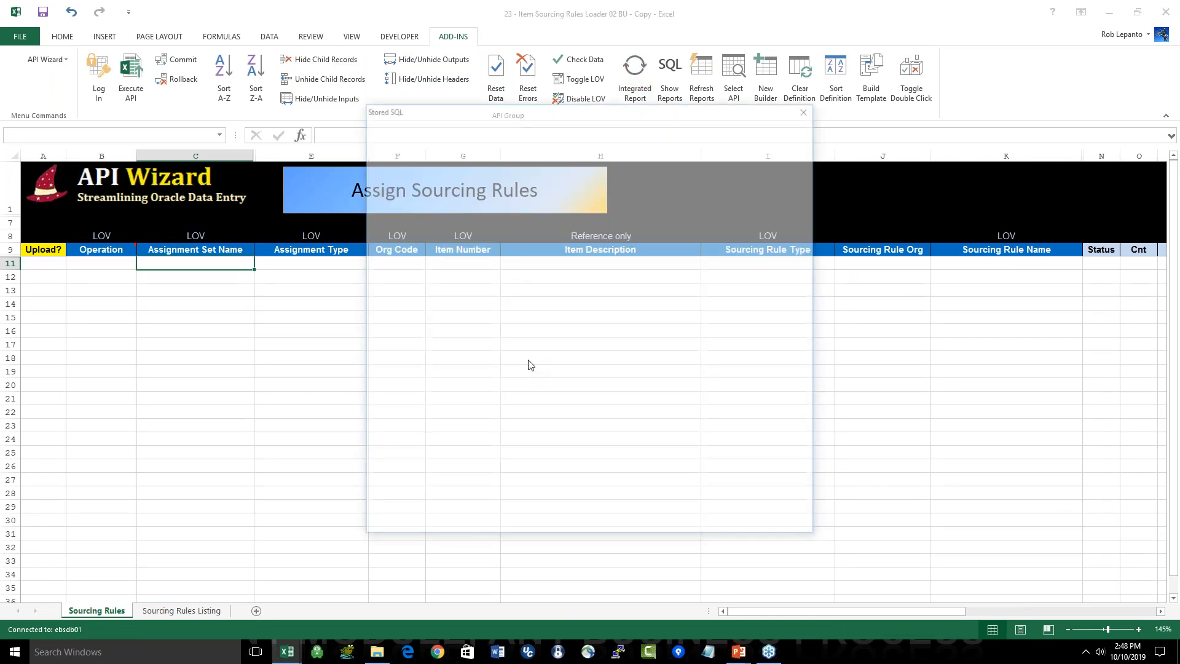
{"action": "type", "text": "ASET%"}
{"action": "key", "text": "Return"}
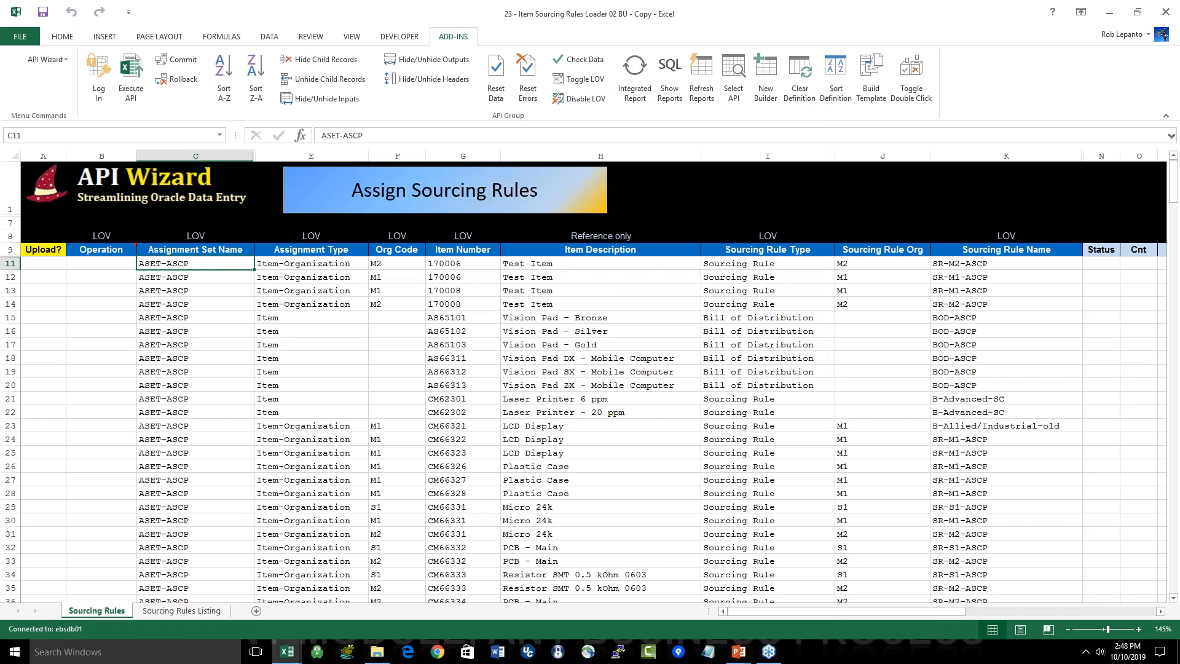
Step: Check the Operation choices available for the first sourcing rule row
{"action": "left_click", "coordinate": [109, 262]}
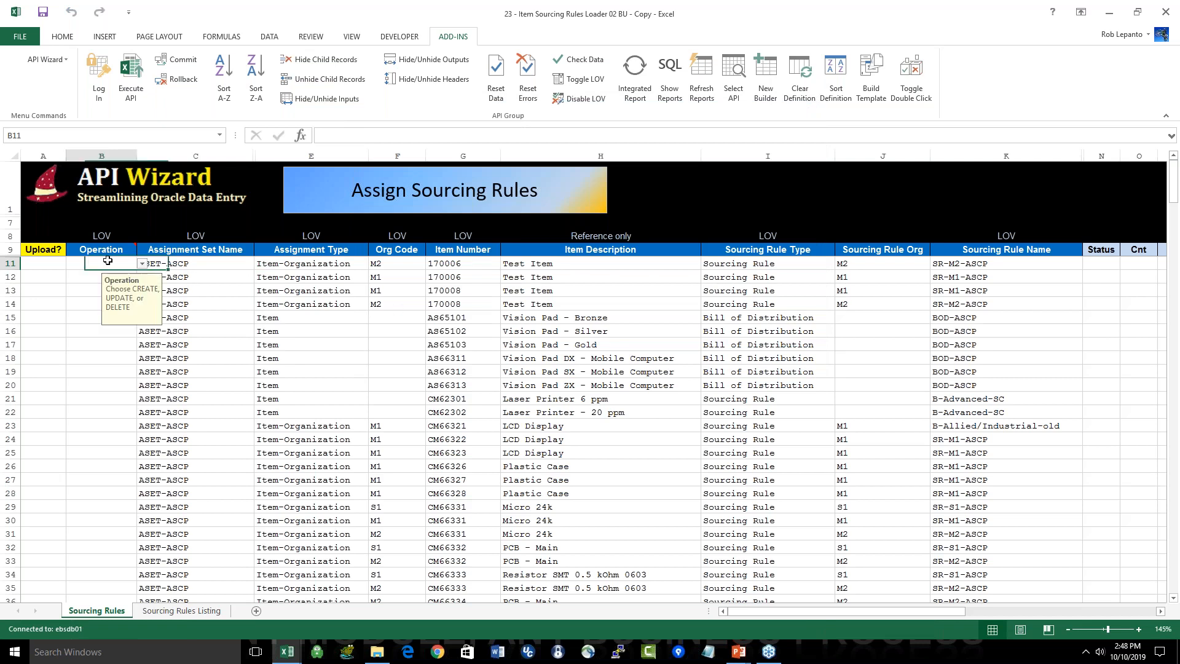
{"action": "left_click", "coordinate": [141, 263]}
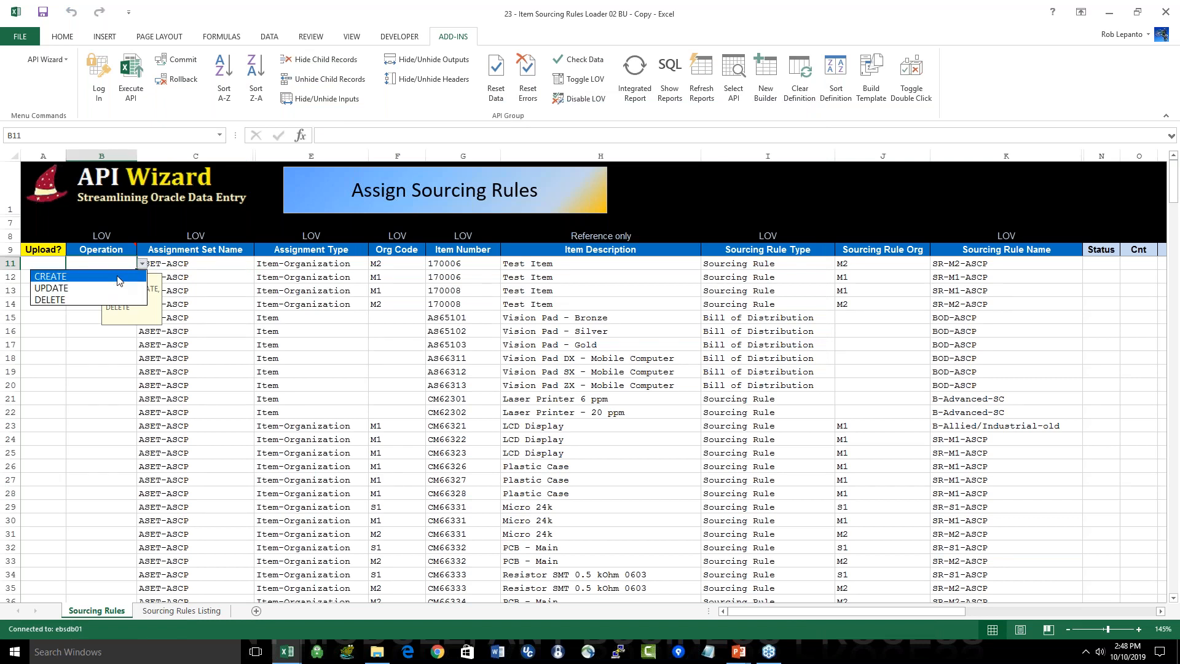
{"action": "key", "text": "Escape"}
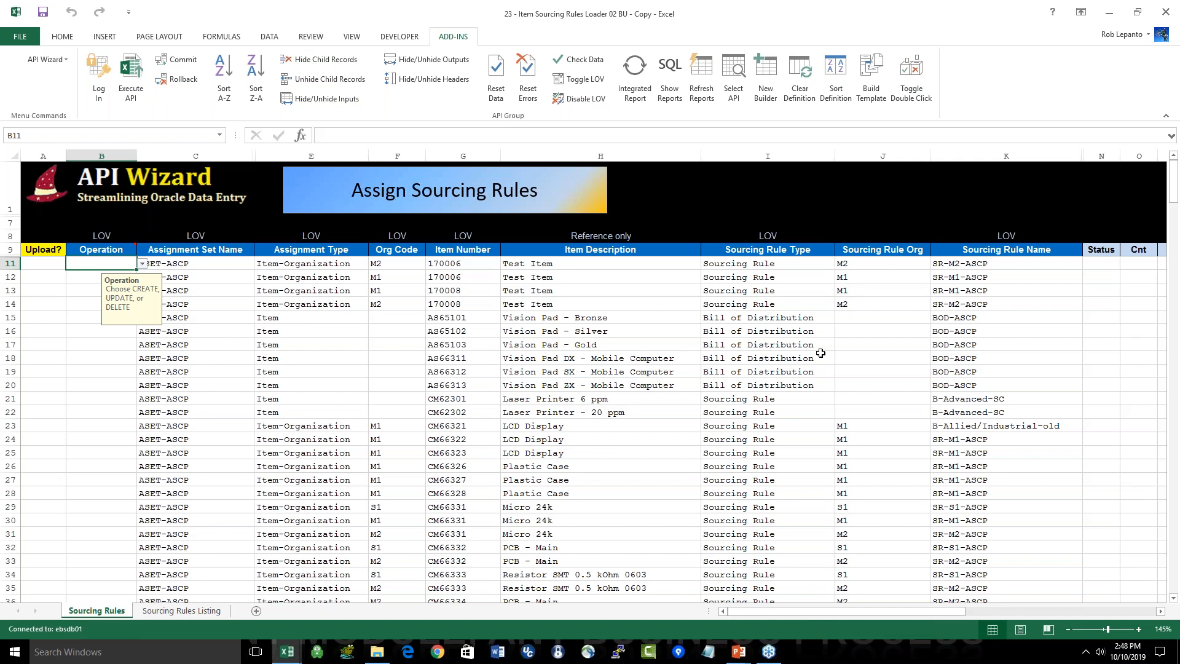
Step: Close the Item Sourcing Rules, ASL, Requisitions, Purchase Order and Update Vendor Site Email workbooks without saving changes
{"action": "key", "text": "alt+Tab"}
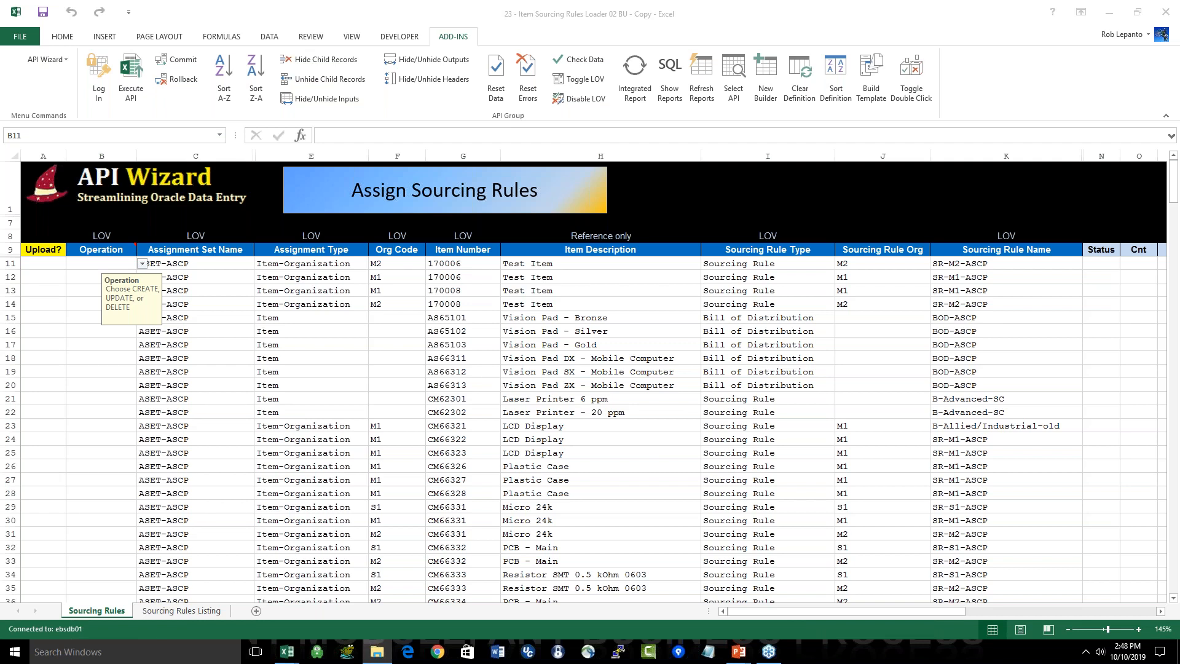
{"action": "key", "text": "alt+Tab"}
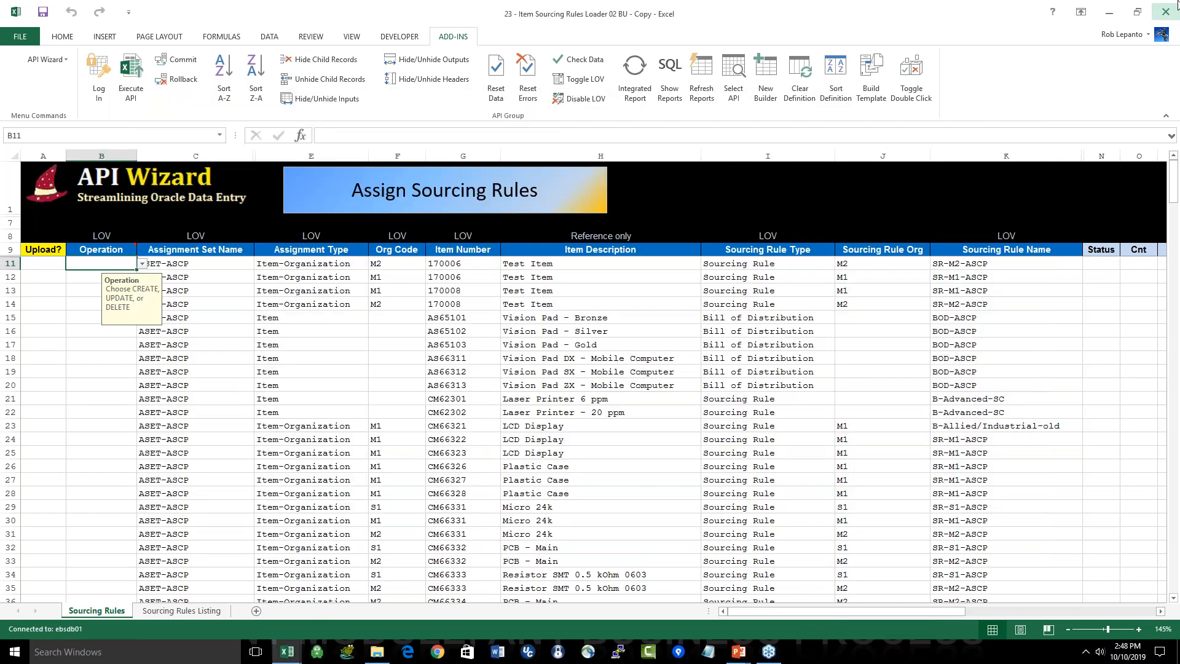
{"action": "left_click", "coordinate": [1163, 12]}
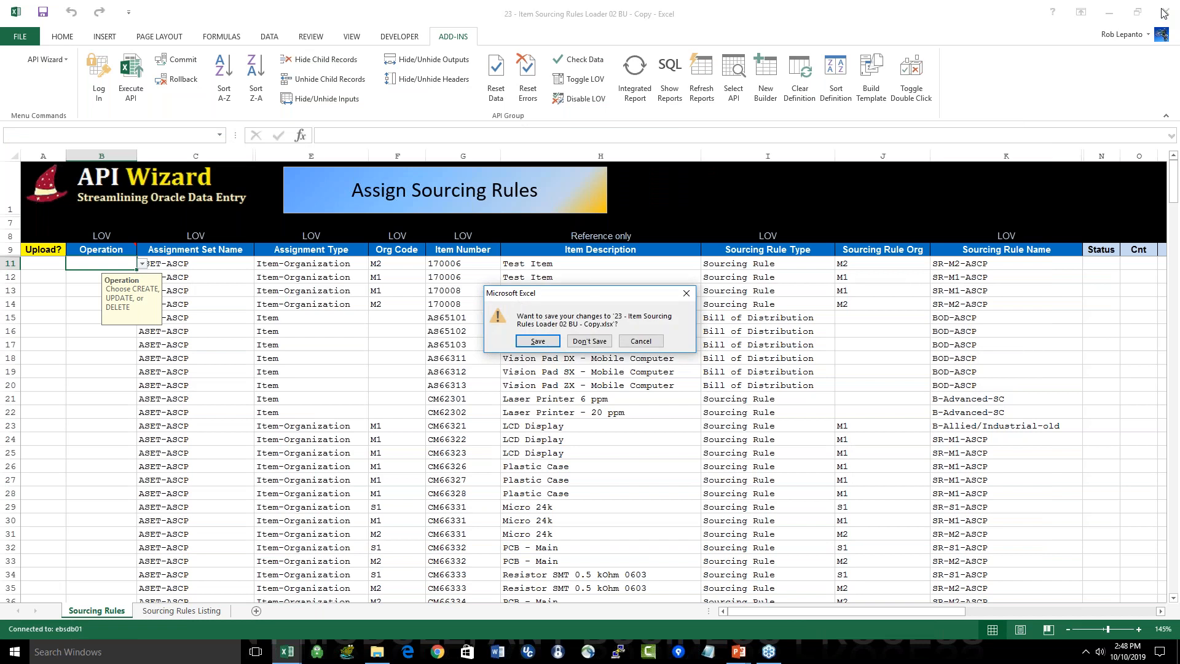
{"action": "key", "text": "n"}
{"action": "left_click", "coordinate": [1164, 14]}
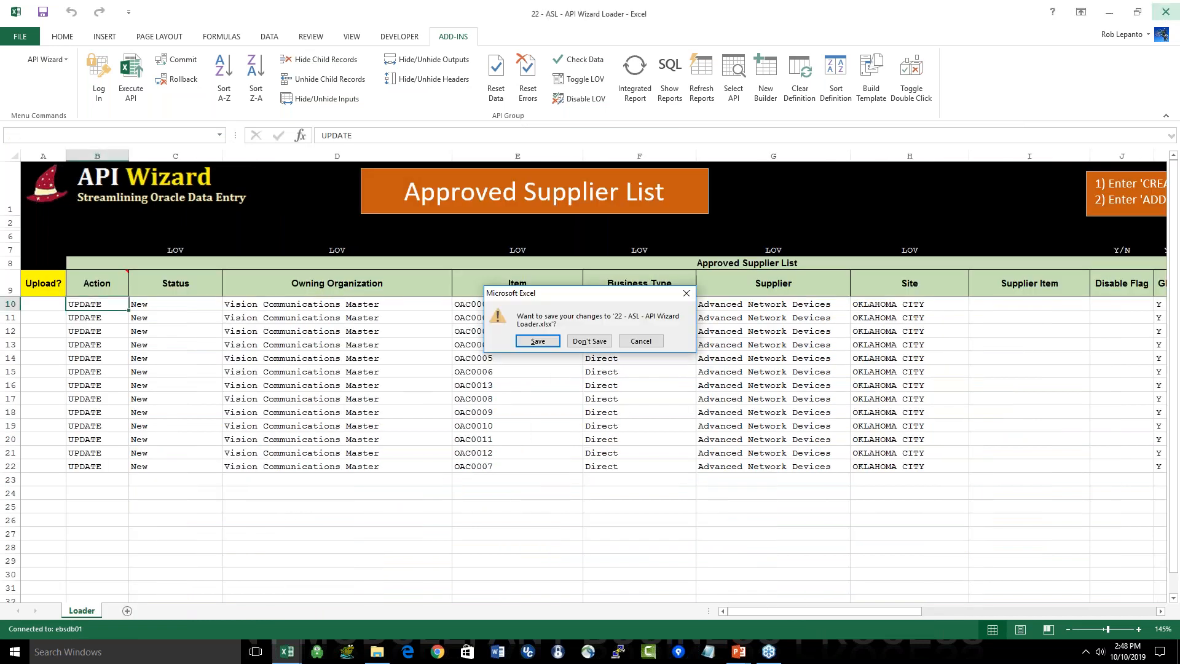
{"action": "key", "text": "n"}
{"action": "left_click", "coordinate": [1164, 12]}
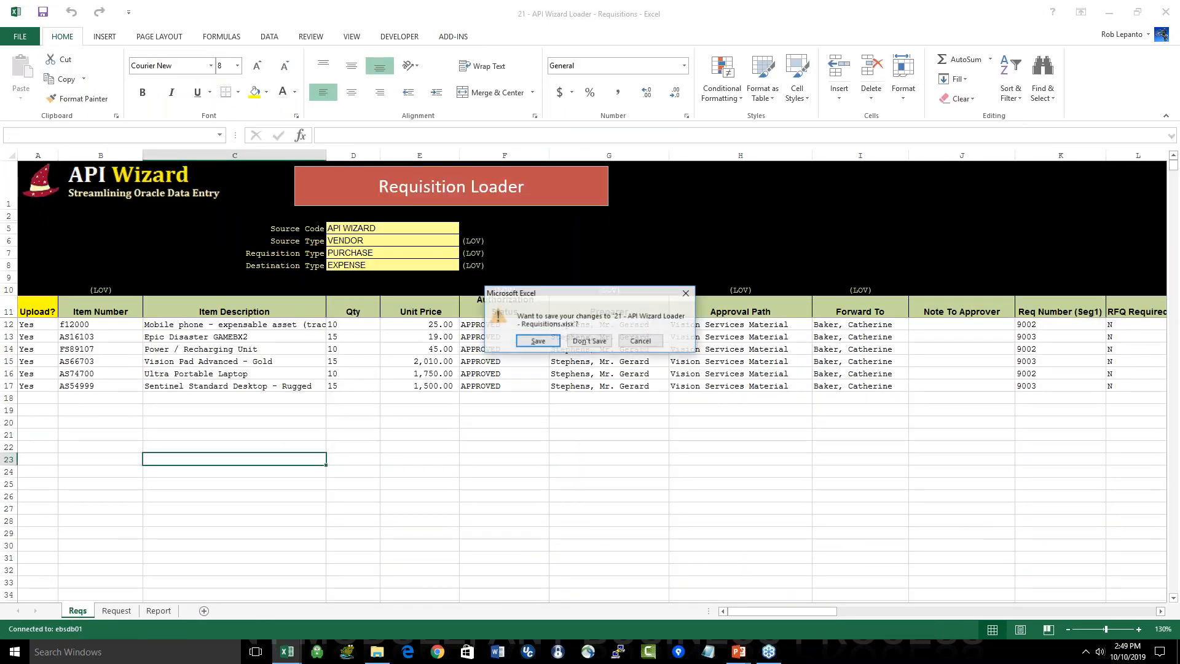
{"action": "key", "text": "n"}
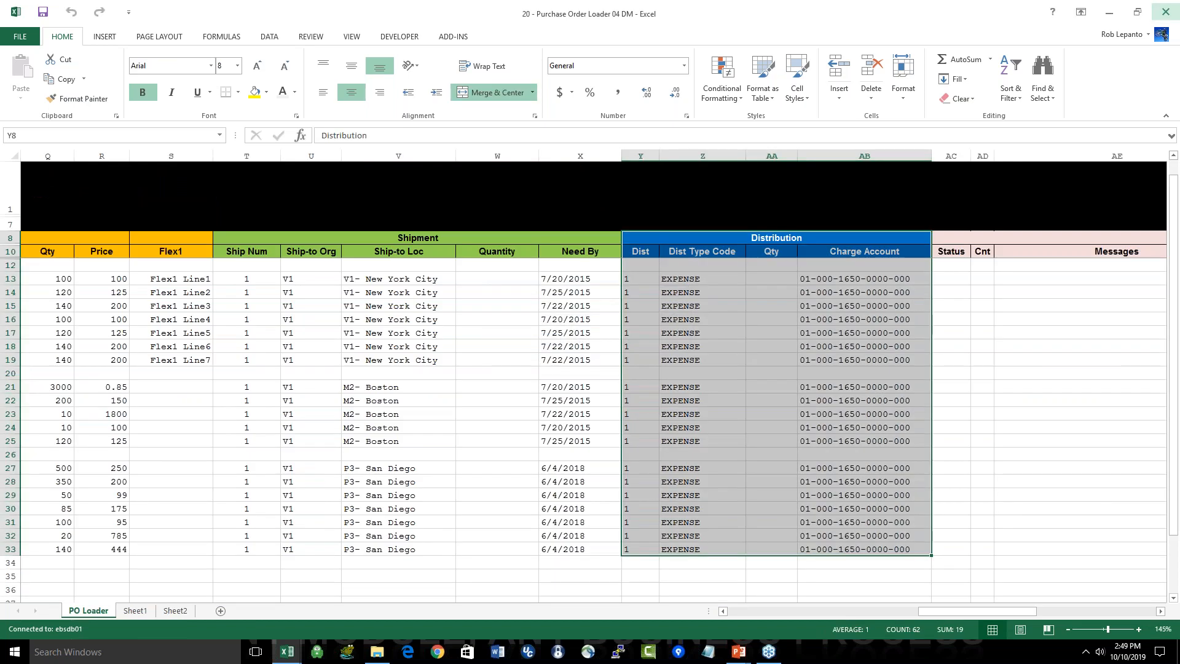
{"action": "left_click", "coordinate": [1165, 12]}
{"action": "left_click", "coordinate": [1165, 13]}
{"action": "key", "text": "n"}
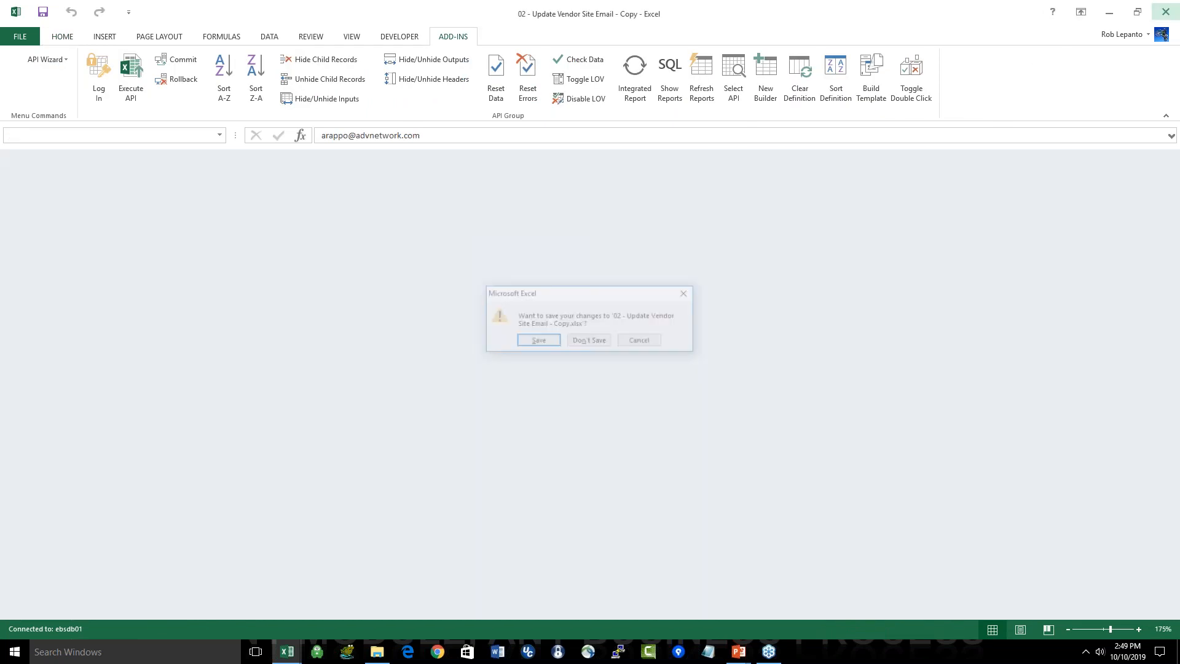
{"action": "left_click", "coordinate": [1165, 12]}
Step: Switch to the PowerPoint slide show and advance to the Bills of Material (BOMs) slide
{"action": "key", "text": "alt+Tab"}
{"action": "key", "text": "alt+Tab"}
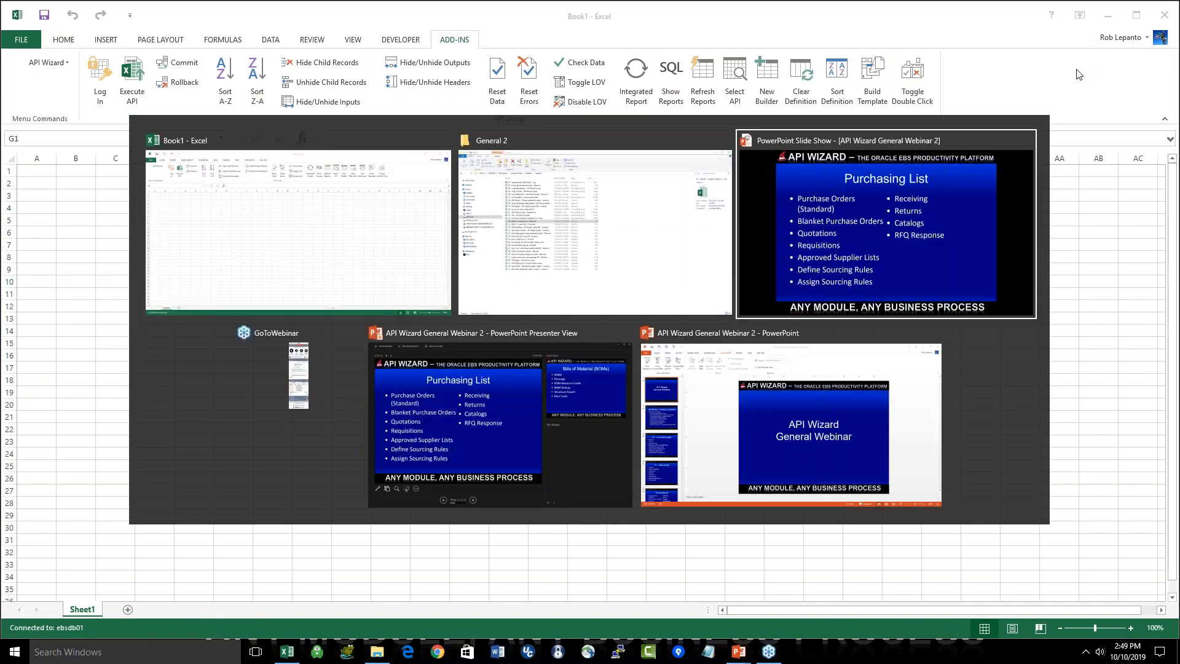
{"action": "key", "text": "Right"}
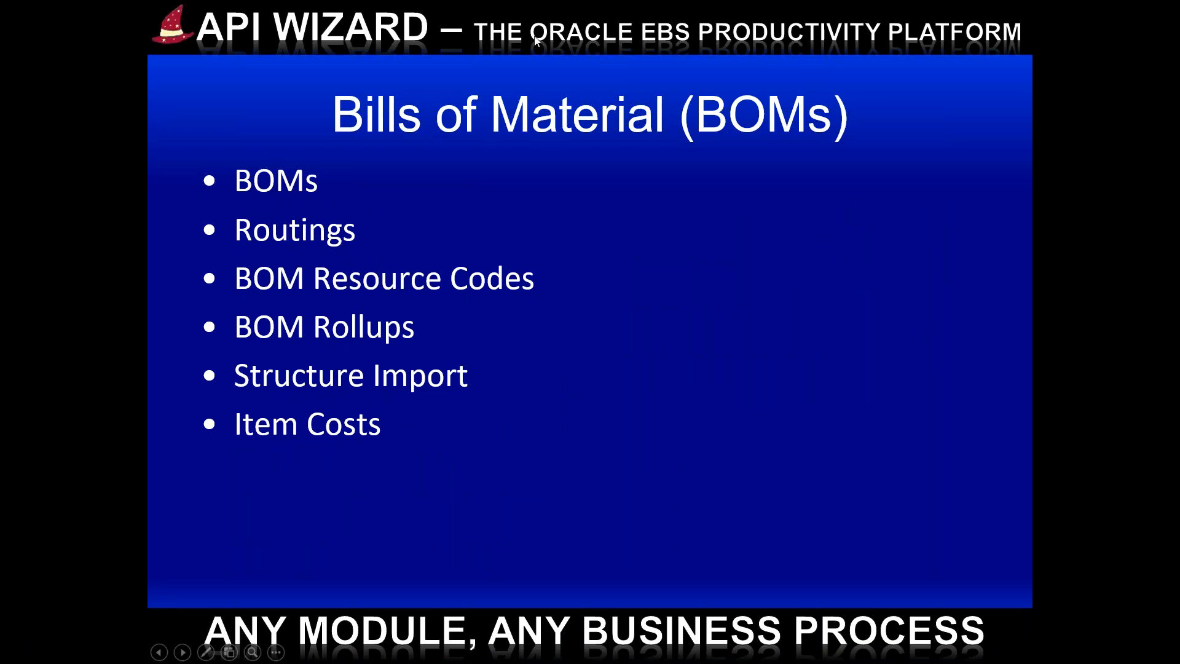
Step: Open the BOM - Loader Basic A workbook in Excel and examine its Header and Components columns
{"action": "key", "text": "alt+Tab"}
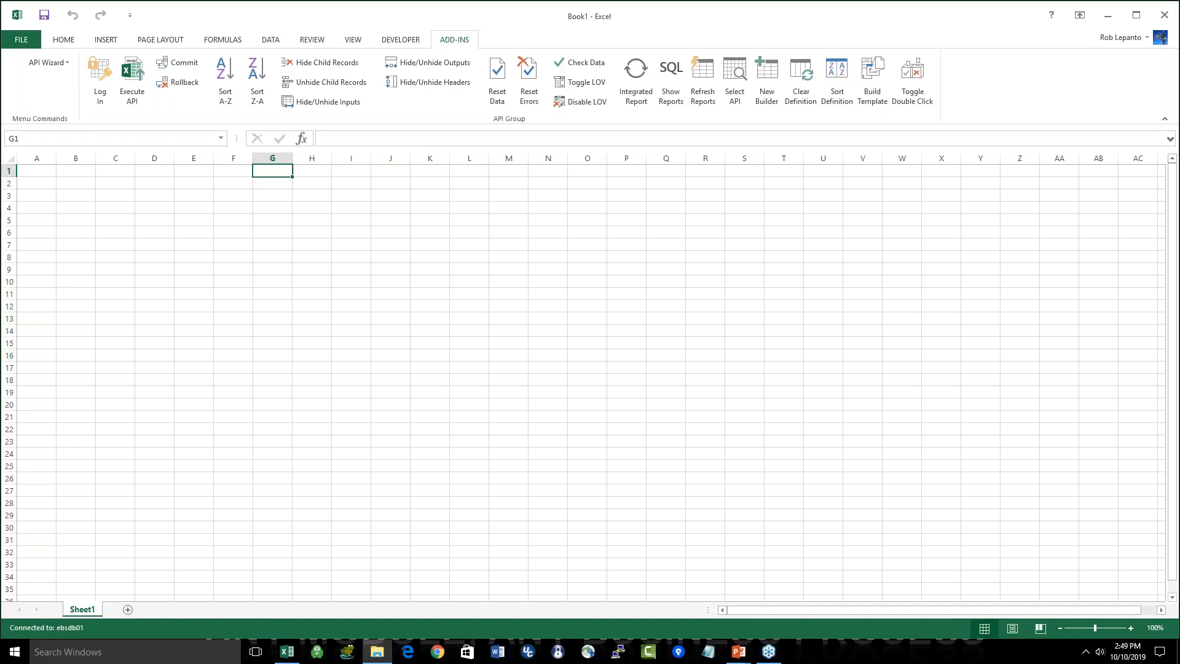
{"action": "scroll", "coordinate": [399, 554], "scroll_direction": "up", "scroll_amount": 2}
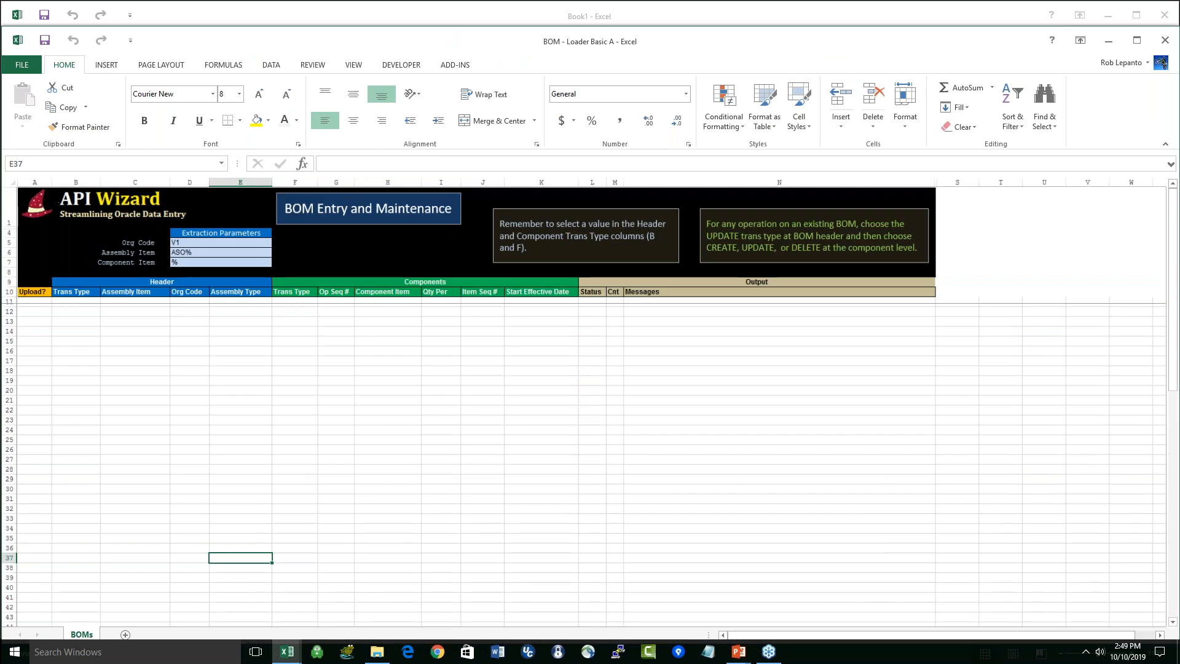
{"action": "scroll", "coordinate": [215, 341], "scroll_direction": "up", "scroll_amount": 1}
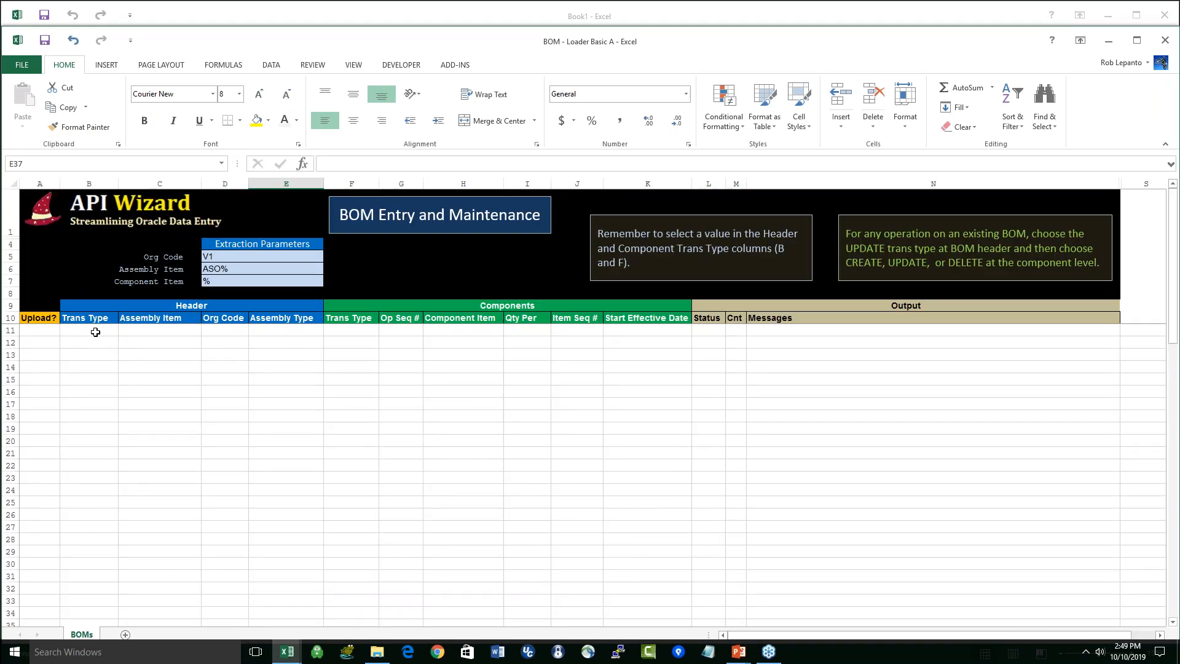
{"action": "left_click", "coordinate": [10, 330]}
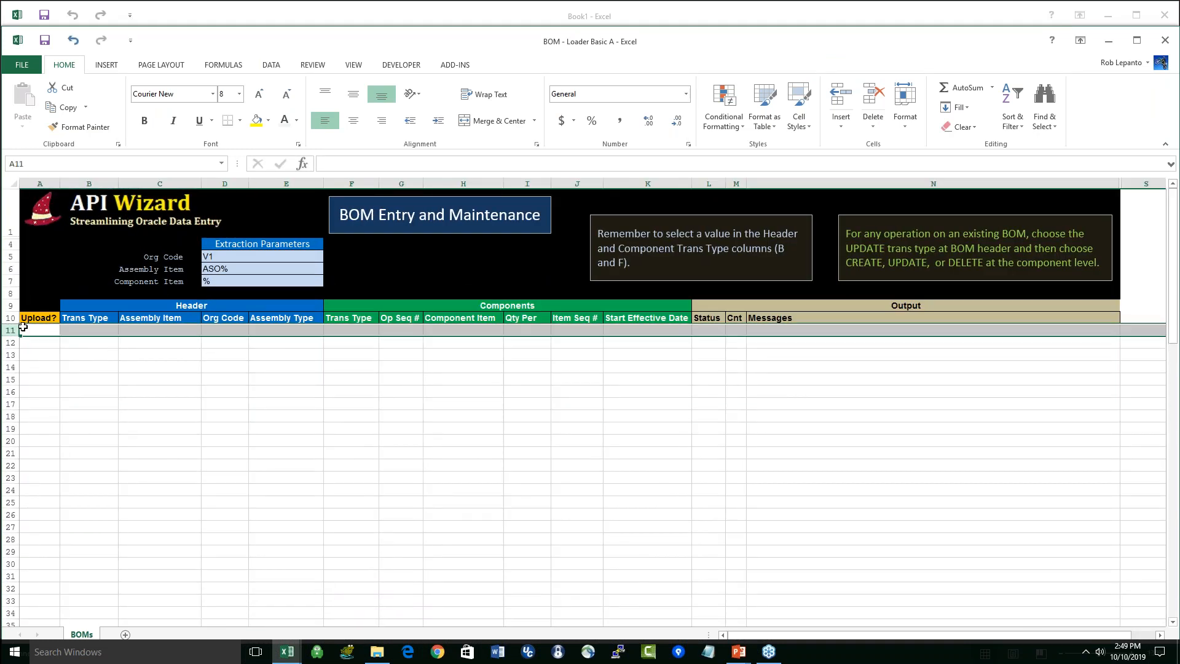
{"action": "left_click_drag", "start_coordinate": [26, 330], "coordinate": [685, 540]}
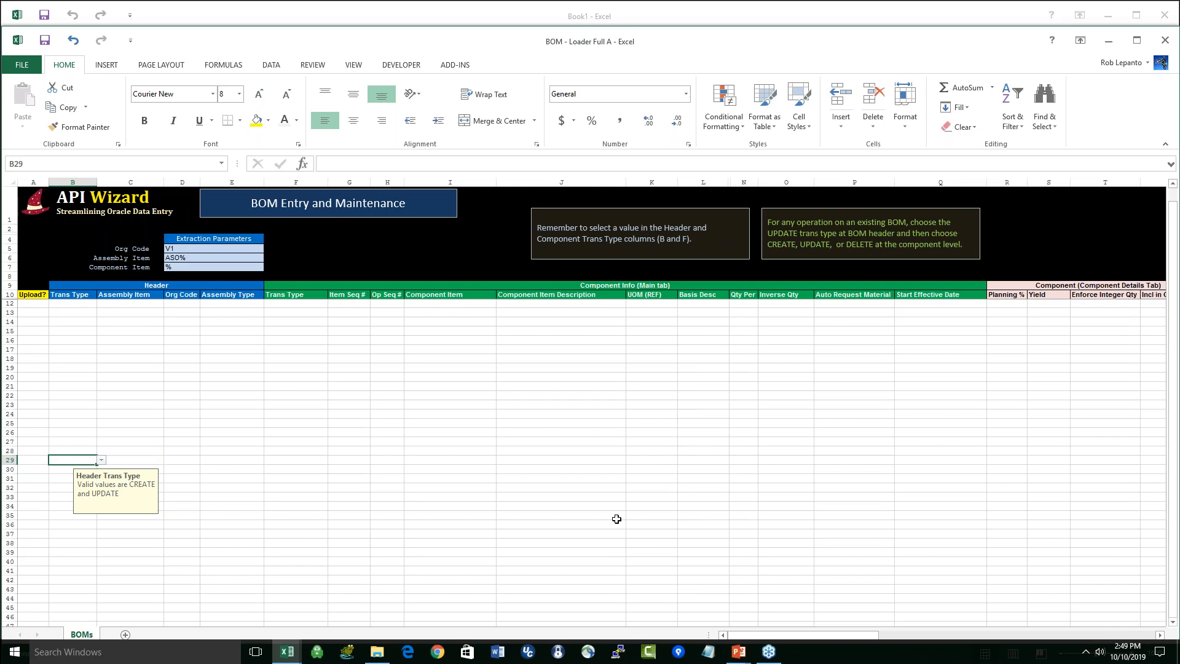
Step: Examine the Header, Component Info and Component Details columns of the BOM - Loader Full A workbook
{"action": "scroll", "coordinate": [440, 426], "scroll_direction": "up", "scroll_amount": 2}
{"action": "left_click", "coordinate": [84, 346]}
{"action": "left_click_drag", "start_coordinate": [83, 345], "coordinate": [614, 566]}
{"action": "left_click_drag", "start_coordinate": [817, 636], "coordinate": [793, 633]}
{"action": "left_click", "coordinate": [582, 503]}
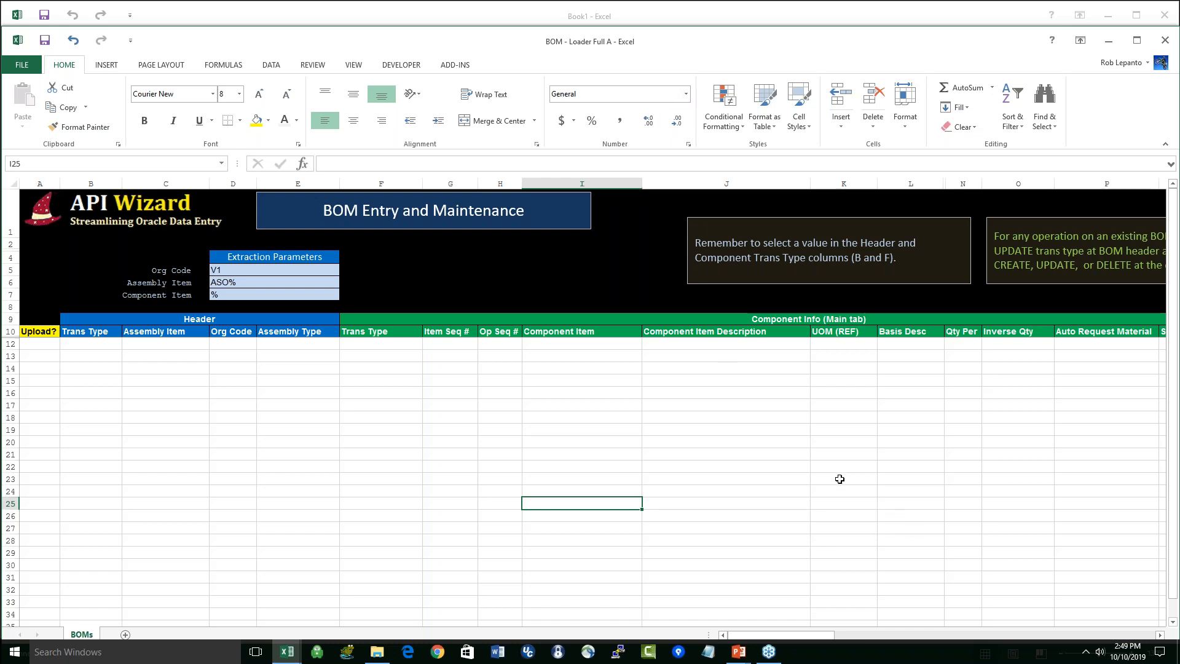
Step: Show the column options for the Basis Desc column, including Hide and Delete, without applying any
{"action": "left_click", "coordinate": [910, 183]}
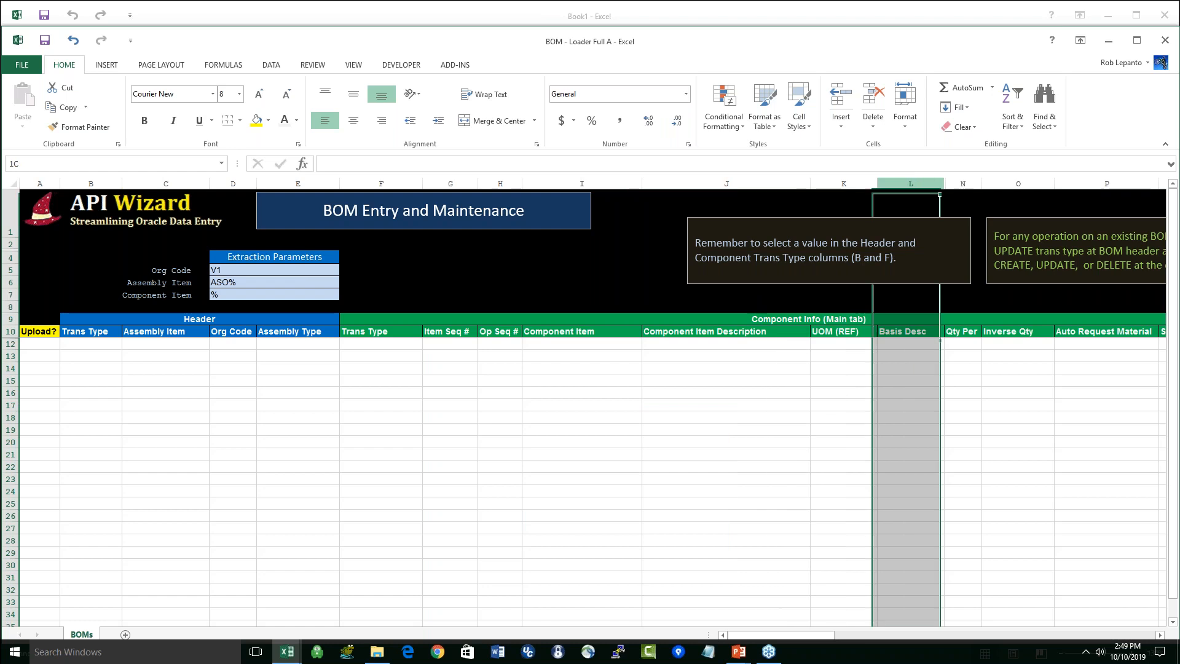
{"action": "right_click", "coordinate": [915, 388]}
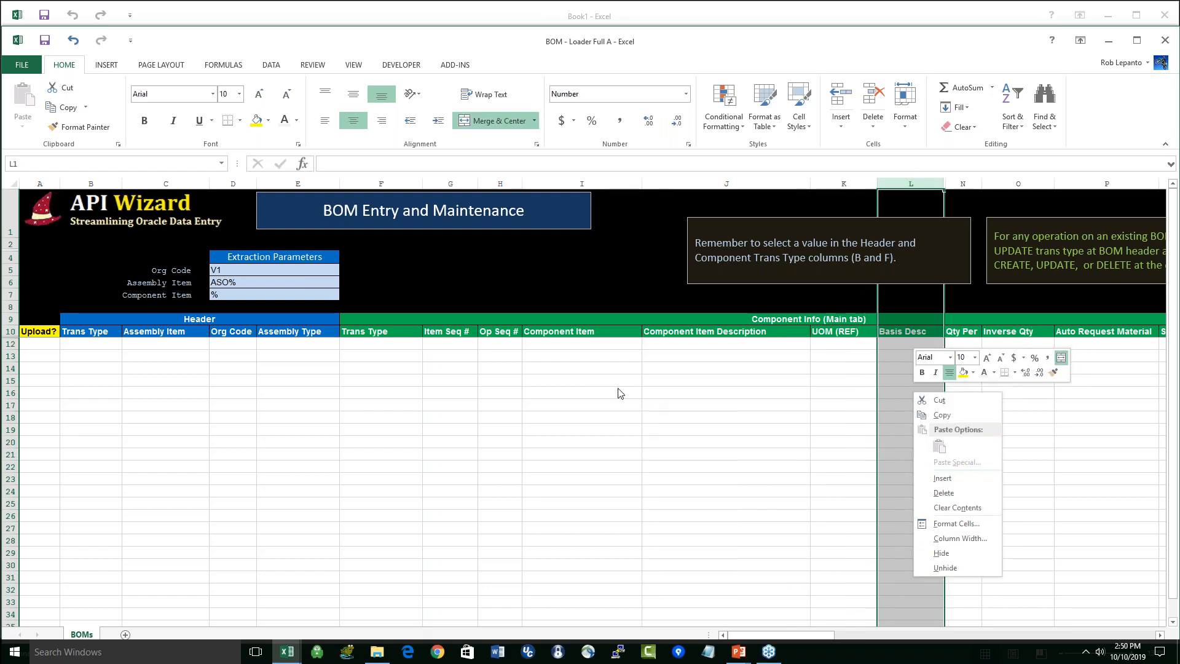
{"action": "key", "text": "Escape"}
{"action": "left_click", "coordinate": [578, 380]}
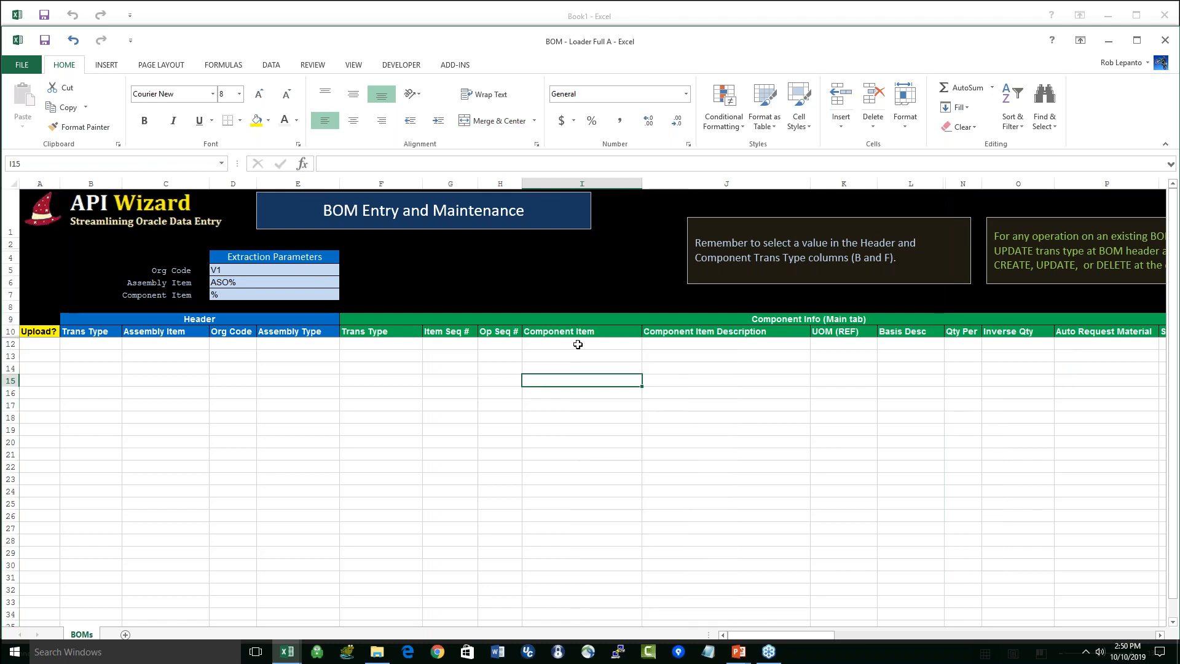
Step: Return to the BOM - Loader Basic A workbook and maximize its window
{"action": "key", "text": "alt+Tab"}
{"action": "left_click", "coordinate": [527, 379]}
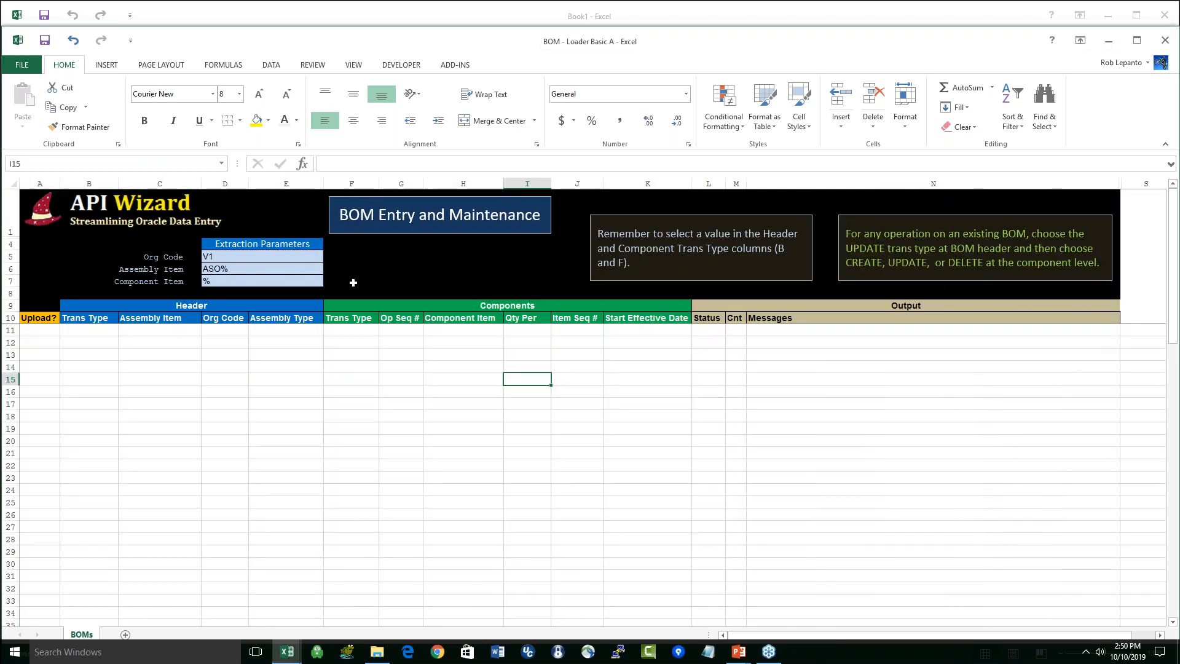
{"action": "double_click", "coordinate": [507, 42]}
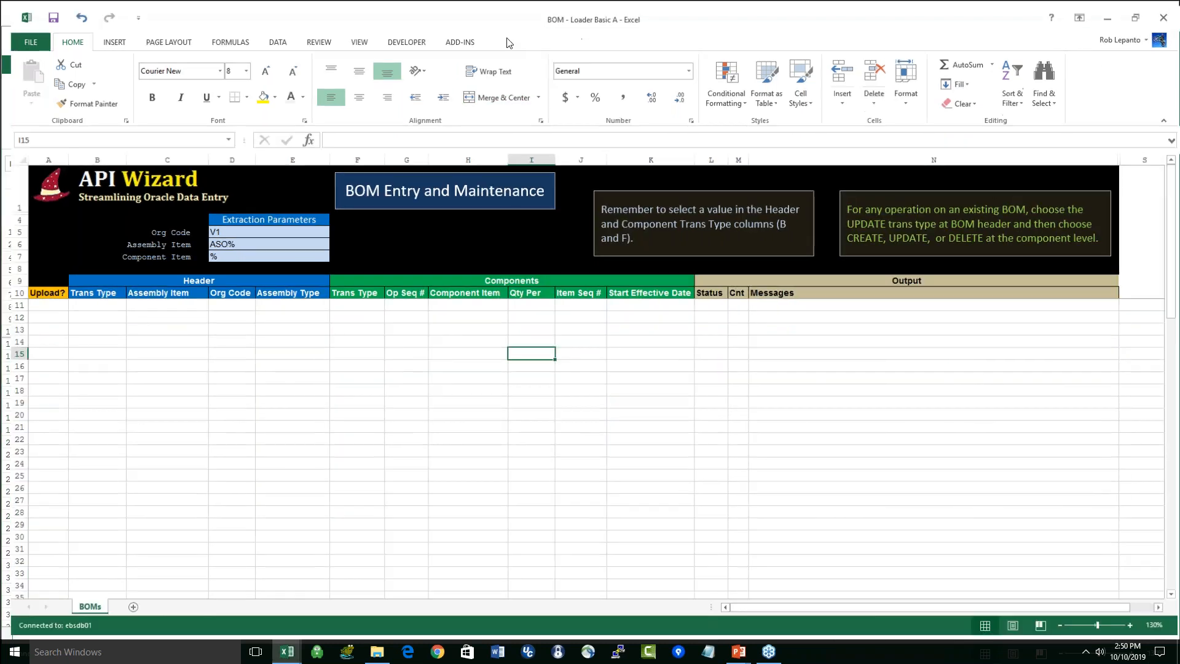
{"action": "scroll", "coordinate": [174, 112], "scroll_direction": "down", "scroll_amount": 8}
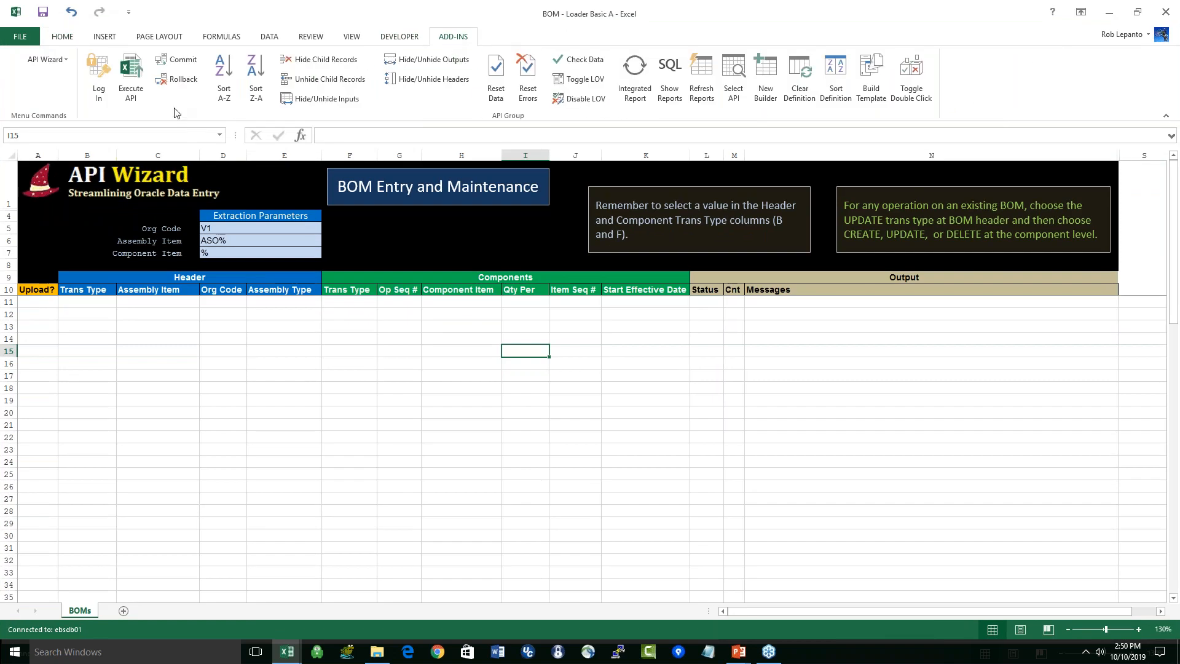
Step: Log out of the current API Wizard connection and log in to the vis database with the account username and password
{"action": "left_click", "coordinate": [107, 90]}
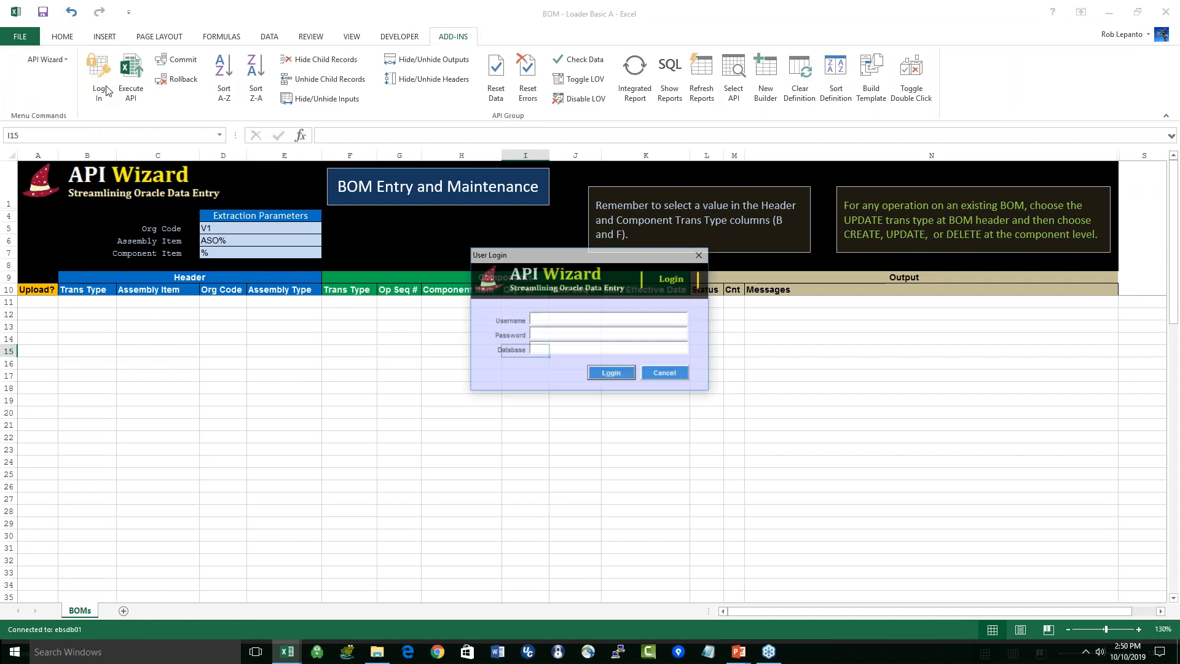
{"action": "left_click", "coordinate": [512, 372]}
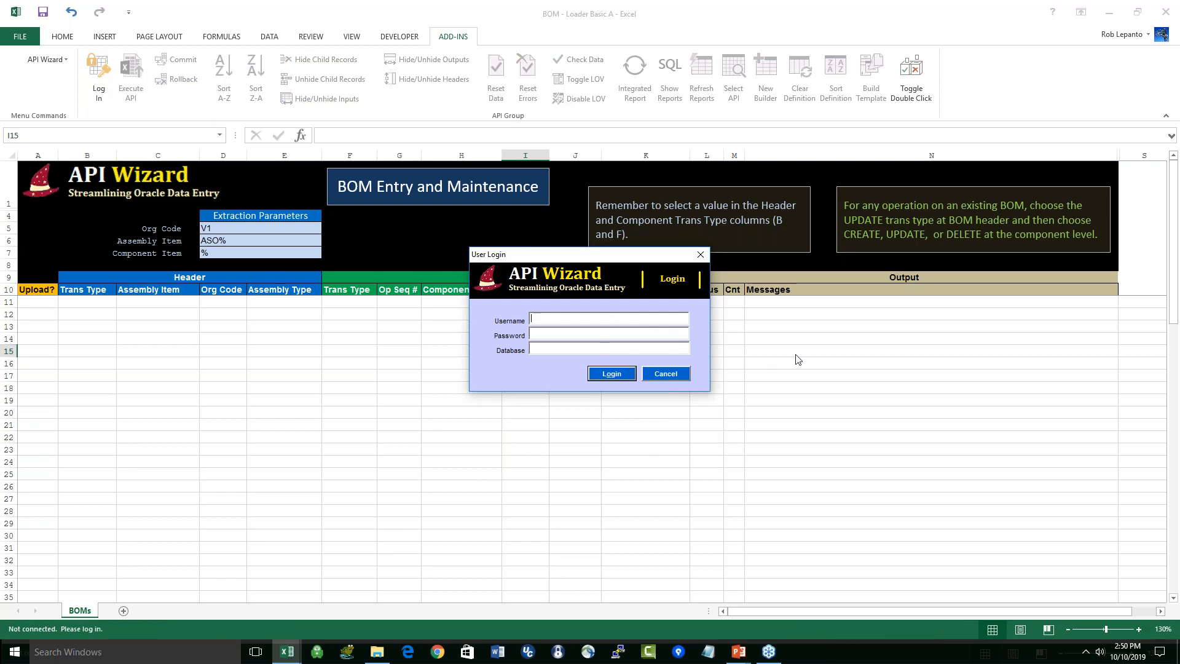
{"action": "key", "text": "Tab"}
{"action": "key", "text": "BackSpace"}
{"action": "key", "text": "BackSpace"}
{"action": "key", "text": "BackSpace"}
{"action": "key", "text": "BackSpace"}
{"action": "key", "text": "BackSpace"}
{"action": "key", "text": "BackSpace"}
{"action": "key", "text": "BackSpace"}
{"action": "key", "text": "BackSpace"}
{"action": "key", "text": "BackSpace"}
{"action": "key", "text": "BackSpace"}
{"action": "left_click", "coordinate": [612, 374]}
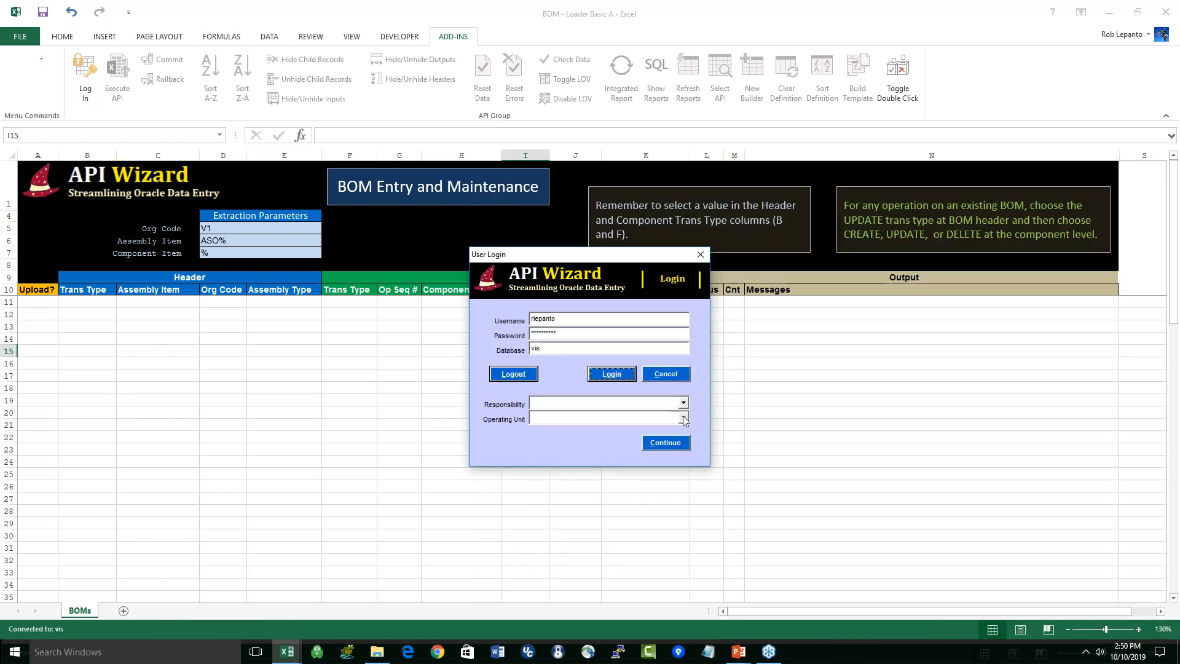
{"action": "left_click", "coordinate": [664, 443]}
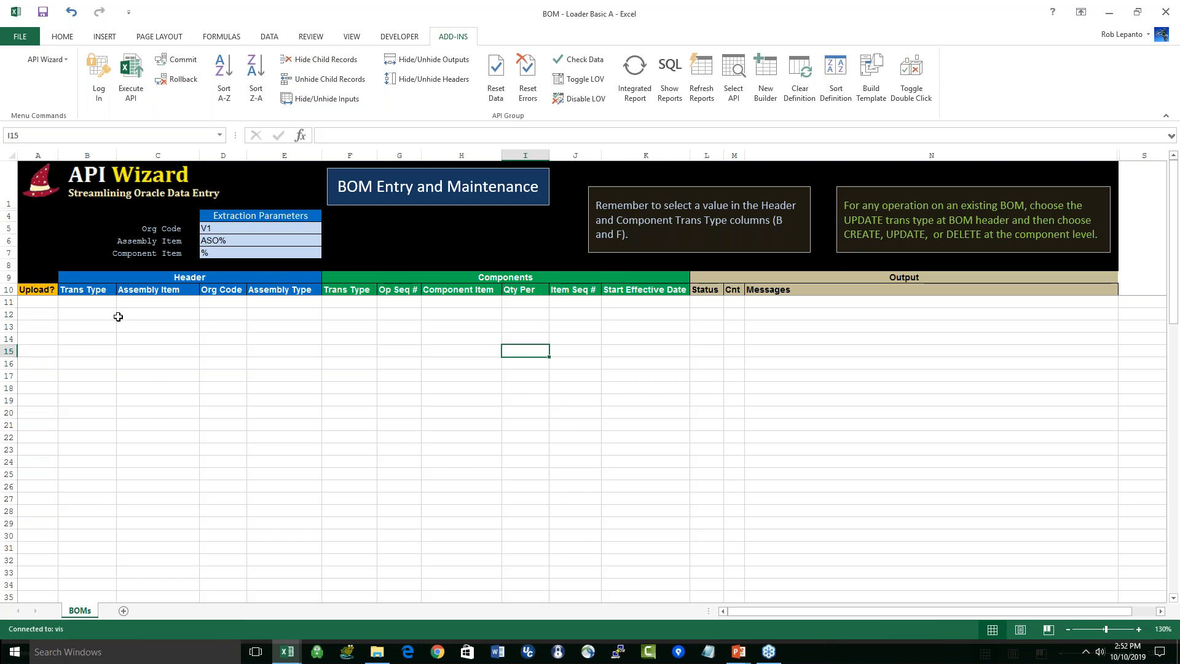
Step: Run the integrated report IR - BOM Components with Assembly Item ASO%, Component Item % and Org Code V1 to load the BOM rows
{"action": "left_click", "coordinate": [147, 304]}
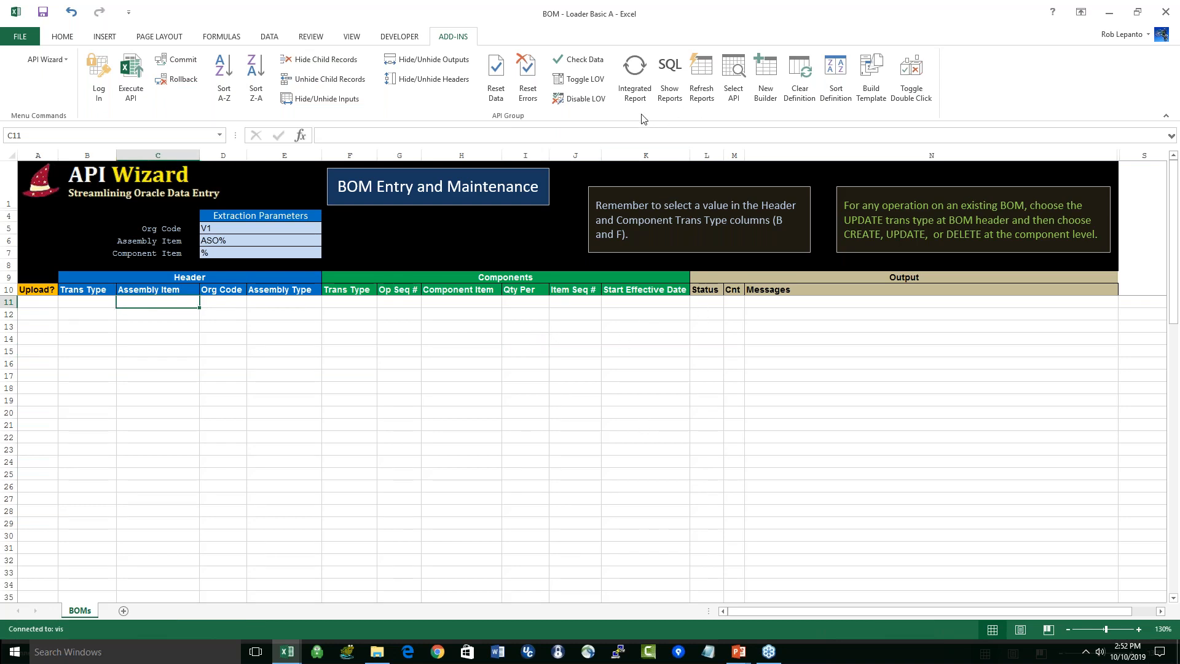
{"action": "left_click", "coordinate": [635, 77]}
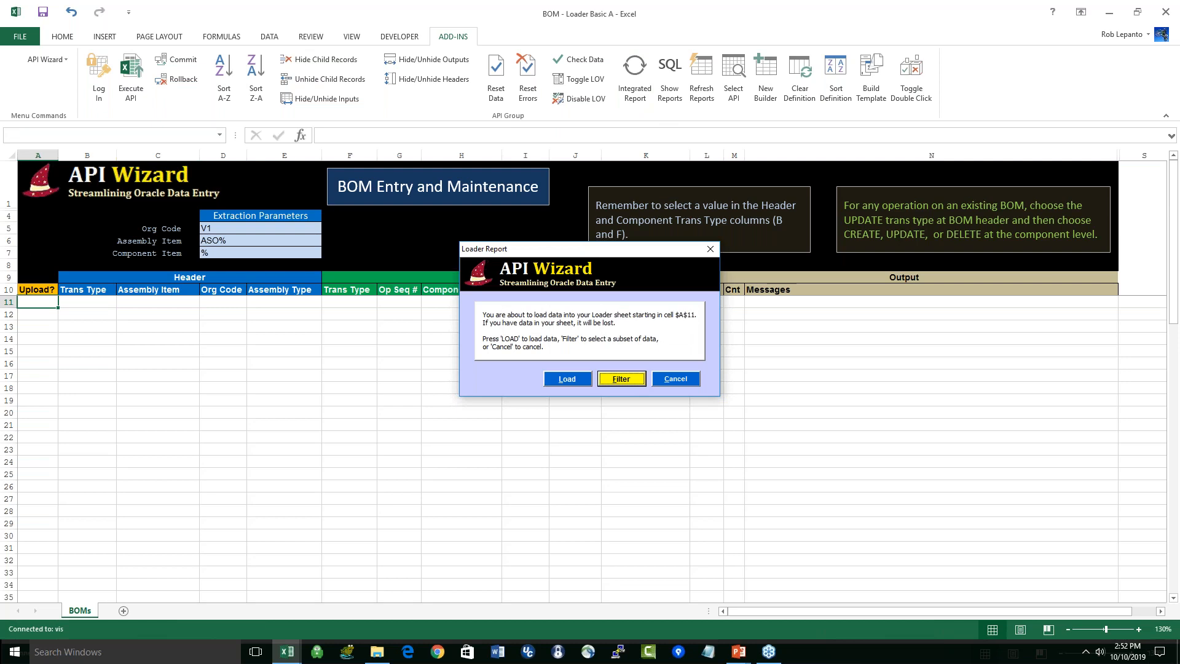
{"action": "left_click", "coordinate": [635, 379]}
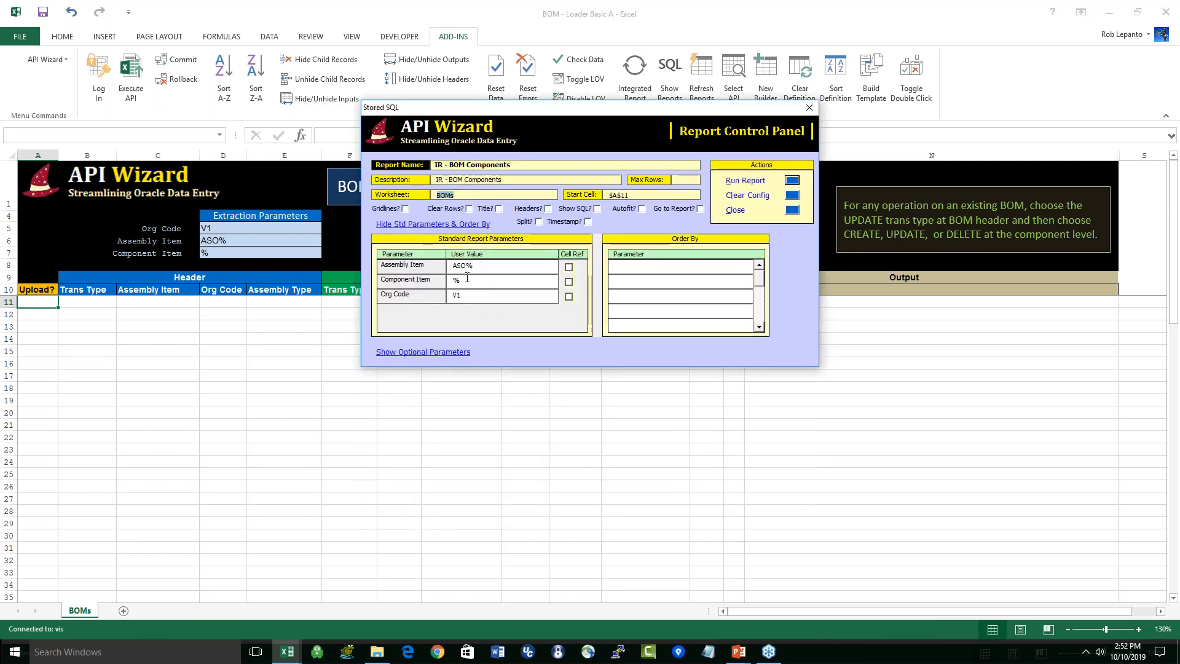
{"action": "left_click_drag", "start_coordinate": [467, 265], "coordinate": [447, 266]}
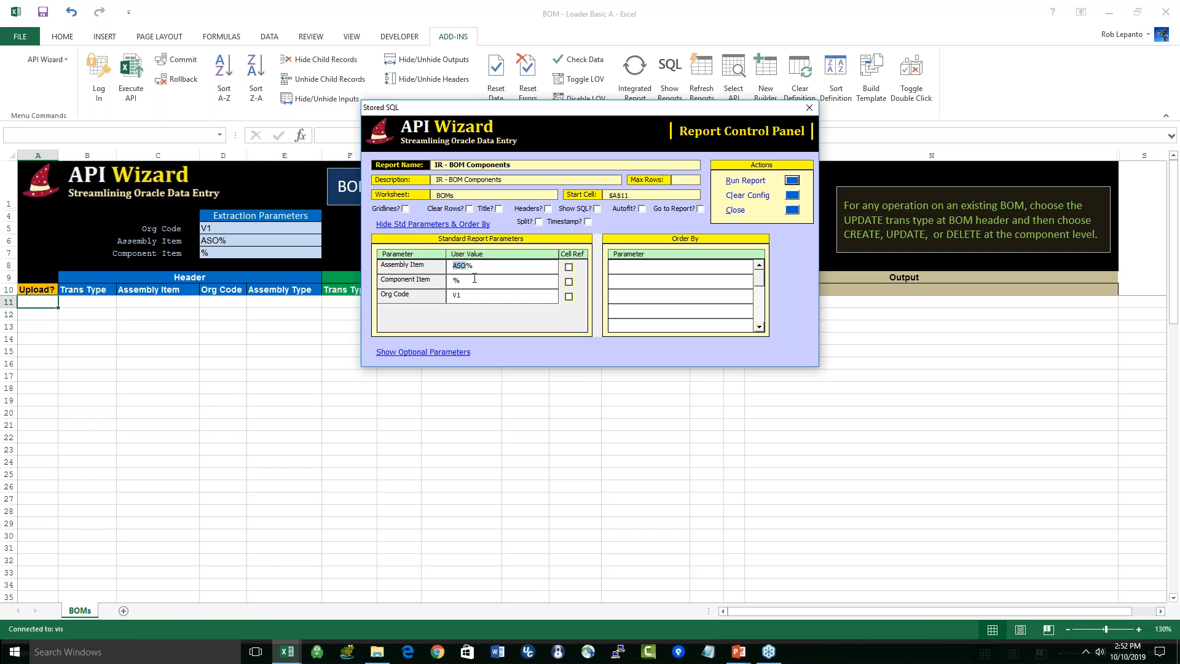
{"action": "left_click", "coordinate": [792, 180]}
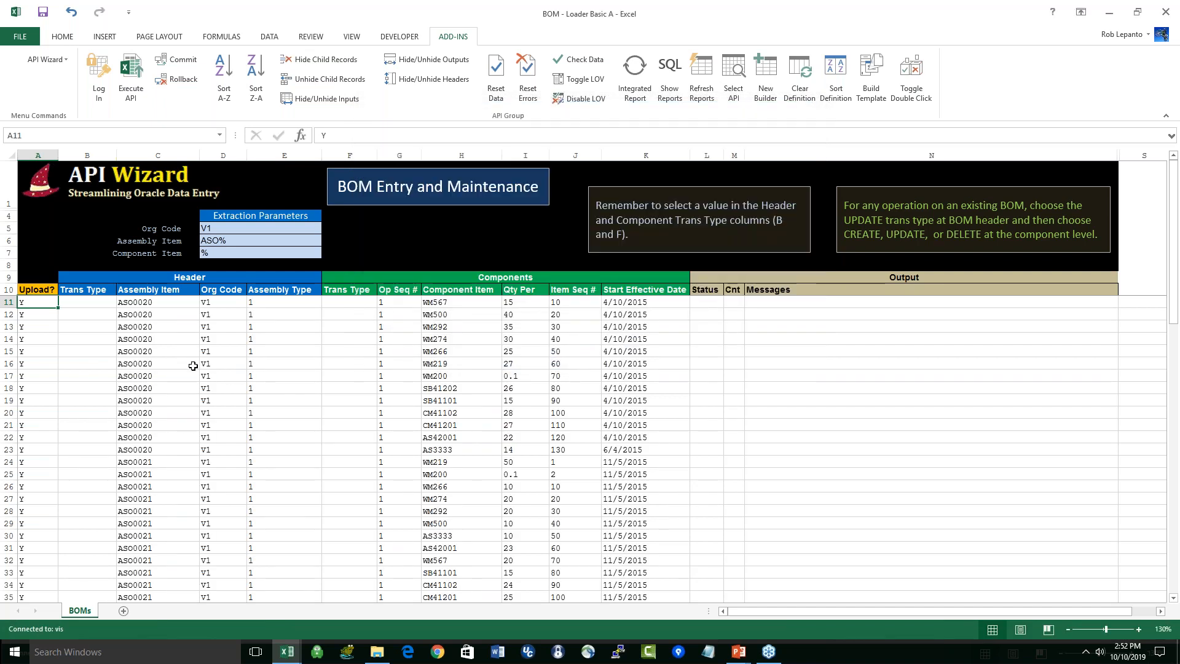
Step: Examine the loaded component rows of assemblies ASO0020 and ASO0021 against the Assembly Item extraction parameter
{"action": "scroll", "coordinate": [203, 373], "scroll_direction": "up", "scroll_amount": 1}
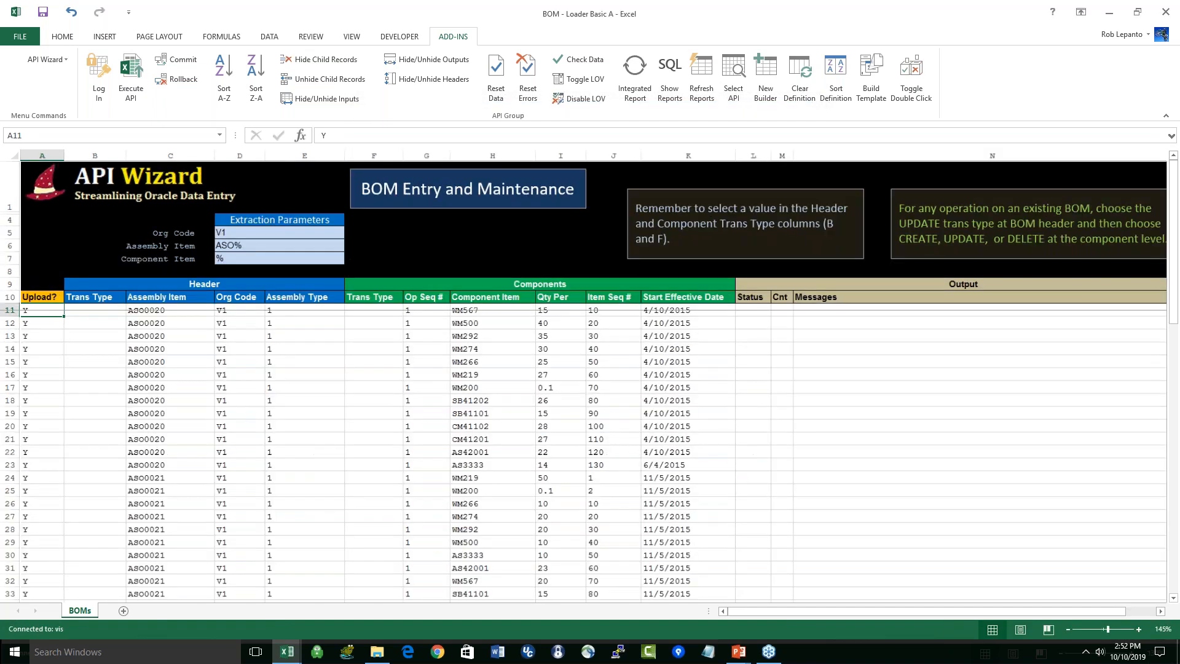
{"action": "scroll", "coordinate": [584, 376], "scroll_direction": "up", "scroll_amount": 1}
{"action": "left_click_drag", "start_coordinate": [196, 334], "coordinate": [206, 587]}
{"action": "scroll", "coordinate": [206, 585], "scroll_direction": "up", "scroll_amount": 2}
{"action": "scroll", "coordinate": [194, 484], "scroll_direction": "down", "scroll_amount": 6}
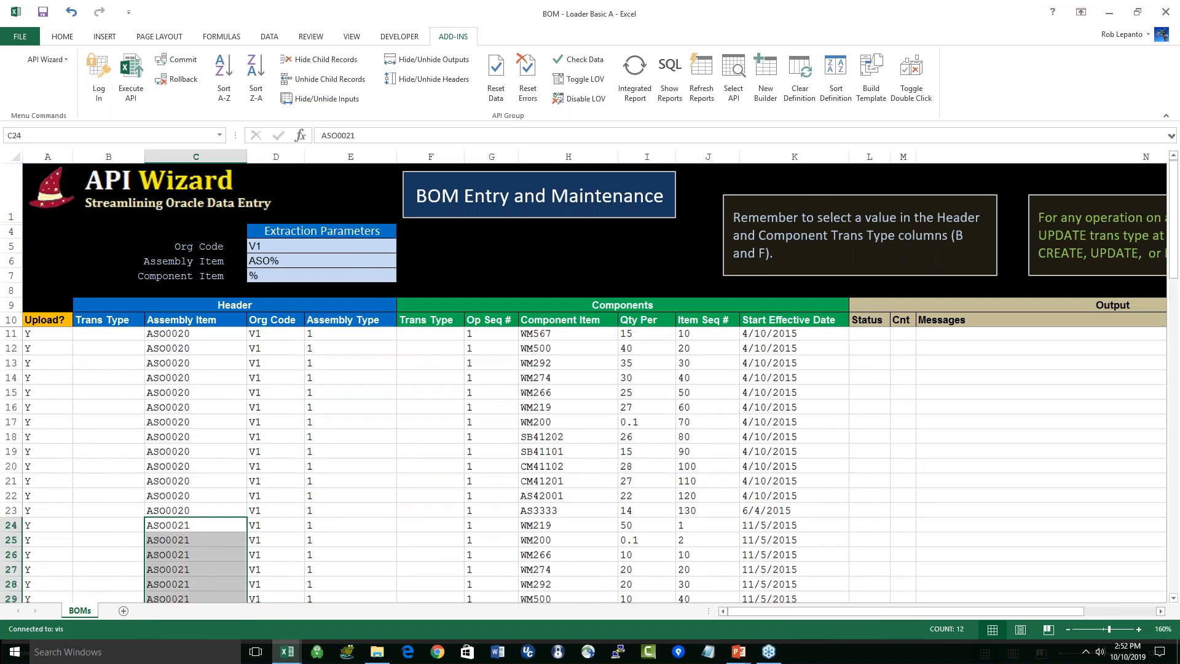
{"action": "left_click_drag", "start_coordinate": [194, 452], "coordinate": [244, 547]}
{"action": "scroll", "coordinate": [244, 552], "scroll_direction": "up", "scroll_amount": 5}
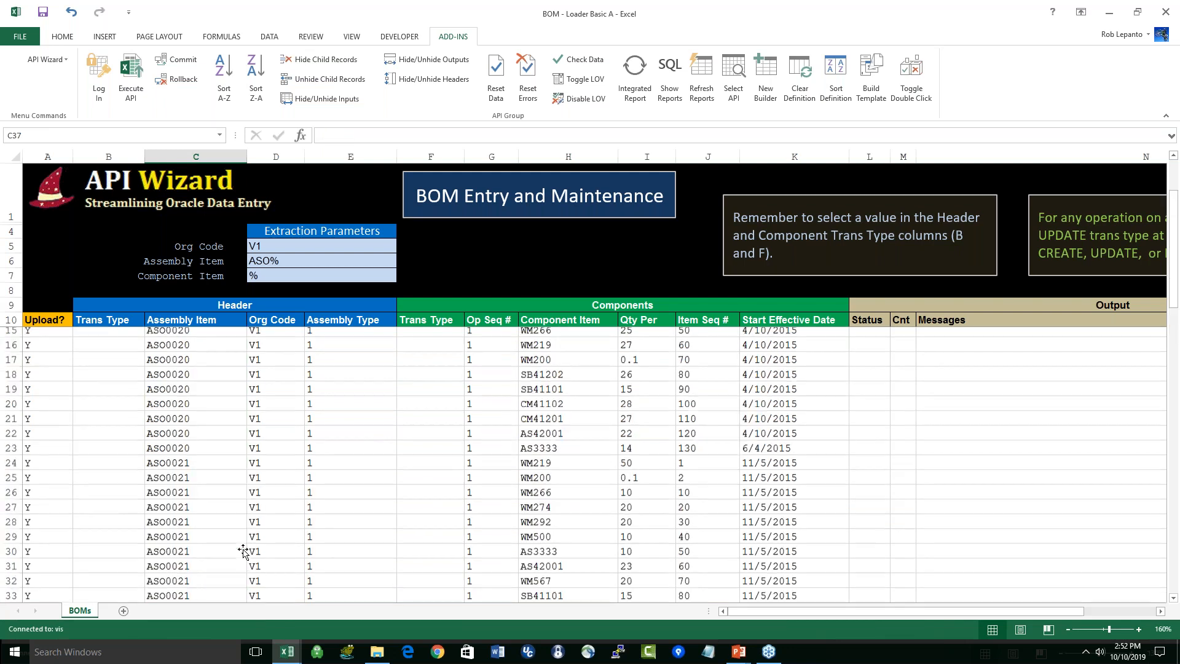
{"action": "left_click", "coordinate": [264, 261]}
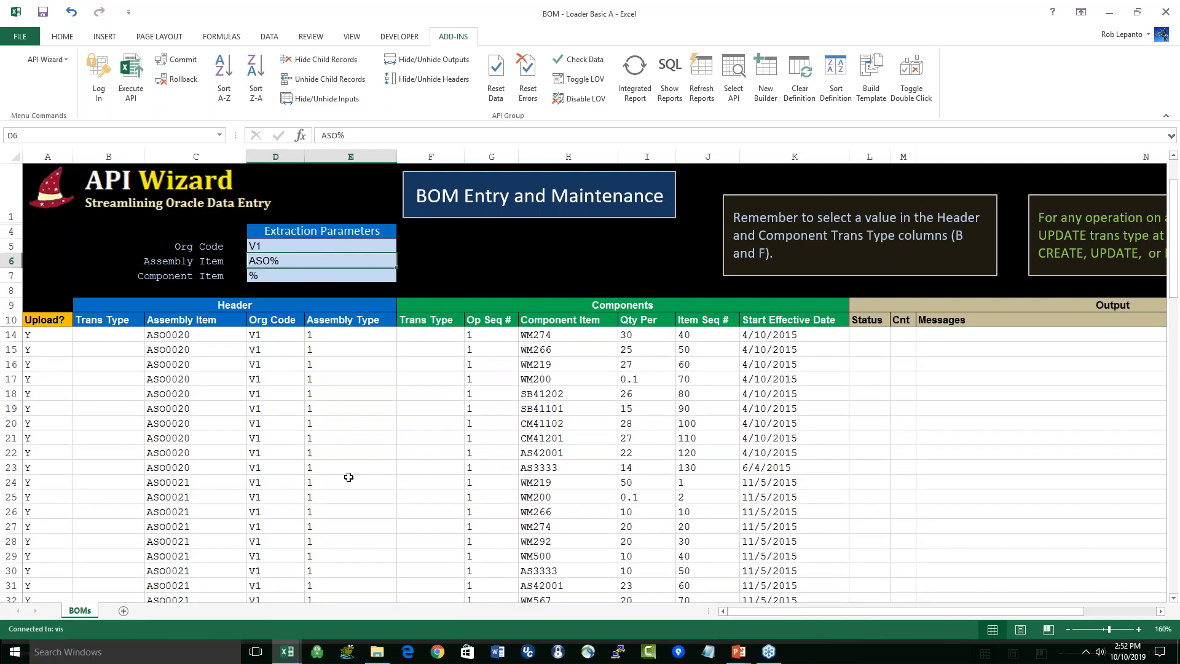
Step: Set the header Trans Type to UPDATE for the ASO0020 rows 14 to 23
{"action": "left_click", "coordinate": [132, 337]}
{"action": "left_click", "coordinate": [151, 336]}
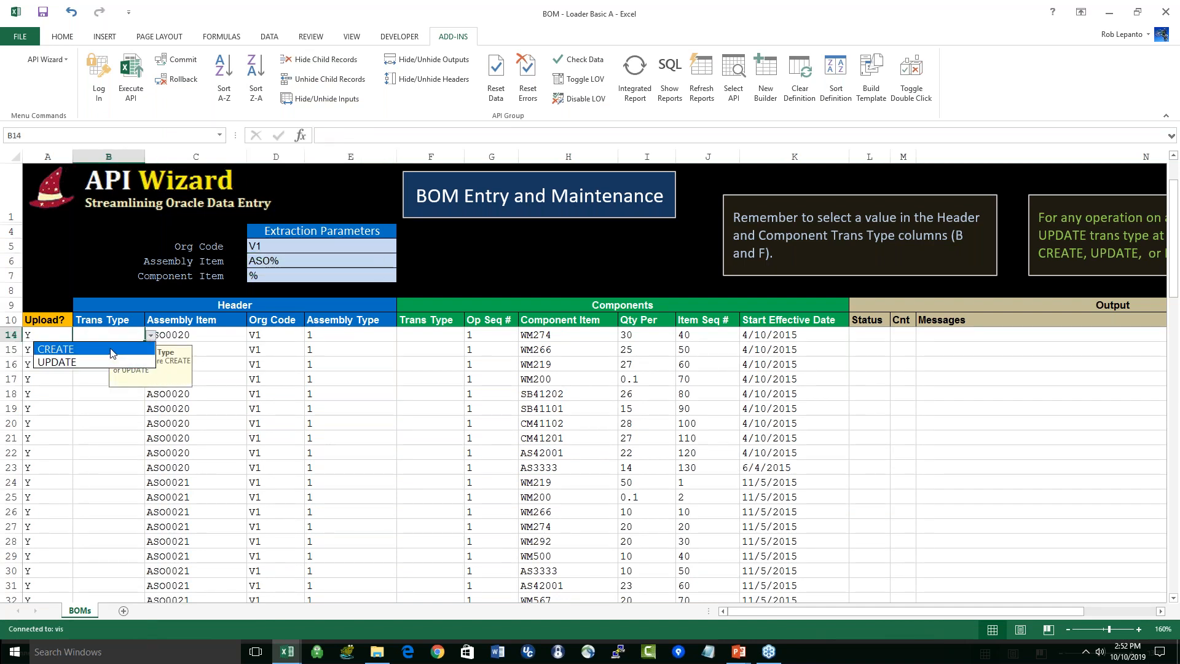
{"action": "left_click", "coordinate": [151, 336]}
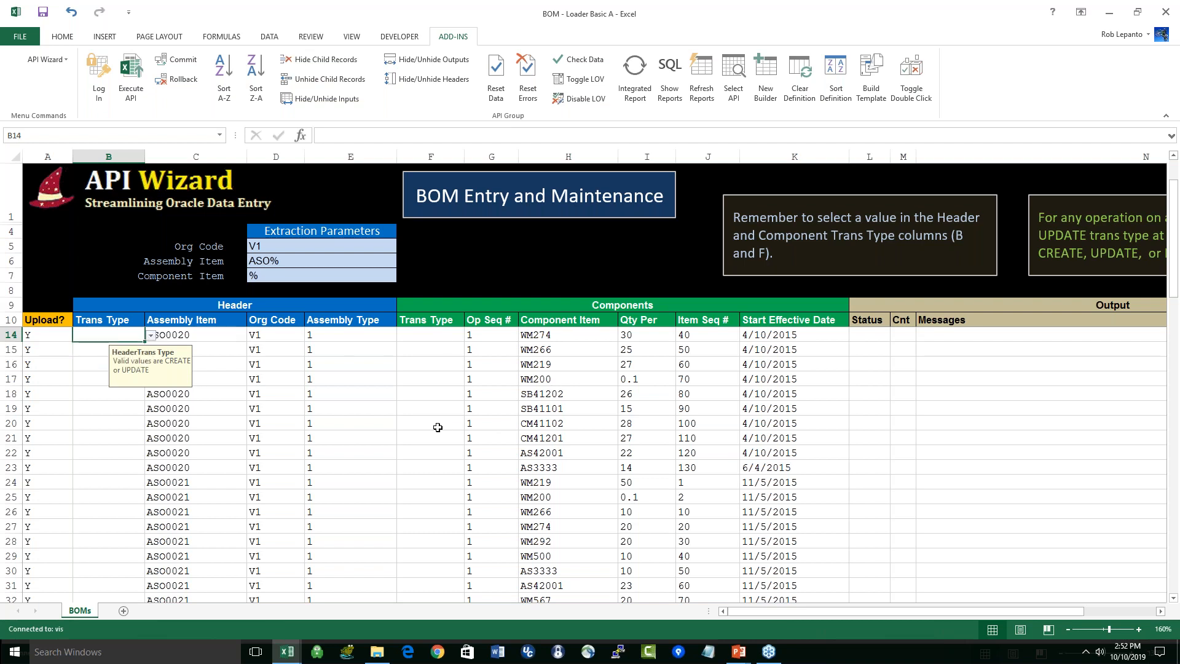
{"action": "left_click", "coordinate": [150, 336]}
{"action": "left_click", "coordinate": [131, 361]}
{"action": "left_click_drag", "start_coordinate": [134, 342], "coordinate": [135, 473]}
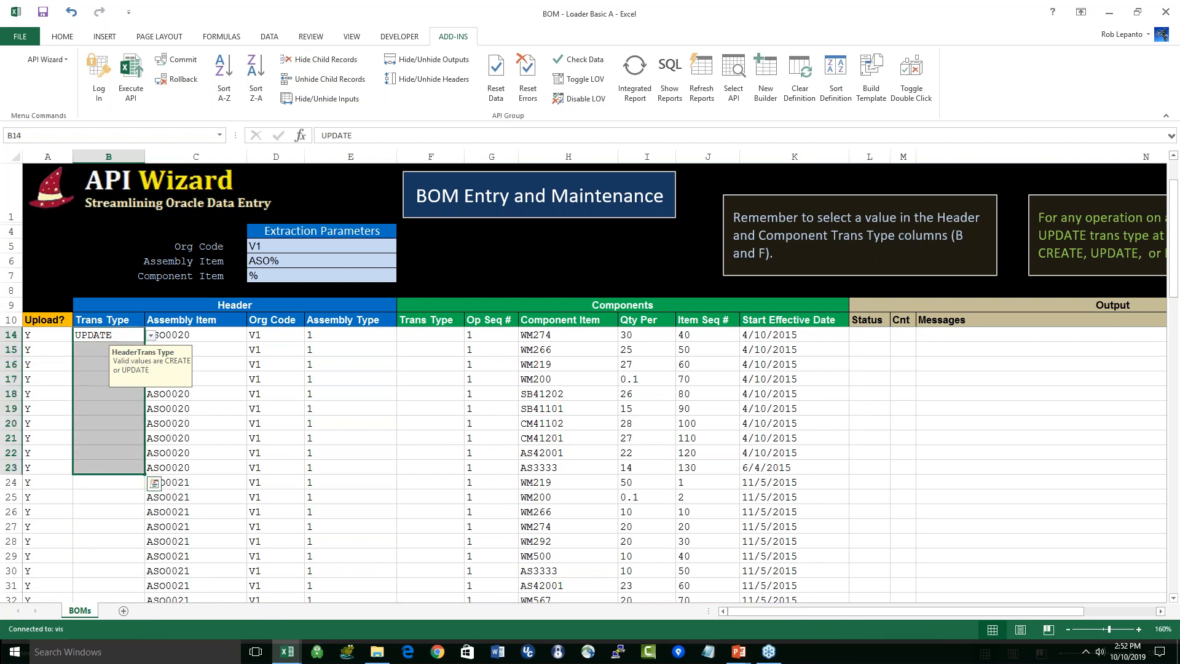
{"action": "left_click", "coordinate": [158, 514]}
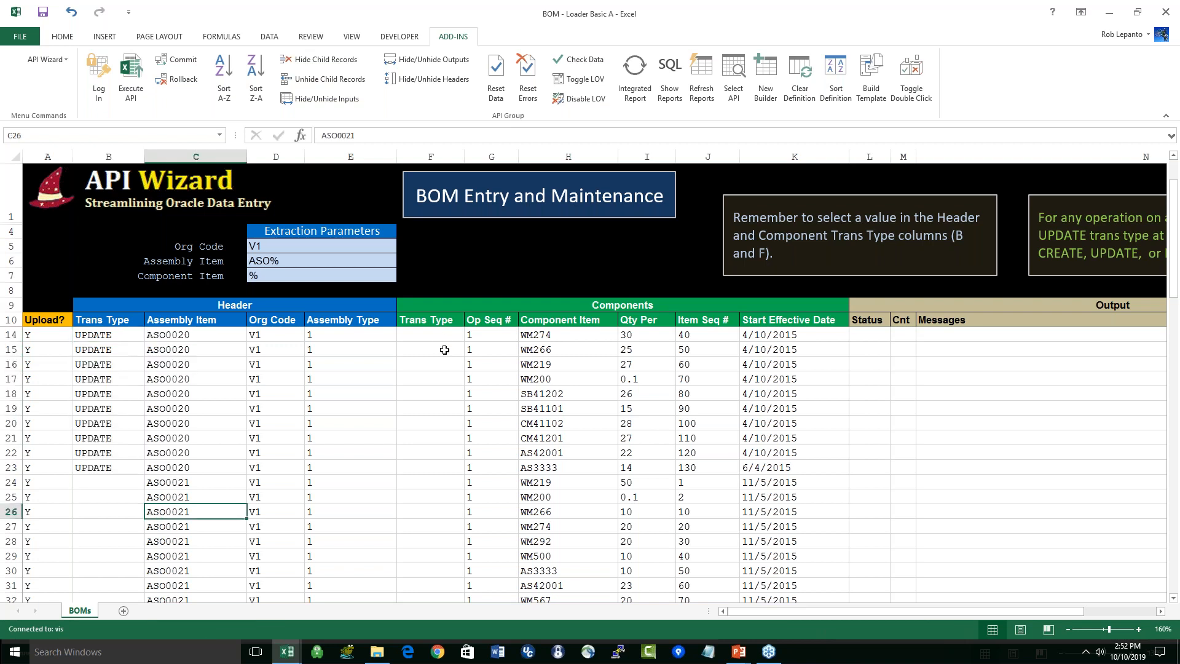
Step: Set the component Trans Type to UPDATE for the ASO0020 rows 14 to 23
{"action": "left_click", "coordinate": [441, 333]}
{"action": "left_click", "coordinate": [471, 335]}
{"action": "left_click", "coordinate": [458, 359]}
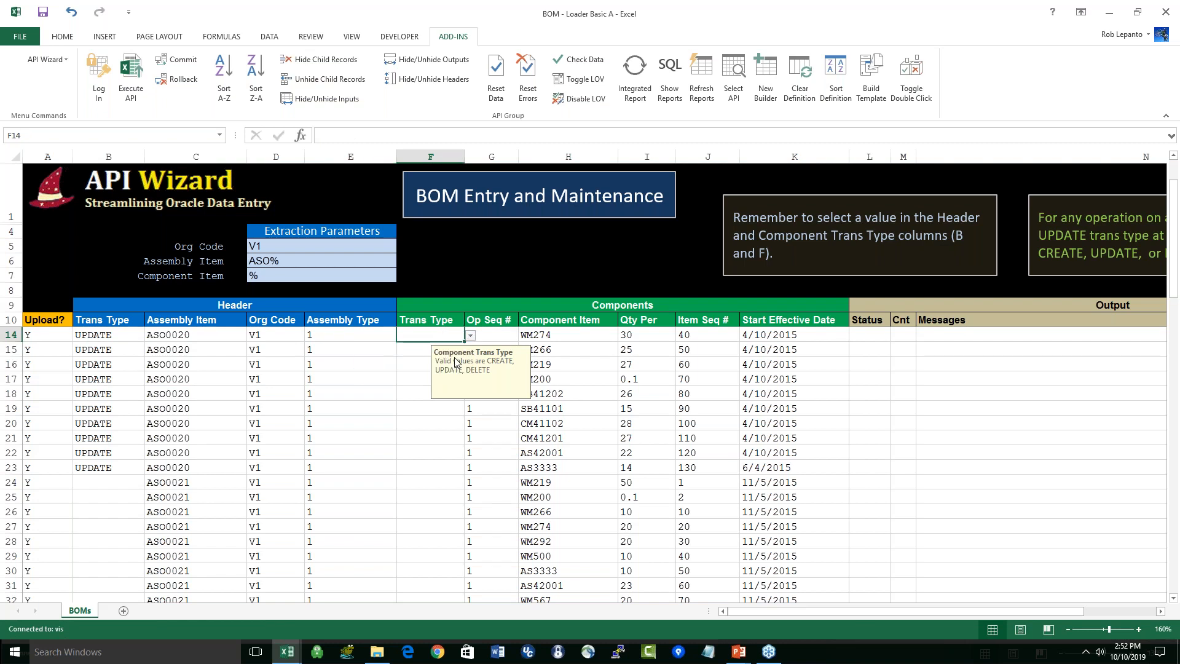
{"action": "left_click_drag", "start_coordinate": [464, 342], "coordinate": [464, 474]}
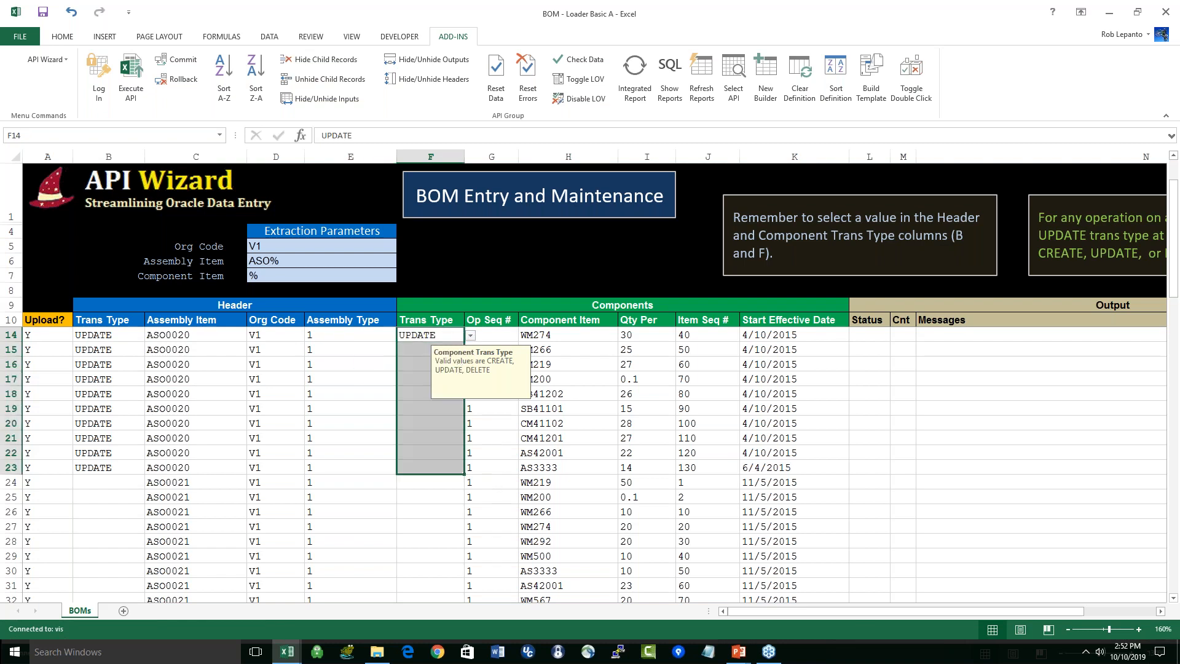
Step: Reverse the Item Seq # order of ASO0020 by entering 10 in row 23 and 20 in row 22 and filling the series up to row 11
{"action": "left_click", "coordinate": [538, 468]}
{"action": "left_click_drag", "start_coordinate": [545, 421], "coordinate": [553, 336]}
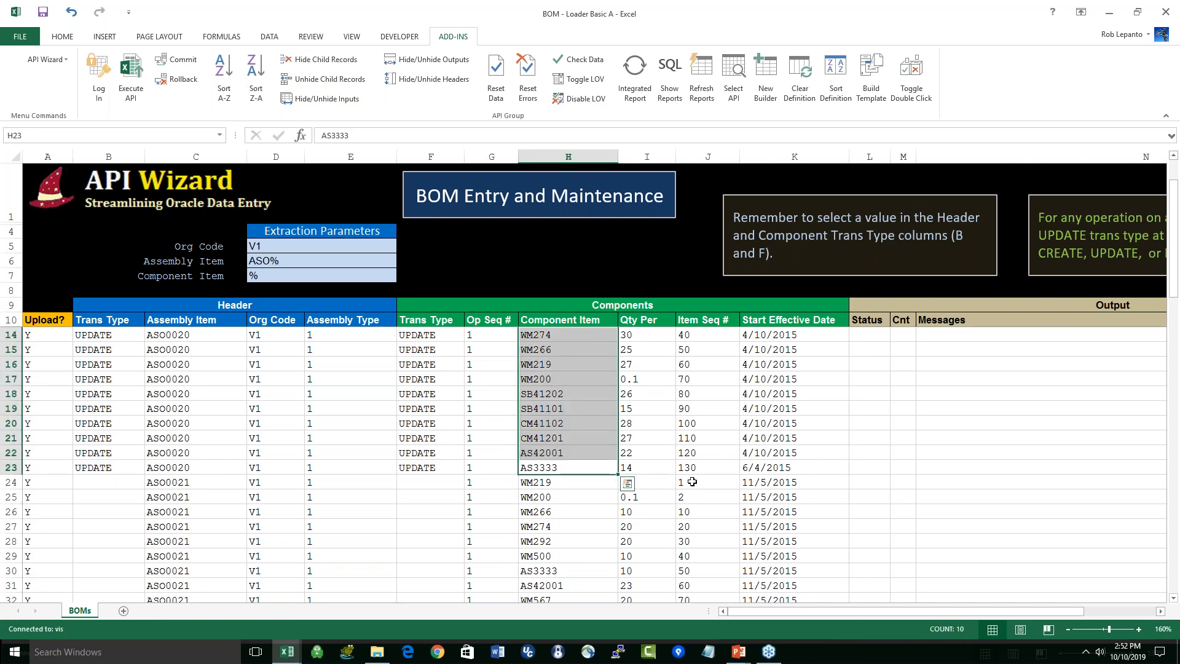
{"action": "scroll", "coordinate": [692, 482], "scroll_direction": "up", "scroll_amount": 1}
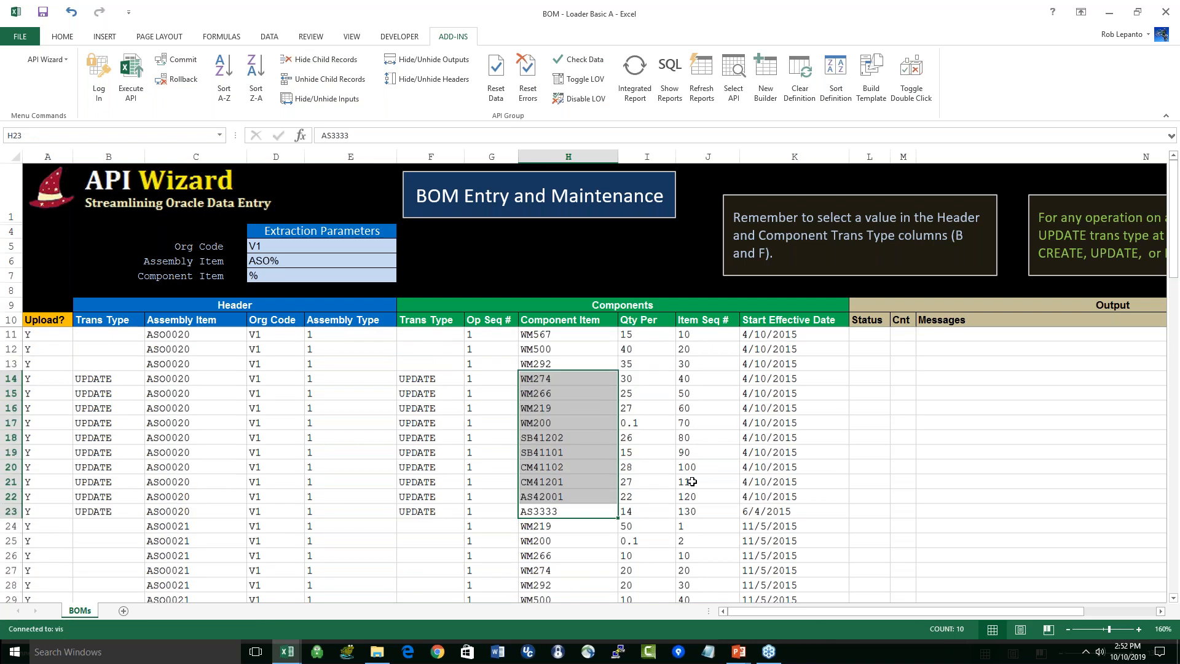
{"action": "left_click", "coordinate": [697, 512]}
{"action": "type", "text": "10"}
{"action": "left_click", "coordinate": [698, 499]}
{"action": "type", "text": "20"}
{"action": "key", "text": "Return"}
{"action": "left_click", "coordinate": [698, 498], "text": "shift"}
{"action": "mouse_move", "coordinate": [702, 490]}
{"action": "left_mouse_down"}
{"action": "mouse_move", "coordinate": [742, 391]}
{"action": "mouse_move", "coordinate": [707, 364]}
{"action": "mouse_move", "coordinate": [707, 463]}
{"action": "mouse_move", "coordinate": [740, 516]}
{"action": "mouse_move", "coordinate": [718, 335]}
{"action": "left_mouse_up"}
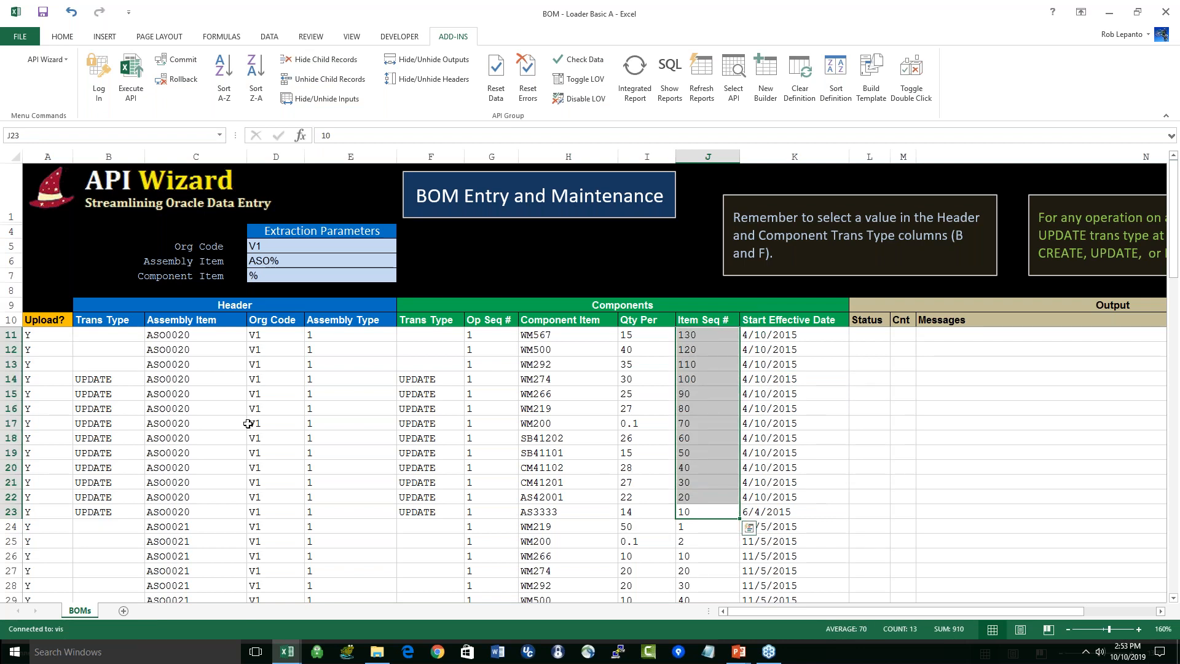
Step: Set both the header and the component Trans Type to UPDATE for the remaining ASO0020 rows 11 to 13
{"action": "left_click", "coordinate": [131, 332]}
{"action": "left_click", "coordinate": [150, 334]}
{"action": "left_click", "coordinate": [139, 361]}
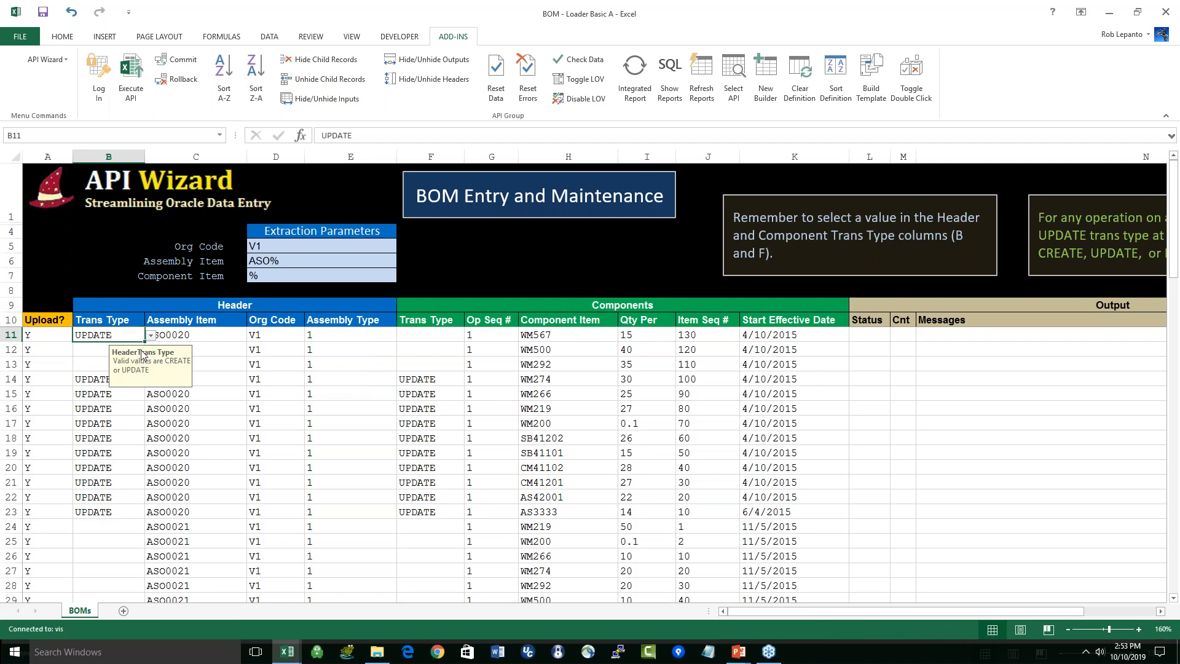
{"action": "left_click_drag", "start_coordinate": [147, 373], "coordinate": [147, 372]}
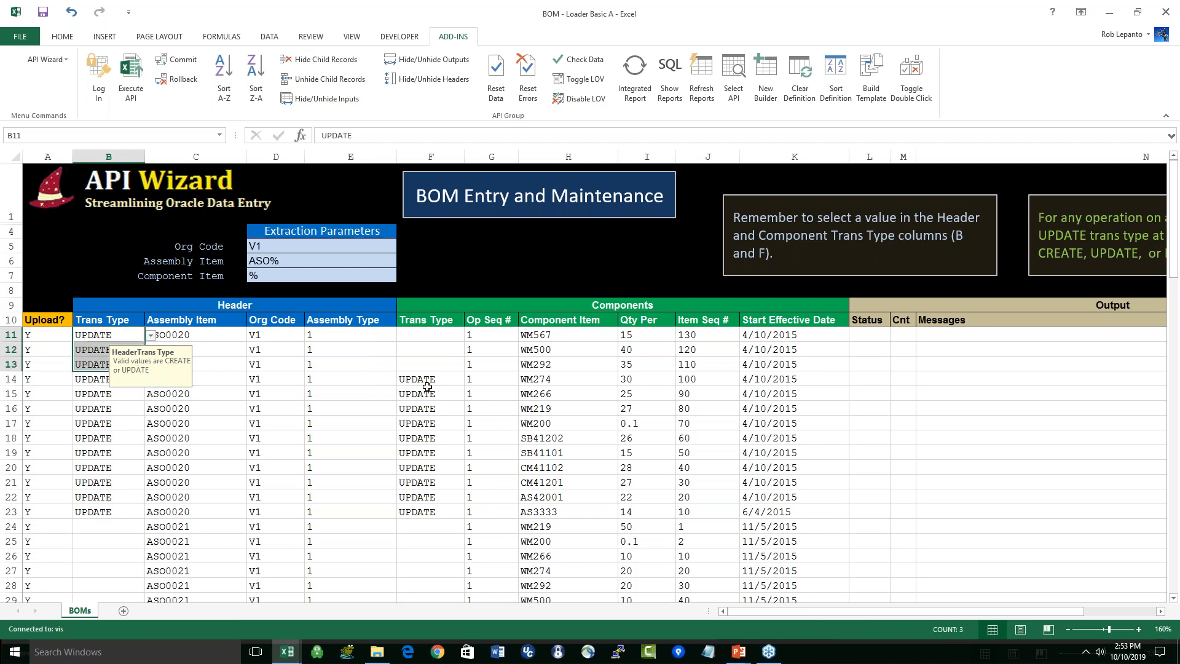
{"action": "left_click_drag", "start_coordinate": [427, 388], "coordinate": [454, 338]}
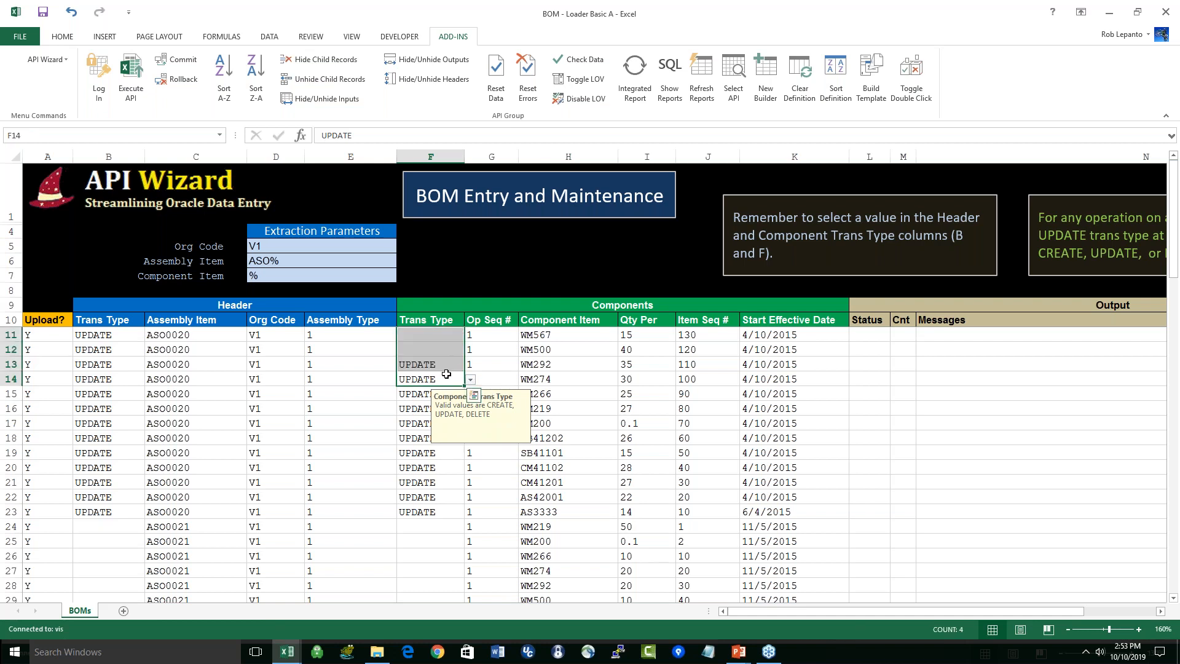
{"action": "left_click", "coordinate": [355, 451]}
{"action": "left_click", "coordinate": [588, 334]}
{"action": "left_click_drag", "start_coordinate": [588, 334], "coordinate": [560, 508]}
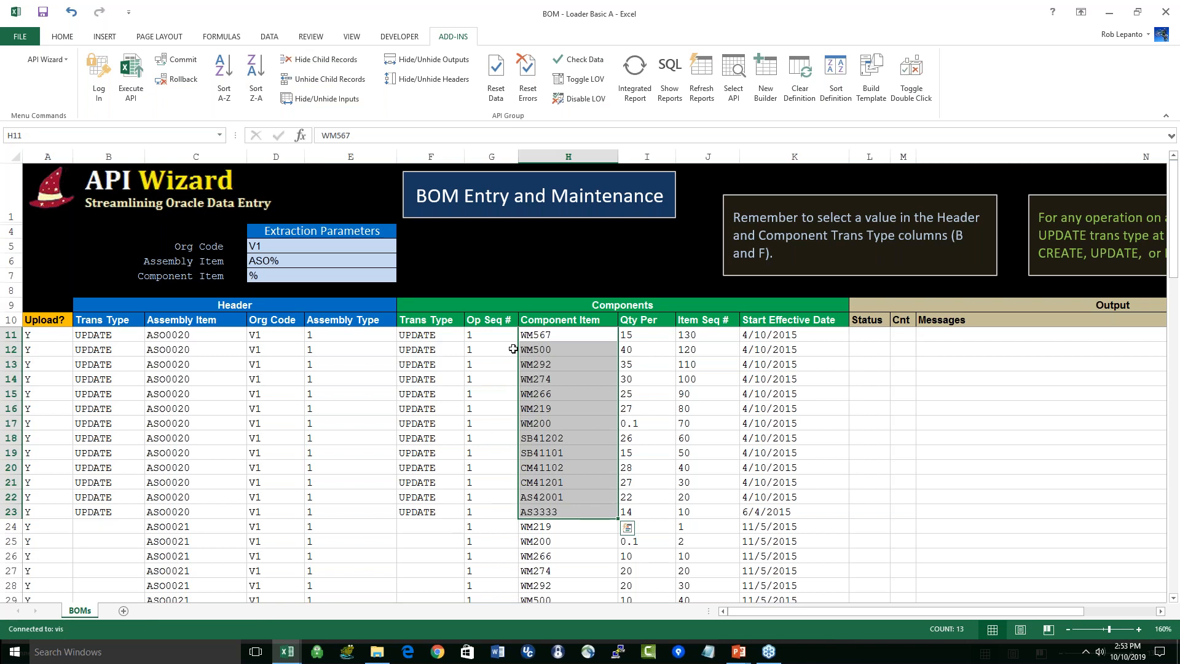
{"action": "left_click", "coordinate": [156, 435]}
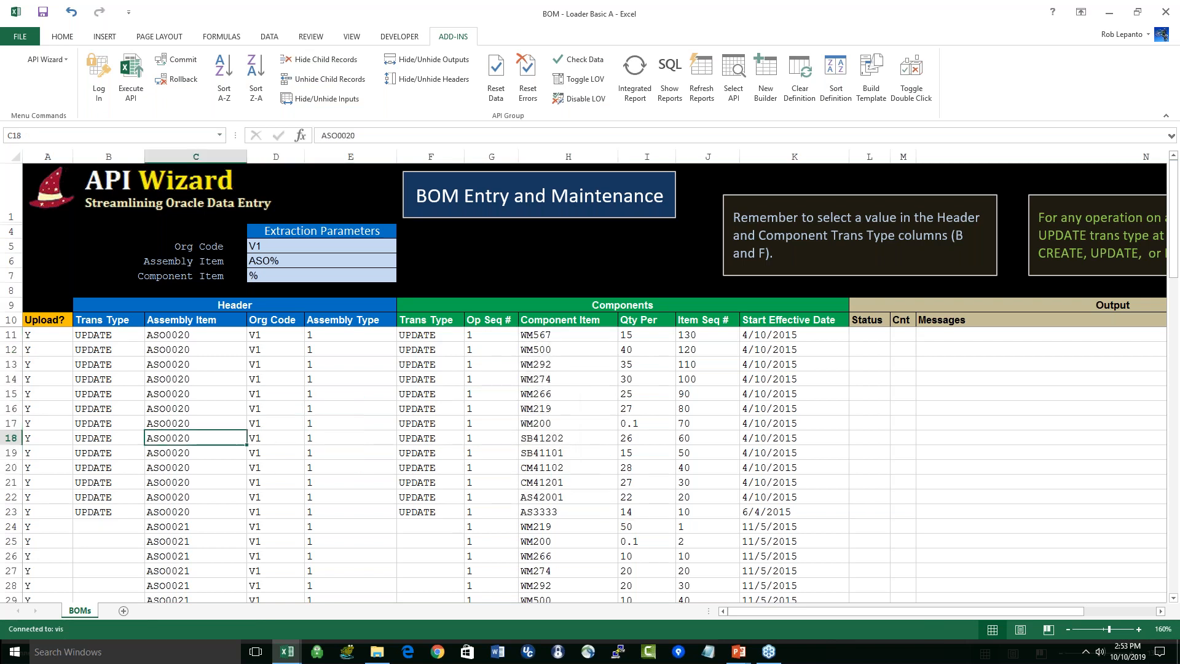
Step: Decline executing the API for all flagged rows and clear the Upload? flag of row 24, the first ASO0021 row
{"action": "left_click", "coordinate": [131, 86]}
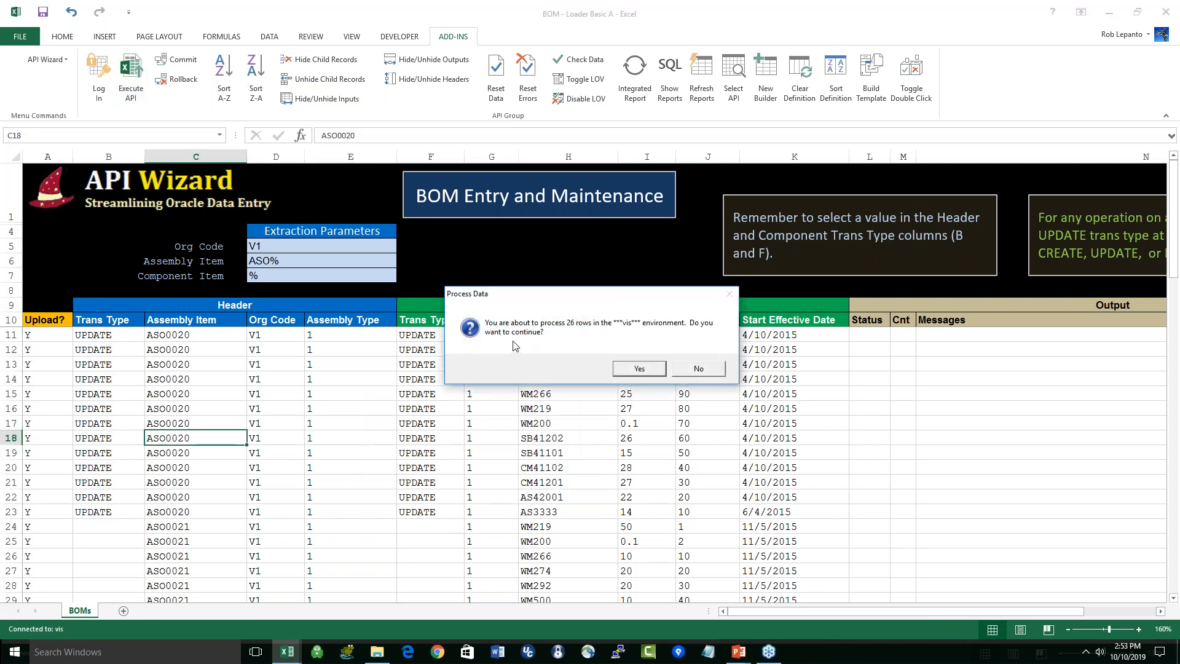
{"action": "left_click", "coordinate": [698, 369]}
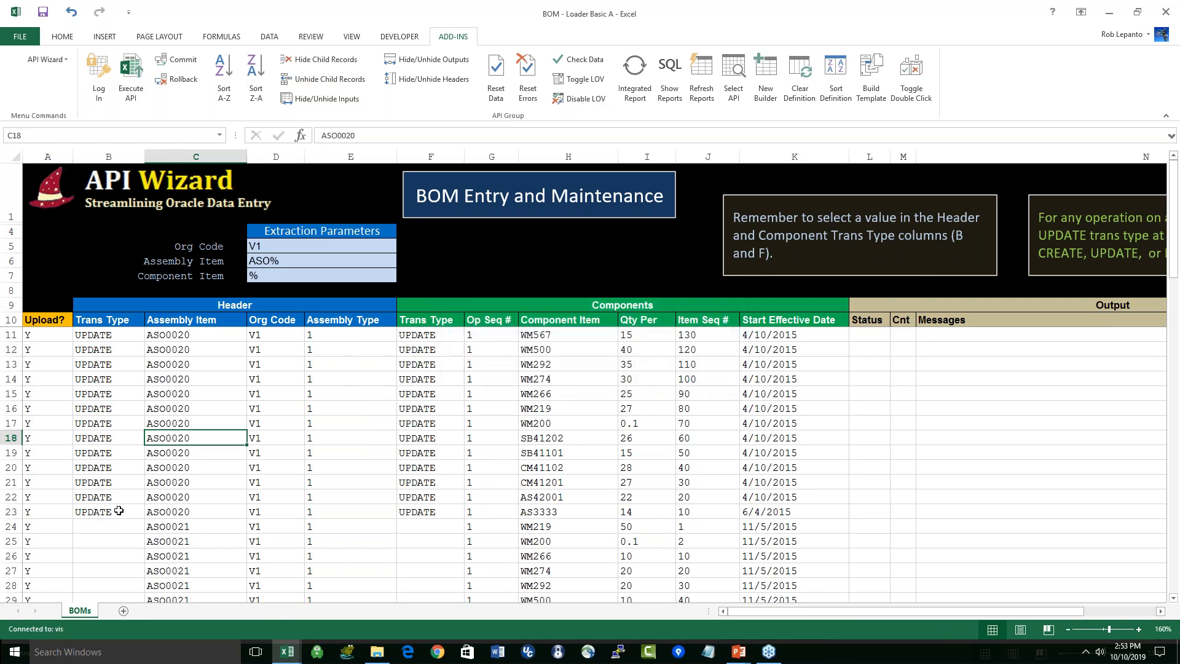
{"action": "left_click_drag", "start_coordinate": [54, 326], "coordinate": [60, 523]}
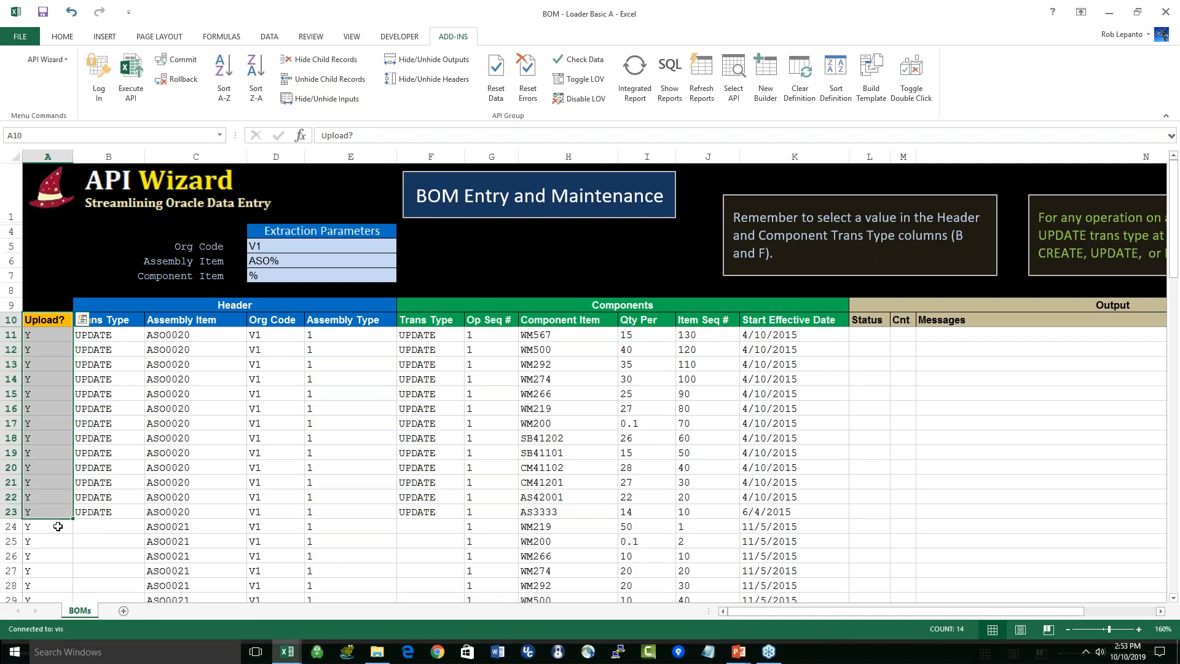
{"action": "left_click", "coordinate": [55, 528]}
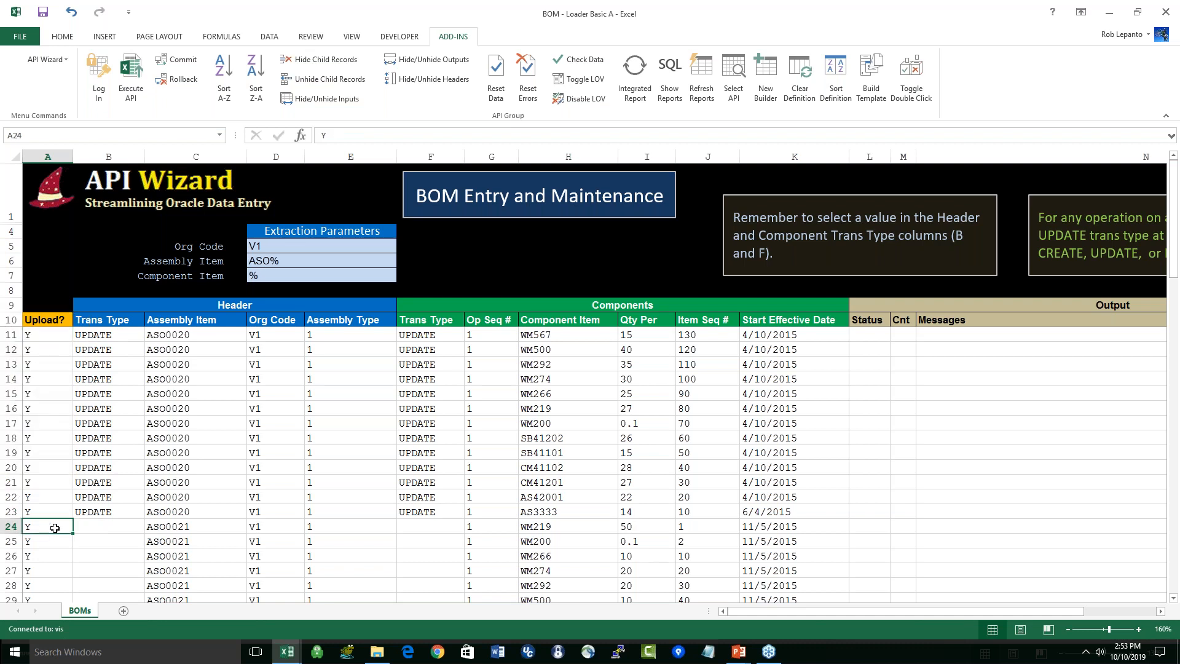
{"action": "left_click_drag", "start_coordinate": [184, 336], "coordinate": [194, 518]}
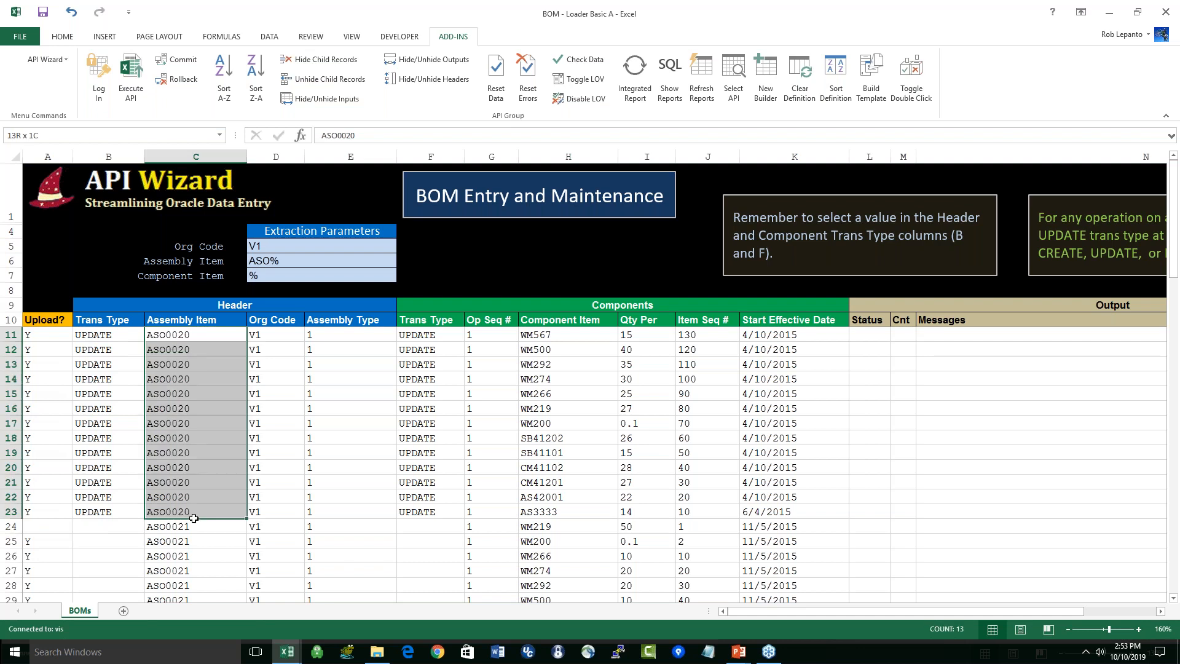
{"action": "left_click", "coordinate": [52, 526]}
Step: Execute the API for the ASO0020 rows in the vis environment and commit the transactions
{"action": "left_click", "coordinate": [131, 74]}
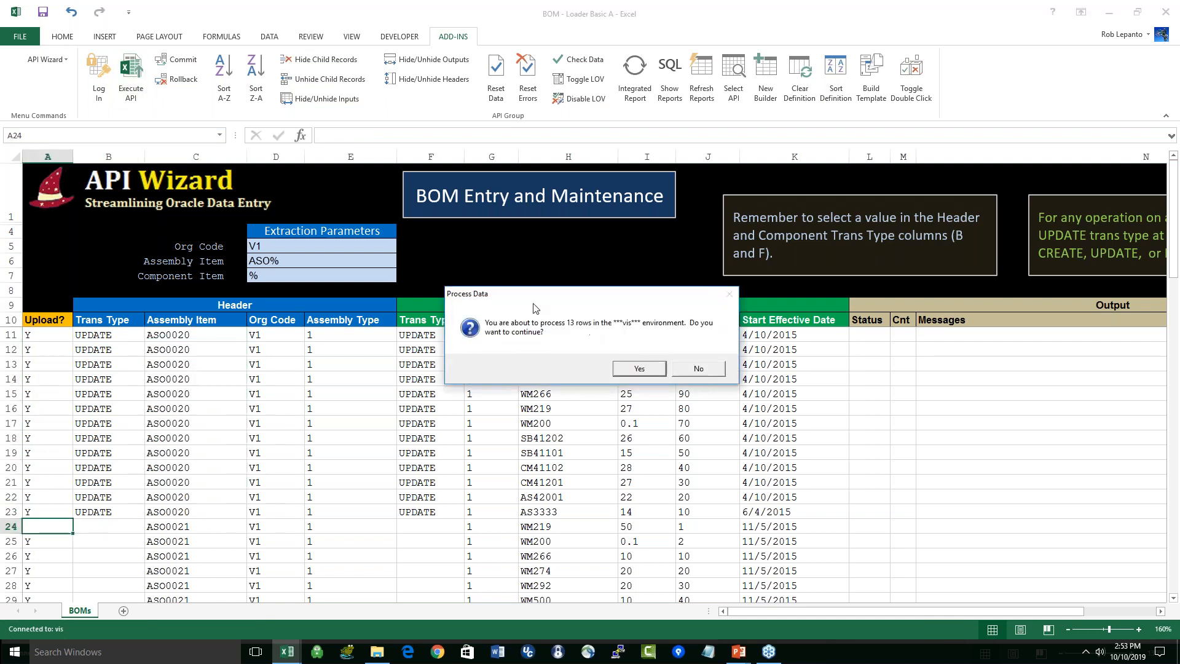
{"action": "left_click", "coordinate": [639, 368]}
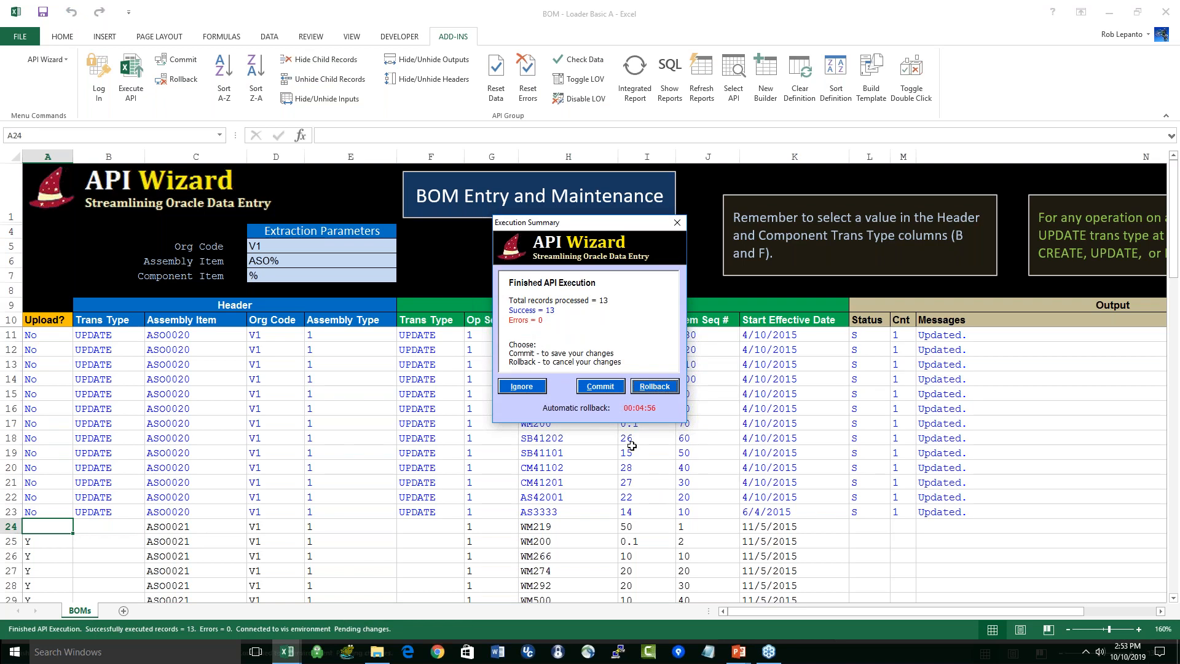
{"action": "left_click", "coordinate": [600, 387]}
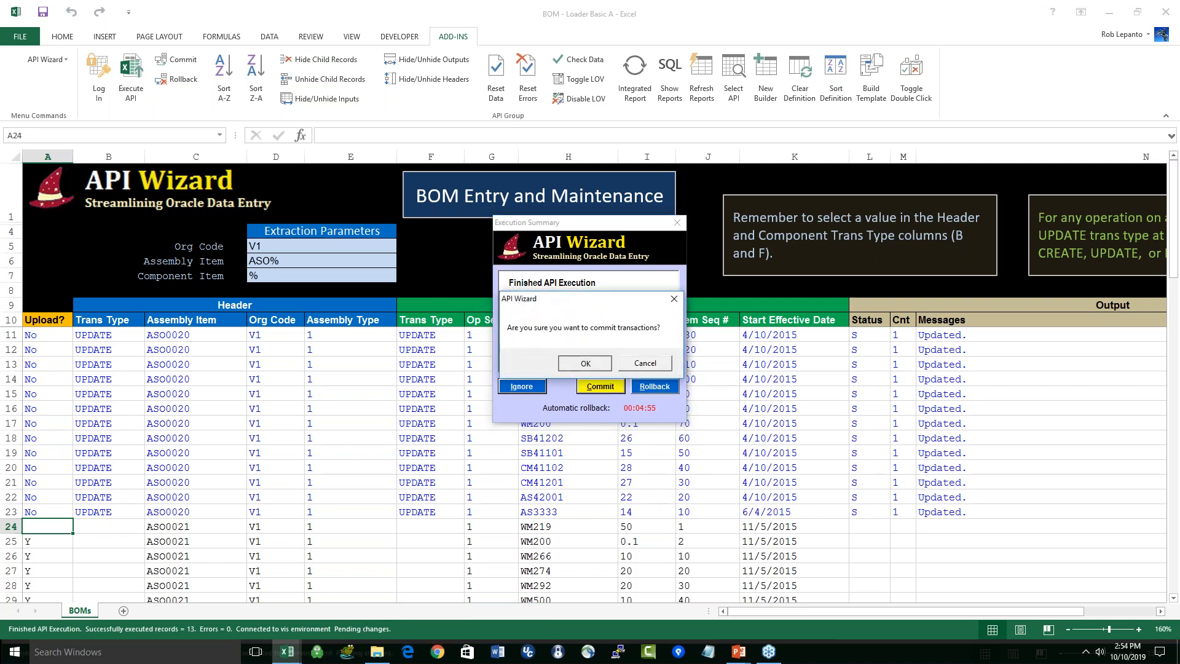
{"action": "key", "text": "Return"}
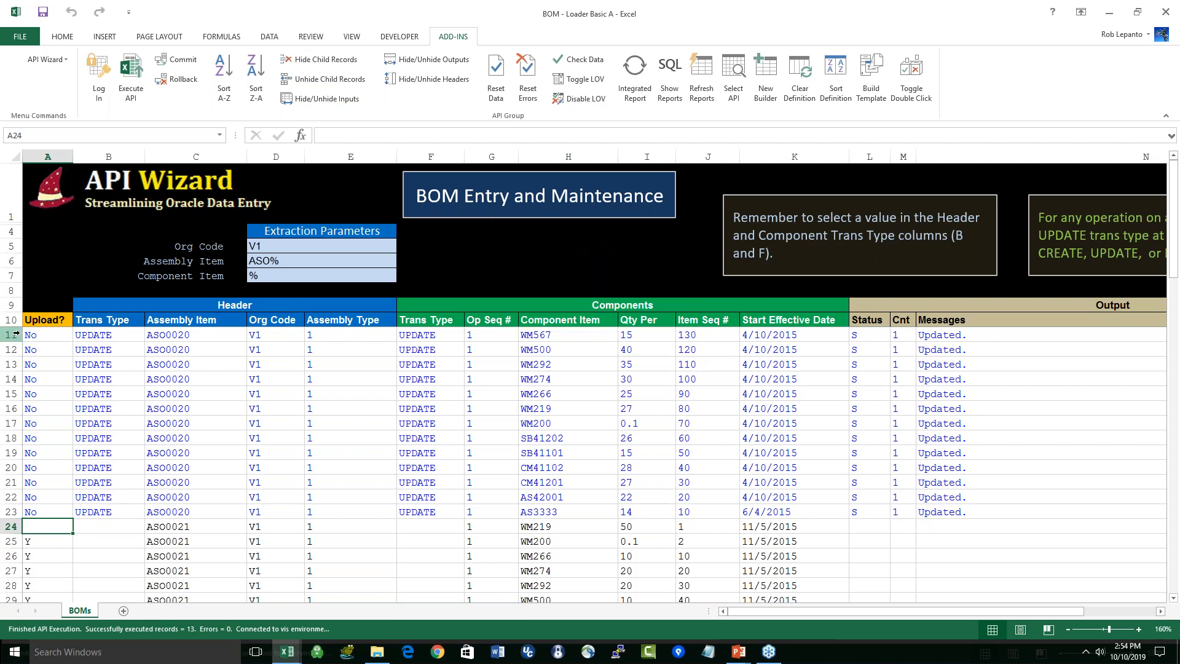
Step: Delete the loaded BOM data rows from row 11 downward to empty the sheet
{"action": "left_click", "coordinate": [14, 512]}
{"action": "left_click", "coordinate": [13, 334]}
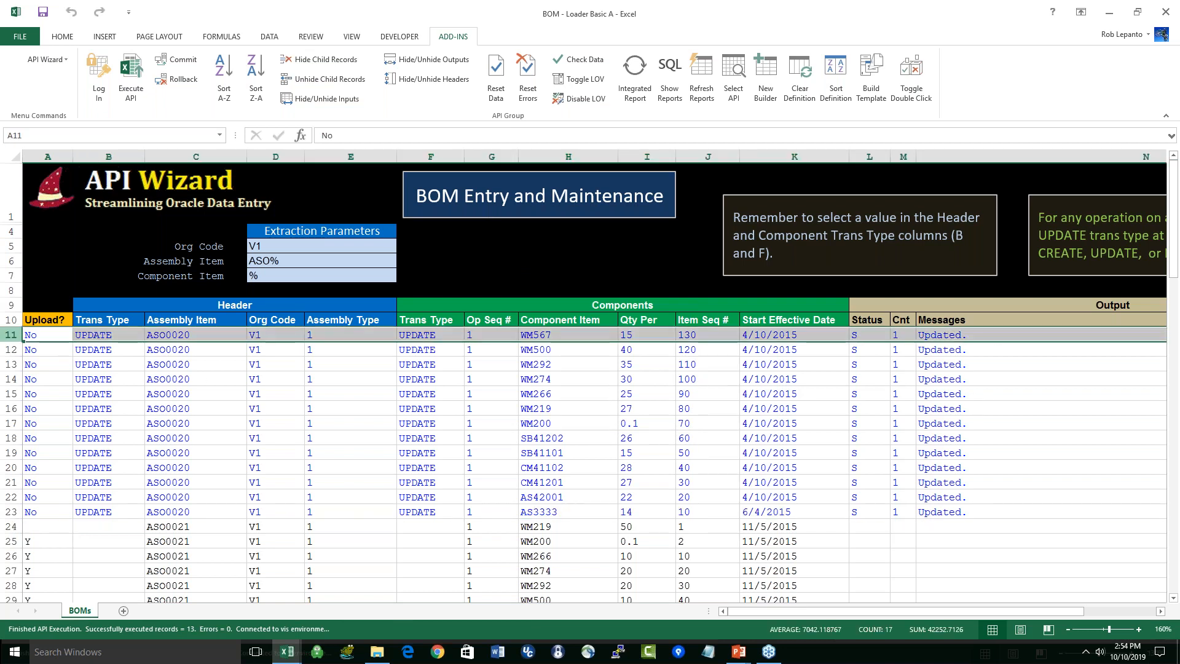
{"action": "left_click_drag", "start_coordinate": [14, 334], "coordinate": [13, 602]}
{"action": "key", "text": "Delete"}
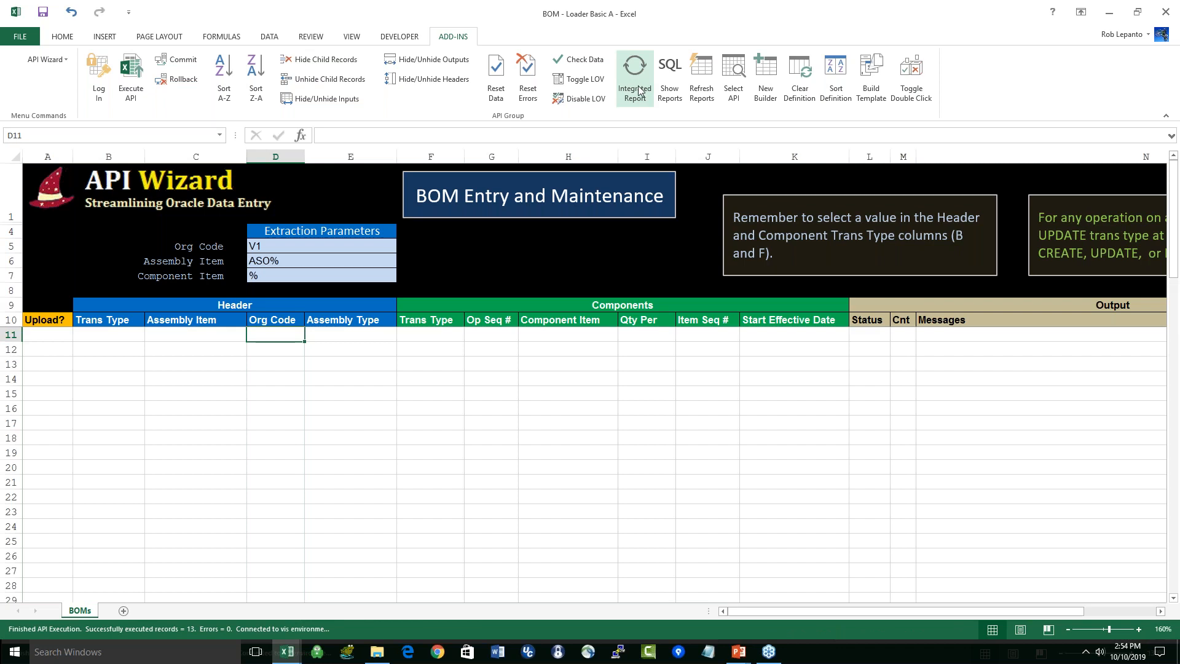
Step: Load the V1 BOM data for ASO% assemblies with the Integrated Report and select the ASO0020 data from Assembly Item through Start Effective Date
{"action": "left_click", "coordinate": [635, 77]}
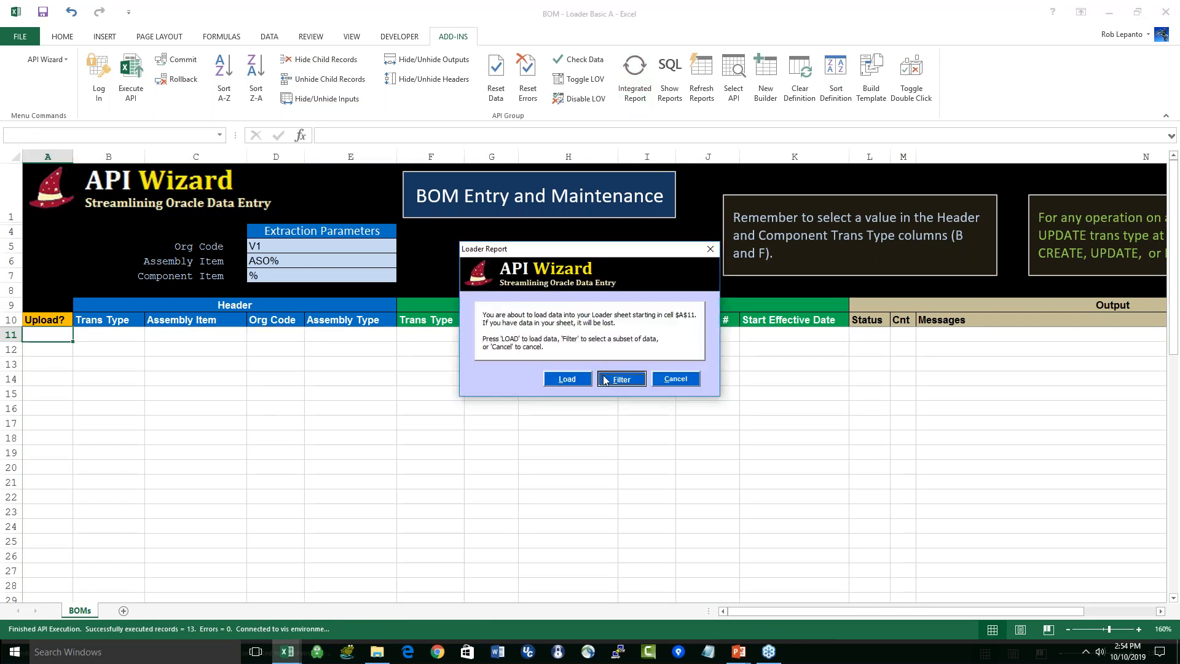
{"action": "left_click", "coordinate": [609, 379]}
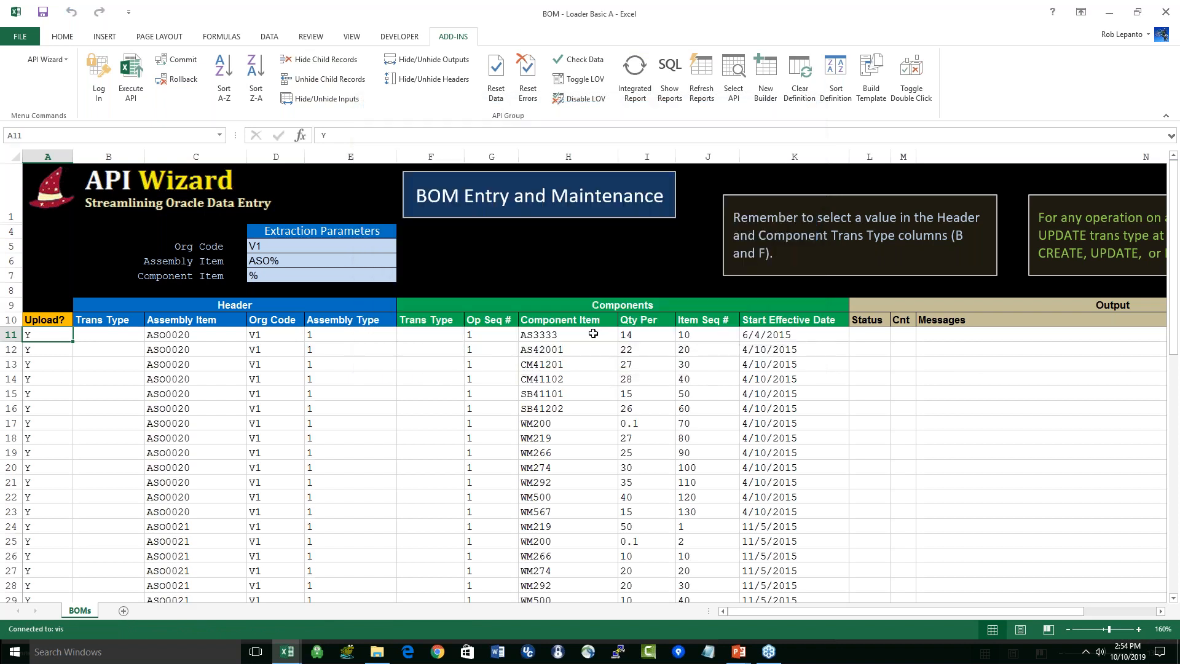
{"action": "left_click_drag", "start_coordinate": [593, 399], "coordinate": [588, 511]}
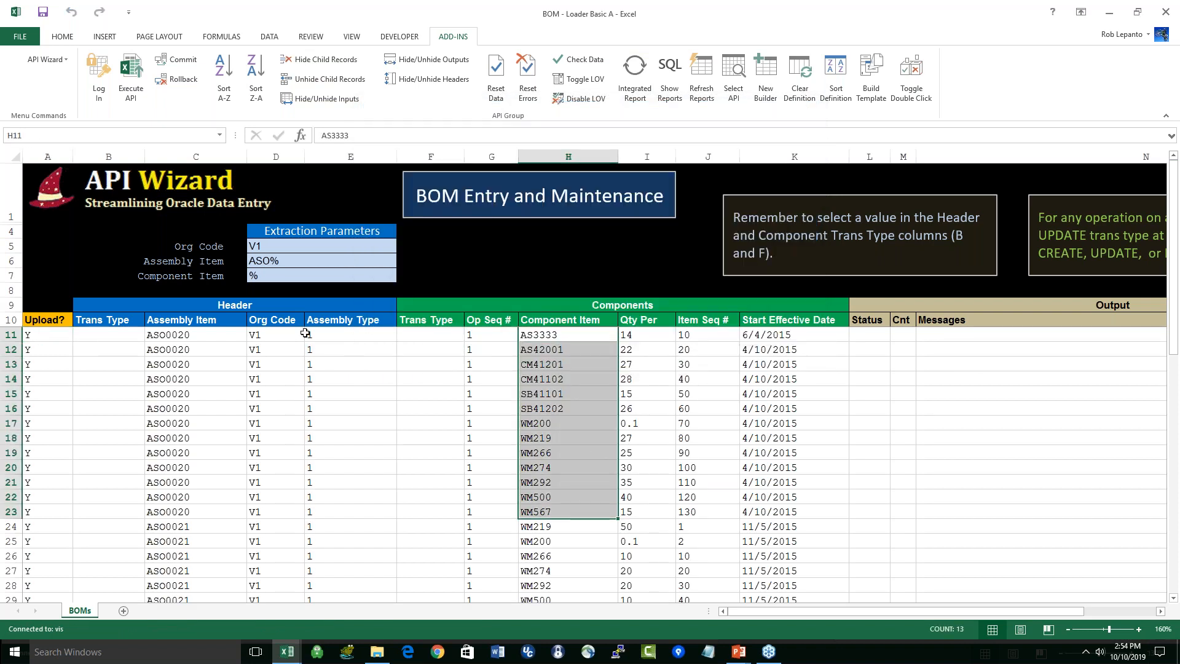
{"action": "left_click", "coordinate": [199, 334]}
{"action": "left_click_drag", "start_coordinate": [198, 335], "coordinate": [638, 516]}
{"action": "left_click_drag", "start_coordinate": [745, 523], "coordinate": [769, 511]}
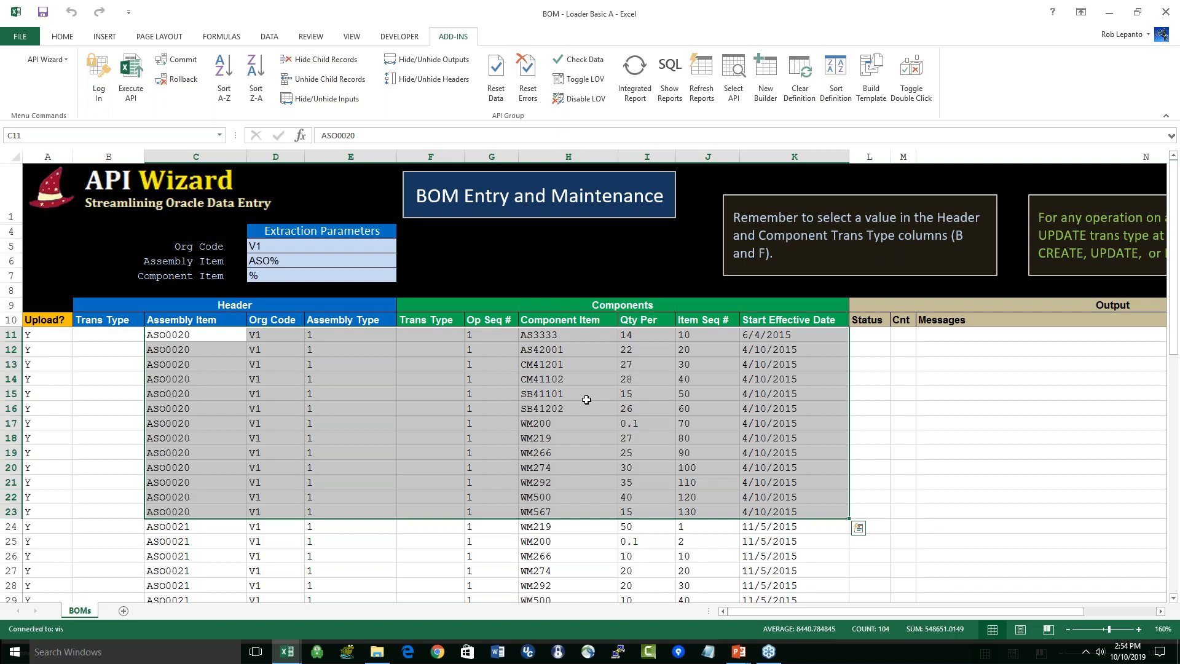
{"action": "key", "text": "ctrl+c"}
Step: Switch to the BOM - Loader Full A workbook and load its BOM data with the Integrated Report
{"action": "key", "text": "alt+Tab"}
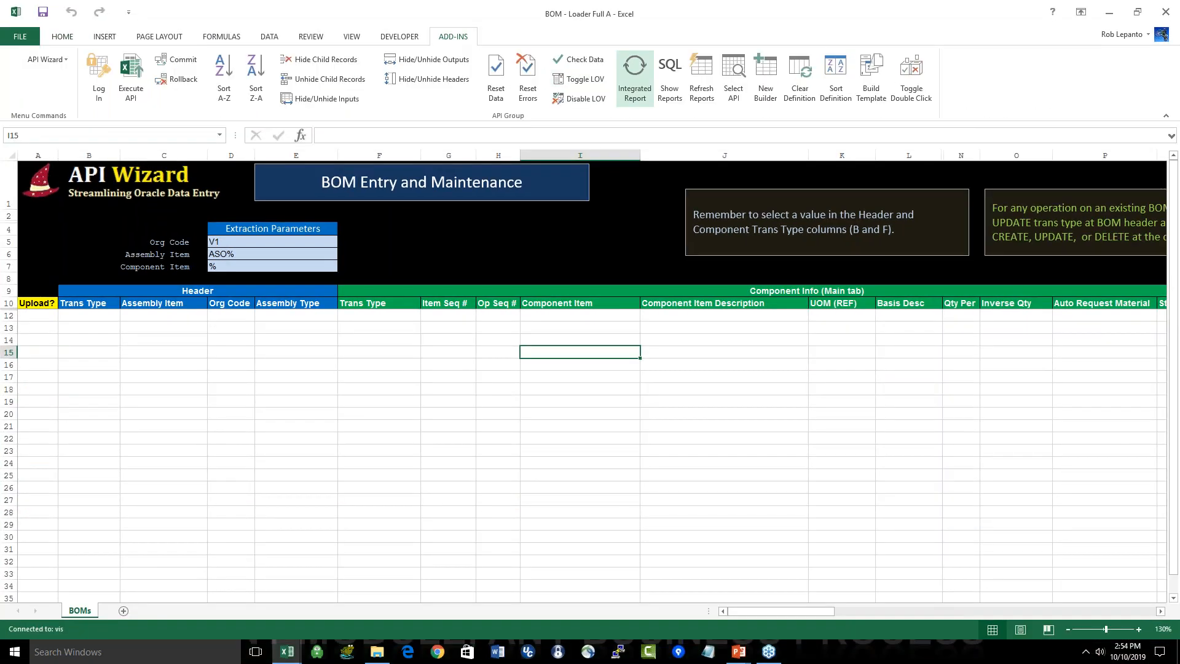
{"action": "left_click", "coordinate": [635, 68]}
{"action": "key", "text": "Return"}
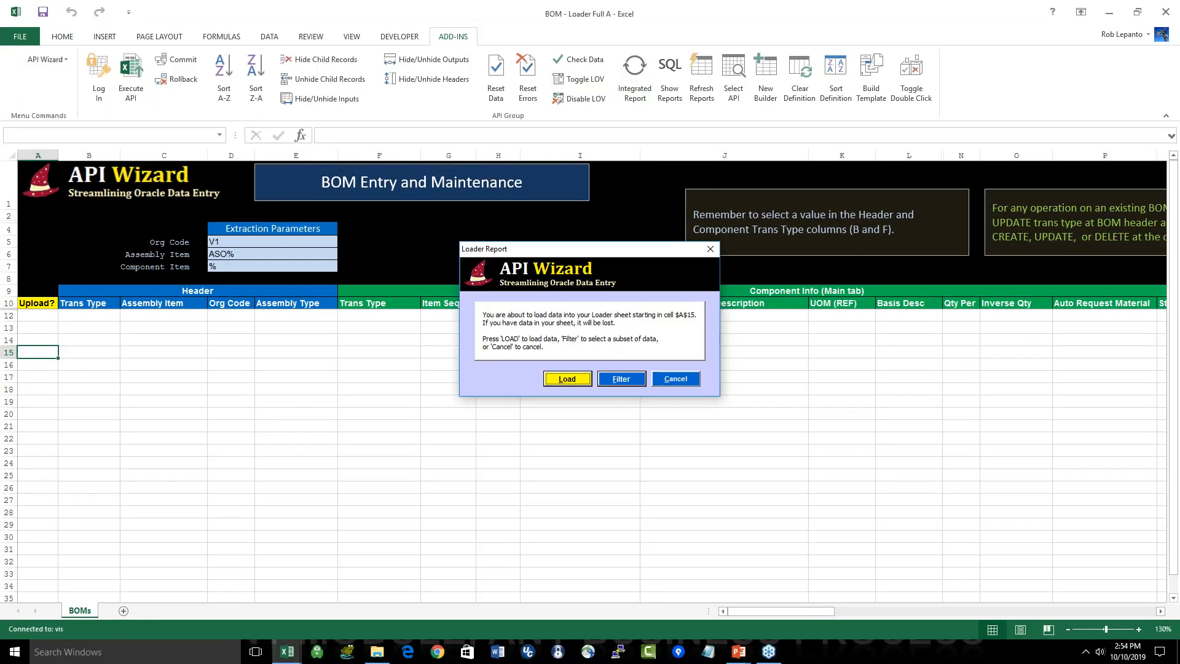
Step: Examine the ASO0020 rows in the full loader, including the component items and the Component Details and Material Control columns
{"action": "scroll", "coordinate": [360, 454], "scroll_direction": "down", "scroll_amount": 1}
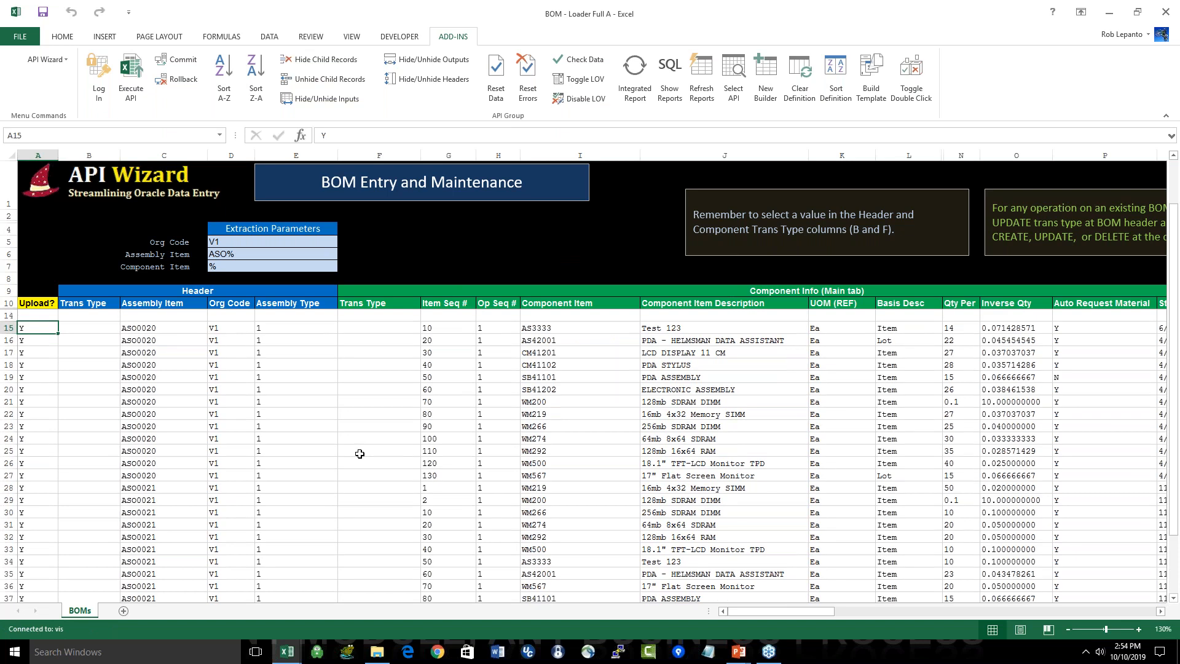
{"action": "left_click_drag", "start_coordinate": [38, 329], "coordinate": [470, 477]}
{"action": "scroll", "coordinate": [515, 475], "scroll_direction": "up", "scroll_amount": 1, "text": "ctrl"}
{"action": "scroll", "coordinate": [515, 475], "scroll_direction": "up", "scroll_amount": 1, "text": "ctrl"}
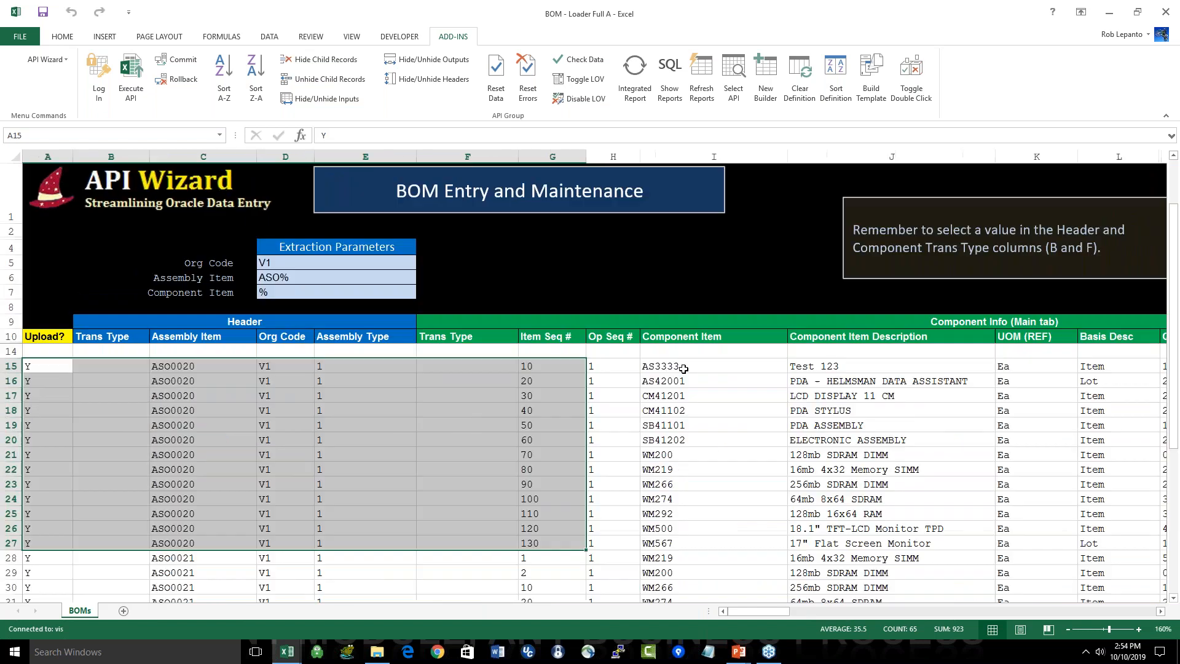
{"action": "left_click", "coordinate": [684, 369]}
{"action": "left_click_drag", "start_coordinate": [684, 369], "coordinate": [684, 528]}
{"action": "left_click_drag", "start_coordinate": [741, 610], "coordinate": [891, 610]}
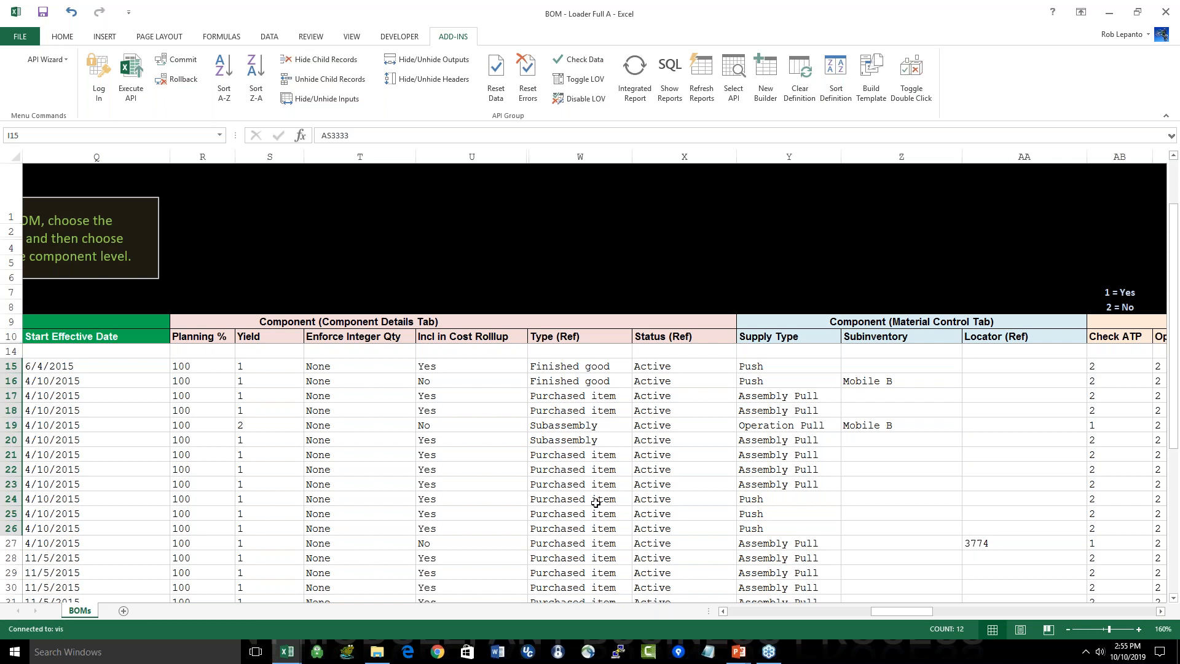
Step: Switch to the API Wizard General Webinar slide show in PowerPoint and advance past the Bills of Material (BOMs) slide
{"action": "key", "text": "alt+Tab"}
{"action": "key", "text": "alt+Tab"}
{"action": "key", "text": "alt+Tab"}
{"action": "key", "text": "alt+Tab"}
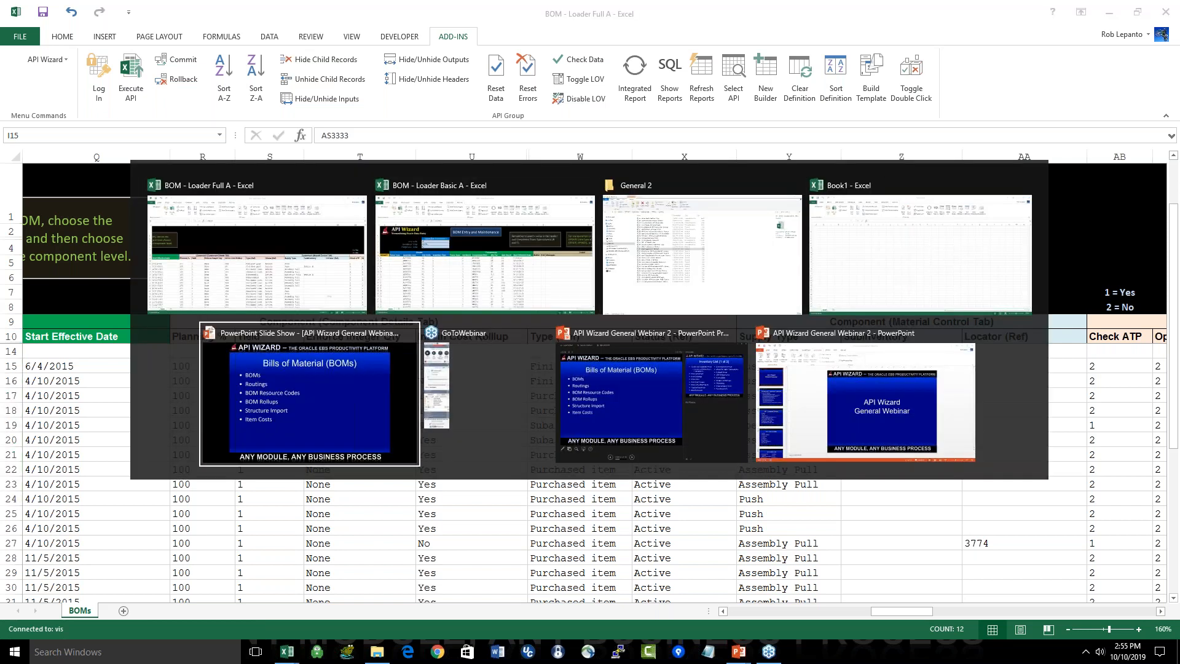
{"action": "key", "text": "Right"}
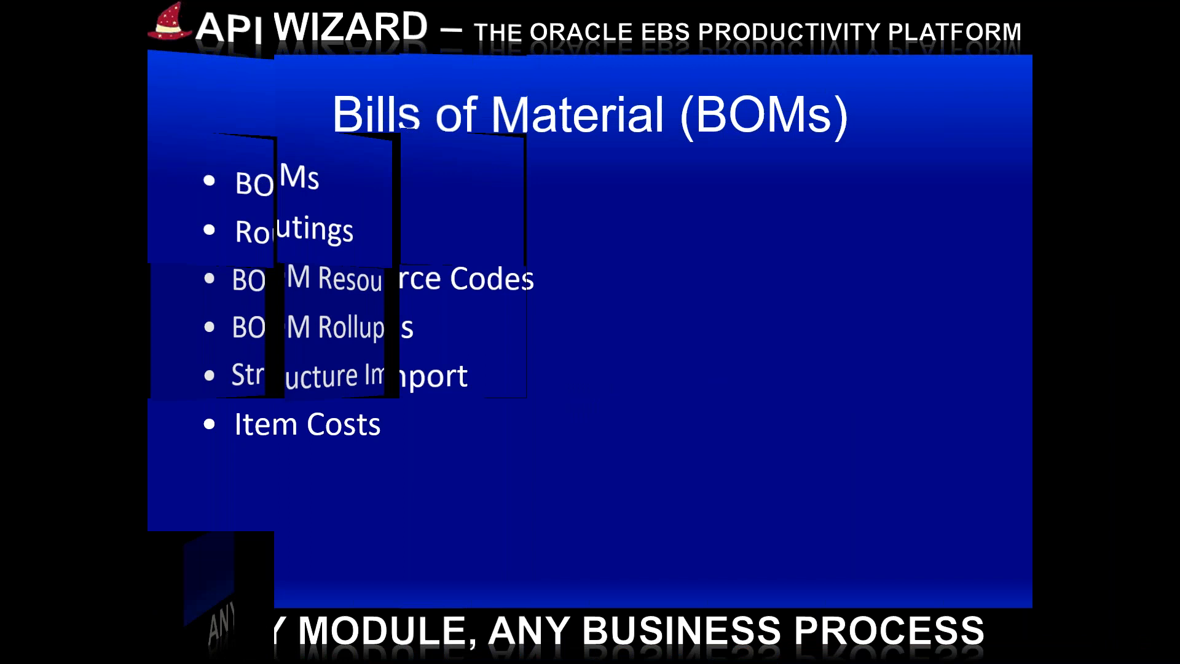
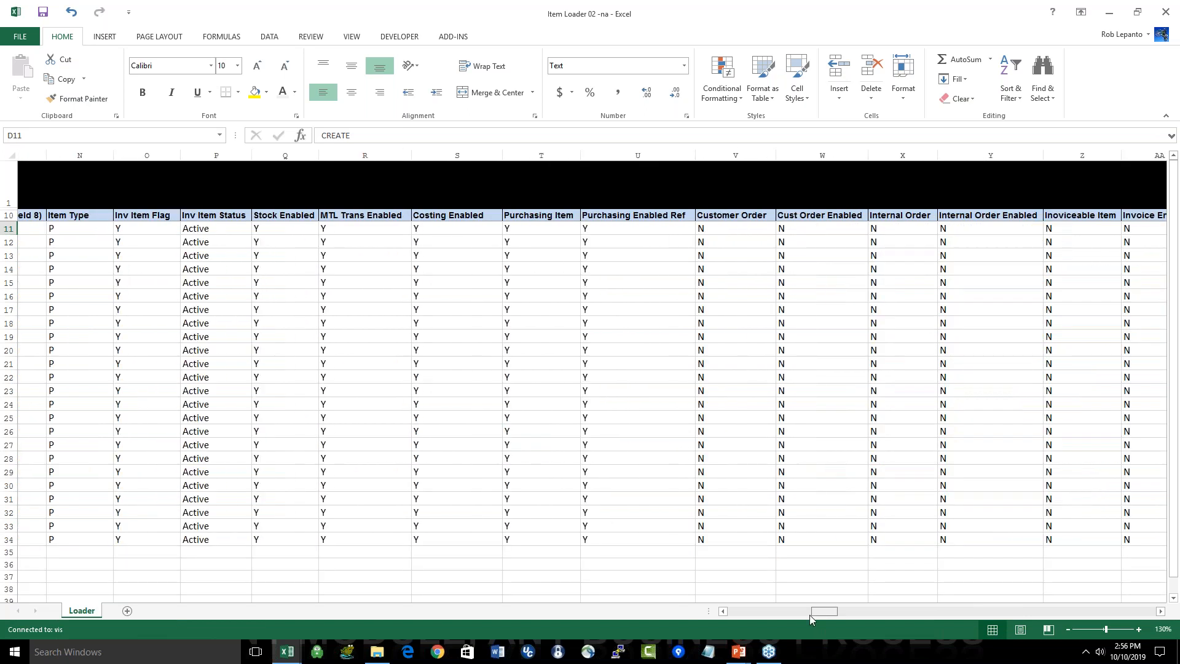
Step: Switch to the Item Loader 02 with template workbook and select the Supply Item template names in rows 11 to 28
{"action": "key", "text": "alt+Tab"}
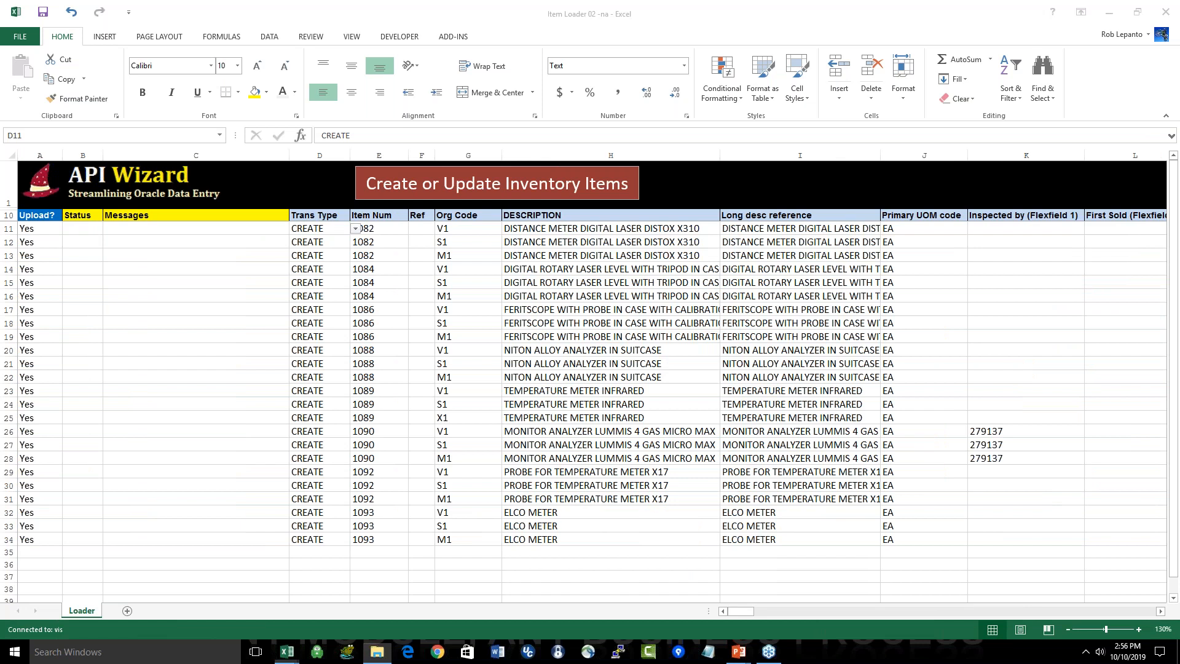
{"action": "key", "text": "alt+Tab"}
{"action": "key", "text": "alt+Tab"}
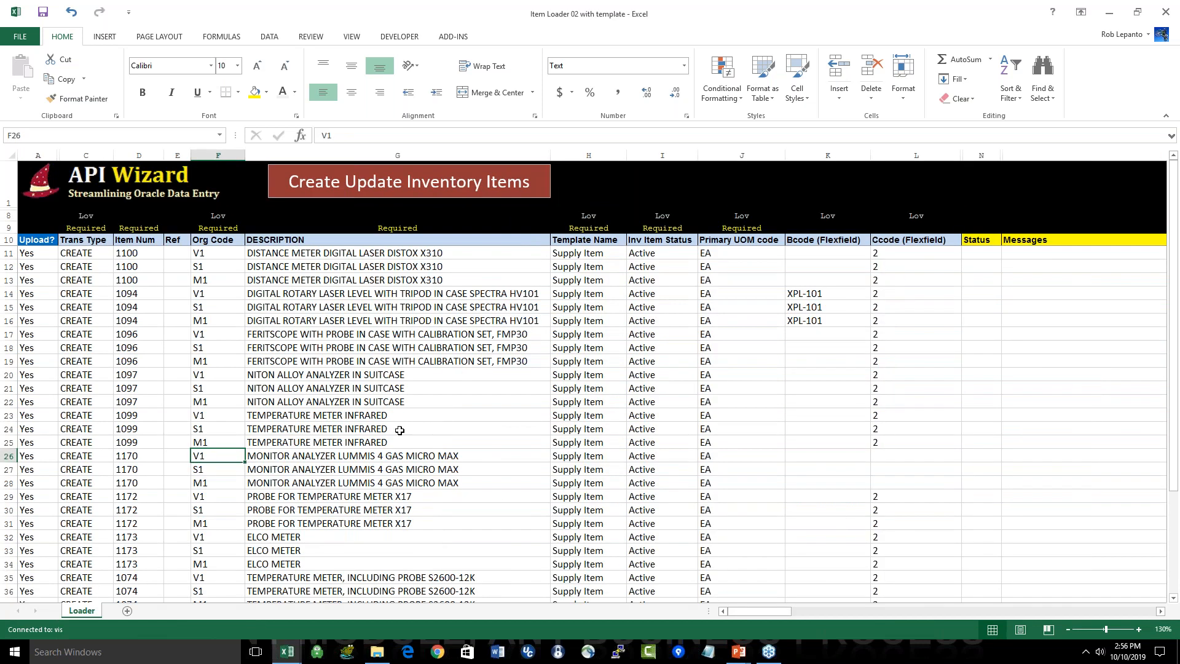
{"action": "left_click", "coordinate": [609, 255]}
{"action": "left_click_drag", "start_coordinate": [610, 255], "coordinate": [618, 482]}
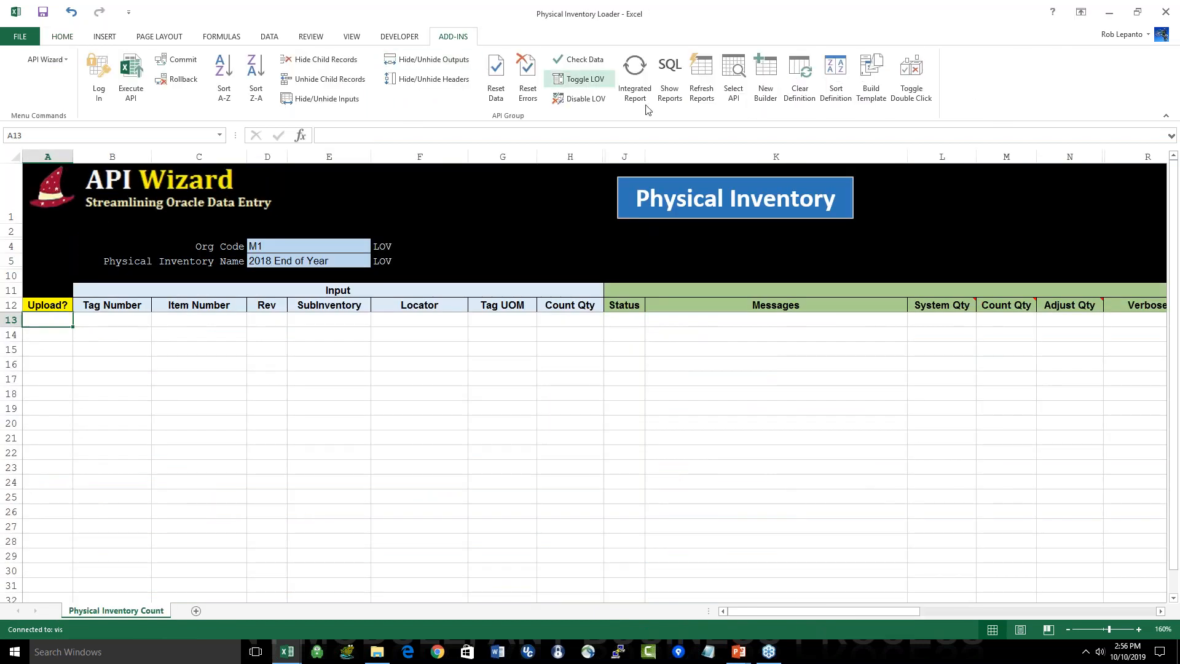
Step: In the Physical Inventory Loader, log in to API Wizard as operations with the account password on the ebsdb01 database
{"action": "left_click", "coordinate": [635, 77]}
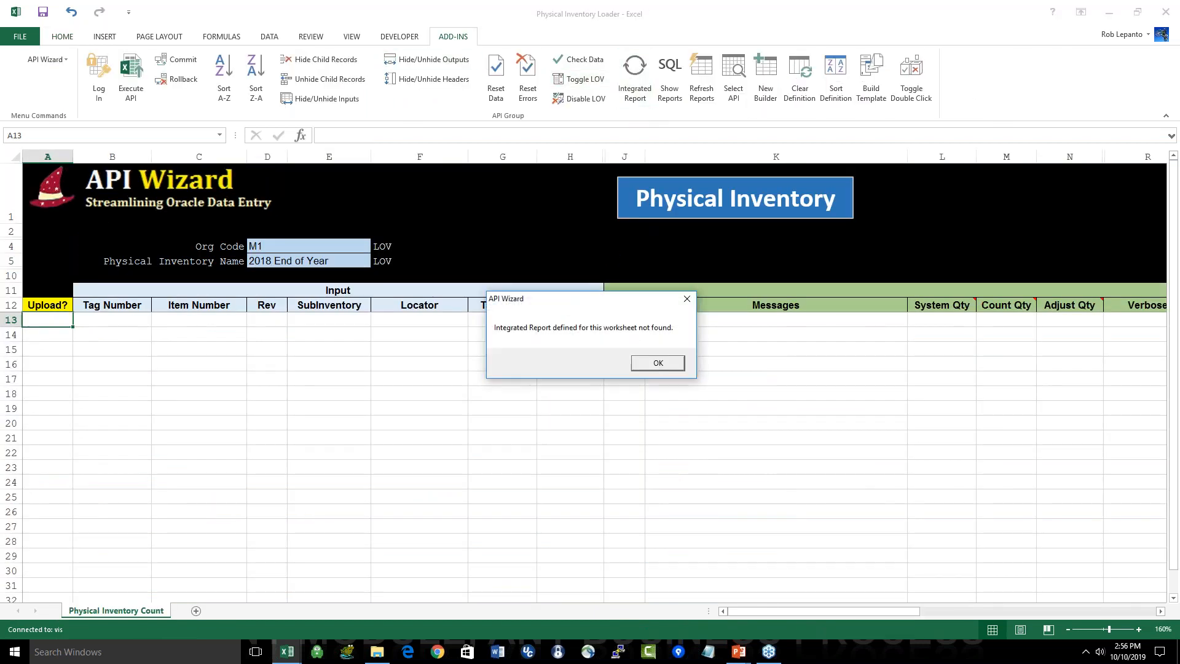
{"action": "left_click", "coordinate": [654, 367]}
{"action": "left_click", "coordinate": [100, 86]}
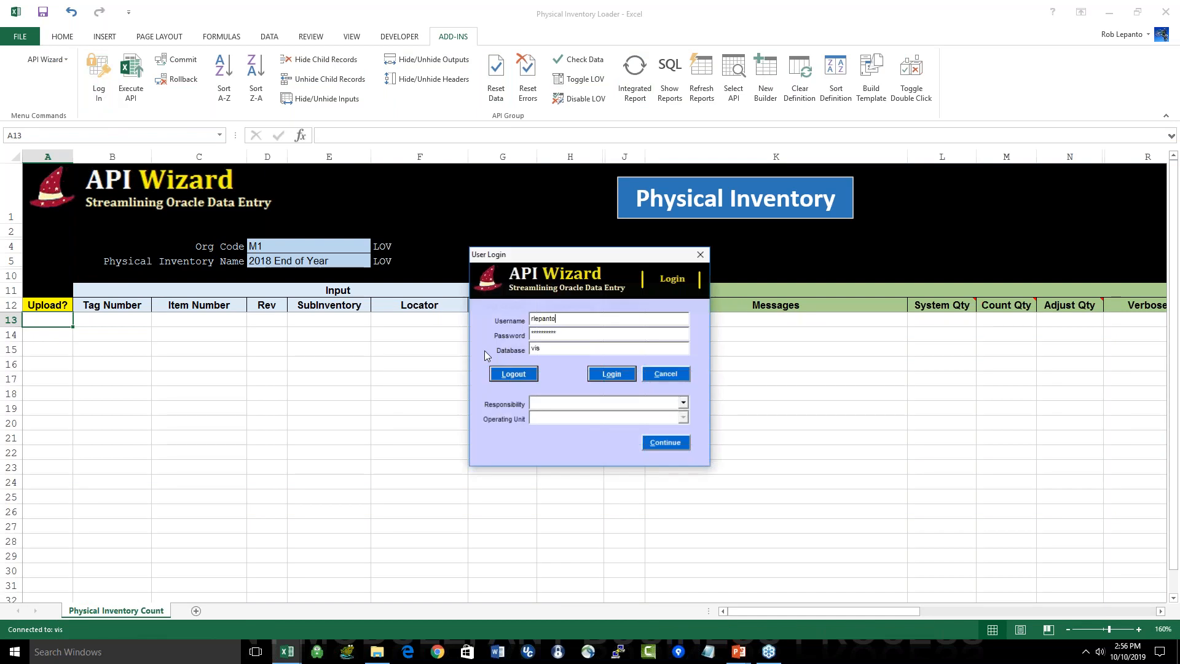
{"action": "type", "text": "operations"}
{"action": "key", "text": "Tab"}
{"action": "type", "text": "welcome"}
{"action": "key", "text": "Tab"}
{"action": "type", "text": "ebsdb01"}
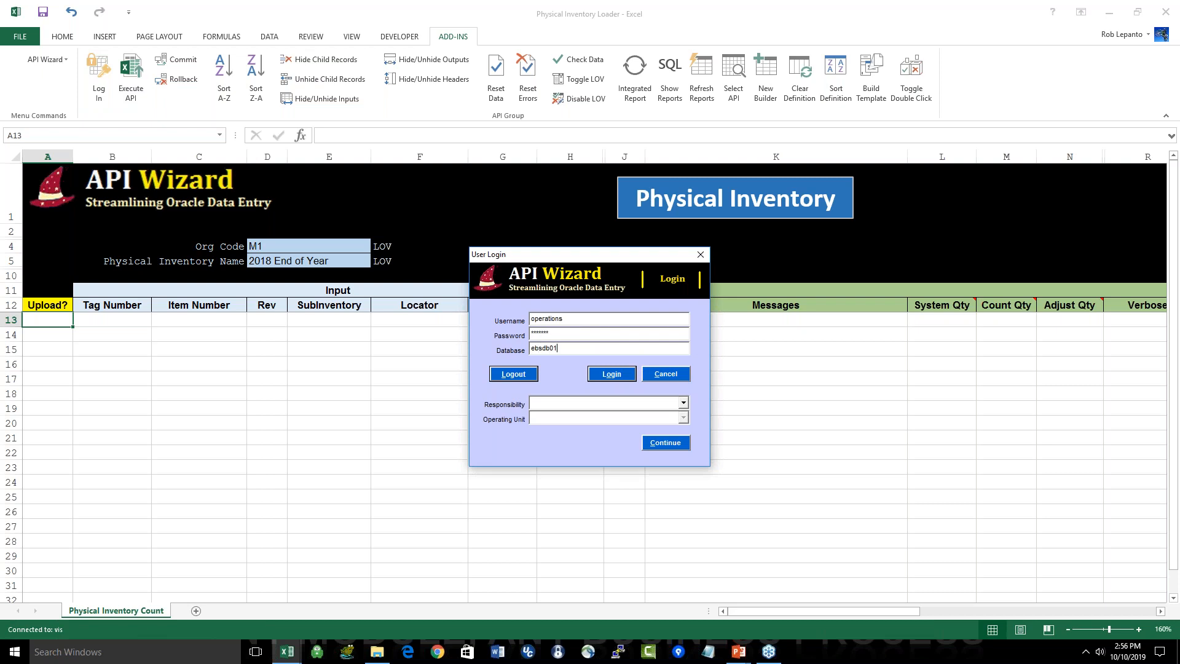
{"action": "key", "text": "Tab"}
{"action": "key", "text": "Return"}
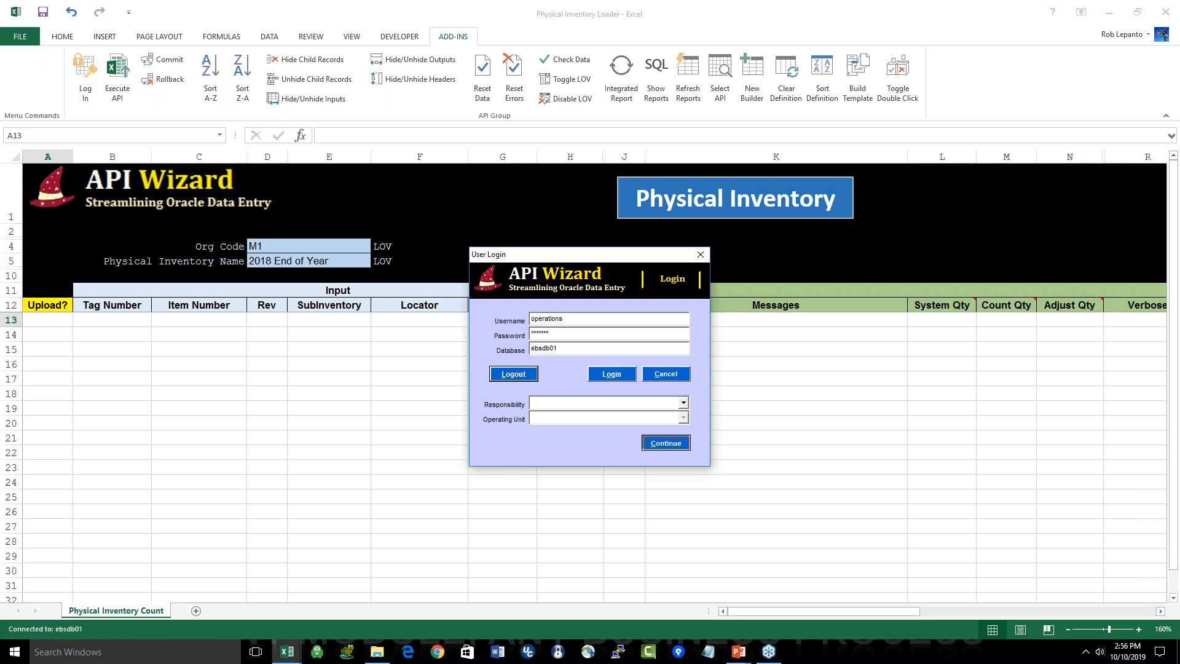
{"action": "key", "text": "Return"}
Step: Load the M1 tags of the 2018 End of Year physical inventory with the filtered Integrated Report
{"action": "left_click", "coordinate": [629, 68]}
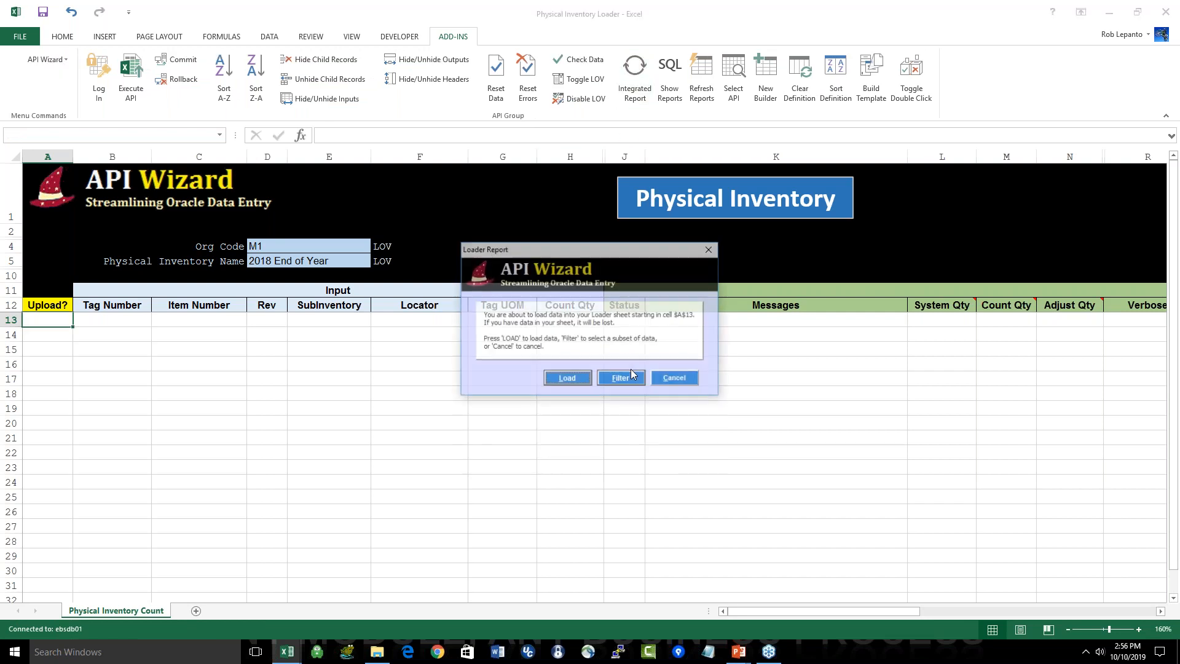
{"action": "left_click", "coordinate": [619, 379]}
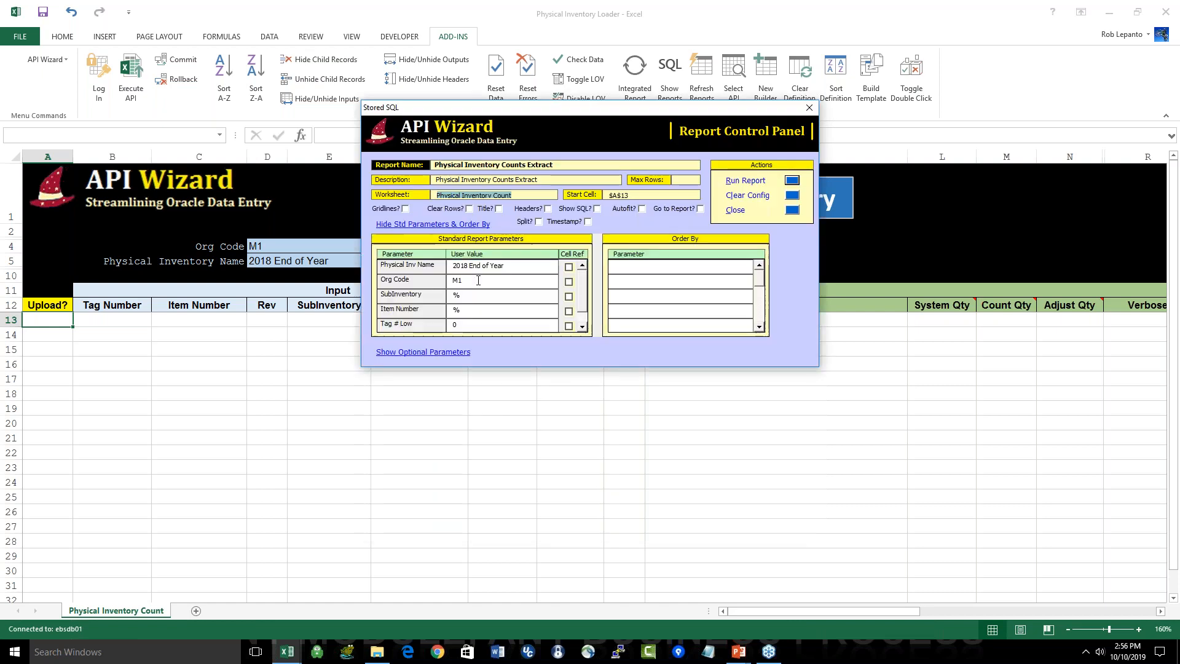
{"action": "left_click", "coordinate": [791, 181]}
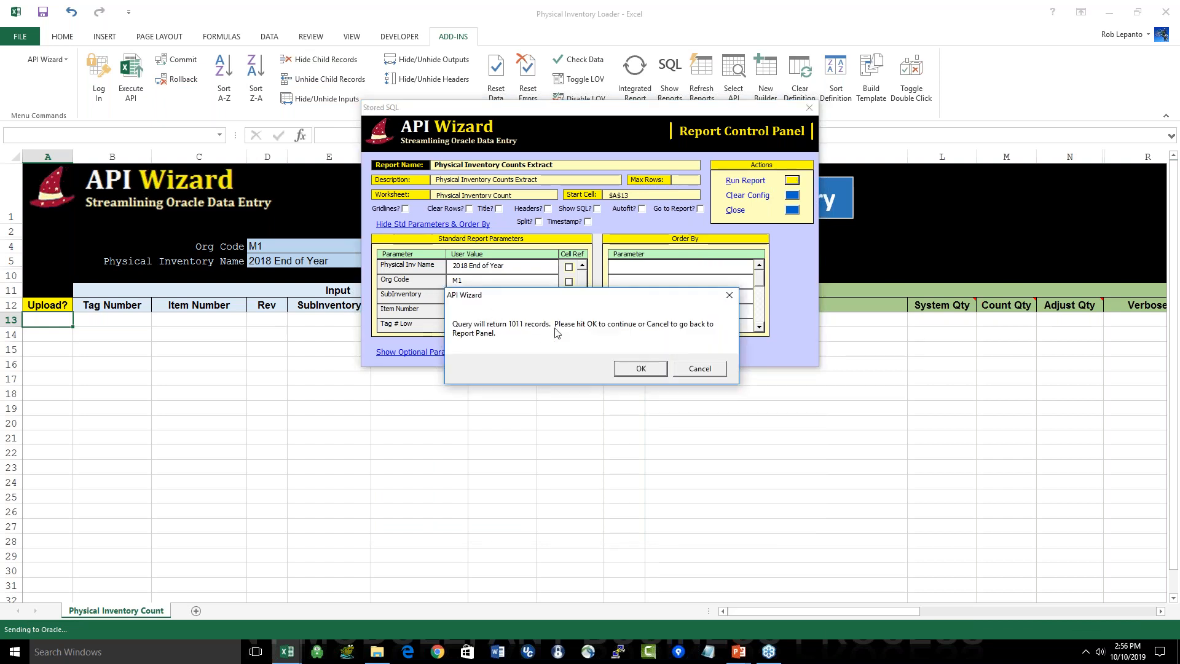
{"action": "left_click", "coordinate": [639, 369]}
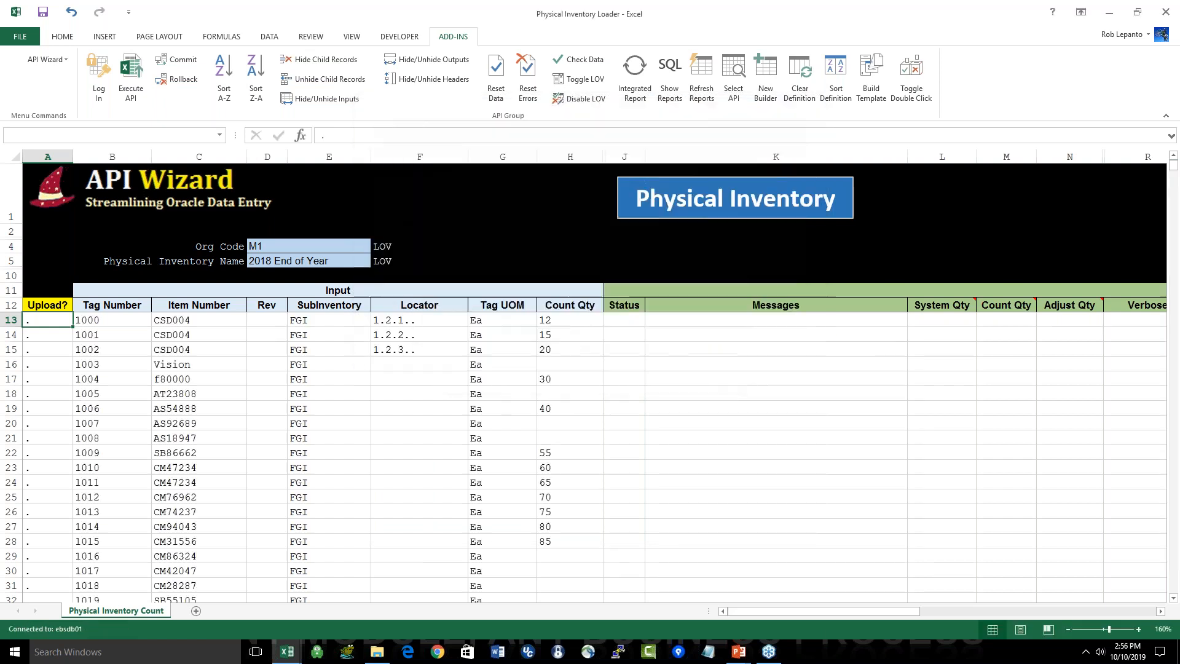
Step: Examine the Count Qty values in rows 13 to 28 of the physical inventory tags
{"action": "left_click", "coordinate": [574, 326]}
{"action": "left_click_drag", "start_coordinate": [574, 327], "coordinate": [567, 542]}
{"action": "left_click", "coordinate": [418, 500]}
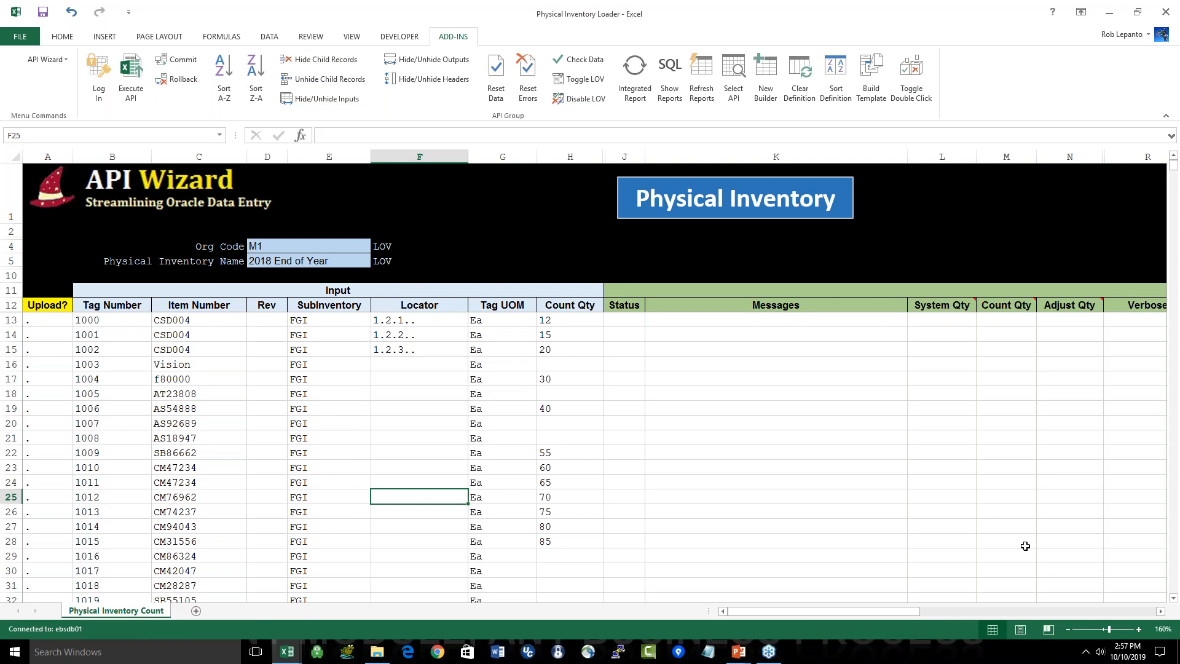
Step: Switch to the Physical Inventory Approval Loader and run its filtered Integrated Report for 2018 End of Year, org M1, with unapproved and counted tags only
{"action": "key", "text": "alt+Tab"}
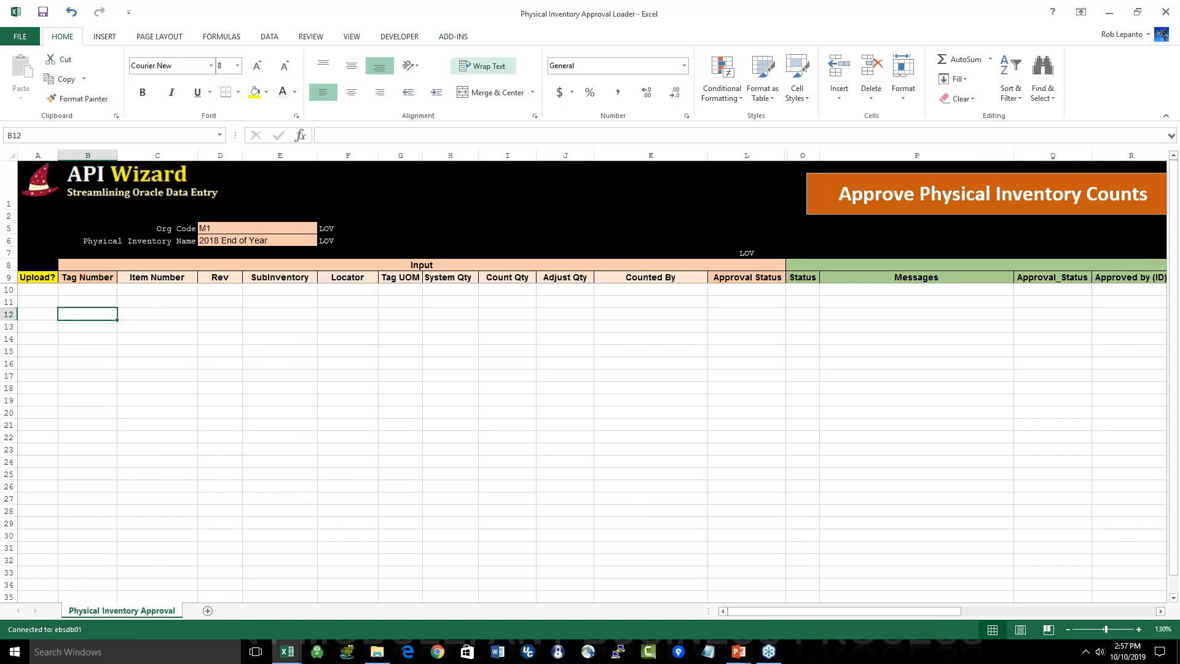
{"action": "scroll", "coordinate": [523, 322], "scroll_direction": "up", "scroll_amount": 3}
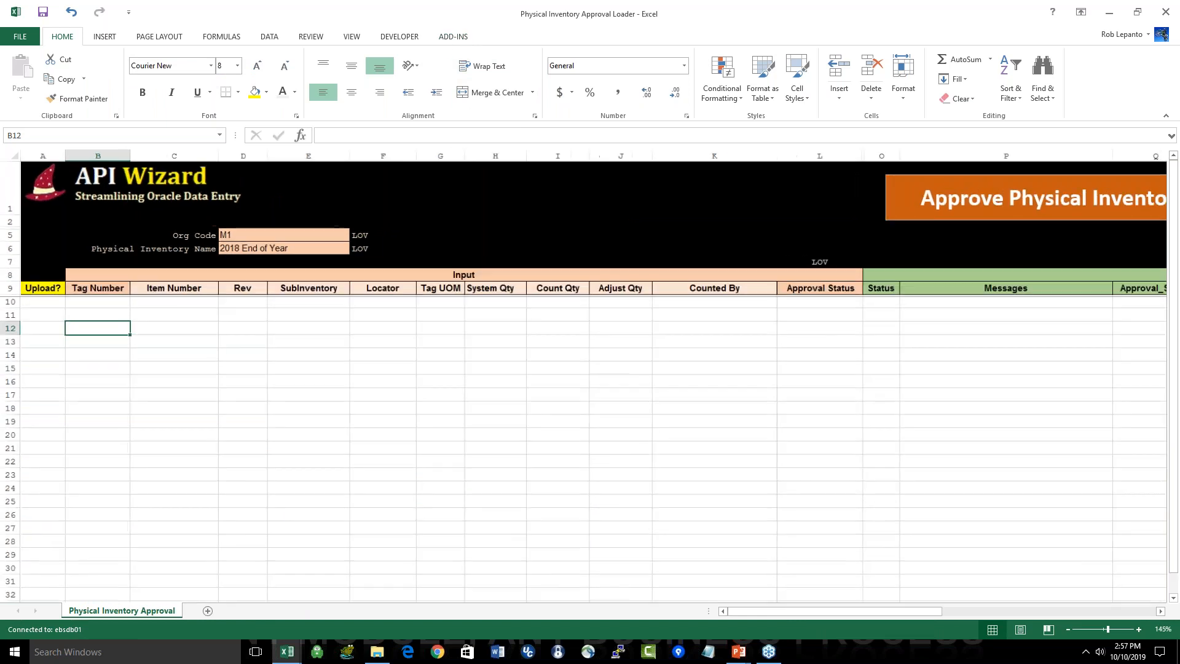
{"action": "left_click", "coordinate": [462, 38]}
{"action": "left_click", "coordinate": [635, 80]}
{"action": "left_click", "coordinate": [607, 377]}
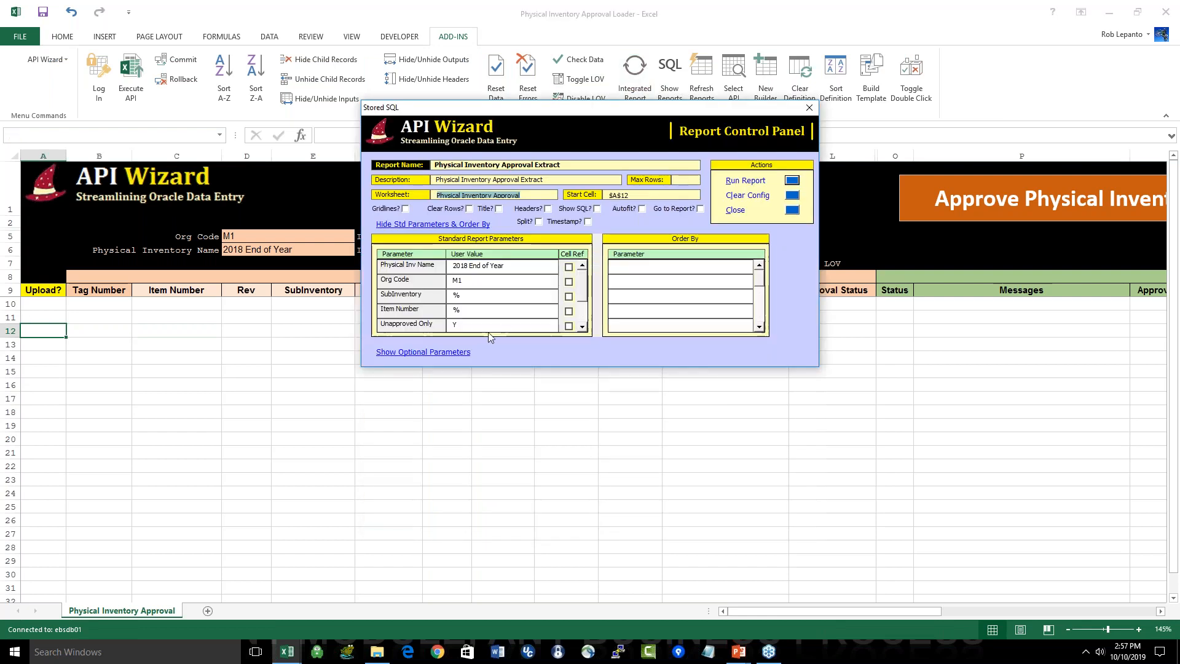
{"action": "left_click", "coordinate": [448, 260]}
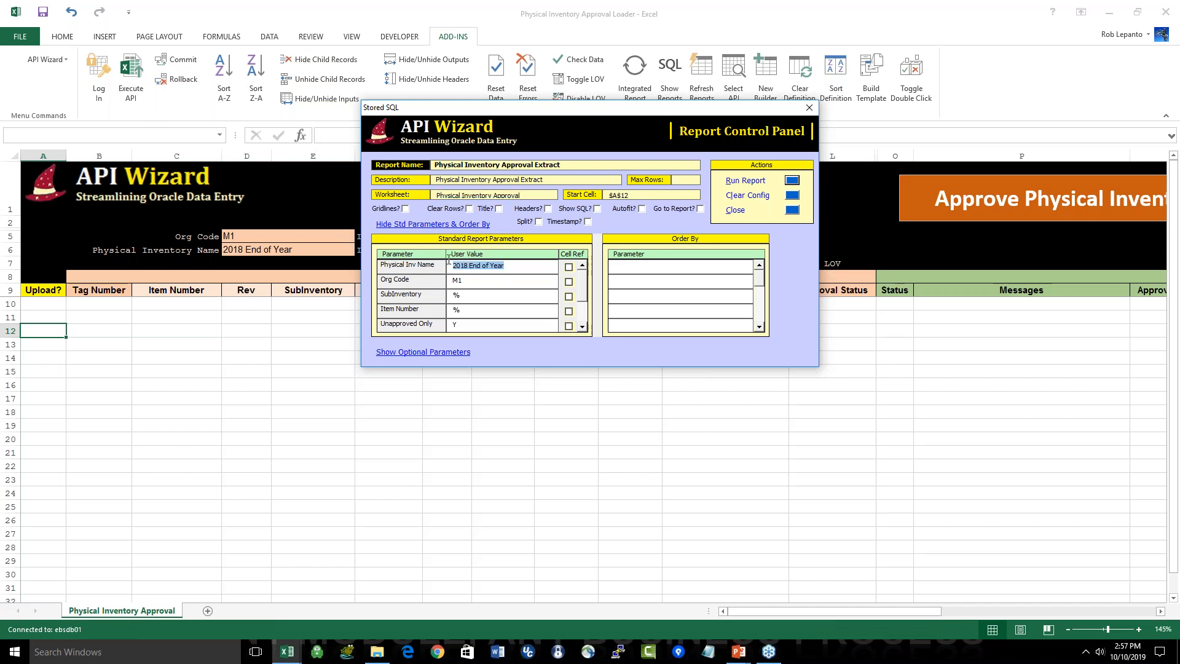
{"action": "left_click", "coordinate": [582, 326]}
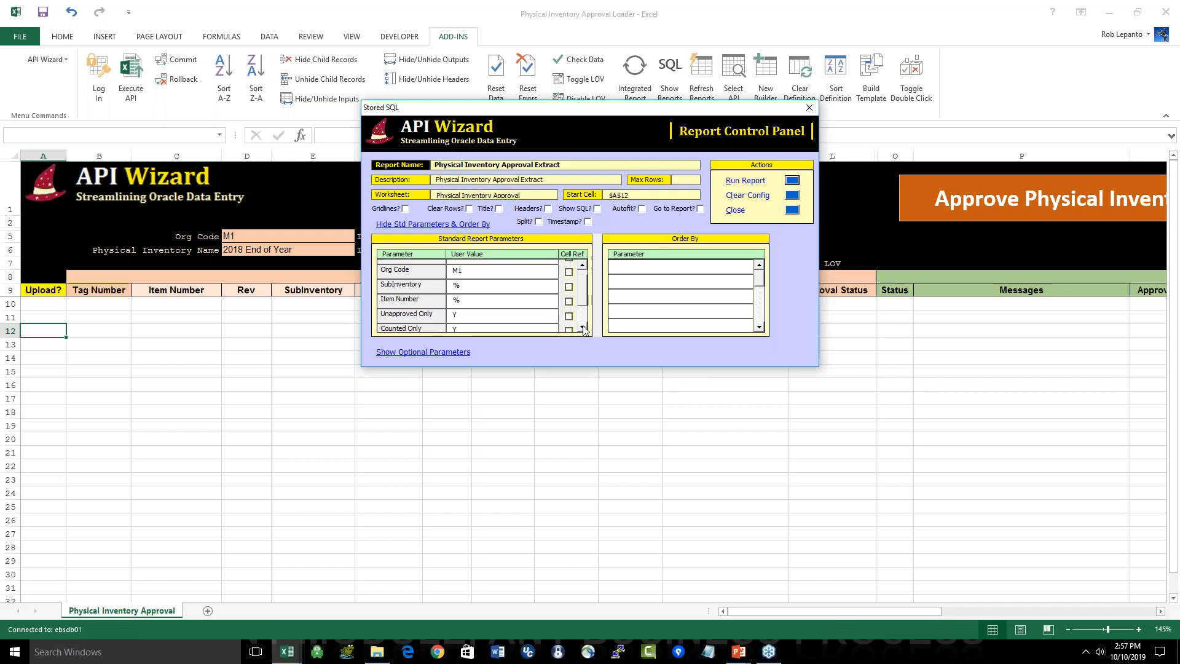
{"action": "left_click", "coordinate": [482, 306]}
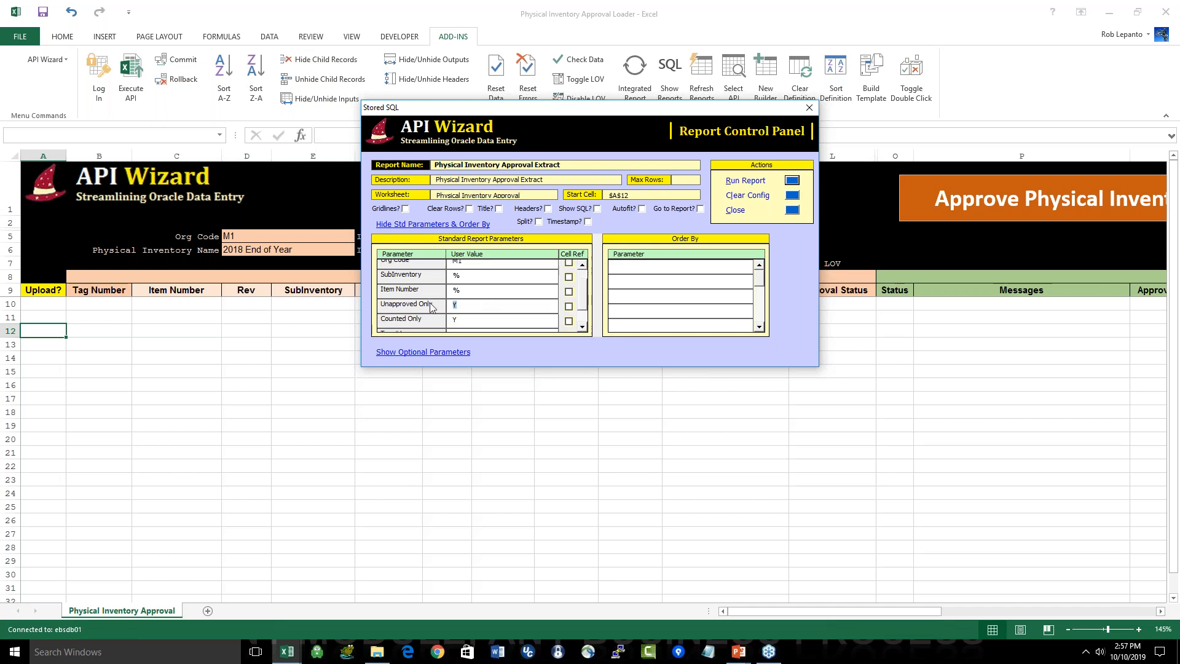
{"action": "left_click", "coordinate": [445, 319]}
{"action": "left_click", "coordinate": [792, 181]}
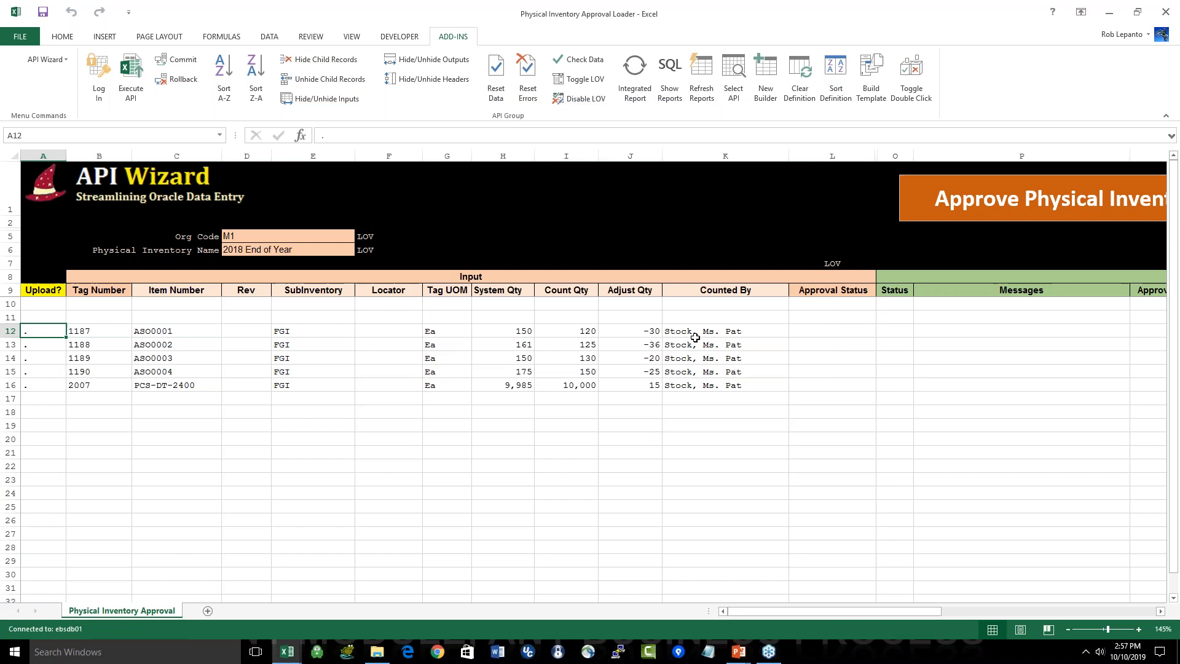
Step: Examine the Counted By entries and the Approval Status column for the loaded approval tags
{"action": "left_click", "coordinate": [693, 346]}
{"action": "left_click_drag", "start_coordinate": [693, 346], "coordinate": [689, 381]}
{"action": "left_click", "coordinate": [832, 331]}
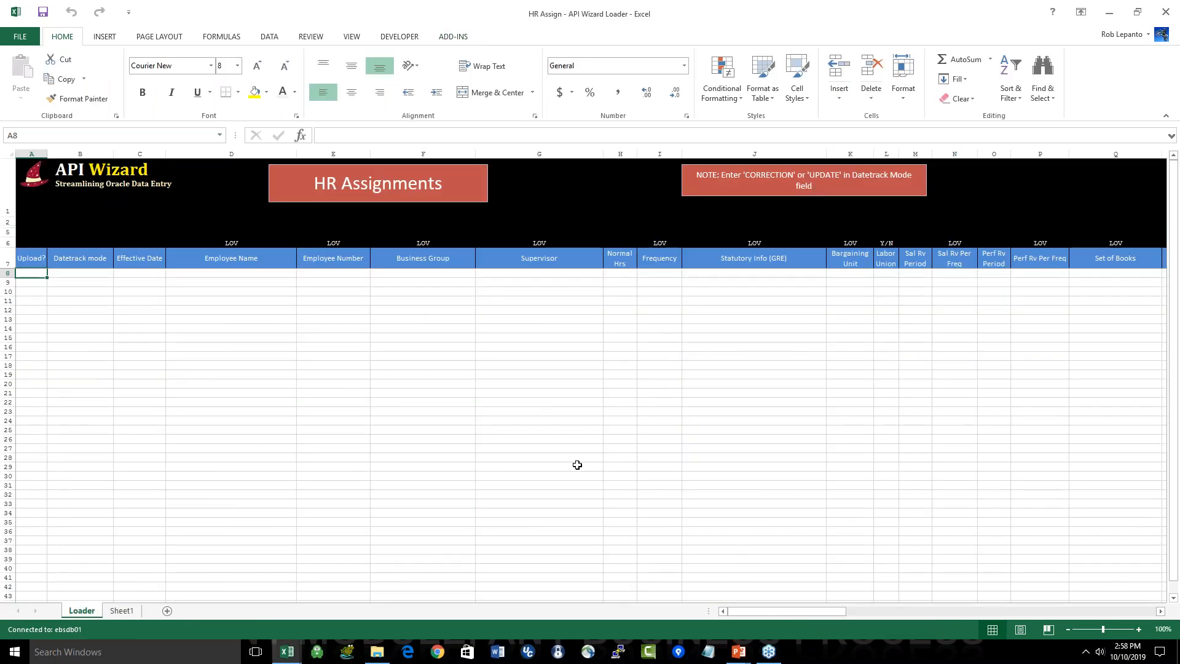
Step: Switch to the PowerPoint slide show and view the HR – Human Resources slide
{"action": "key", "text": "alt+Tab"}
{"action": "key", "text": "alt+Tab"}
{"action": "key", "text": "alt+Tab"}
{"action": "key", "text": "alt+Tab"}
{"action": "key", "text": "alt+Tab"}
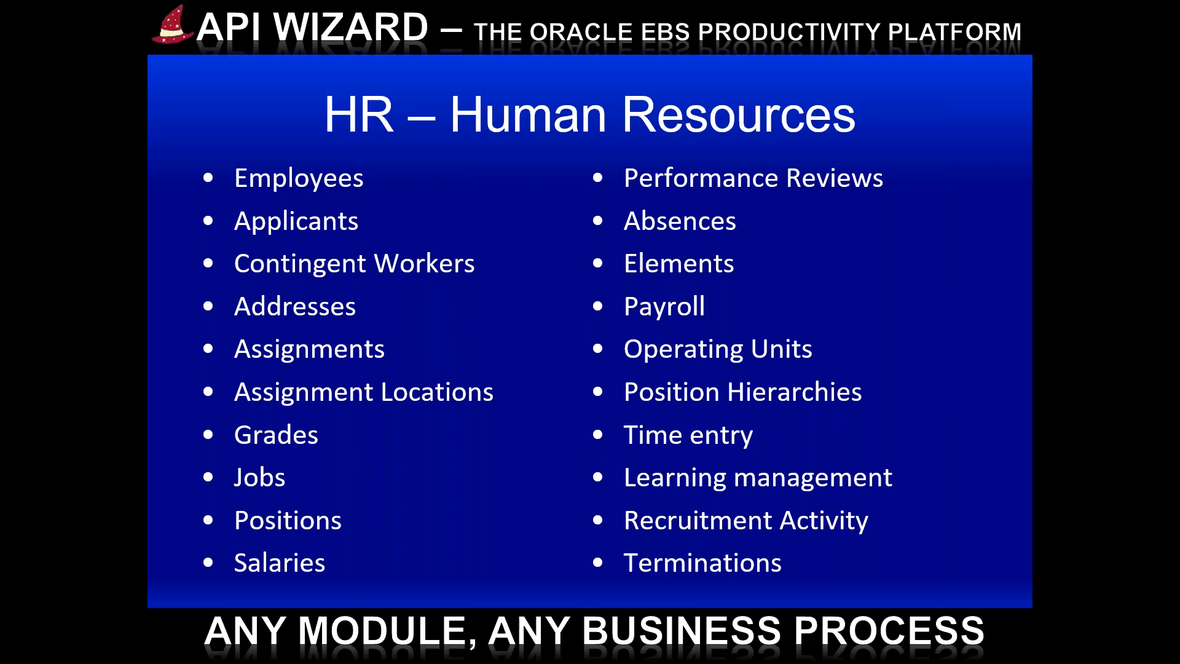
Step: Return to the HR Assign workbook in Excel and examine the HR assignment loader columns
{"action": "key", "text": "alt+Tab"}
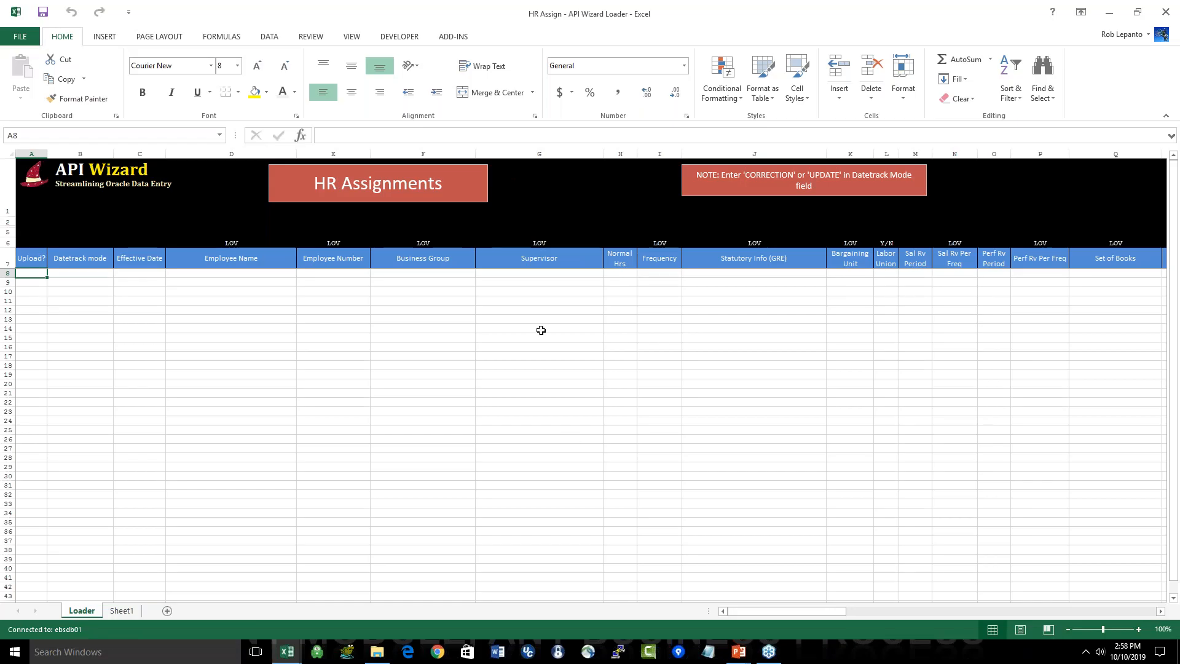
{"action": "mouse_move", "coordinate": [791, 612]}
{"action": "left_mouse_down"}
{"action": "mouse_move", "coordinate": [1006, 610]}
{"action": "mouse_move", "coordinate": [793, 611]}
{"action": "left_mouse_up"}
{"action": "left_click_drag", "start_coordinate": [216, 272], "coordinate": [207, 496]}
{"action": "left_click_drag", "start_coordinate": [546, 282], "coordinate": [539, 523]}
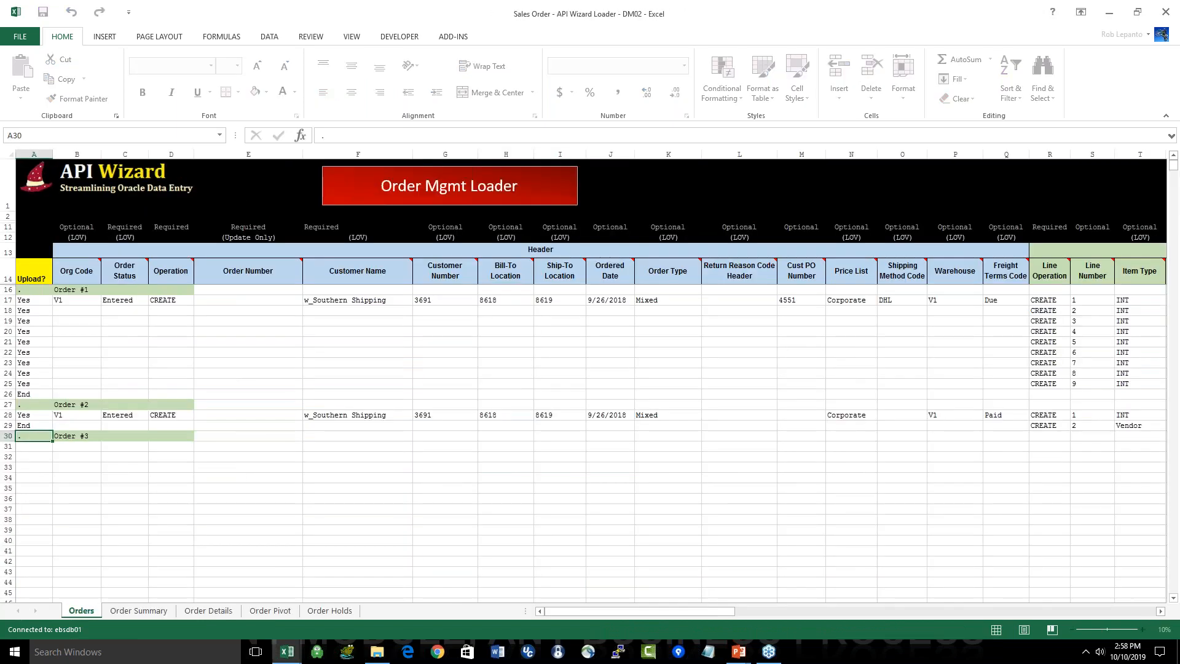
Step: Switch to the PowerPoint slide show and advance from the Orders and Pricing slide to GL – General Ledger
{"action": "key", "text": "alt+Tab"}
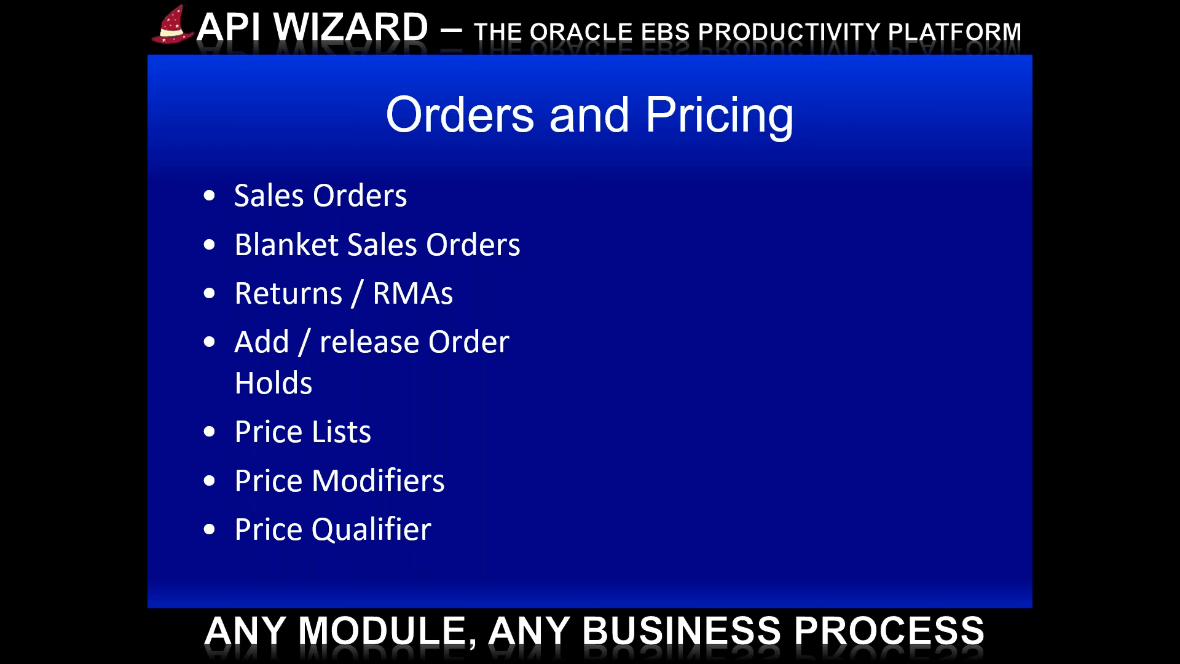
{"action": "key", "text": "Right"}
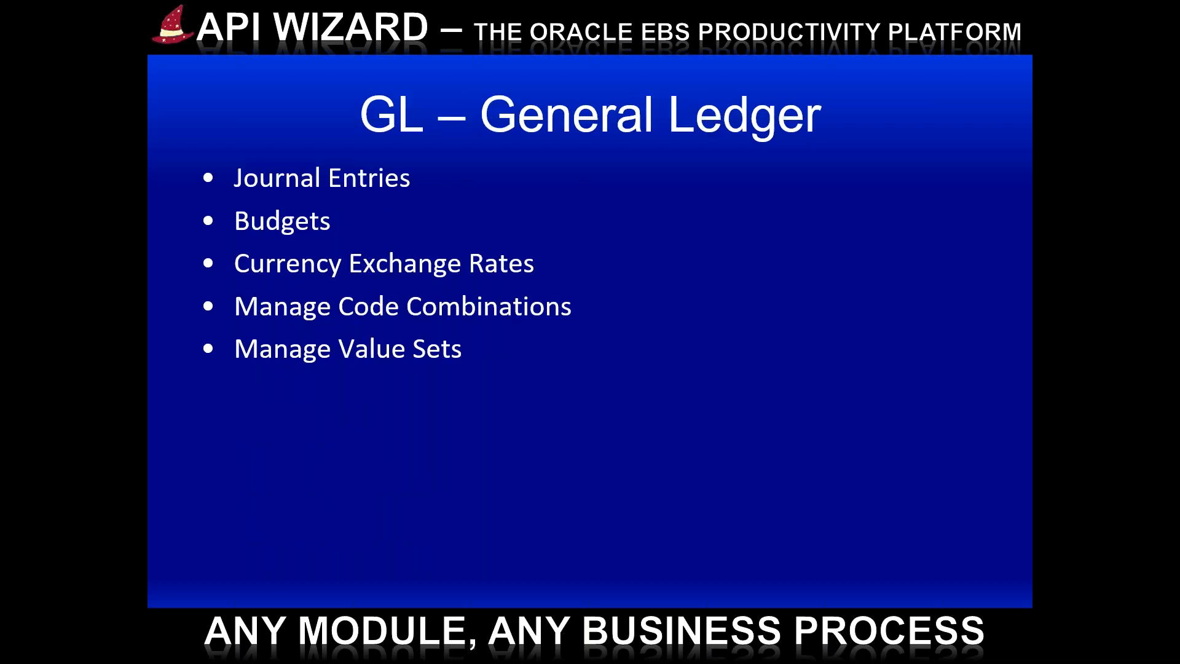
Step: Switch back to Excel and create a new blank workbook
{"action": "key", "text": "alt+Tab"}
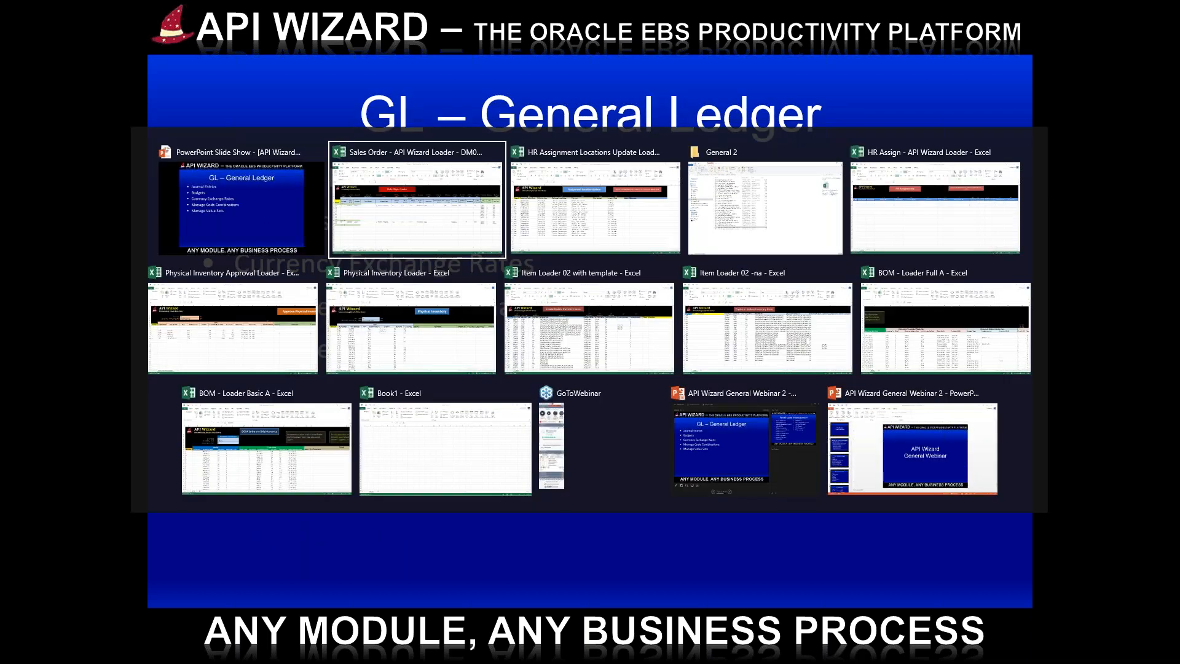
{"action": "left_click", "coordinate": [13, 40]}
{"action": "left_click", "coordinate": [18, 86]}
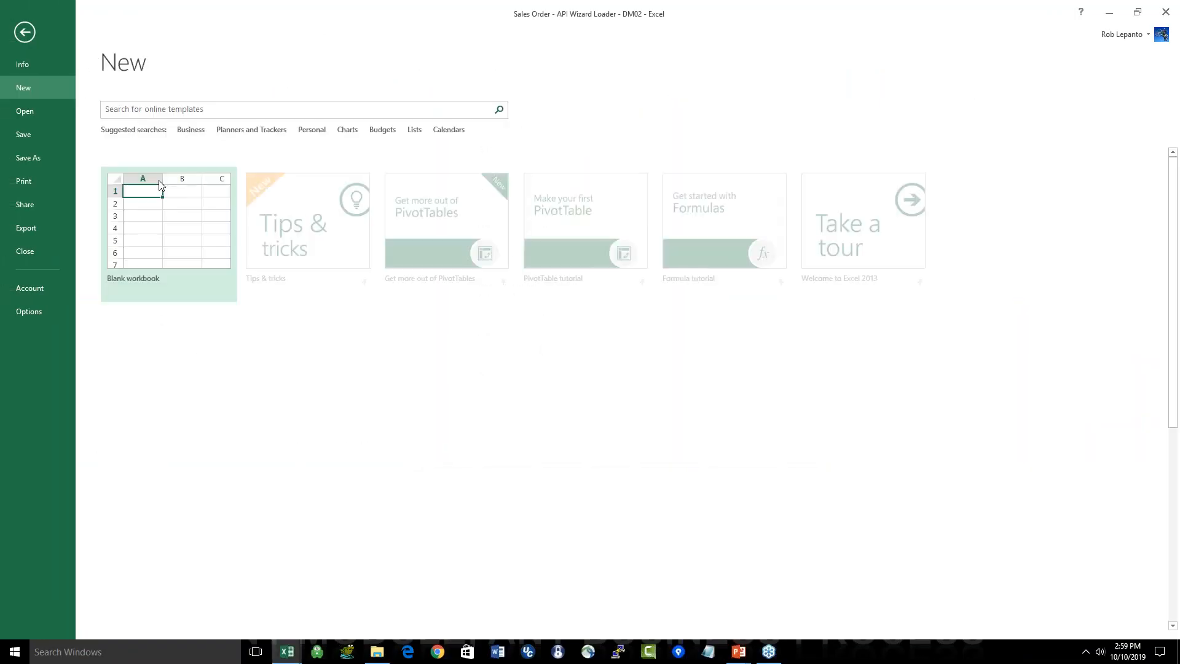
{"action": "left_click", "coordinate": [158, 179]}
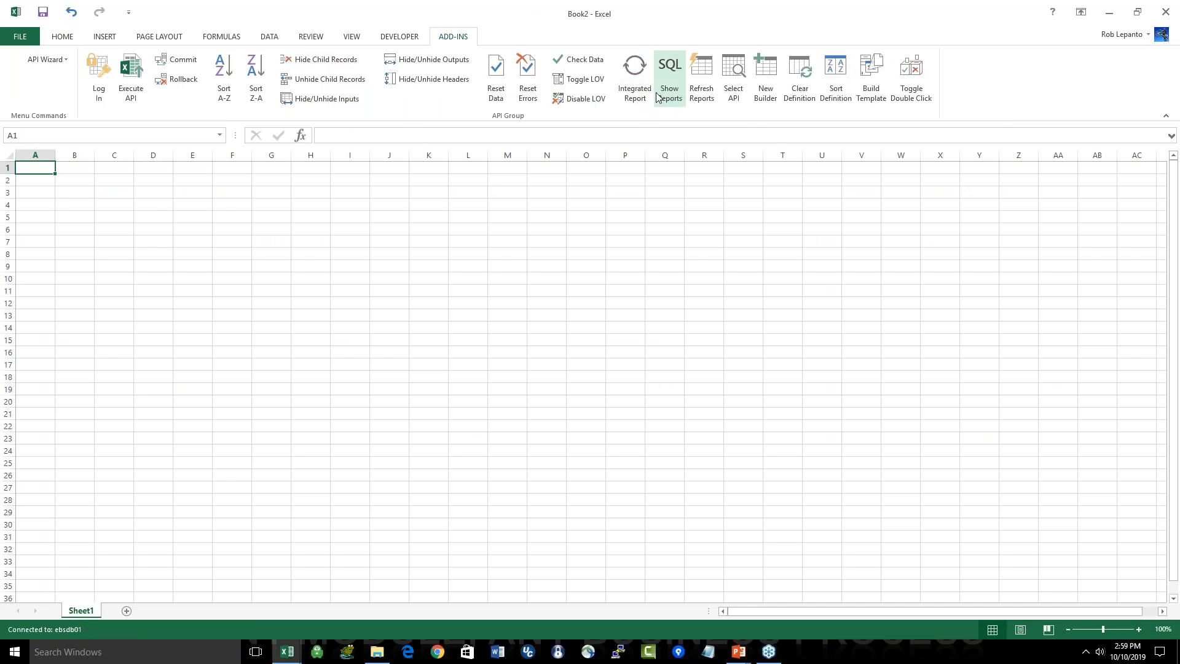
Step: Log in to API Wizard on the vis database with the personal username and account password
{"action": "left_click", "coordinate": [92, 84]}
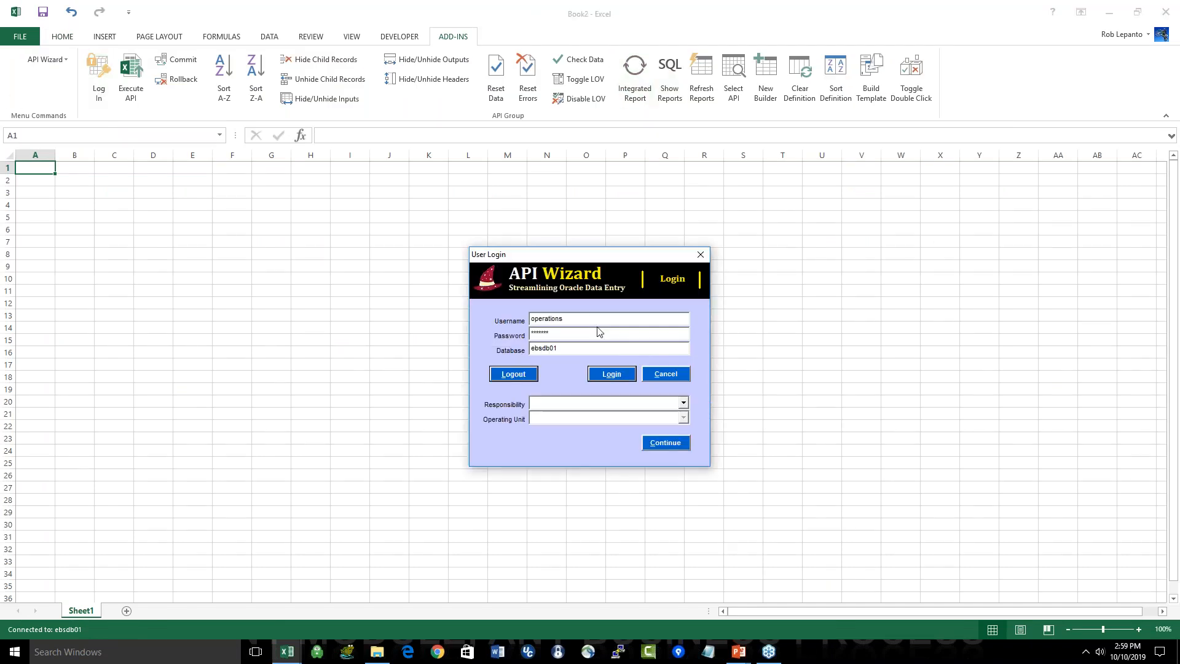
{"action": "key", "text": "Tab"}
{"action": "type", "text": "********"}
{"action": "key", "text": "Tab"}
{"action": "type", "text": "vis"}
{"action": "key", "text": "Tab"}
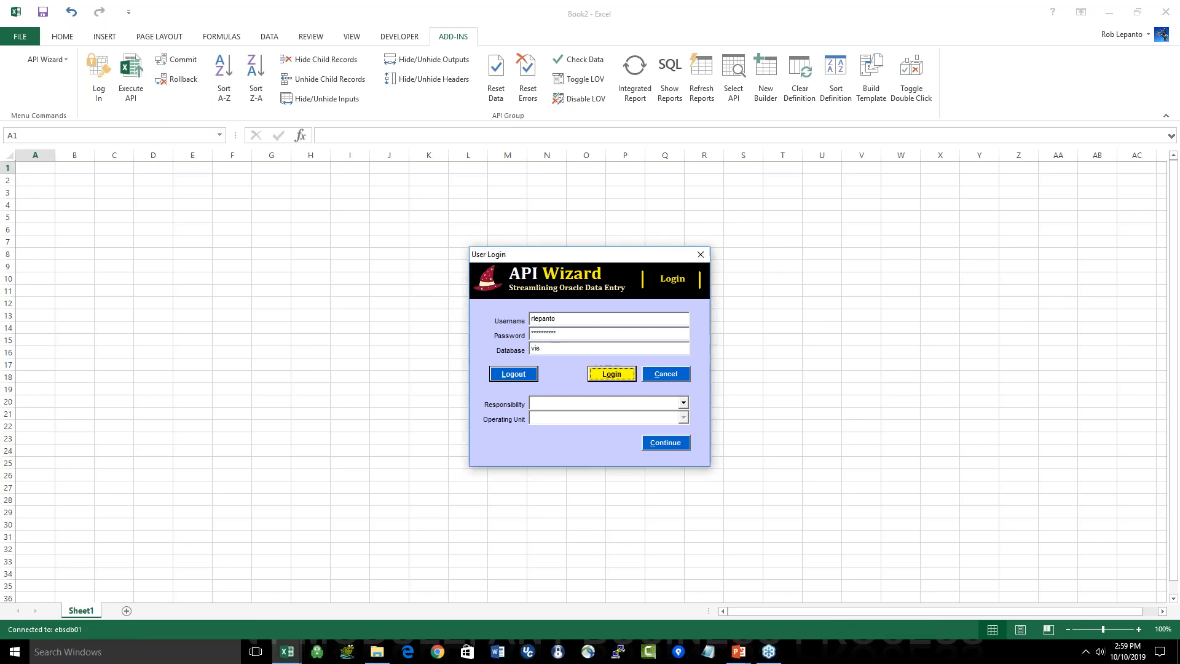
{"action": "left_click", "coordinate": [655, 440]}
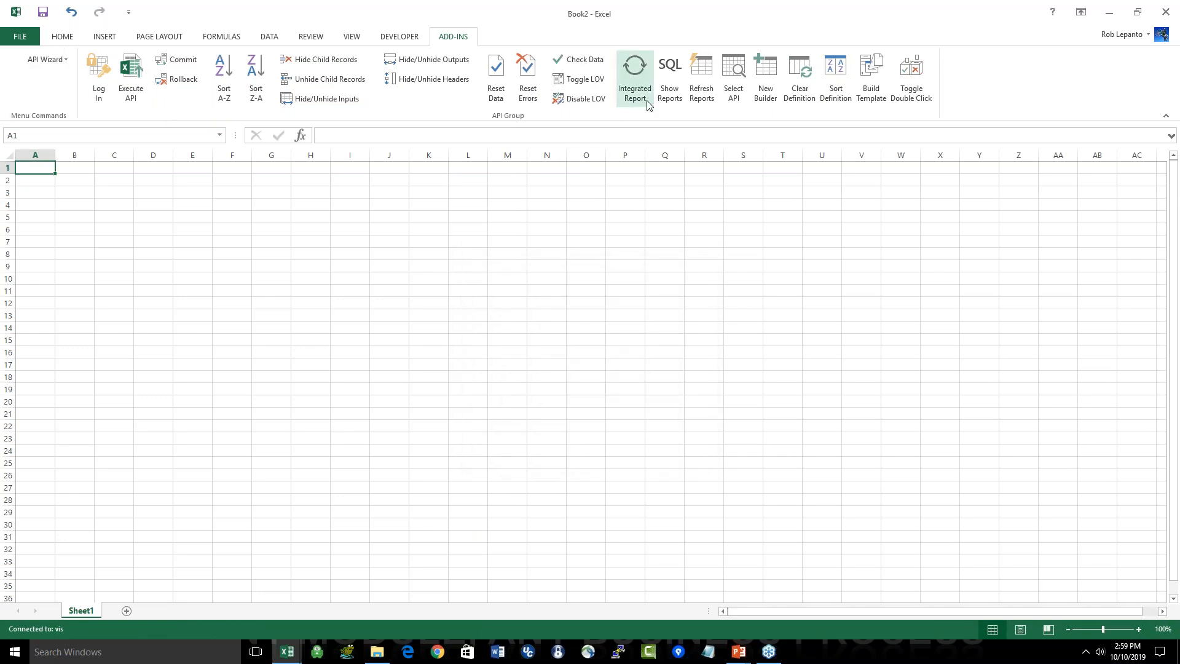
Step: Search the stored report inventory for %Aging% and open the Summary Aging report
{"action": "left_click", "coordinate": [668, 97]}
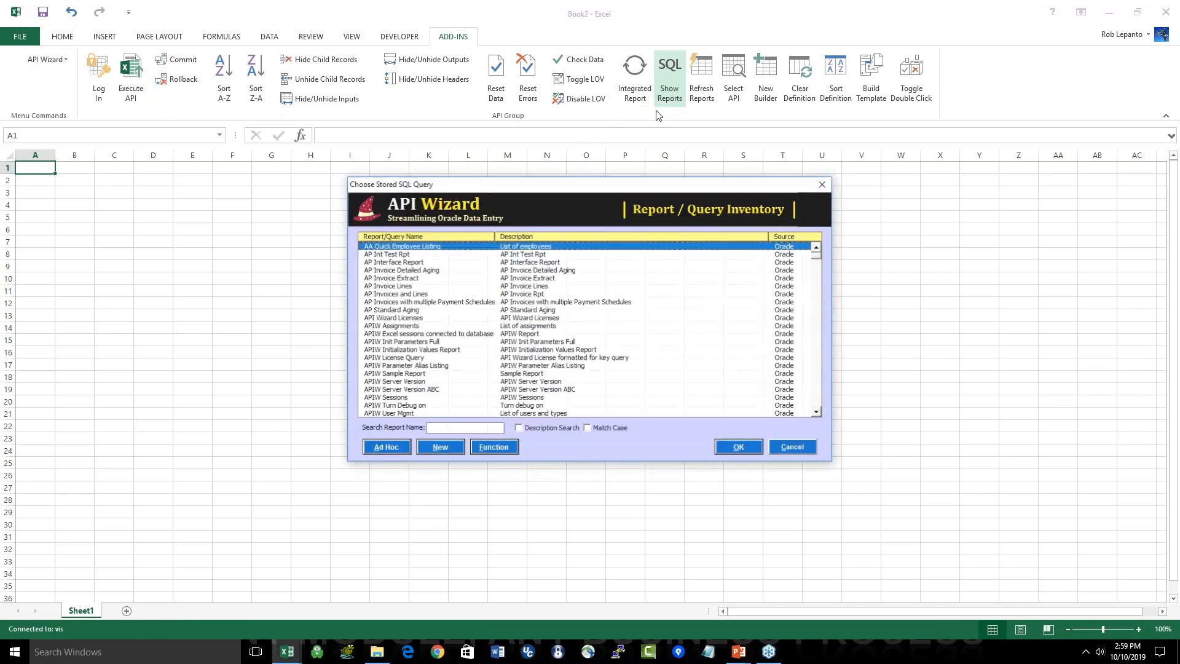
{"action": "type", "text": "%A"}
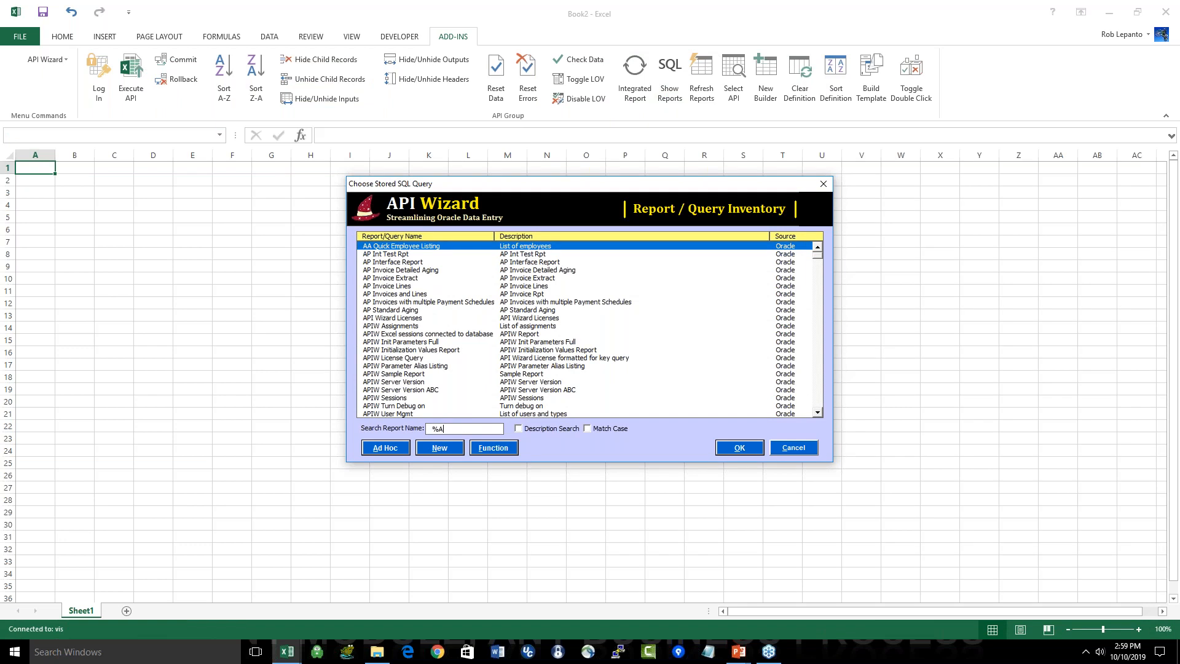
{"action": "type", "text": "ging%"}
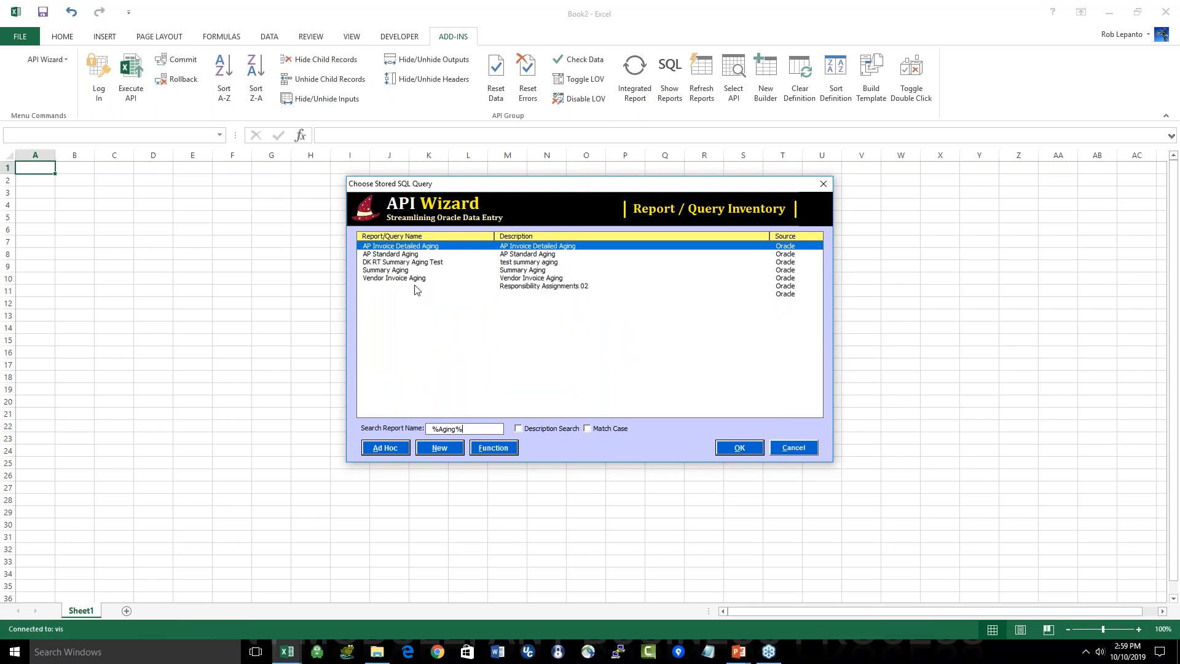
{"action": "left_click", "coordinate": [402, 263]}
{"action": "left_click", "coordinate": [402, 270]}
{"action": "left_click", "coordinate": [740, 448]}
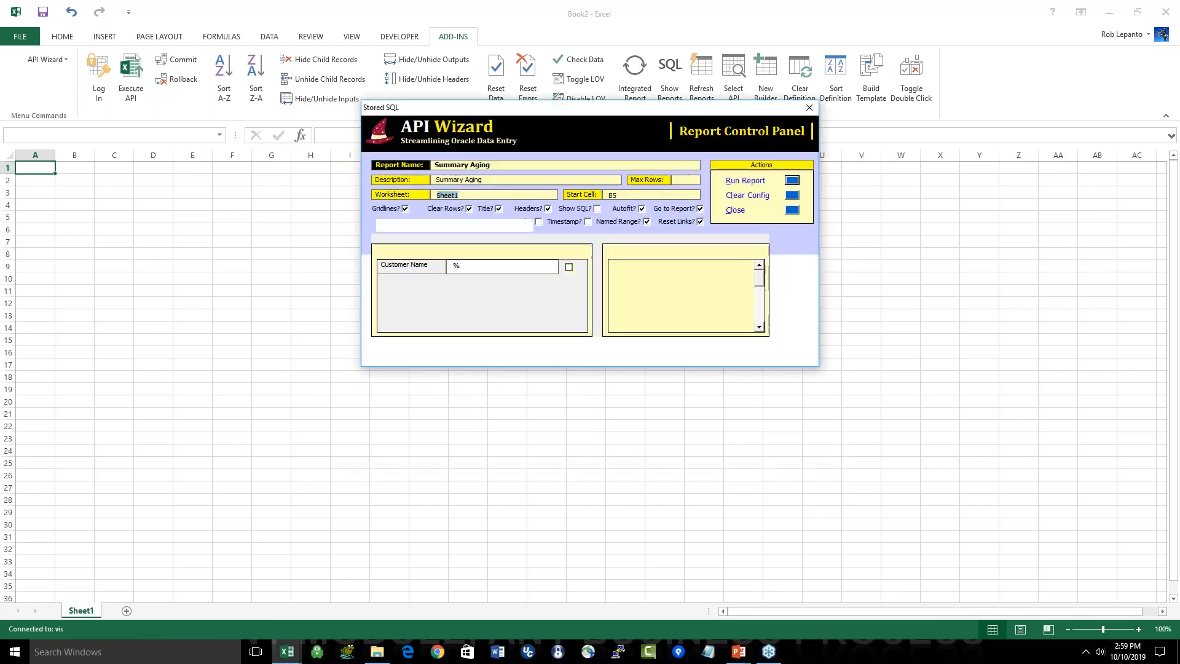
Step: Run the Summary Aging report from cell B5 of Sheet1 and close the report control panel
{"action": "left_click", "coordinate": [793, 180]}
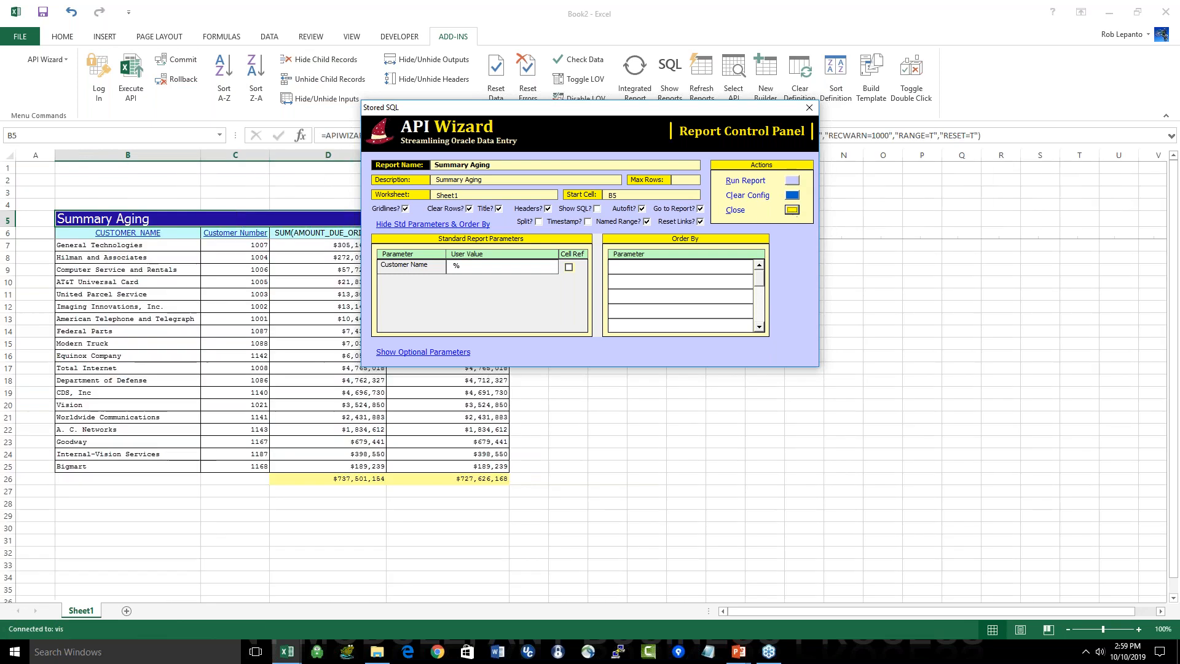
{"action": "left_click", "coordinate": [792, 211]}
{"action": "scroll", "coordinate": [470, 483], "scroll_direction": "up", "scroll_amount": 2}
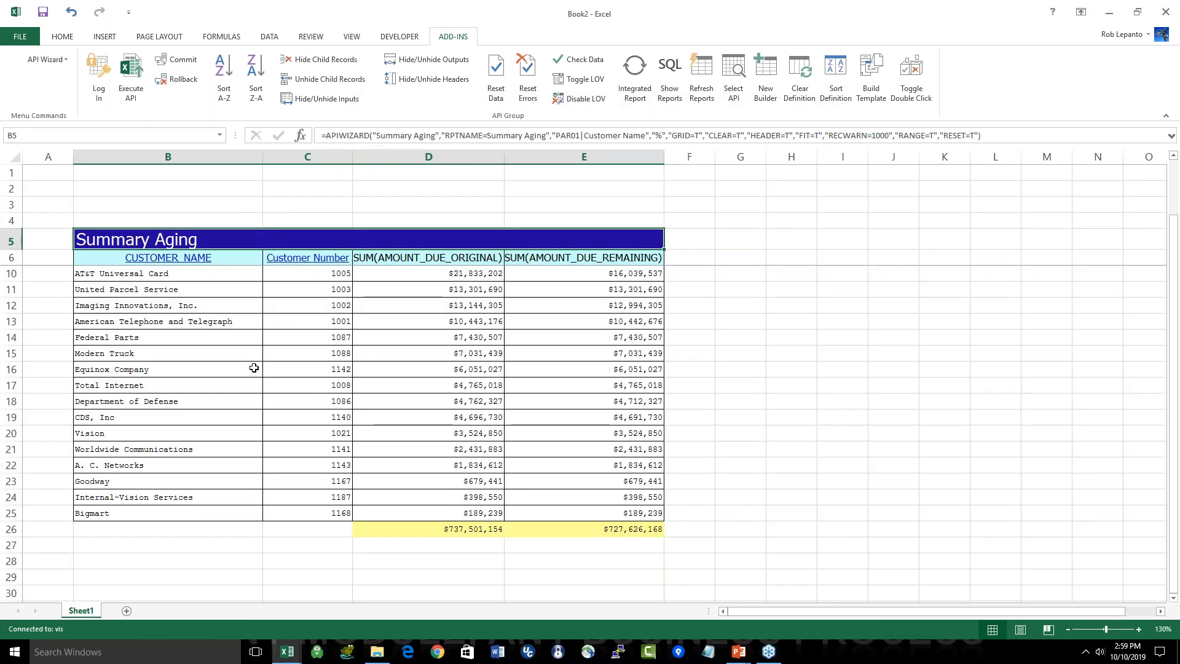
Step: Examine the customer names and original amounts due in the Summary Aging report, including the Hilman and Associates row
{"action": "left_click", "coordinate": [158, 274]}
{"action": "left_click_drag", "start_coordinate": [158, 349], "coordinate": [166, 481]}
{"action": "left_click", "coordinate": [403, 424]}
{"action": "left_click", "coordinate": [465, 277]}
{"action": "left_click_drag", "start_coordinate": [466, 277], "coordinate": [455, 386]}
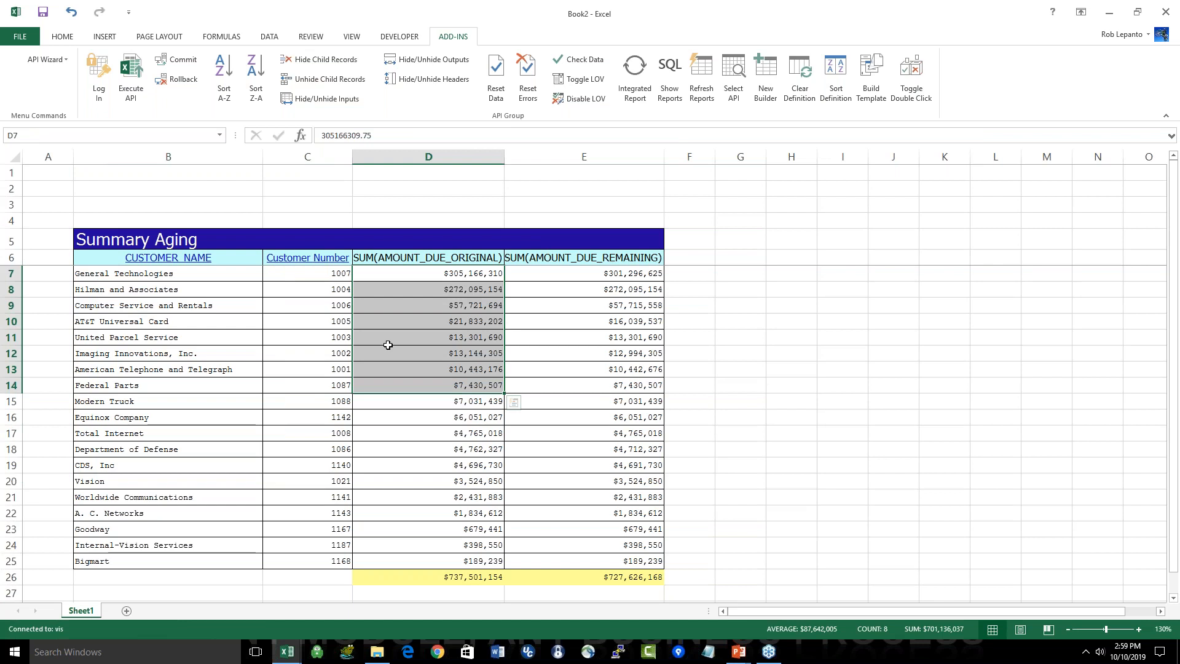
{"action": "left_click", "coordinate": [465, 291]}
{"action": "left_click_drag", "start_coordinate": [222, 286], "coordinate": [390, 290]}
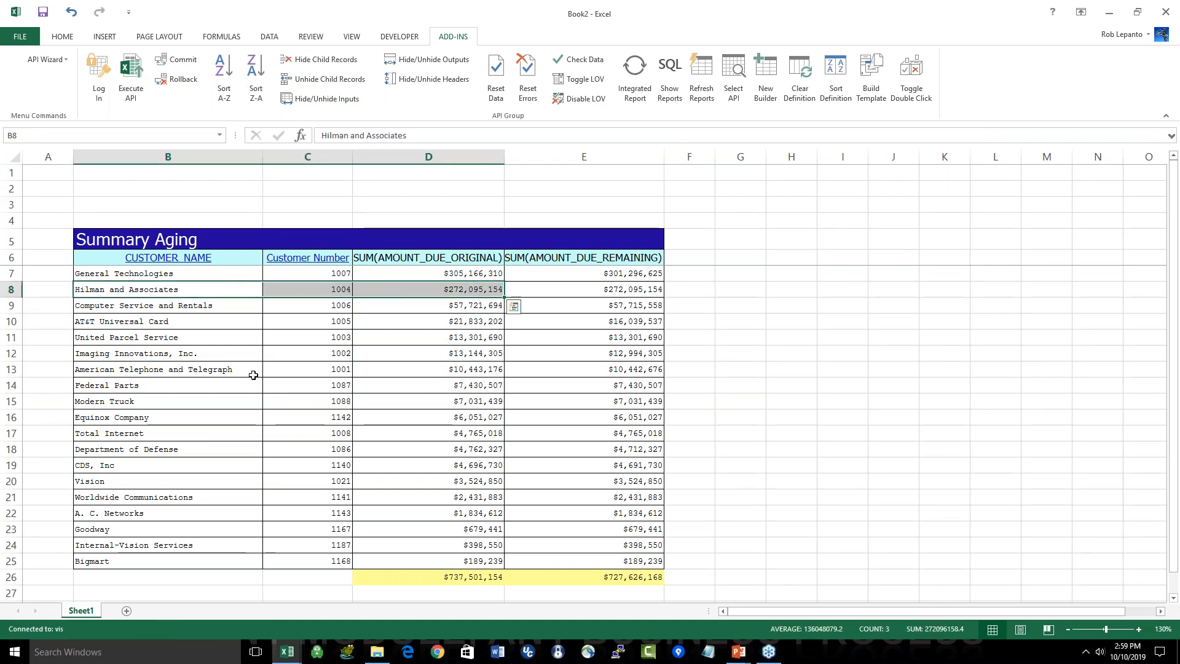
Step: Drill down from Hilman and Associates to its Invoice Summary and check the AMOUNT_DUE_ORIGINAL total below the last invoice
{"action": "double_click", "coordinate": [209, 290]}
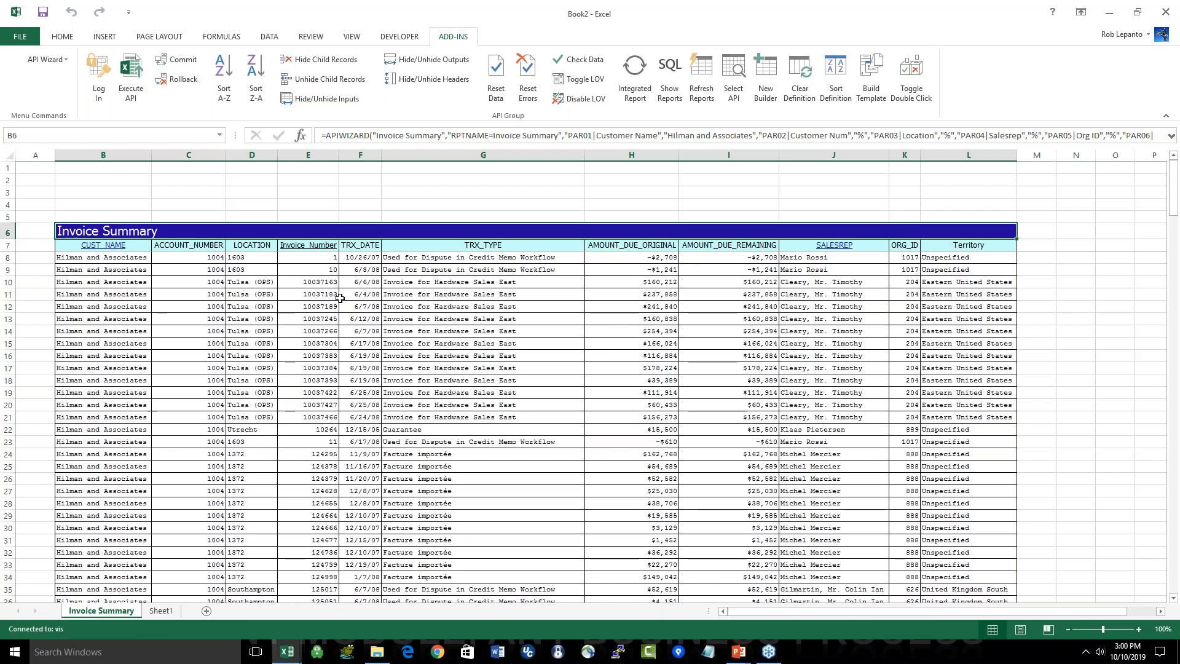
{"action": "scroll", "coordinate": [340, 298], "scroll_direction": "up", "scroll_amount": 1}
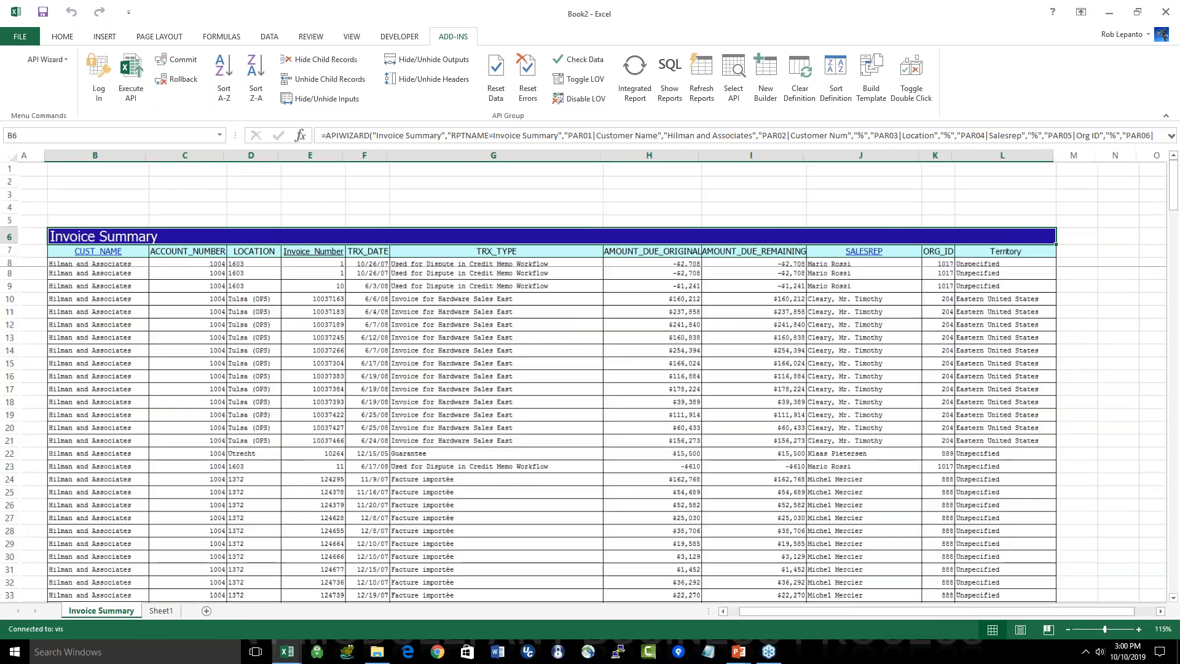
{"action": "scroll", "coordinate": [326, 321], "scroll_direction": "up", "scroll_amount": 1}
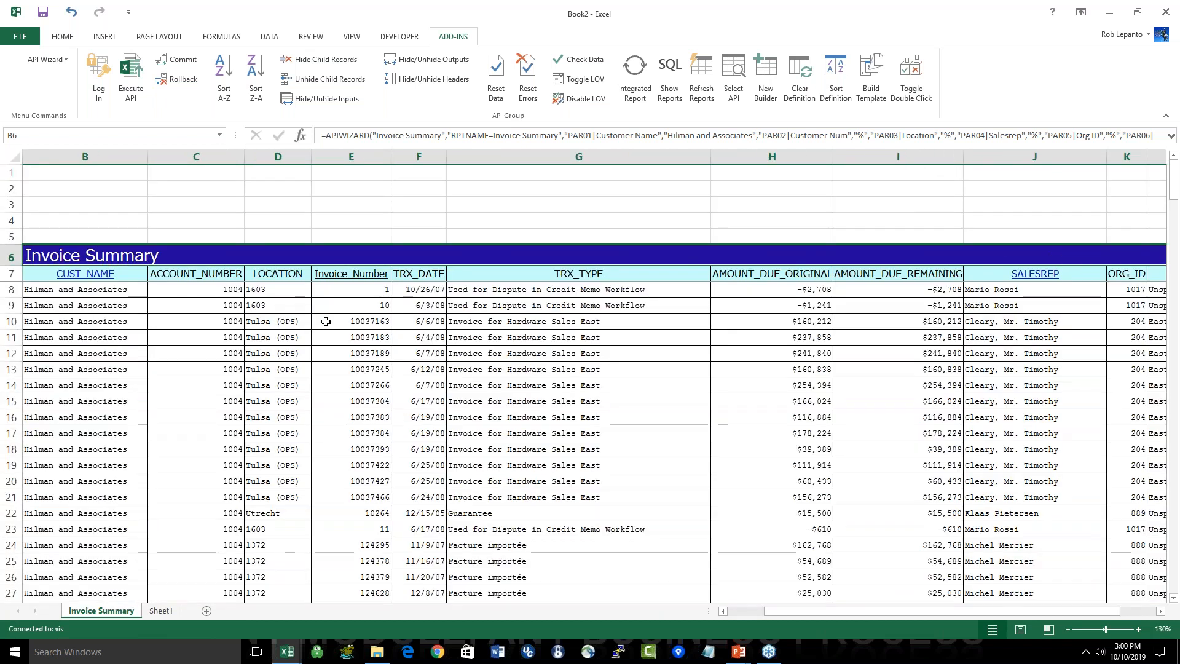
{"action": "key", "text": "ctrl+Home"}
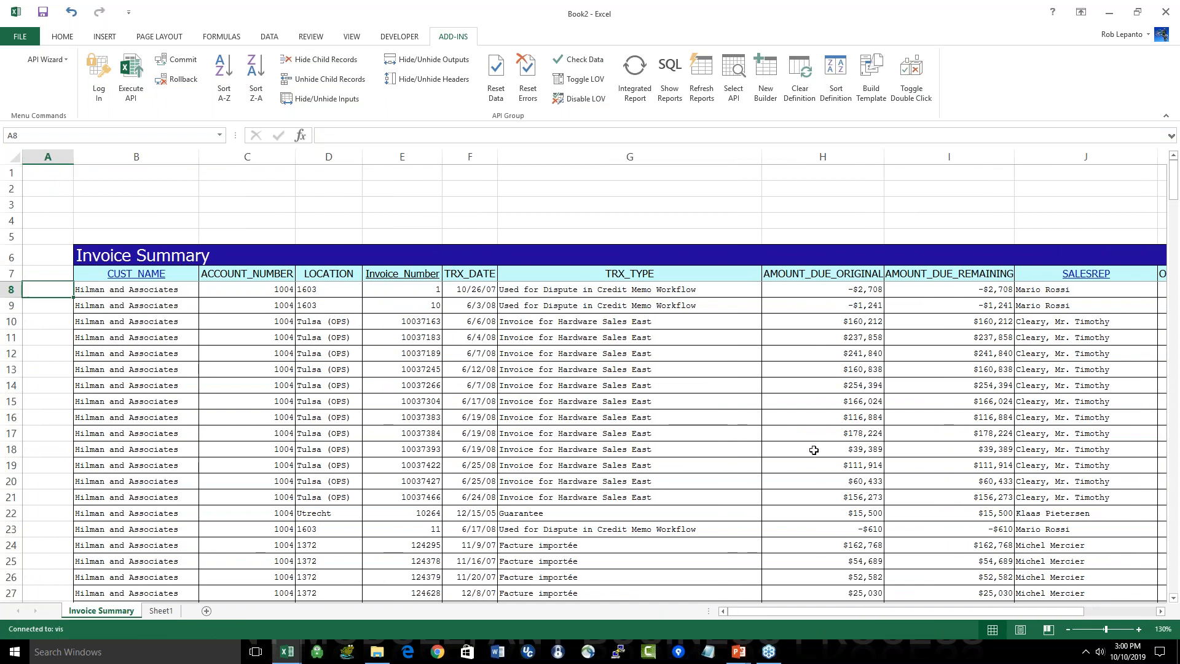
{"action": "left_click", "coordinate": [854, 449]}
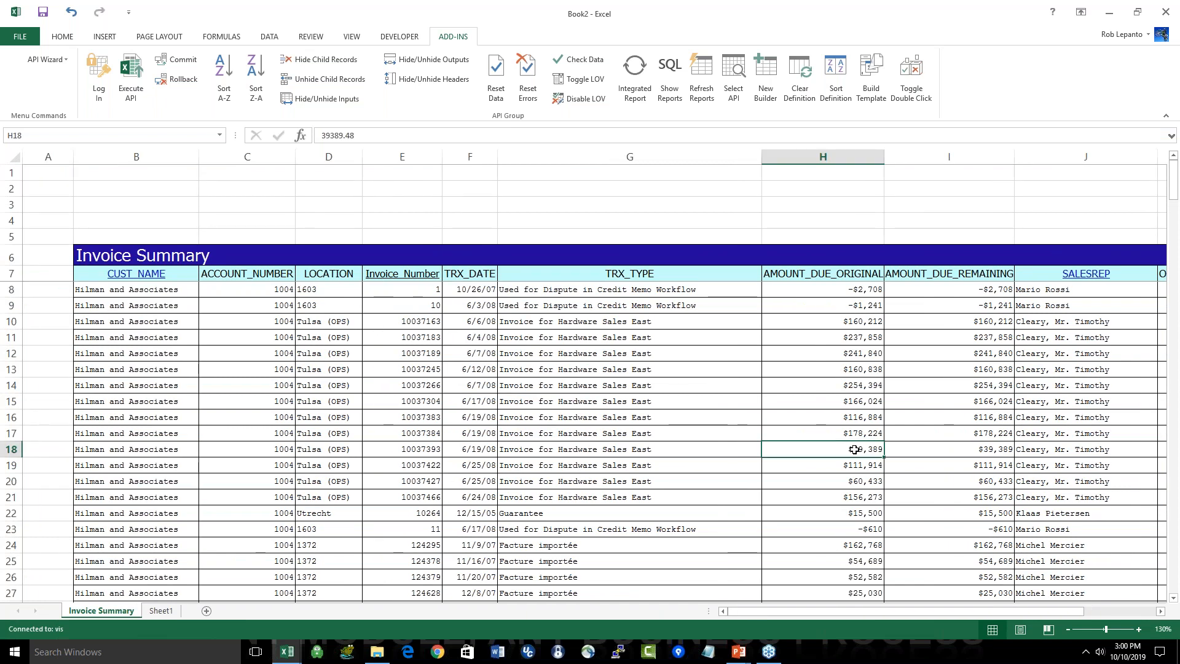
{"action": "key", "text": "ctrl+Down"}
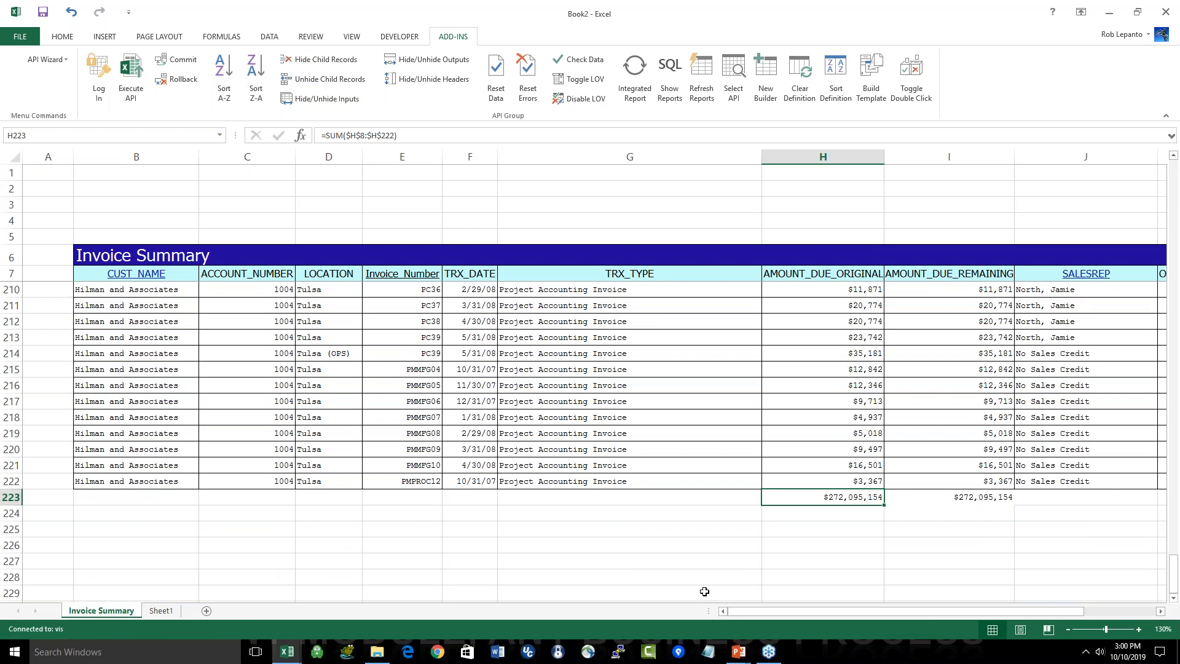
{"action": "scroll", "coordinate": [705, 591], "scroll_direction": "up", "scroll_amount": 2}
Step: Enter the label Customer Name in cell B2 and the filter value General% in cell C2 above the Invoice Summary
{"action": "left_click", "coordinate": [155, 185]}
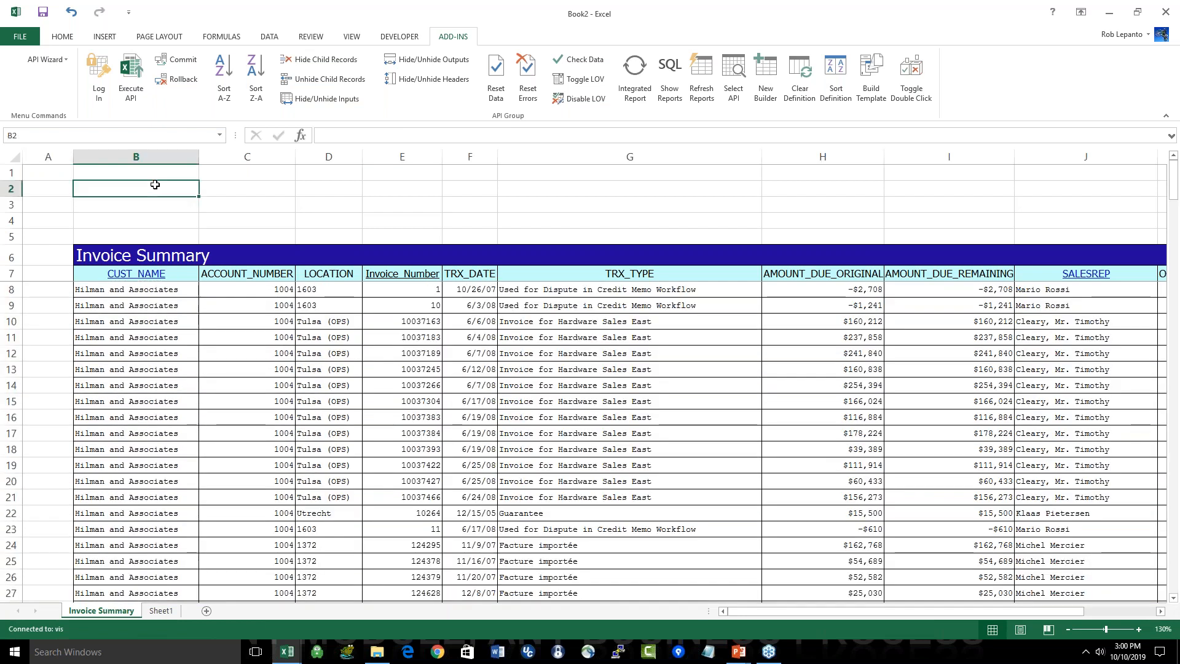
{"action": "key", "text": "F2"}
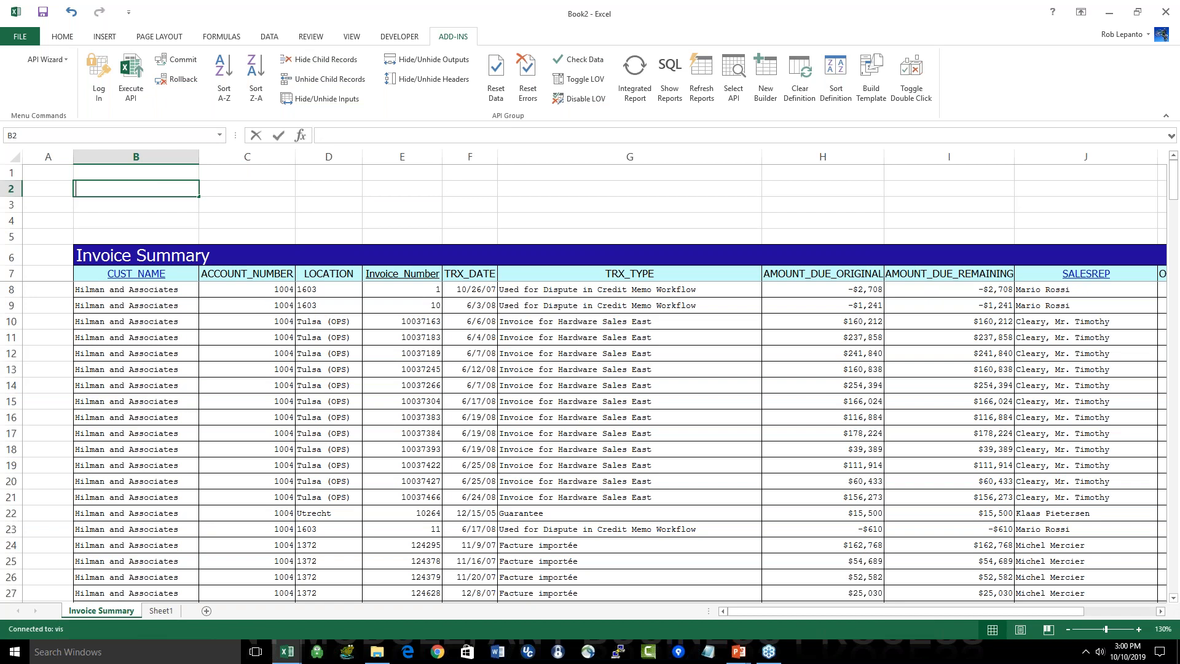
{"action": "type", "text": "Customer Name"}
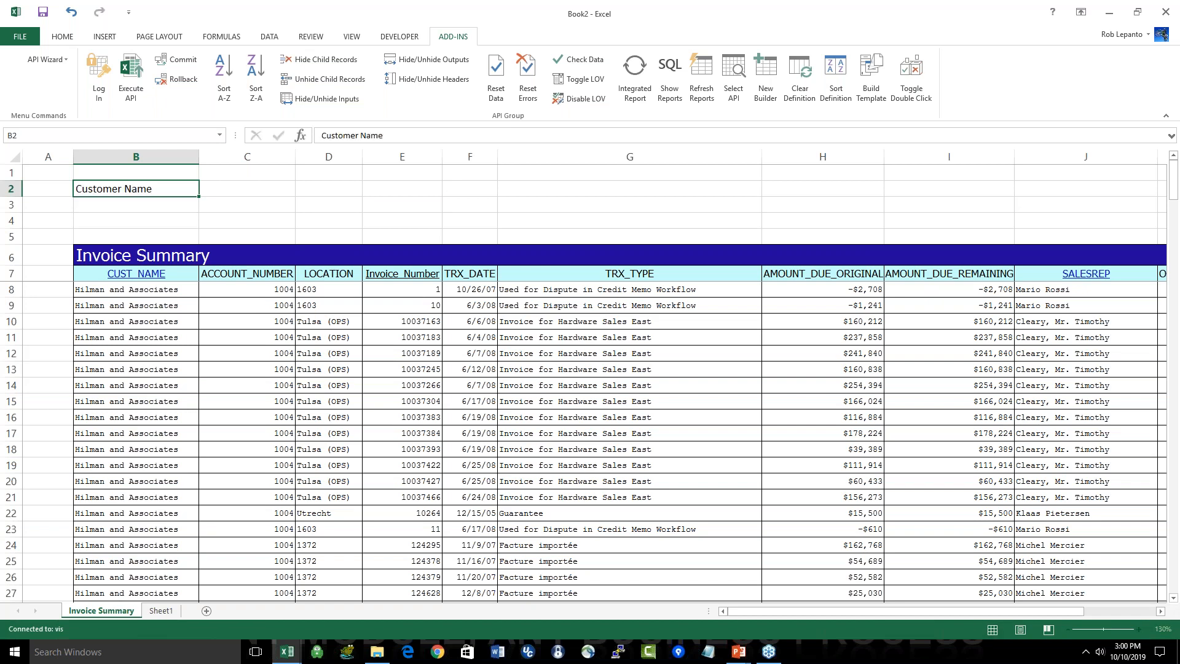
{"action": "key", "text": "Tab"}
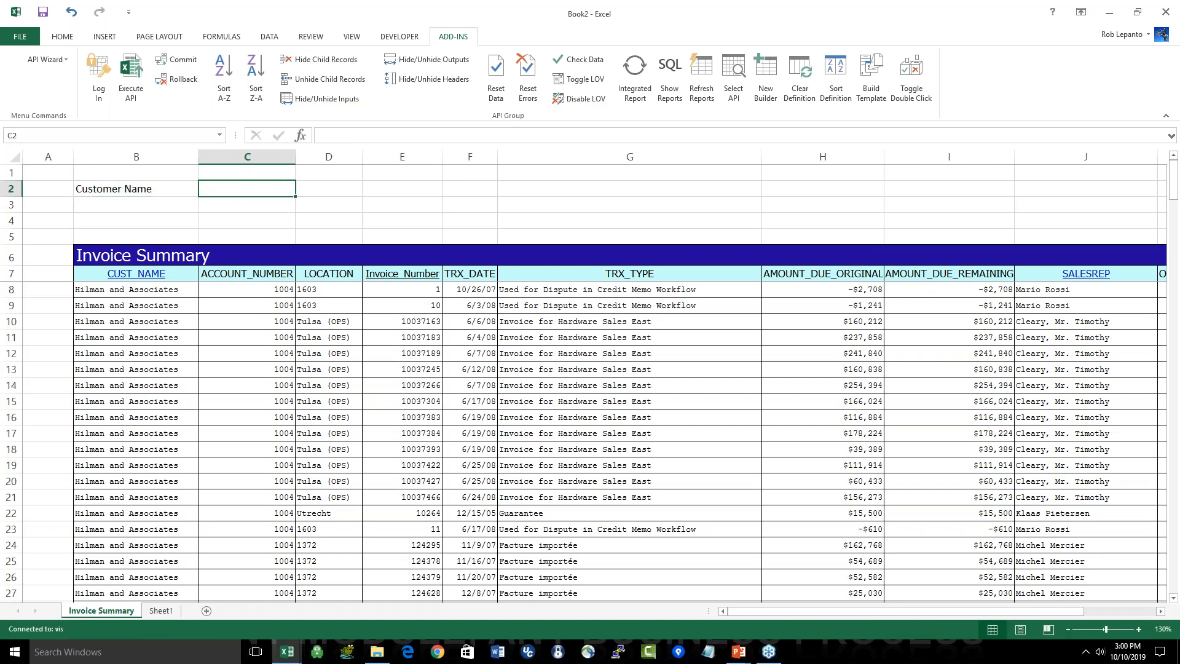
{"action": "type", "text": "General%"}
{"action": "key", "text": "Return"}
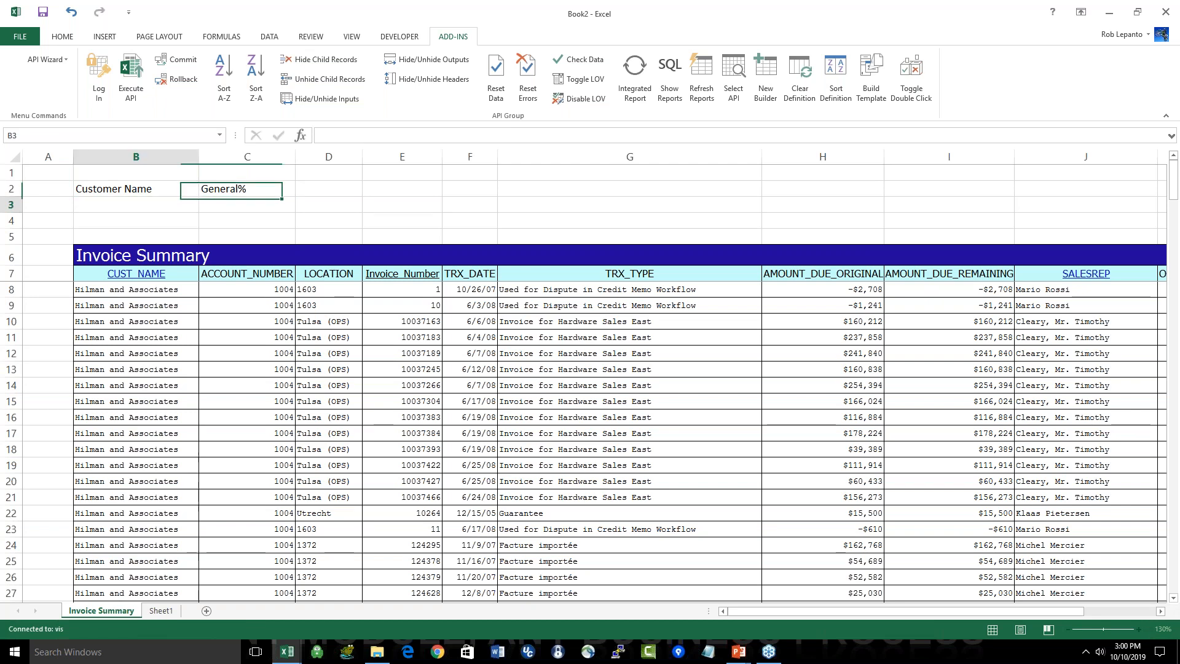
Step: Replace the hard-coded customer name in the Invoice Summary formula in B6 with a reference to C2 and rerun the report
{"action": "key", "text": "Down"}
{"action": "key", "text": "Down"}
{"action": "key", "text": "Down"}
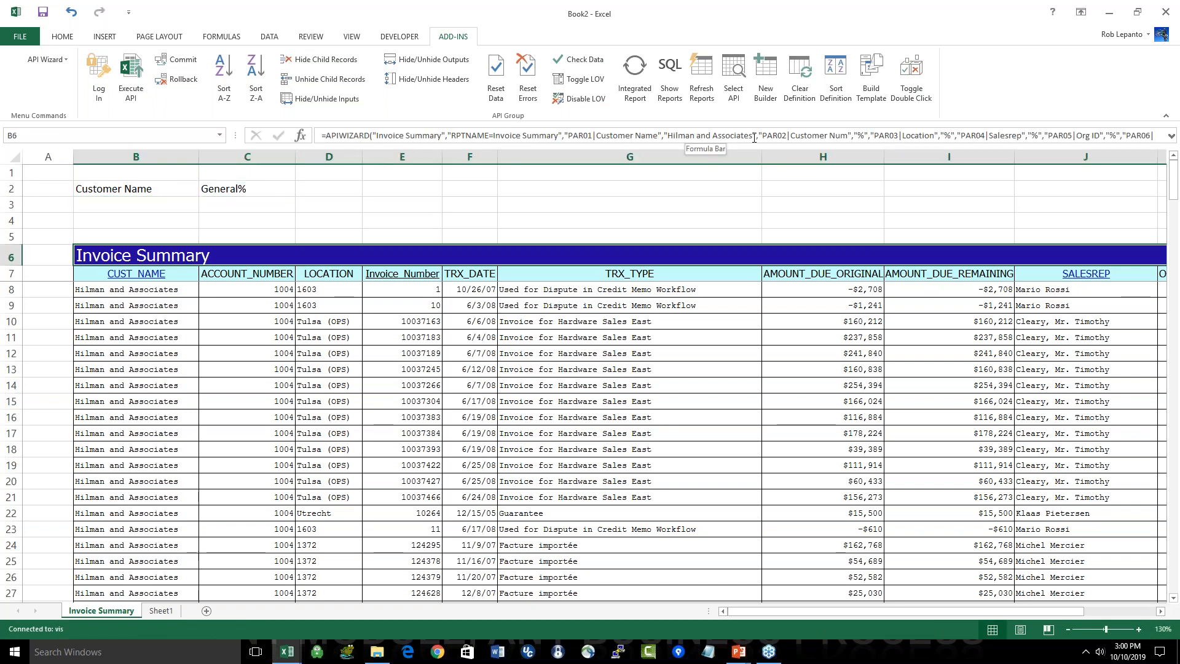
{"action": "left_click_drag", "start_coordinate": [753, 135], "coordinate": [665, 132]}
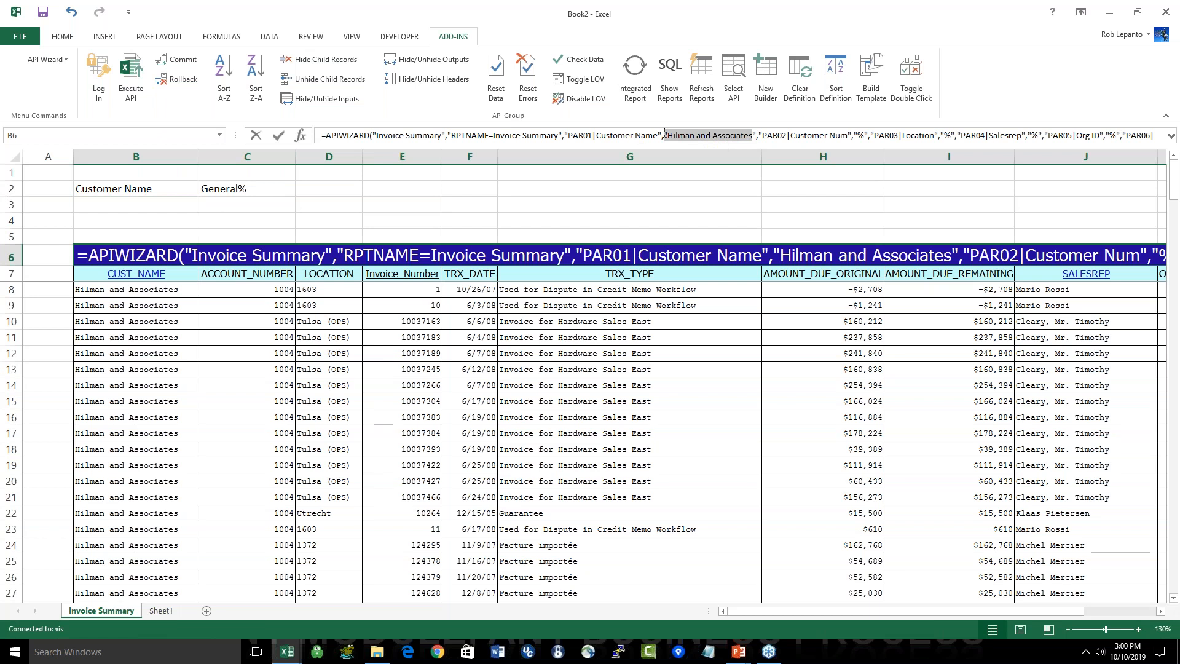
{"action": "left_click", "coordinate": [237, 188]}
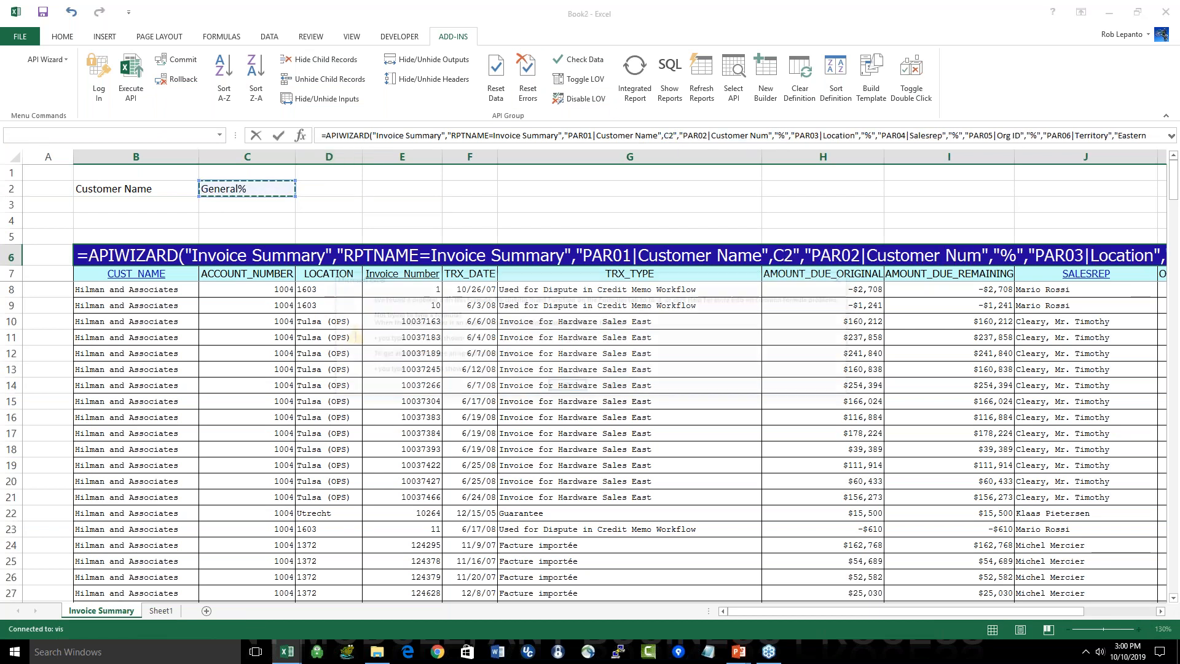
{"action": "key", "text": "Return"}
{"action": "left_click", "coordinate": [576, 392]}
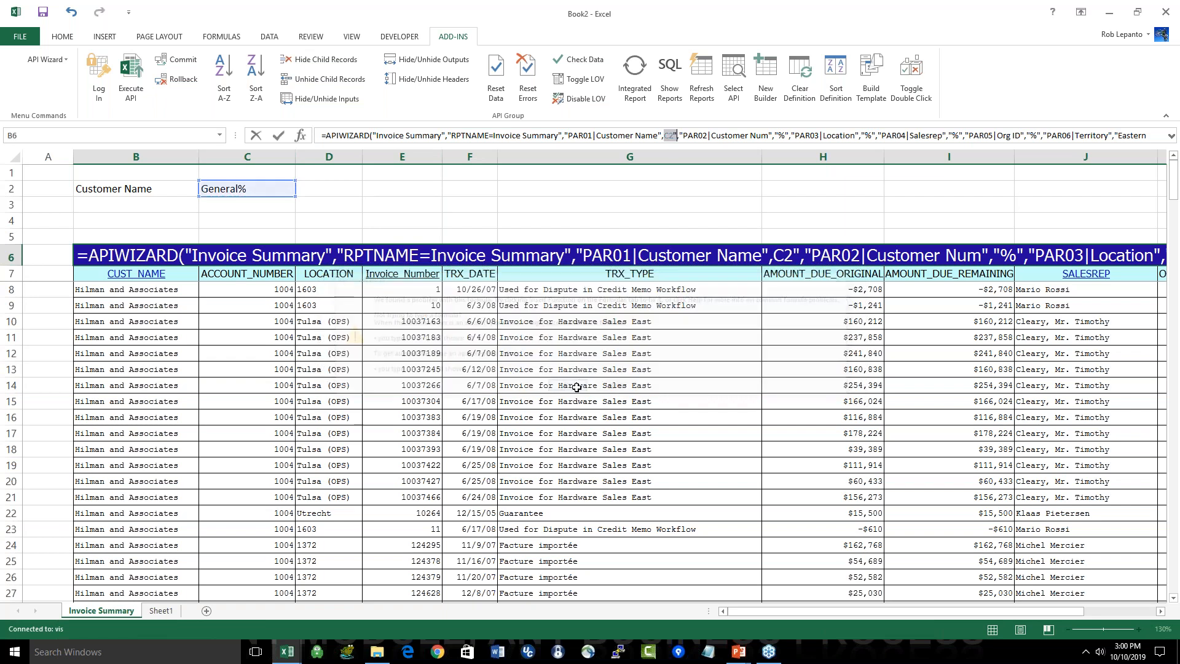
{"action": "left_click", "coordinate": [674, 133]}
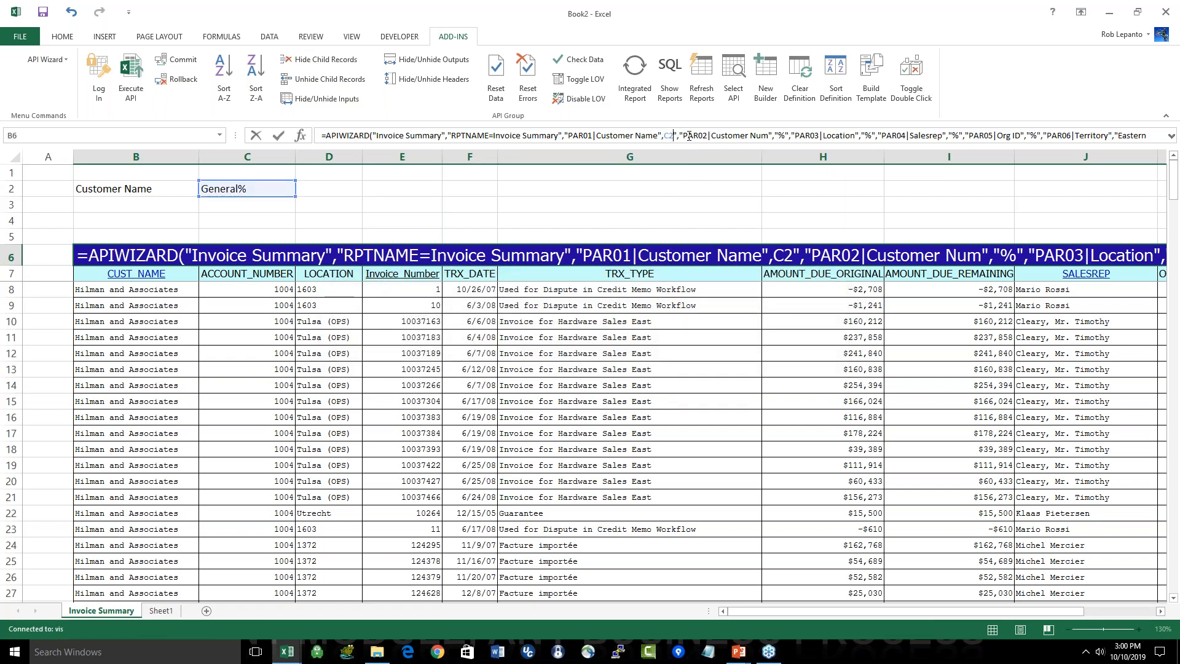
{"action": "key", "text": "Delete"}
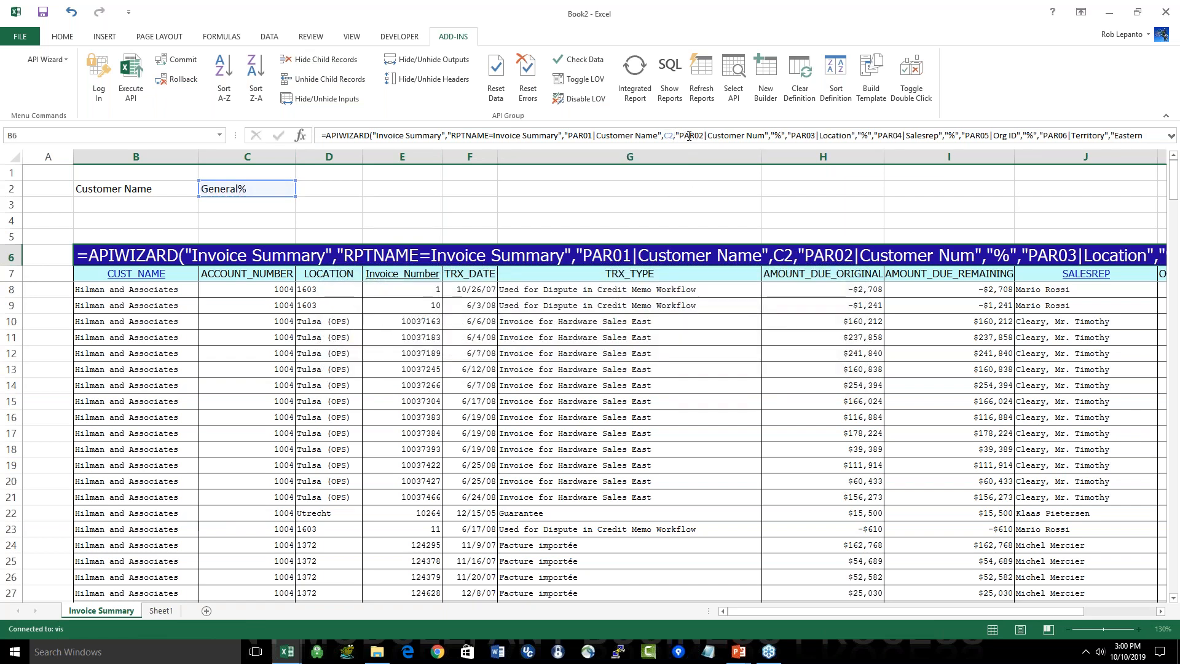
{"action": "key", "text": "Return"}
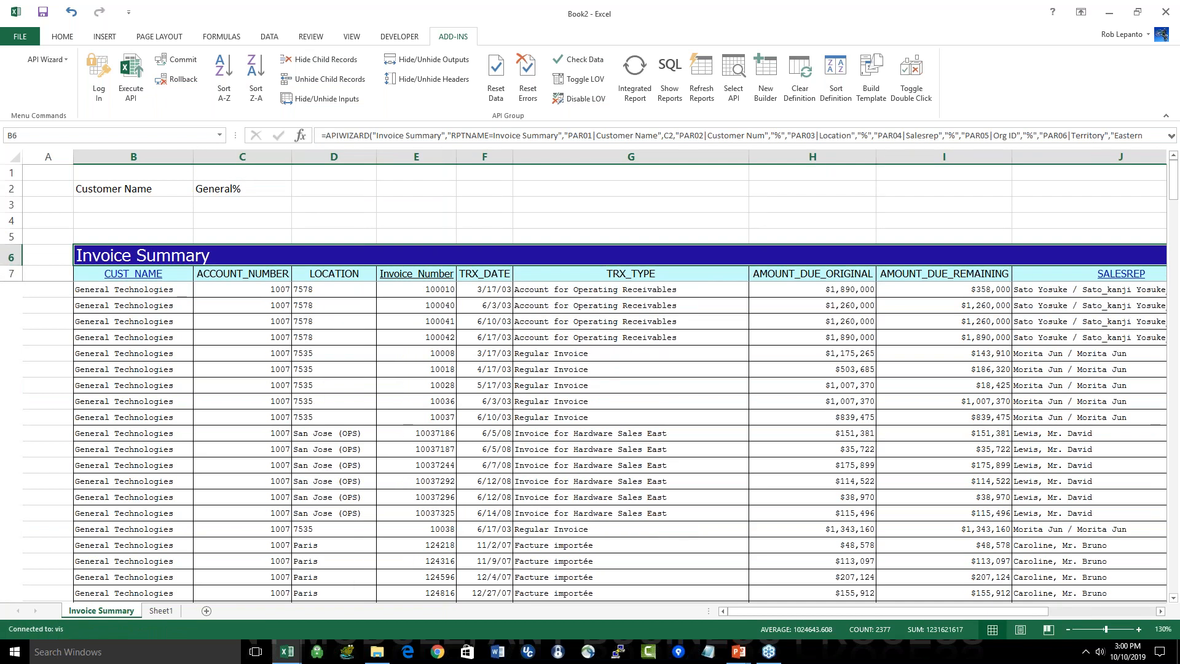
Step: Set the Customer Name filter in C2 to Hilman% and refresh the Invoice Summary report
{"action": "left_click", "coordinate": [213, 192]}
{"action": "type", "text": "Hilman%"}
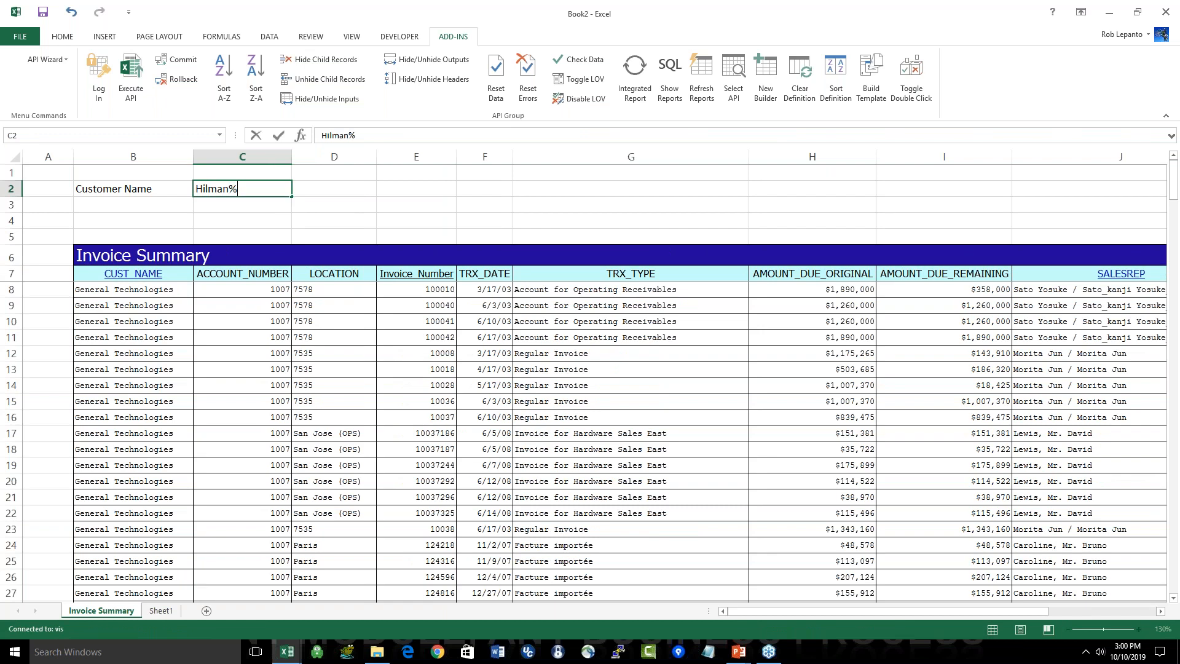
{"action": "key", "text": "Return"}
{"action": "key", "text": "Return"}
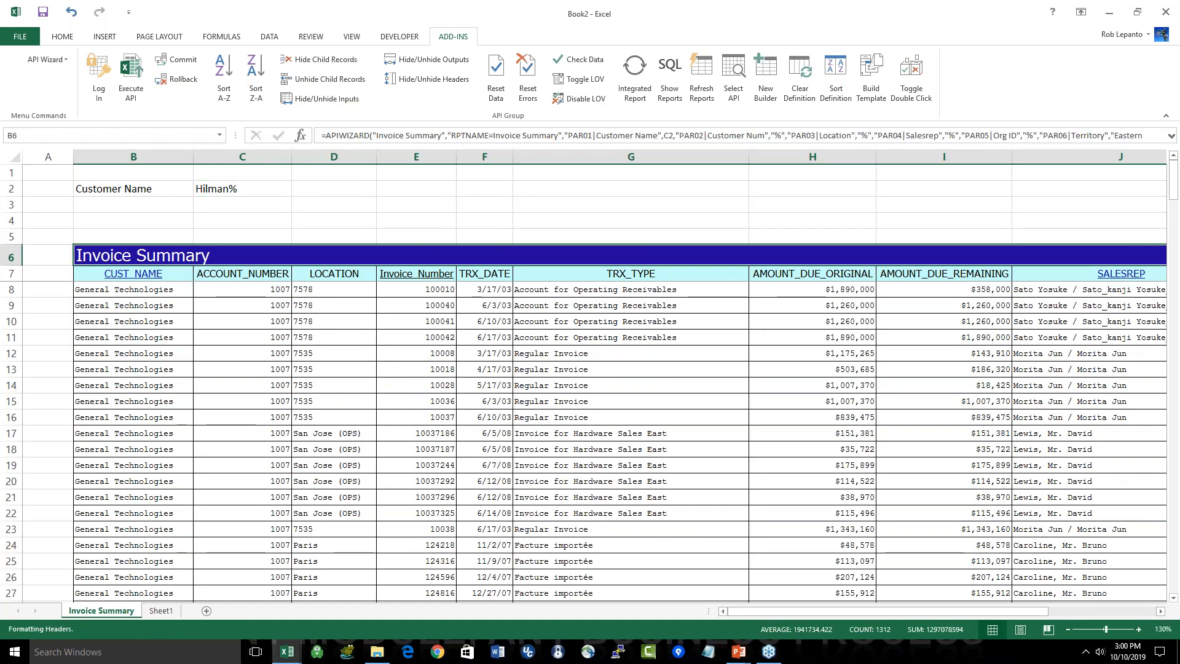
Step: Drill down from the Hilman and Associates invoice in row 10 to its Invoice Details and review the item and tax lines
{"action": "left_click_drag", "start_coordinate": [112, 290], "coordinate": [115, 500]}
{"action": "left_click", "coordinate": [248, 513]}
{"action": "left_click", "coordinate": [422, 325]}
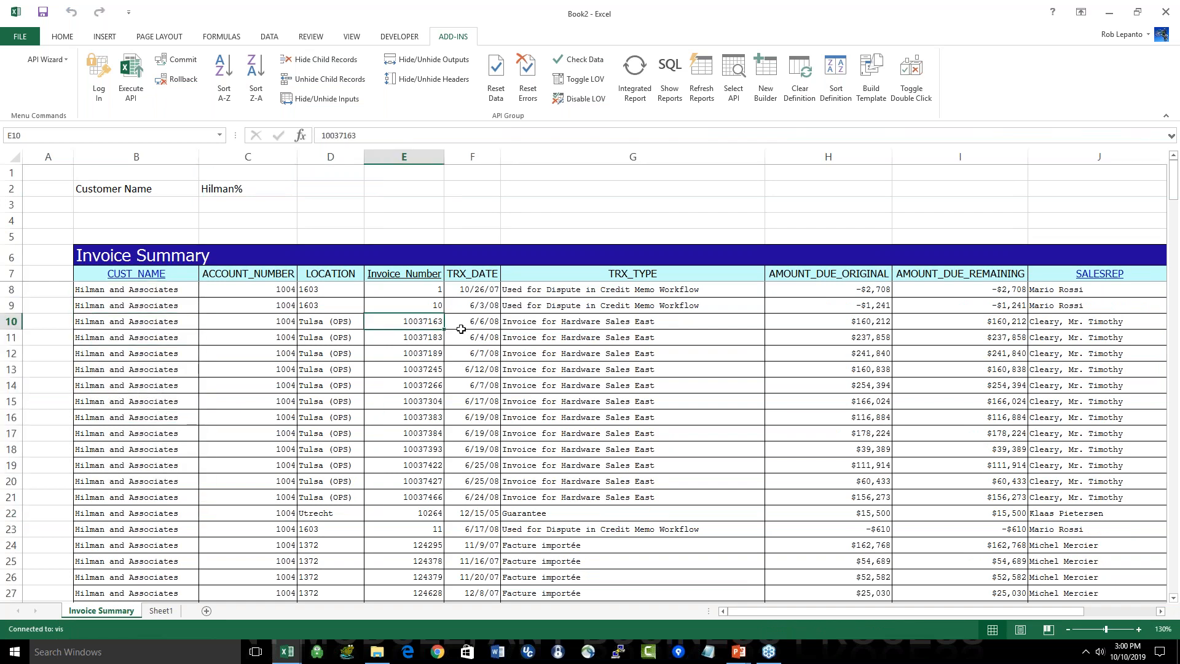
{"action": "left_click_drag", "start_coordinate": [461, 329], "coordinate": [799, 322]}
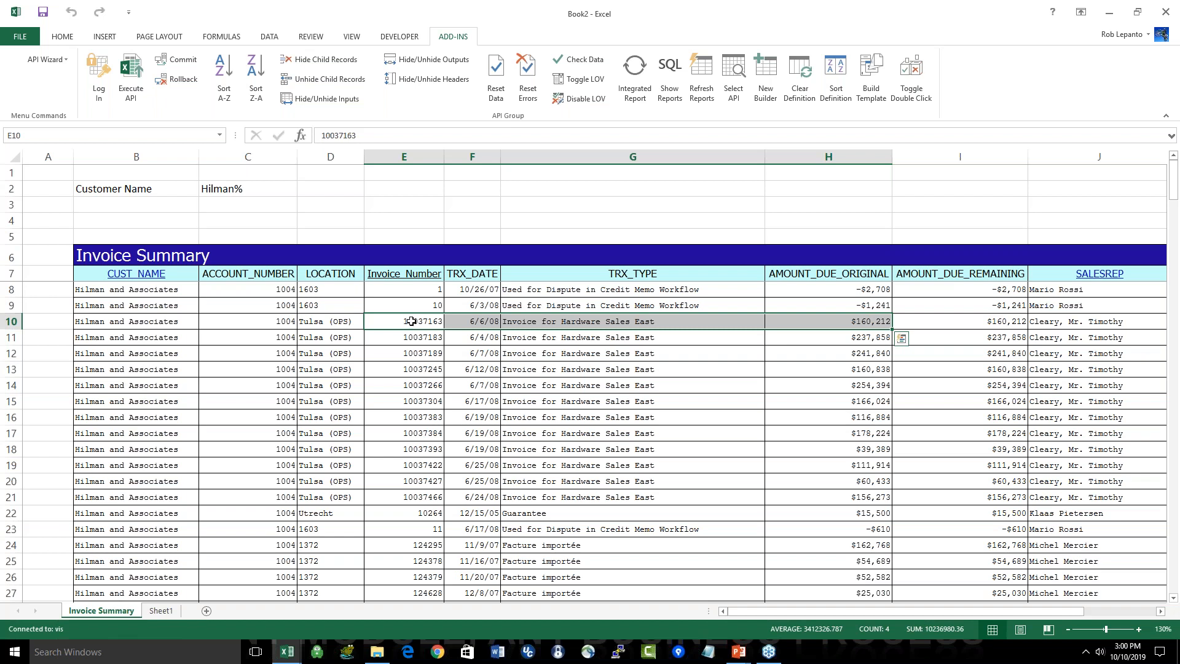
{"action": "left_click", "coordinate": [411, 321]}
{"action": "double_click", "coordinate": [422, 320]}
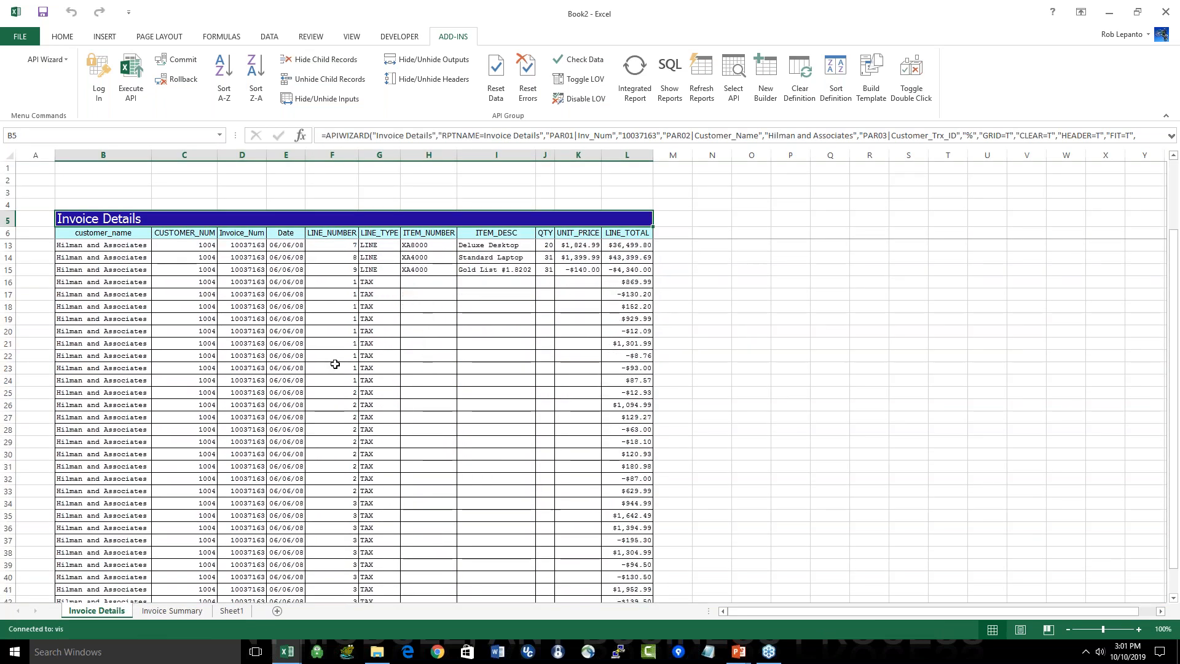
{"action": "scroll", "coordinate": [546, 482], "scroll_direction": "up", "scroll_amount": 5}
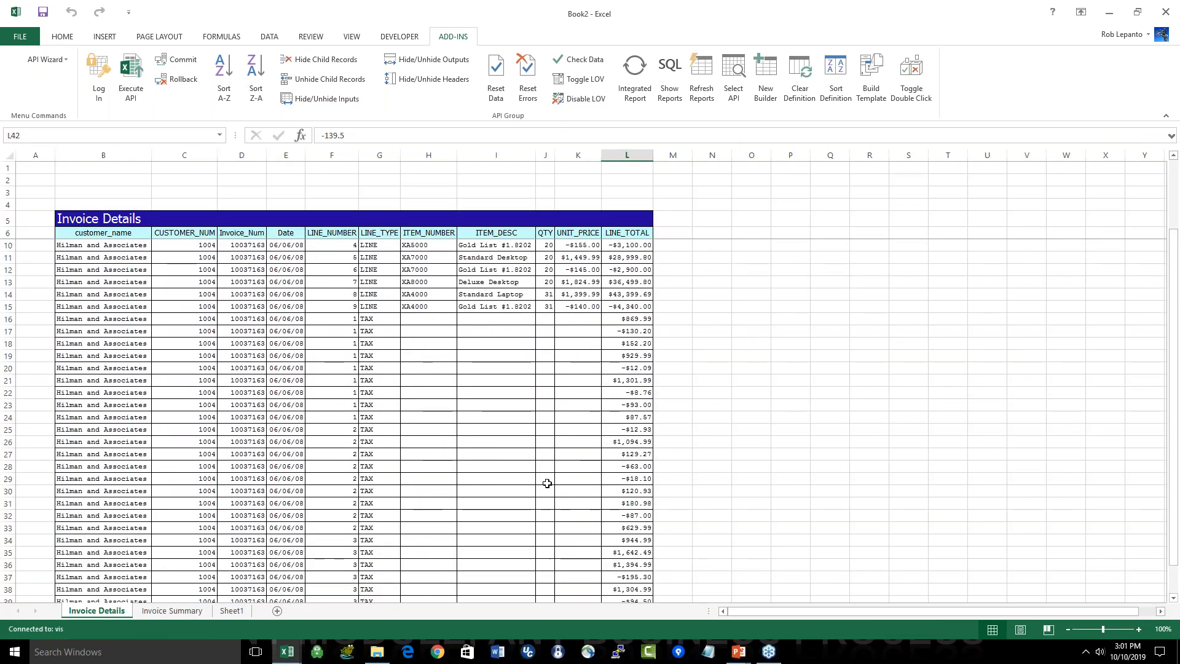
{"action": "scroll", "coordinate": [463, 271], "scroll_direction": "up", "scroll_amount": 3}
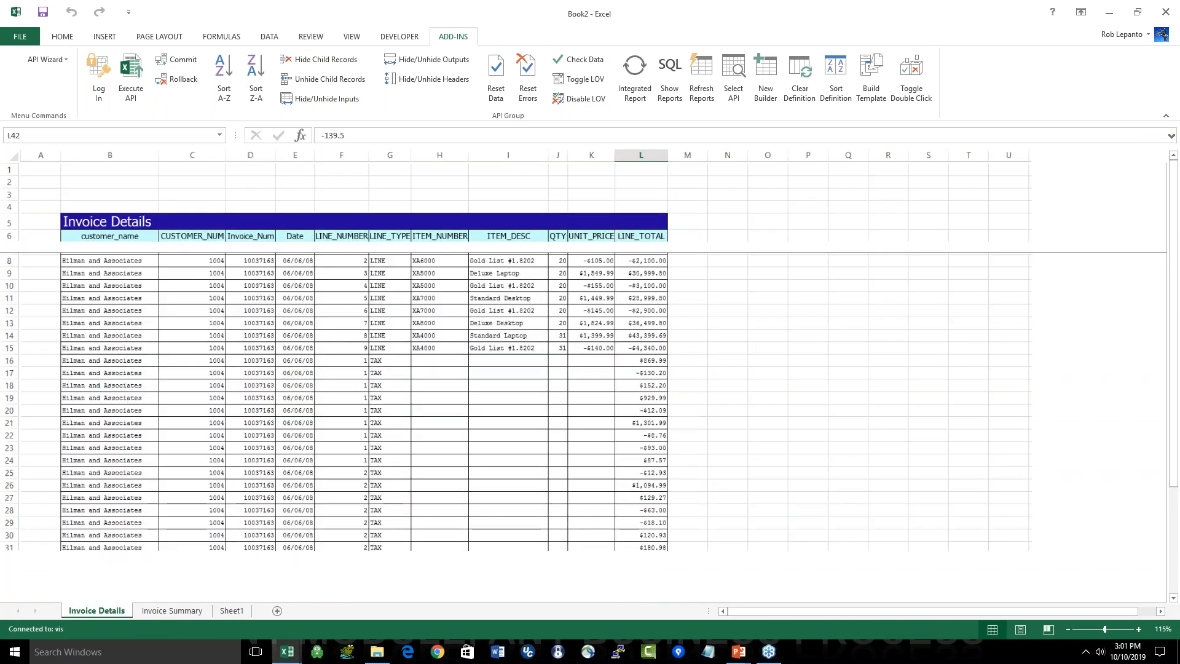
{"action": "left_click_drag", "start_coordinate": [541, 287], "coordinate": [897, 467]}
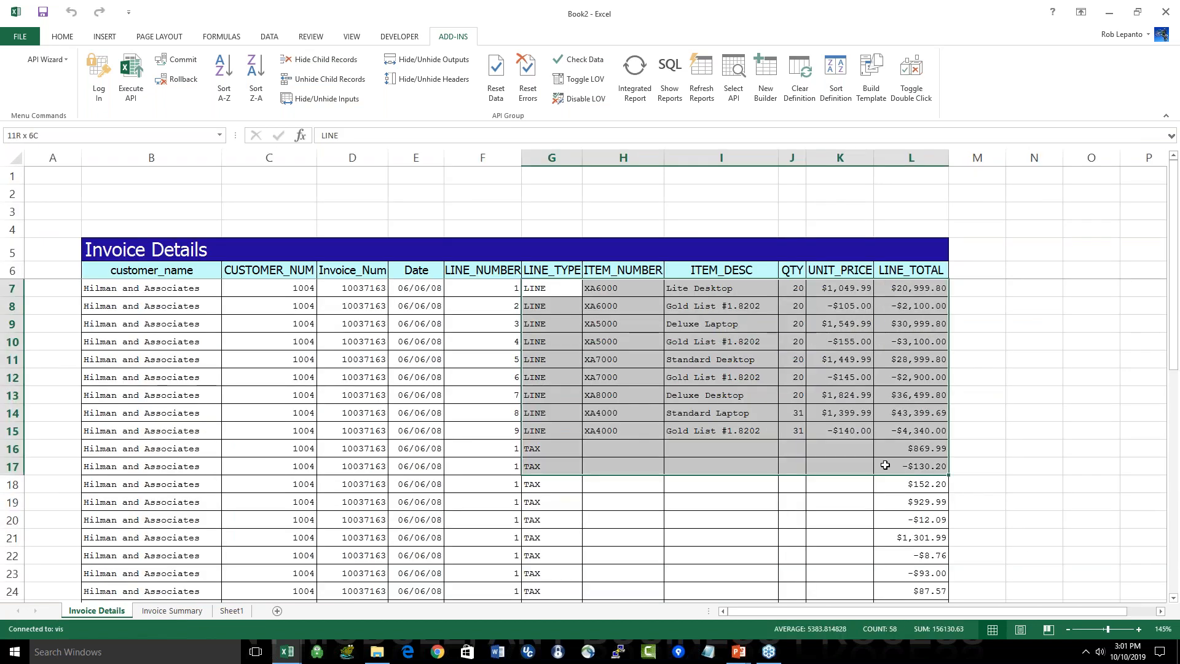
Step: Return to the Invoice Summary sheet, set the Customer Name filter in C2 to %, and rerun the report
{"action": "left_click", "coordinate": [194, 611]}
{"action": "left_click", "coordinate": [168, 255]}
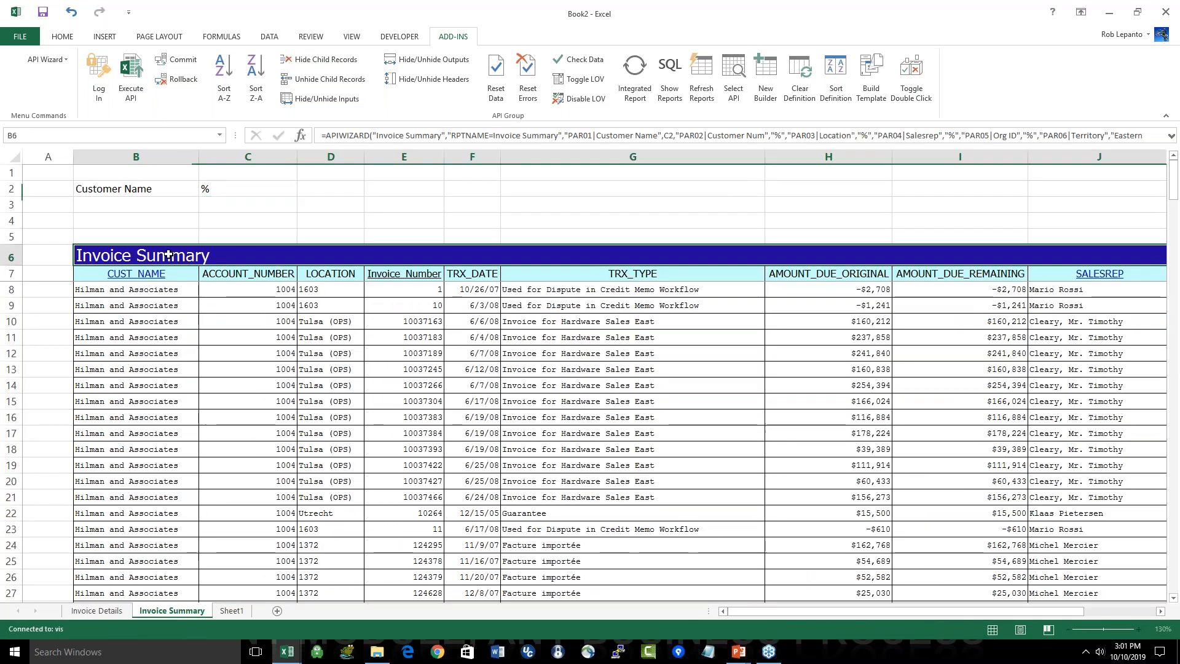
{"action": "double_click", "coordinate": [167, 255]}
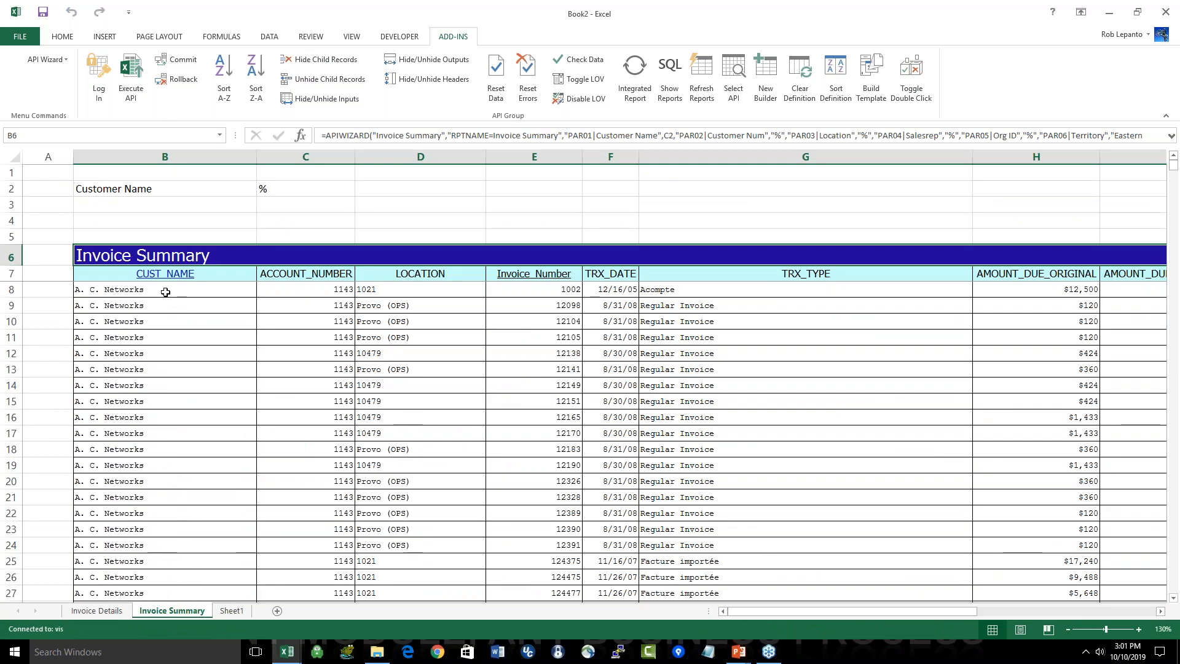
Step: Look through the customer names across the rows of the refreshed Invoice Summary report
{"action": "left_click_drag", "start_coordinate": [165, 290], "coordinate": [192, 512]}
{"action": "scroll", "coordinate": [194, 488], "scroll_direction": "down", "scroll_amount": 3}
{"action": "scroll", "coordinate": [194, 488], "scroll_direction": "down", "scroll_amount": 20}
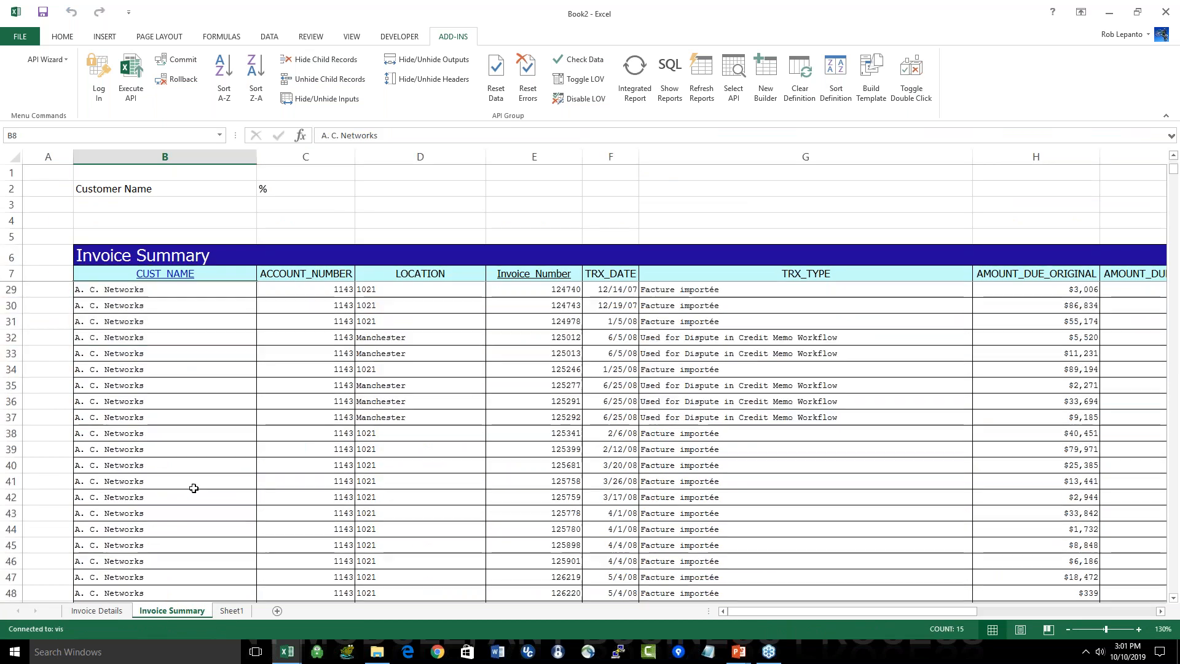
{"action": "left_click", "coordinate": [174, 464]}
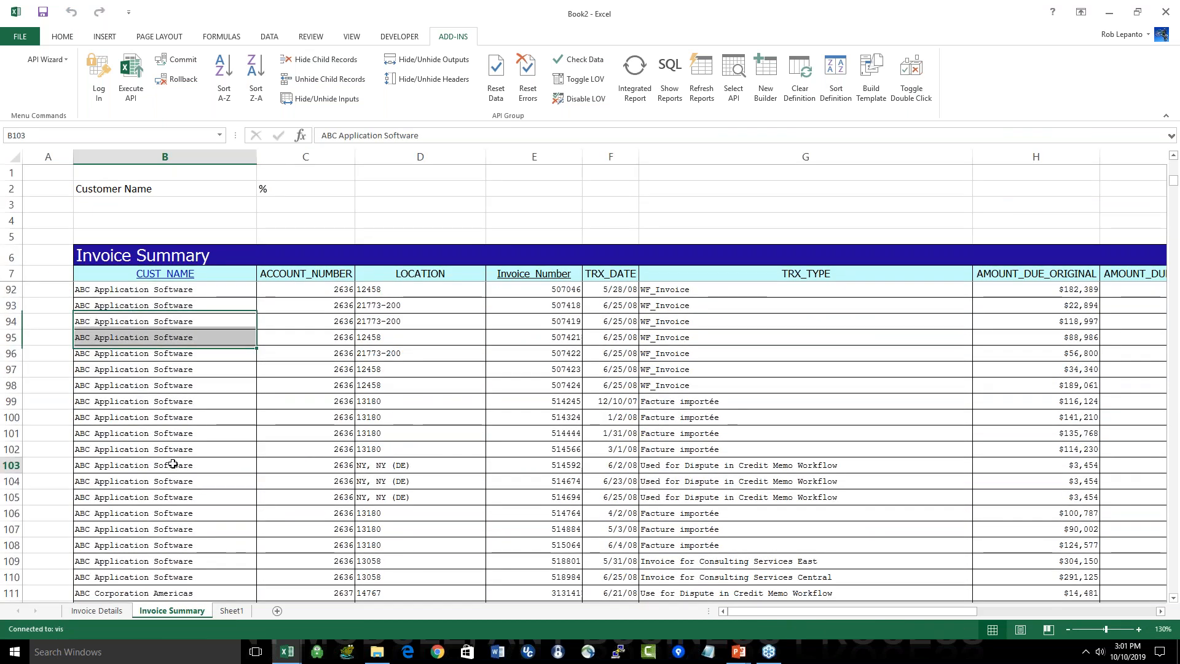
{"action": "scroll", "coordinate": [178, 467], "scroll_direction": "down", "scroll_amount": 20}
{"action": "left_click", "coordinate": [191, 528]}
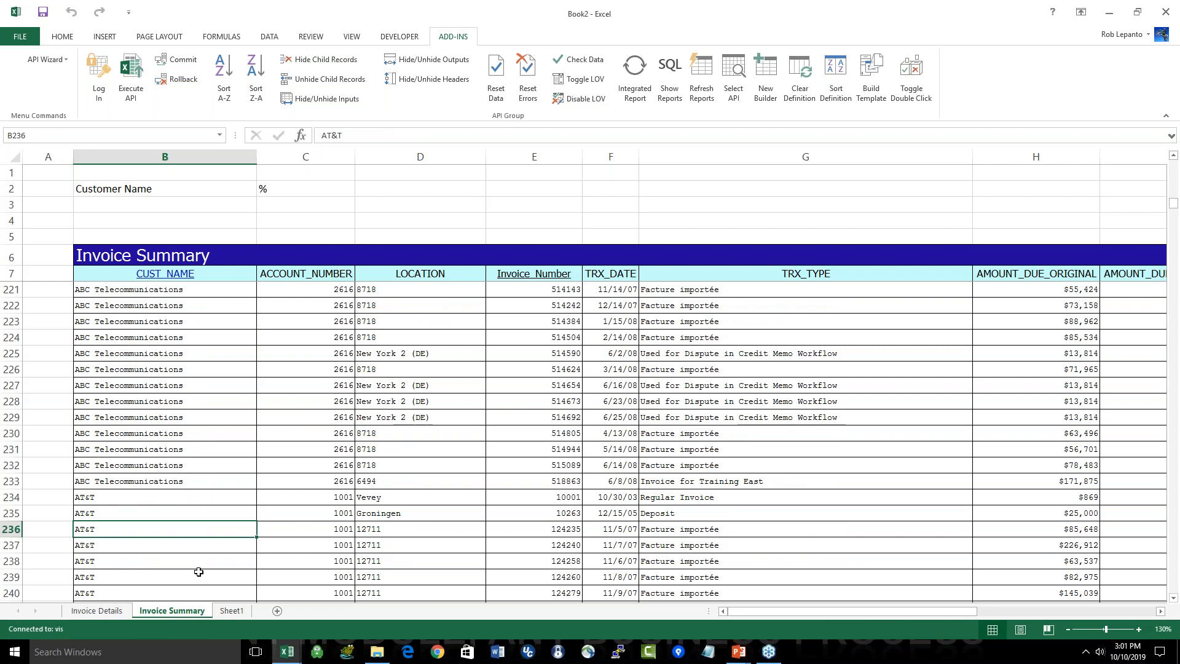
Step: Select the named range Invoice_Summary.Invoice_Summary to check the extent of the report data, and clear the selection
{"action": "left_click", "coordinate": [219, 136]}
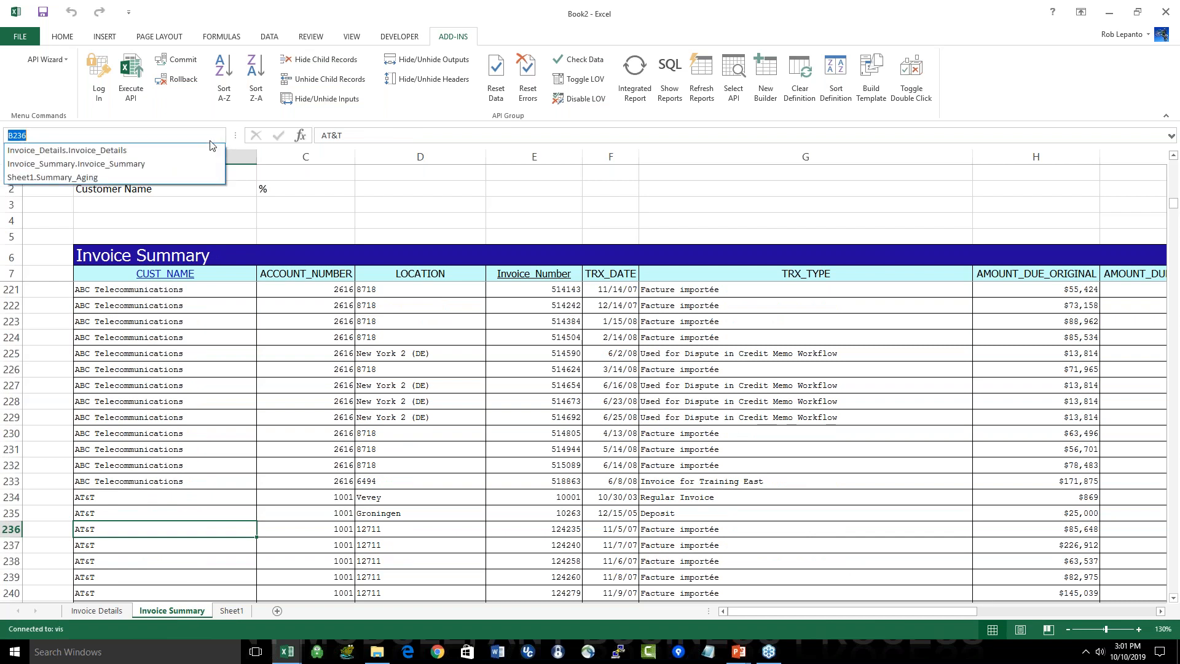
{"action": "left_click", "coordinate": [173, 164]}
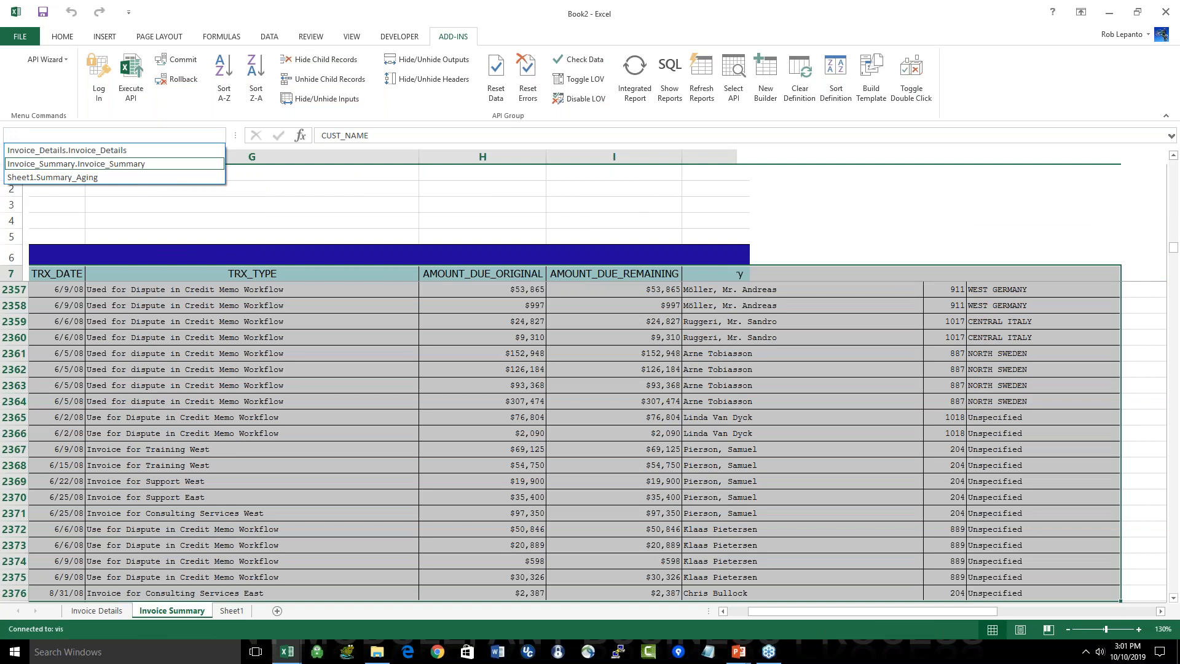
{"action": "left_click", "coordinate": [282, 359]}
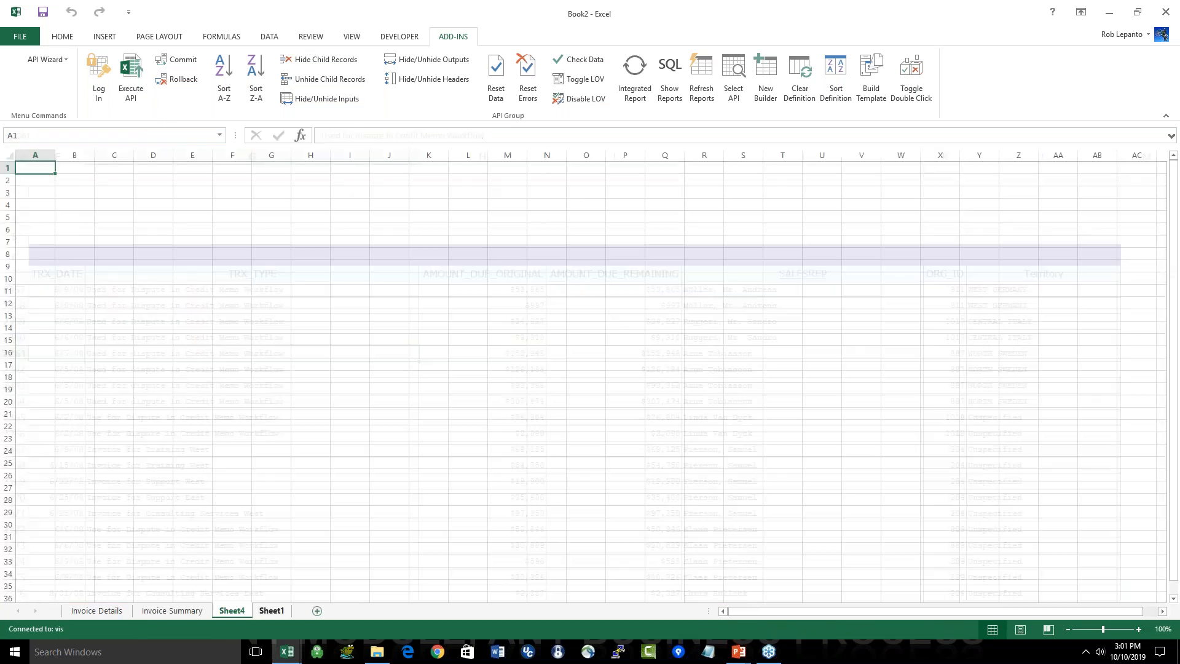
Step: Create a PivotTable from Invoice_Summary.Invoice_Summary in cell B2 of a new sheet, summing AMOUNT_DUE_REMAINING by CUST_NAME
{"action": "left_click", "coordinate": [104, 36]}
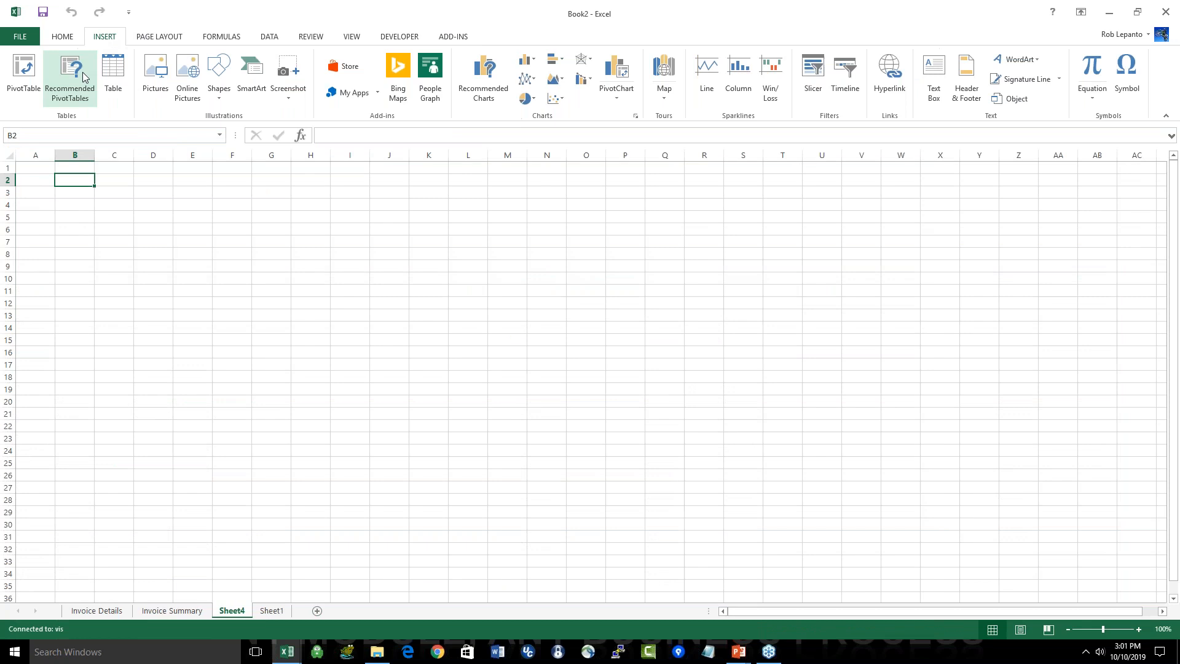
{"action": "left_click", "coordinate": [23, 74]}
{"action": "type", "text": "Invoice_Summary.Invoice_Summary"}
{"action": "left_click", "coordinate": [224, 392]}
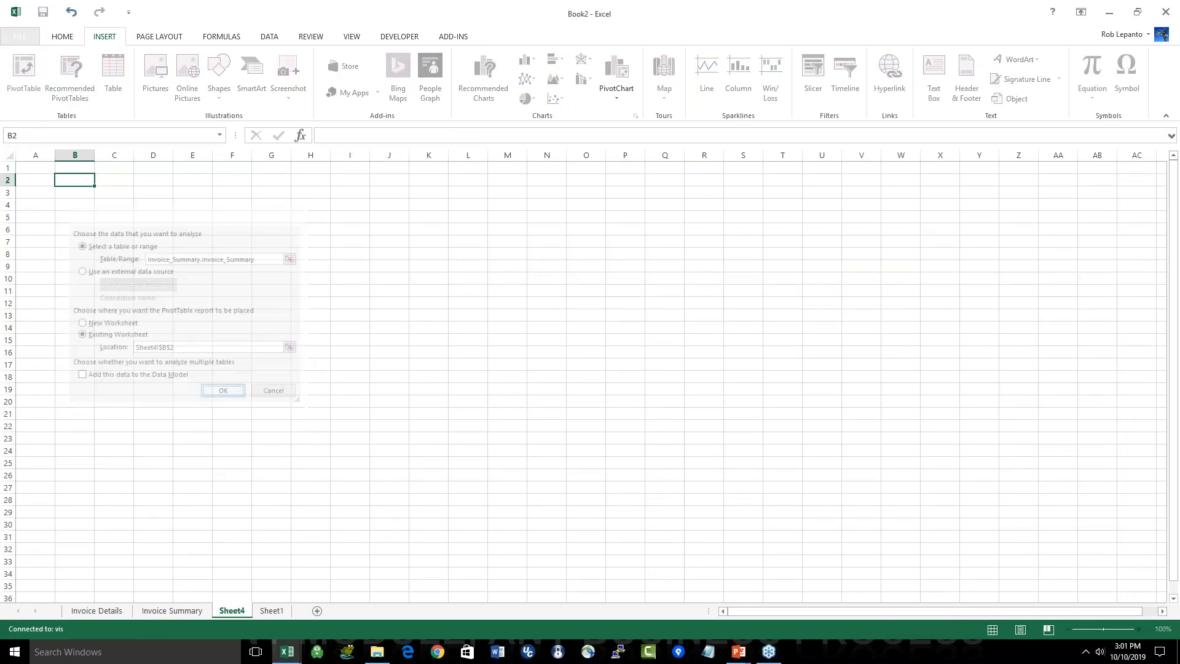
{"action": "left_click", "coordinate": [1033, 208]}
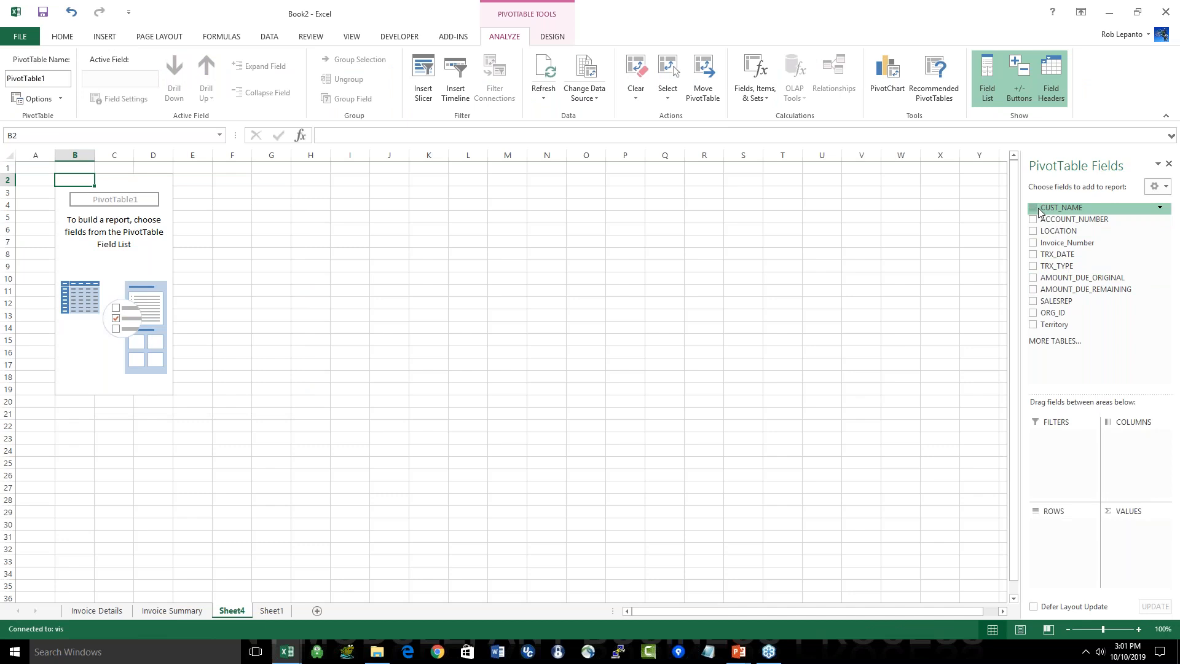
{"action": "left_click", "coordinate": [1033, 289]}
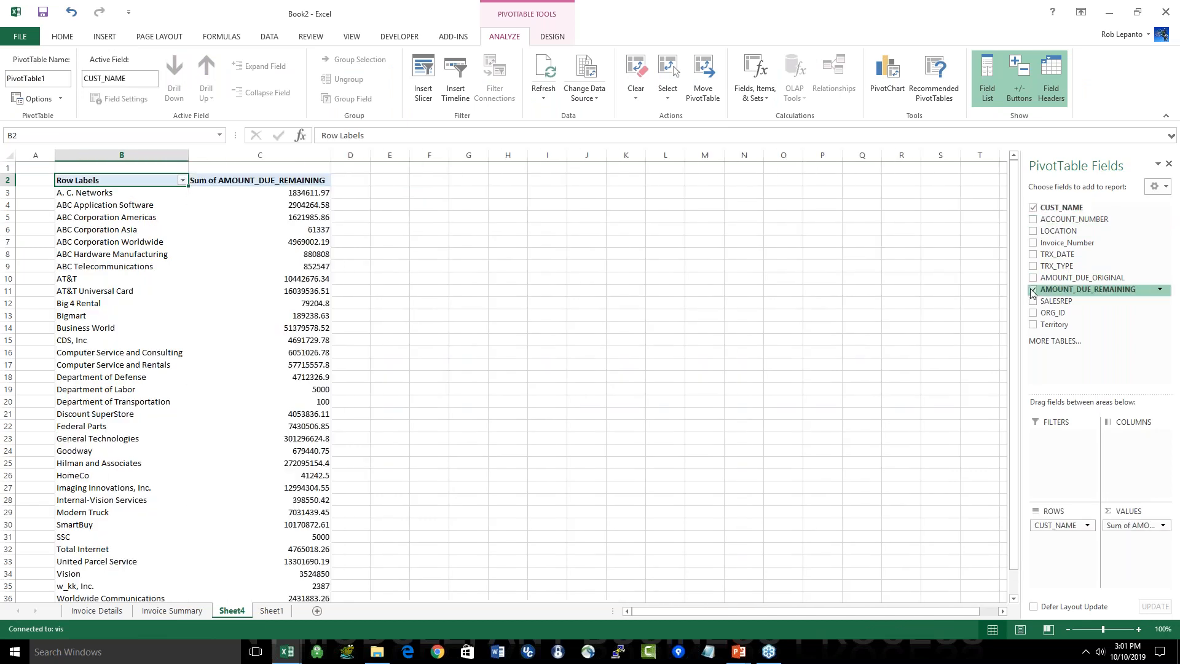
Step: Format the PivotTable's Sum of AMOUNT_DUE_REMAINING values as Number with two decimal places and the 1000 separator
{"action": "left_click", "coordinate": [309, 192]}
{"action": "right_click", "coordinate": [309, 192]}
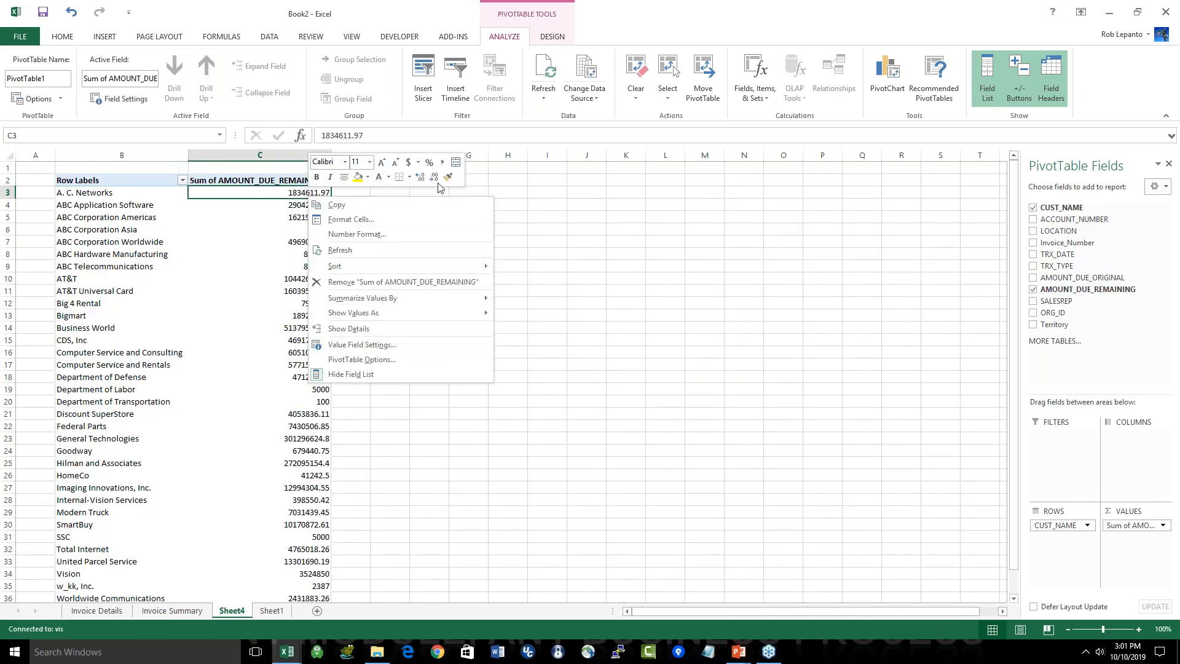
{"action": "left_click", "coordinate": [362, 345]}
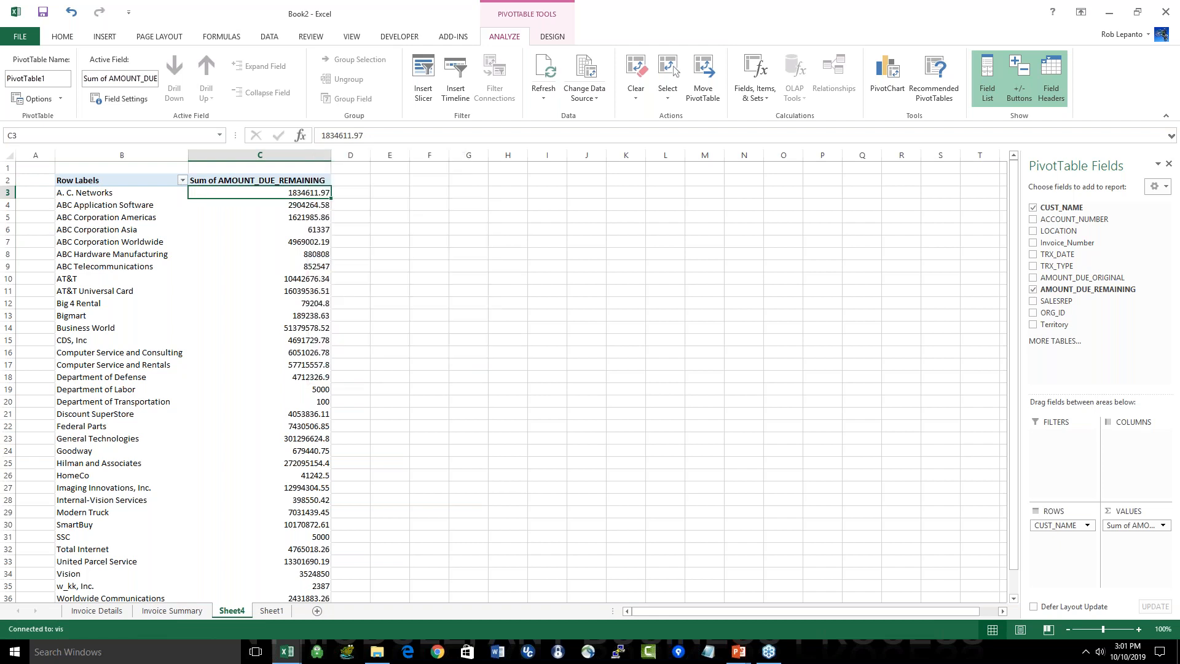
{"action": "left_click", "coordinate": [278, 416]}
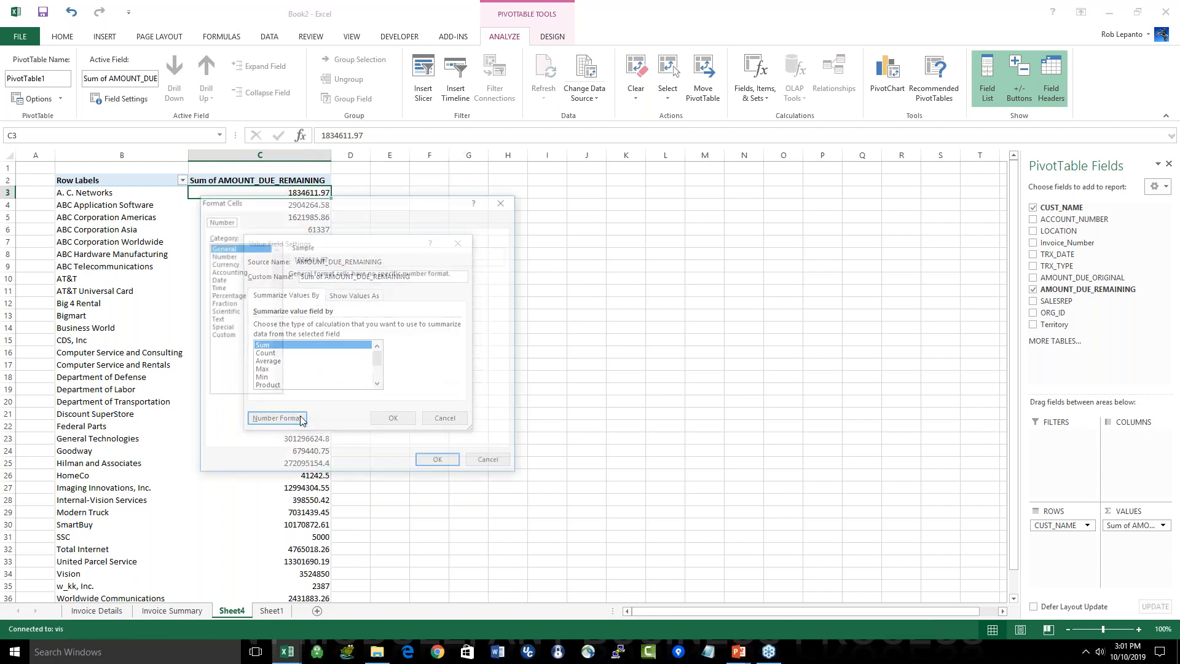
{"action": "left_click", "coordinate": [239, 257]}
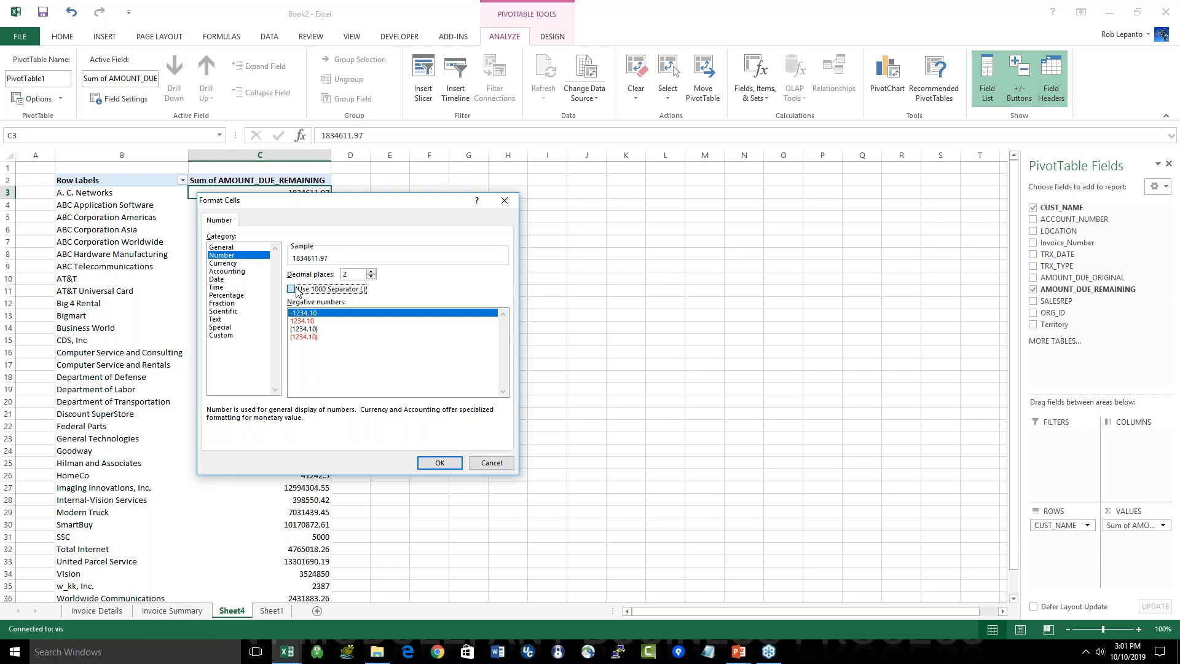
{"action": "left_click", "coordinate": [428, 465]}
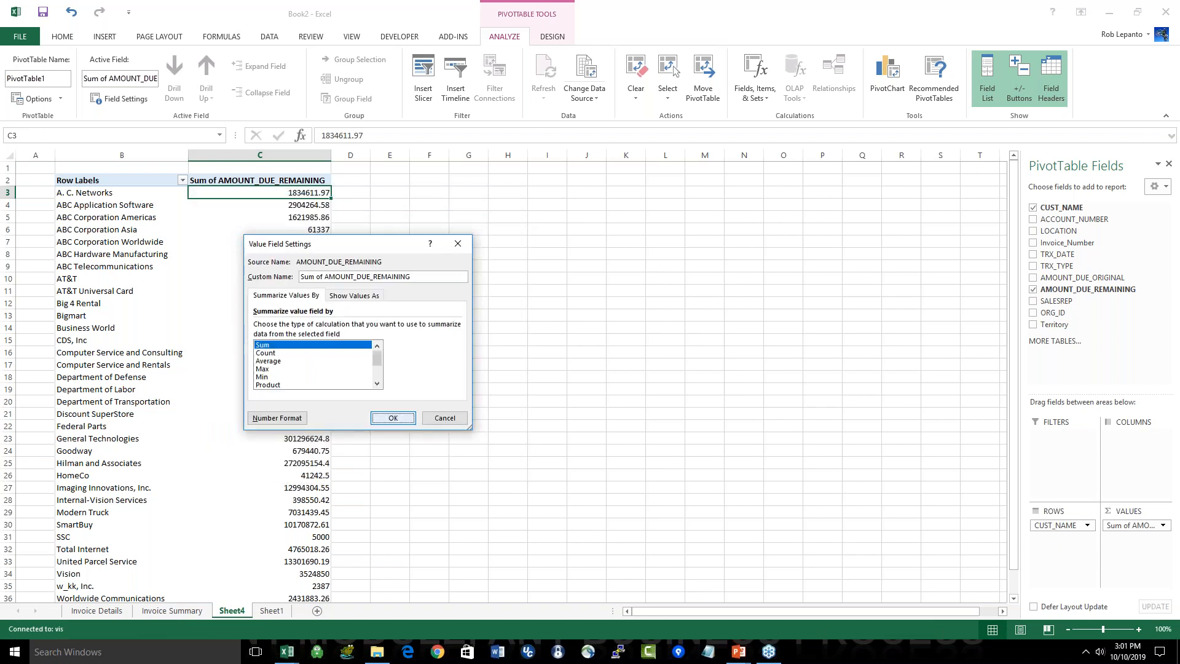
{"action": "key", "text": "Return"}
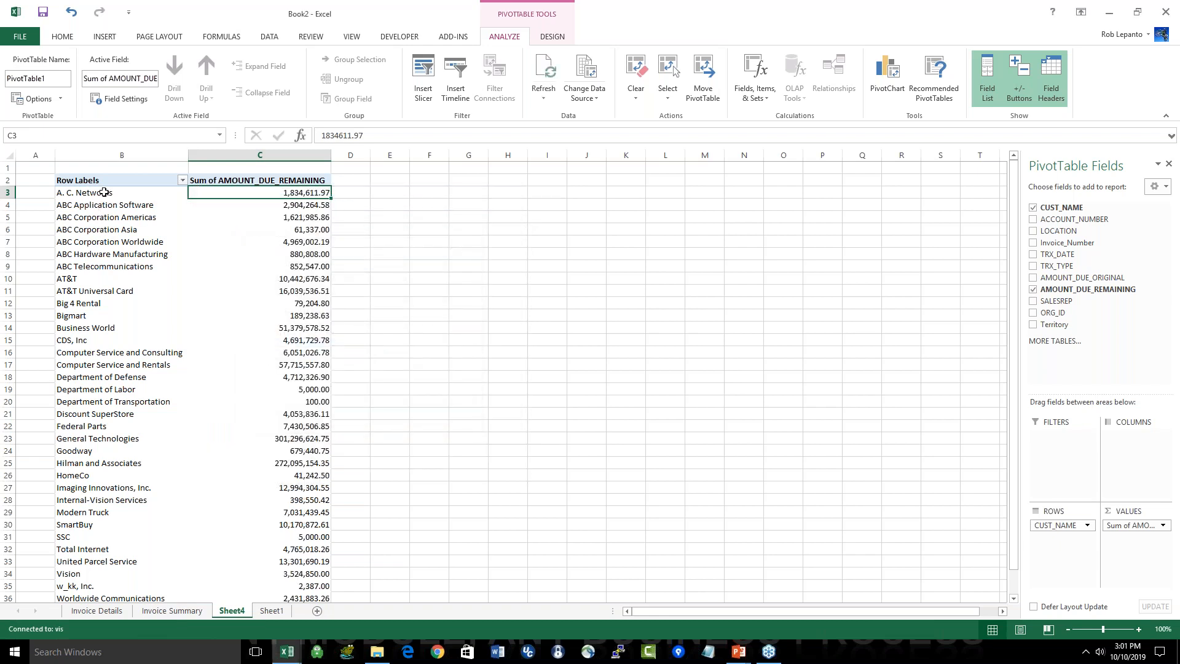
Step: Add SALESREP to the PivotTable rows and place it above CUST_NAME so customers are grouped under each sales representative
{"action": "left_click", "coordinate": [105, 193]}
{"action": "left_click_drag", "start_coordinate": [105, 195], "coordinate": [251, 204]}
{"action": "left_click", "coordinate": [251, 205]}
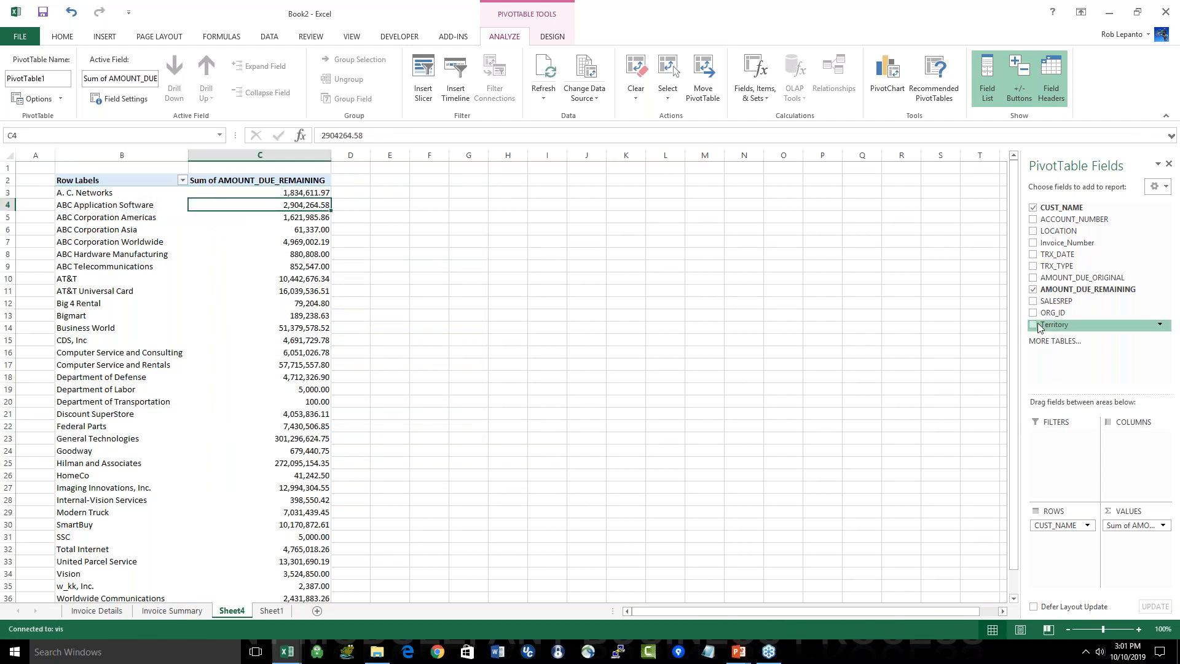
{"action": "left_click", "coordinate": [1032, 301]}
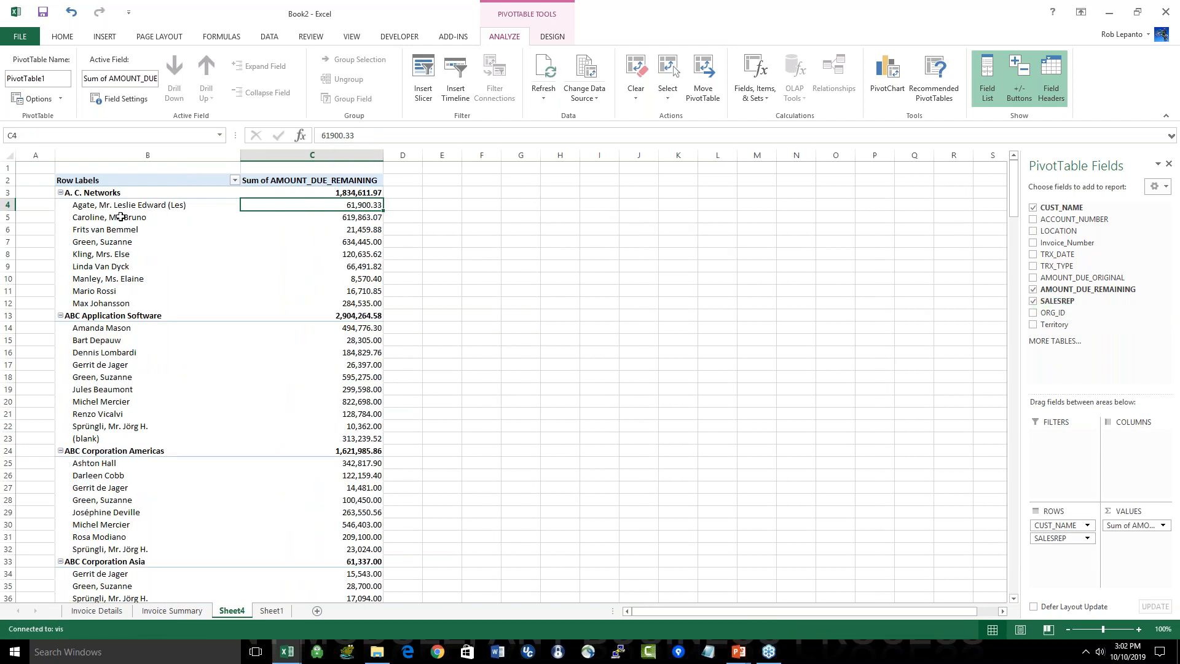
{"action": "left_click_drag", "start_coordinate": [1066, 525], "coordinate": [1060, 544]}
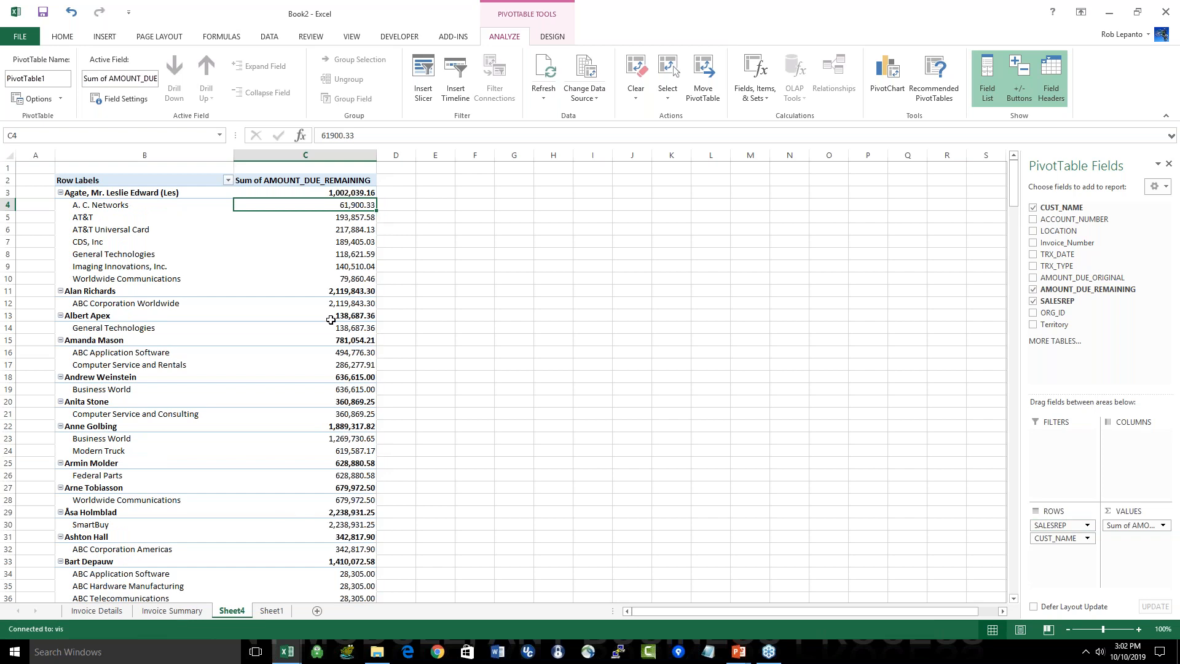
{"action": "mouse_move", "coordinate": [326, 319]}
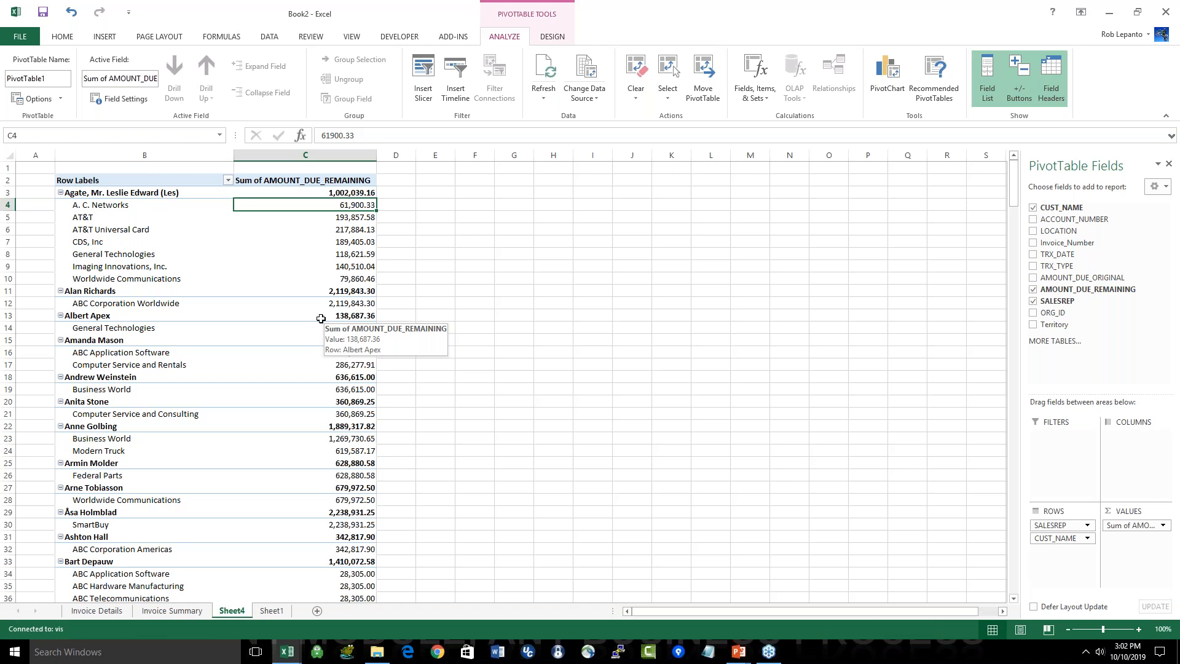
Step: Bring up the API Wizard add-in commands
{"action": "left_click", "coordinate": [453, 36]}
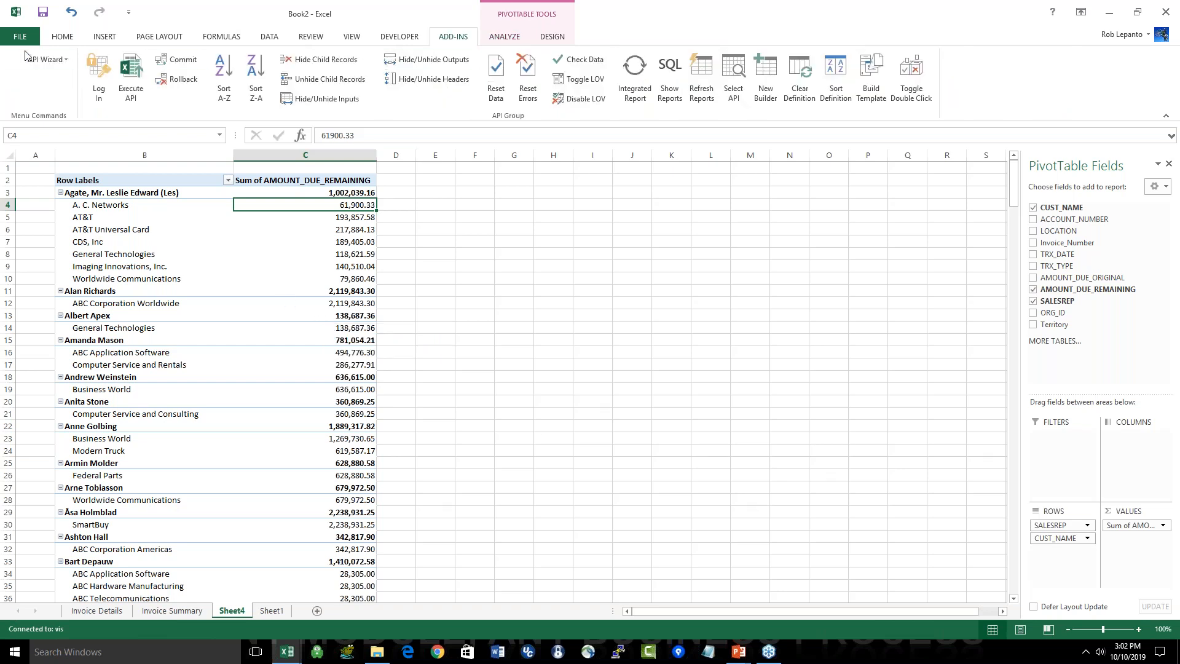